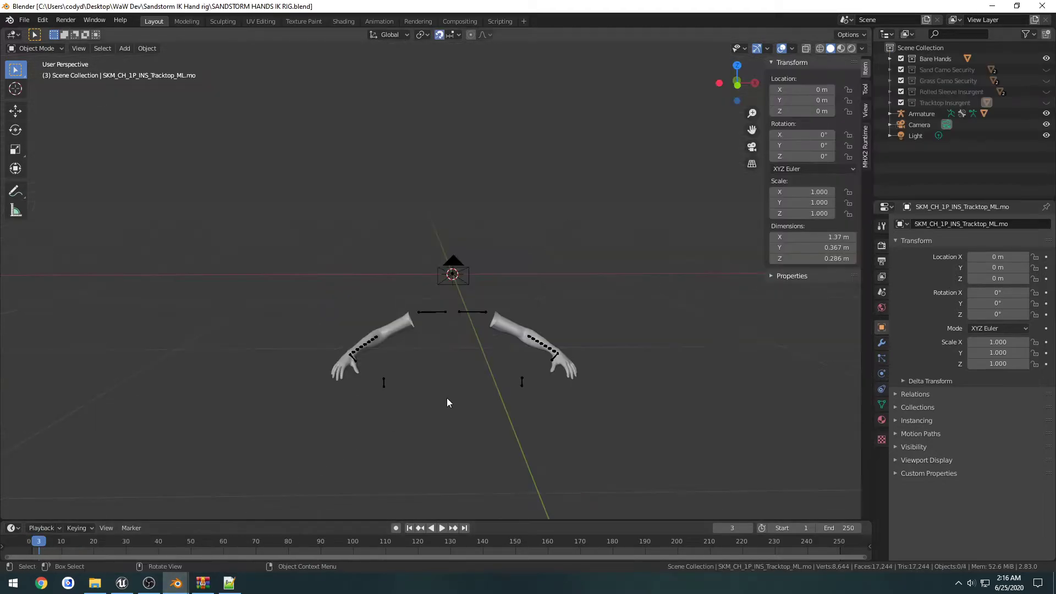
- Close the Sandstorm hands IK rig file and minimize the default cube scene to reveal the desktop
scroll(501, 414, "up", 3)
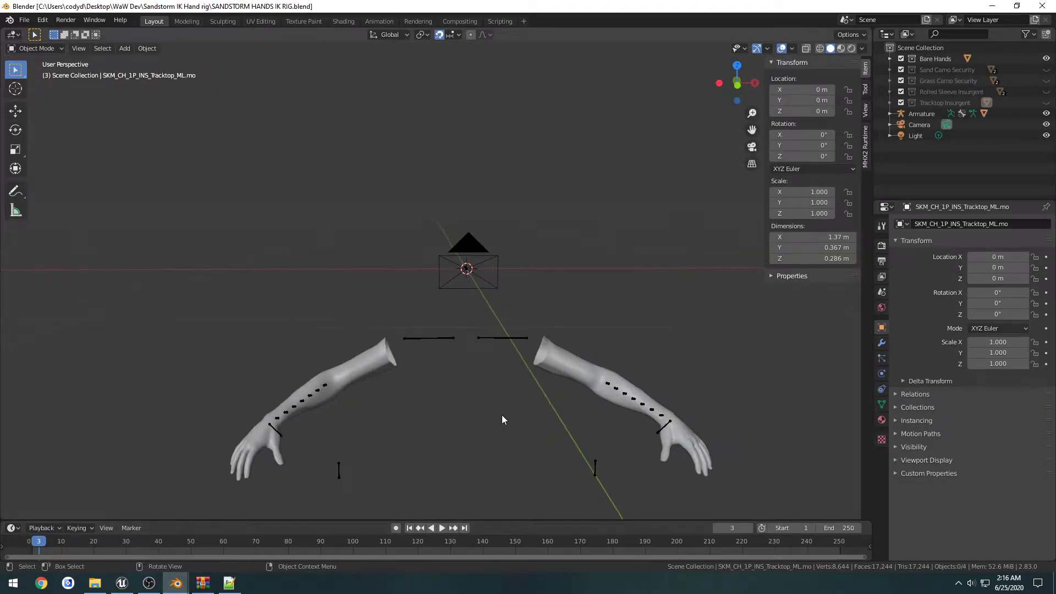
middle_click_drag(502, 414, 526, 422)
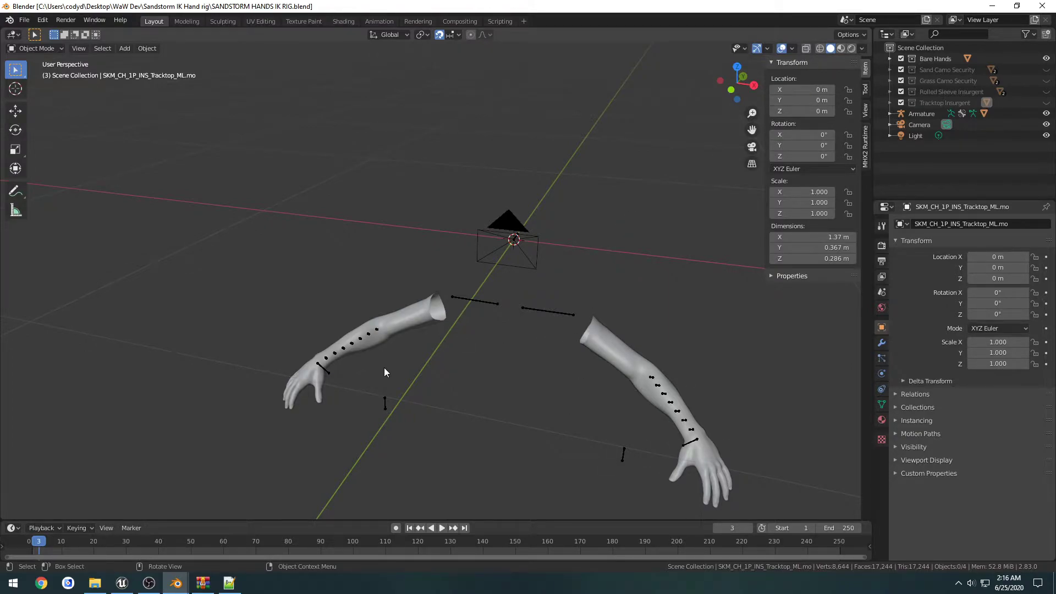
left_click(1041, 7)
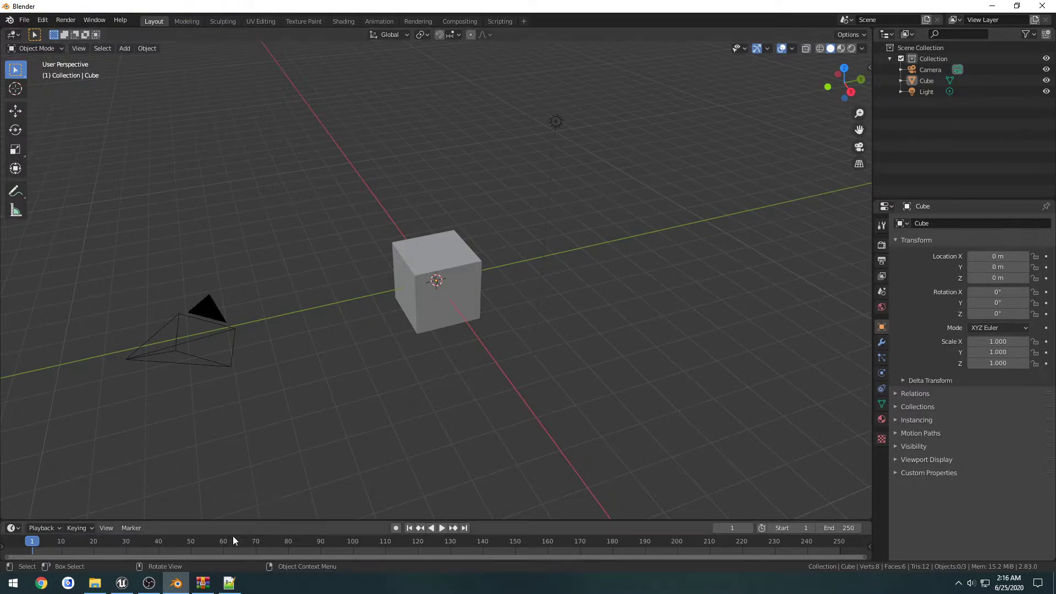
left_click(176, 581)
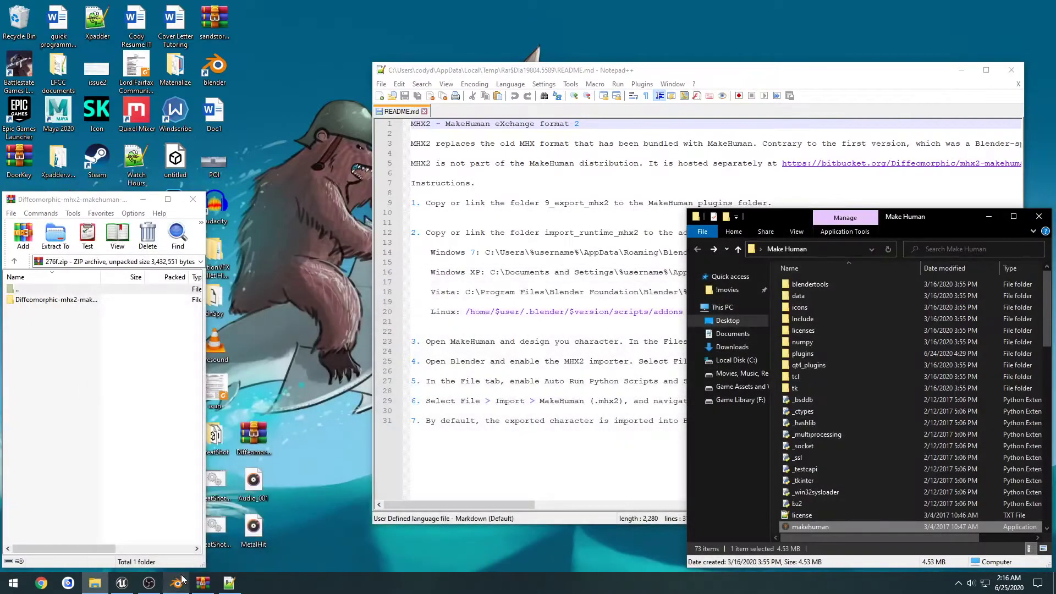
- Reopen the Diffeomorphic MHX2 archive from the desktop and go into its inner folder beside the README
left_click(75, 205)
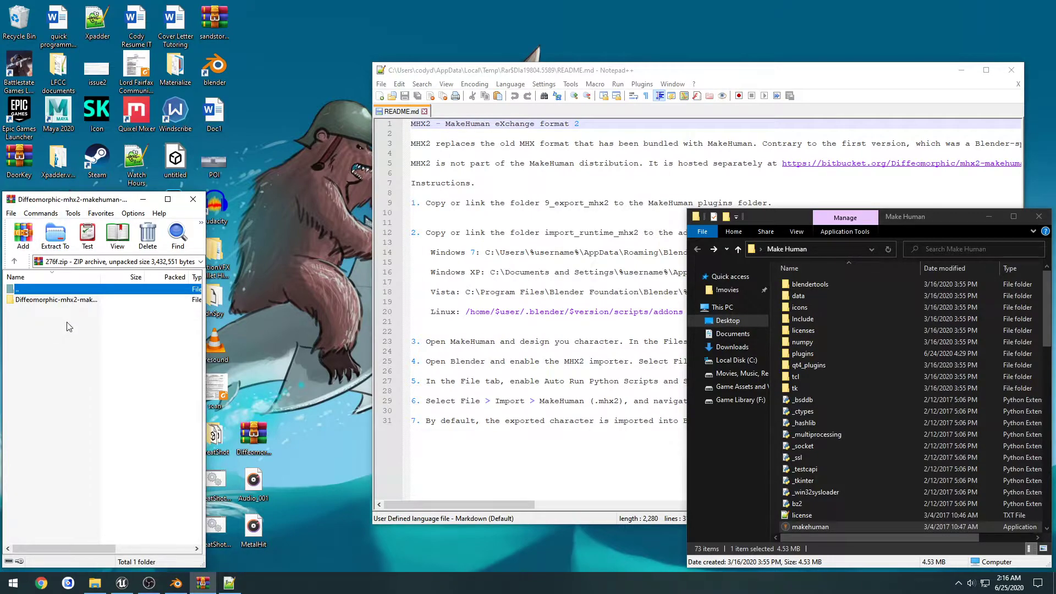
left_click(546, 212)
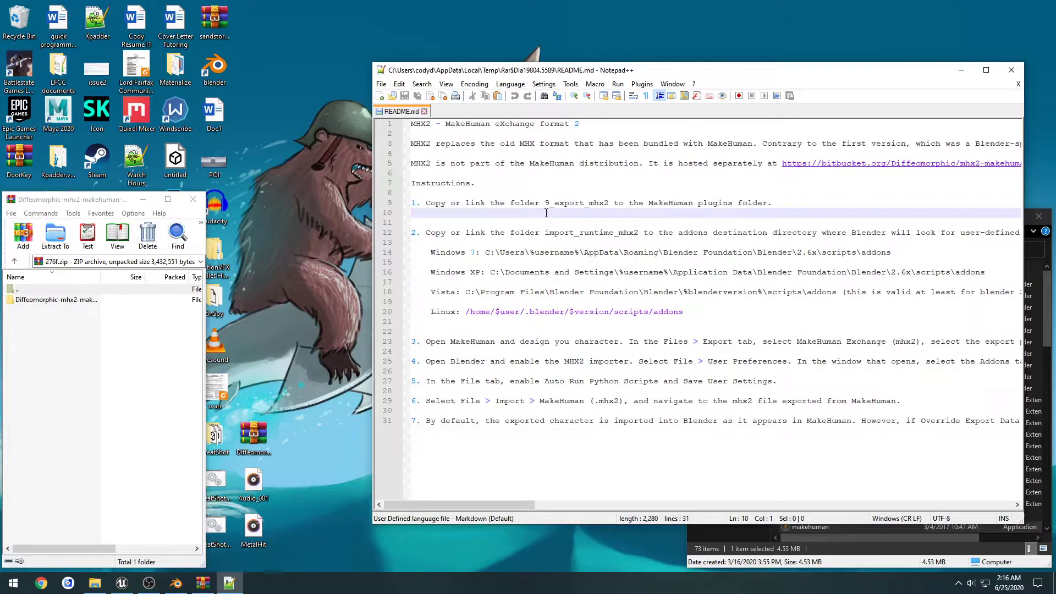
left_click(120, 328)
left_click(252, 424)
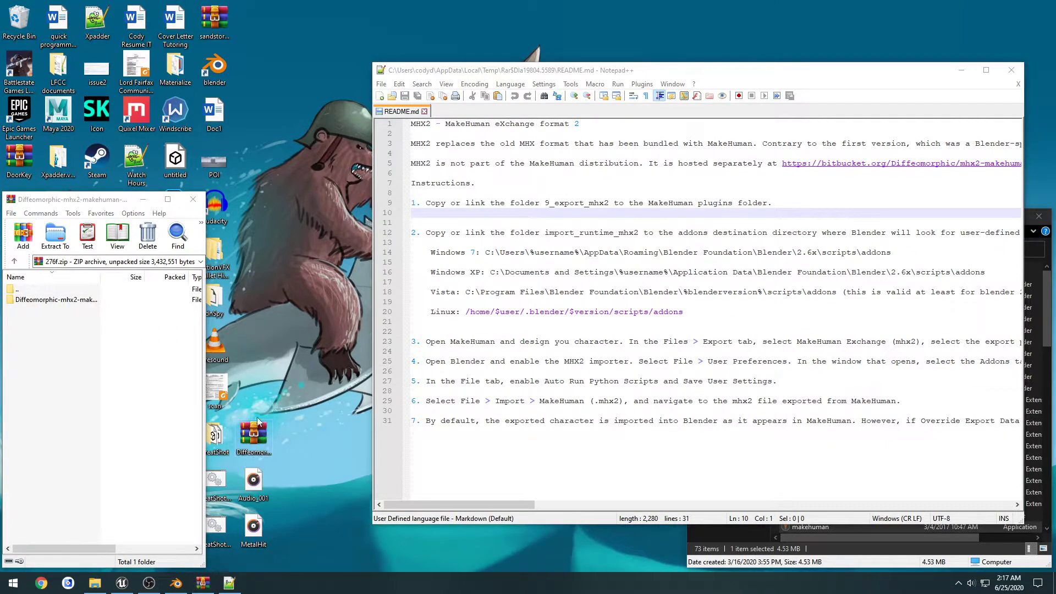
left_click(192, 200)
left_click_drag(422, 208, 65, 190)
double_click(68, 288)
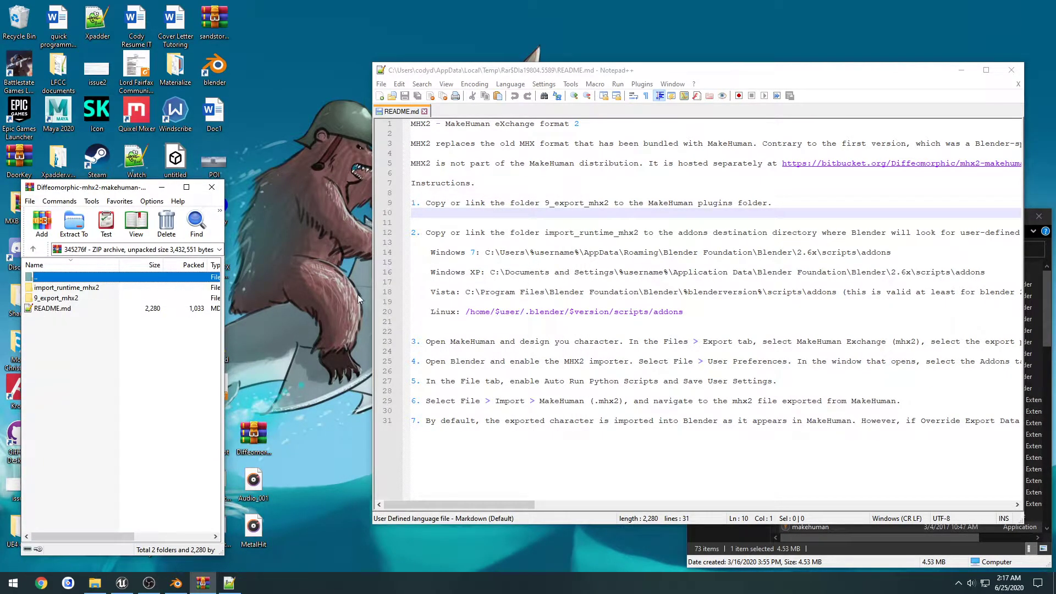
- Keep README.md open in the editor and highlight instruction 1 about the 9_export_mhx2 folder
left_click(420, 125)
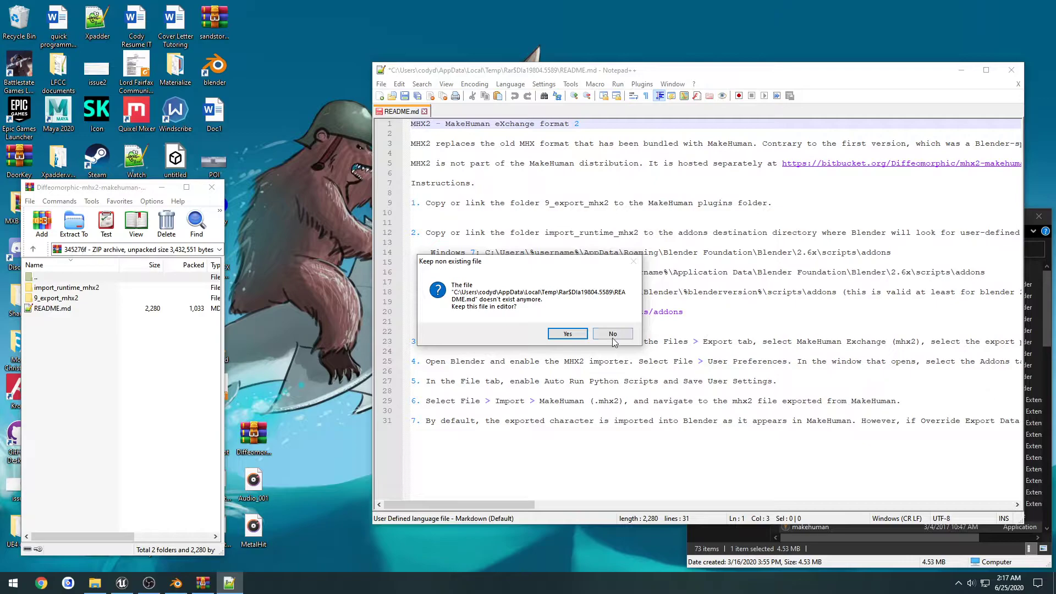
left_click(576, 333)
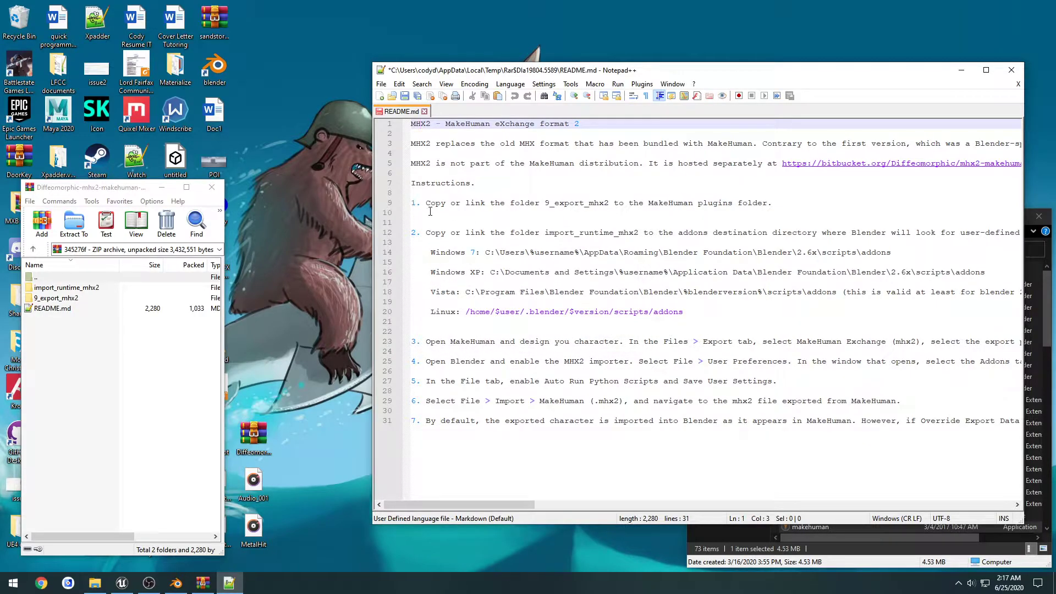
left_click_drag(426, 203, 799, 201)
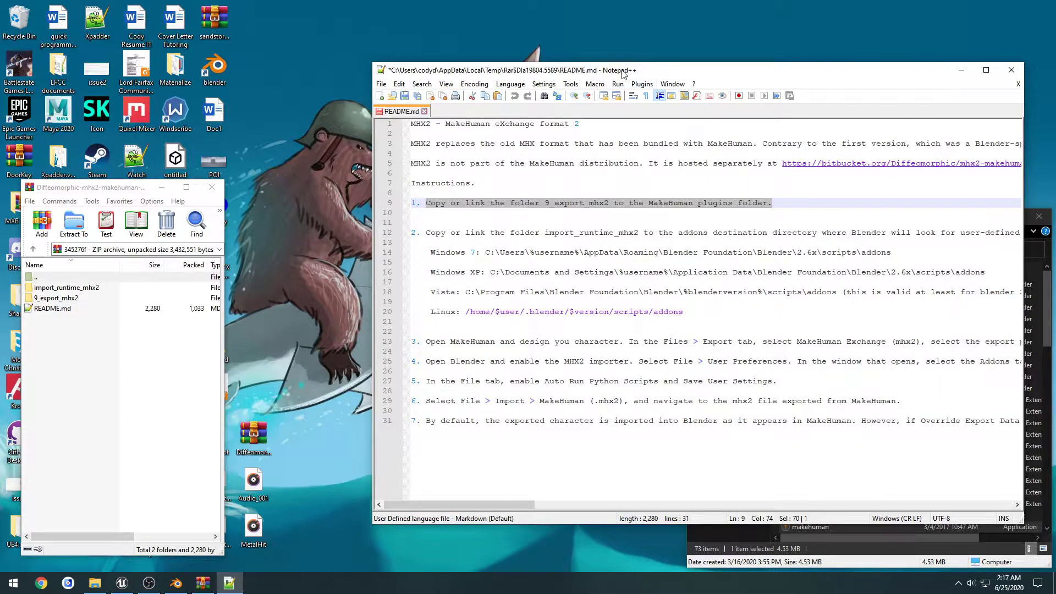
- Try to copy the archive's 9_export_mhx2 folder into the Make Human plugins folder, cancelling the file replacement
left_click_drag(624, 69, 522, 53)
left_click(729, 526)
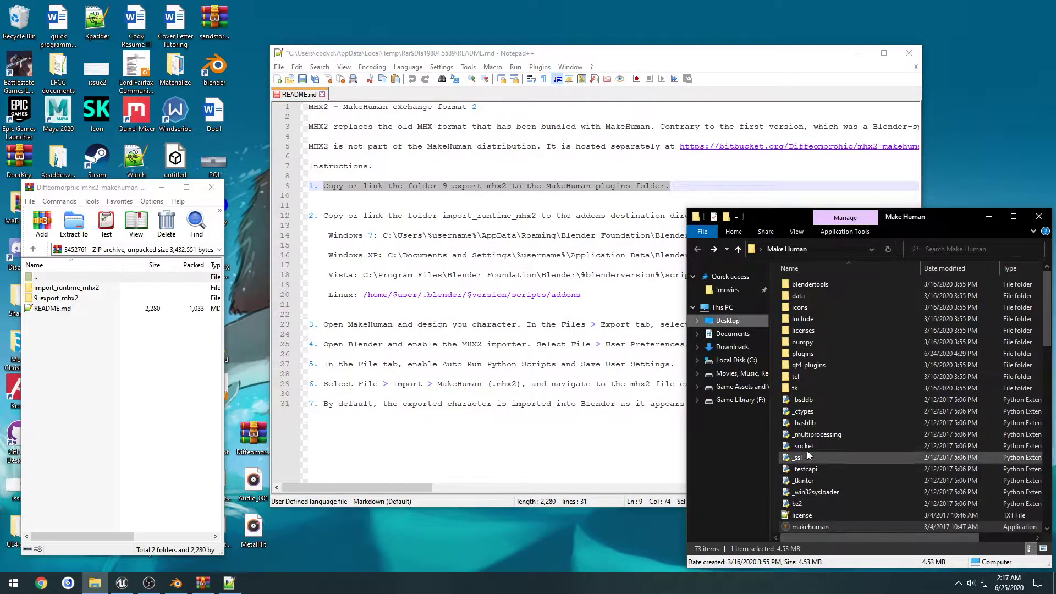
double_click(820, 354)
left_click(55, 298)
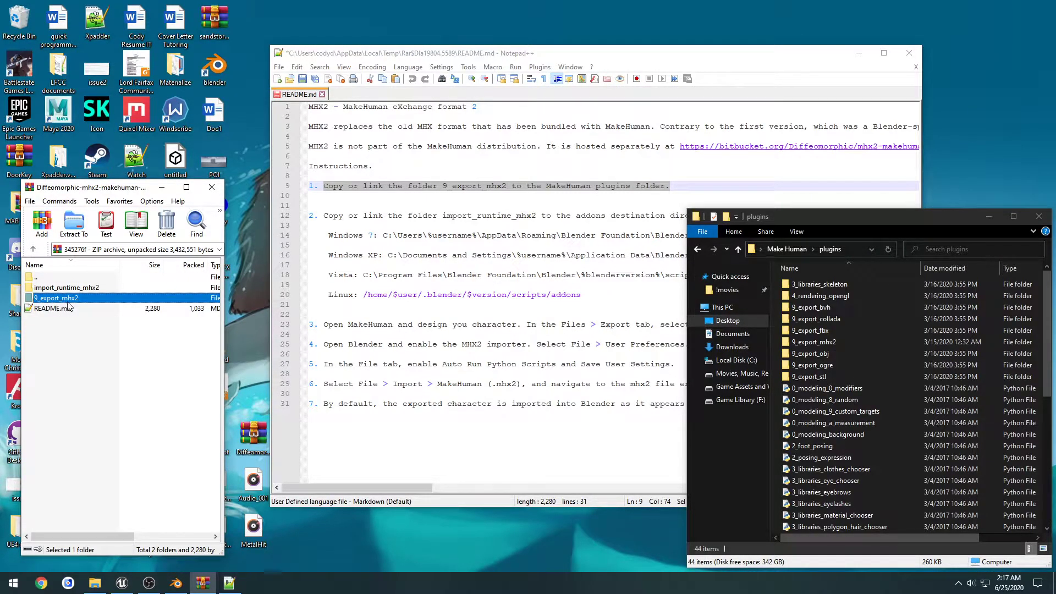
left_click_drag(67, 299, 775, 338)
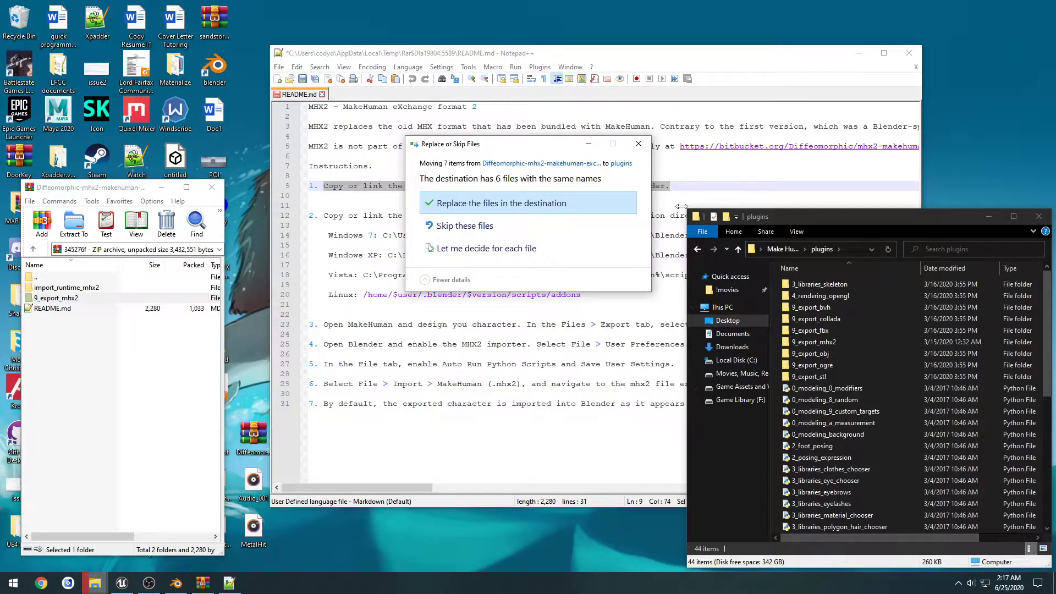
left_click(638, 146)
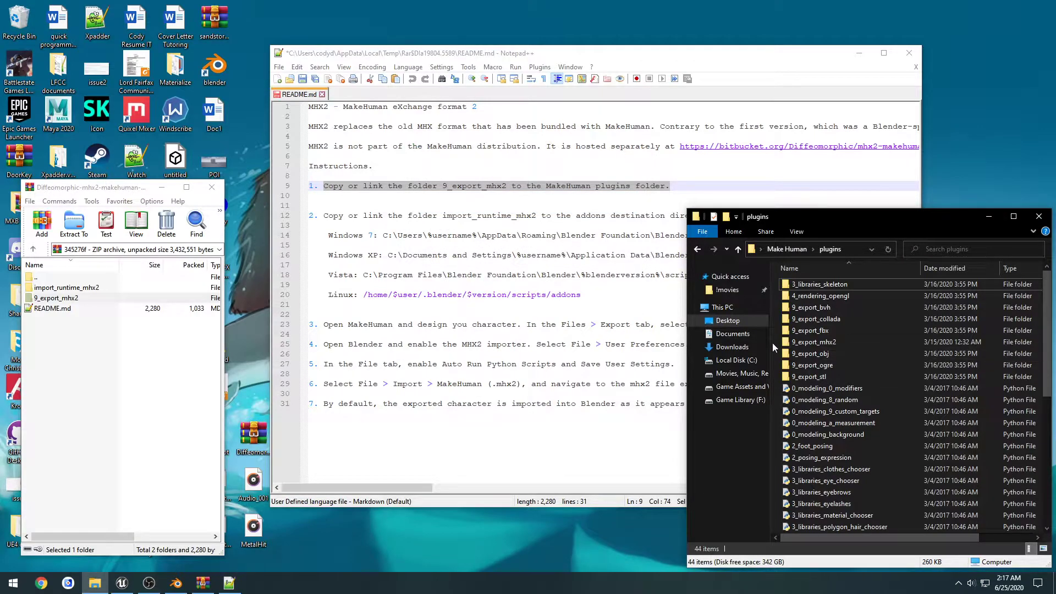
- Following README instruction 2, browse from Local Disk (C:) through the user's profile folder to AppData\Roaming
left_click(493, 266)
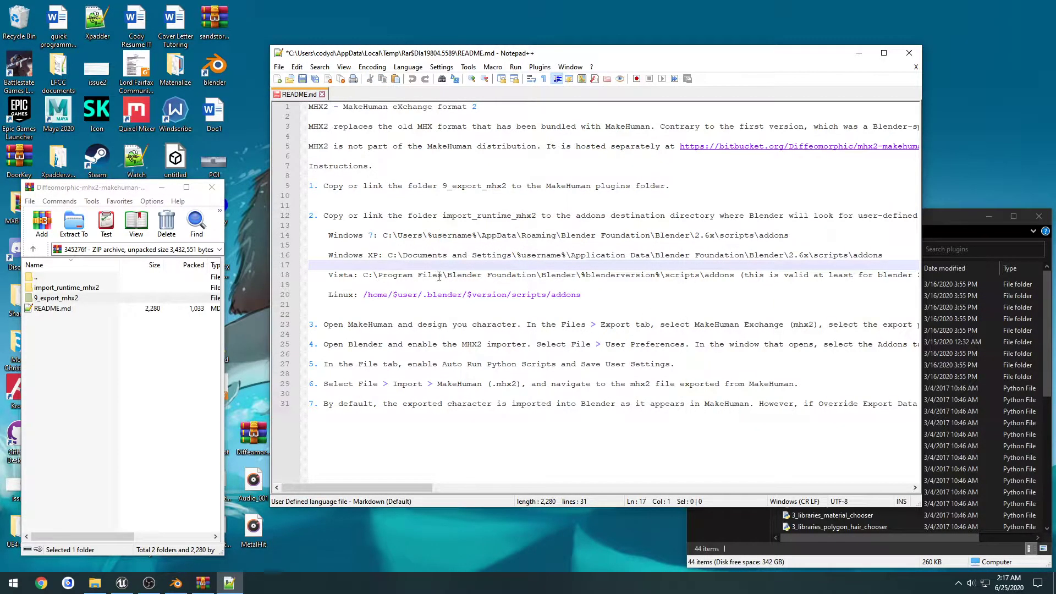
left_click_drag(462, 53, 395, 39)
left_click(932, 387)
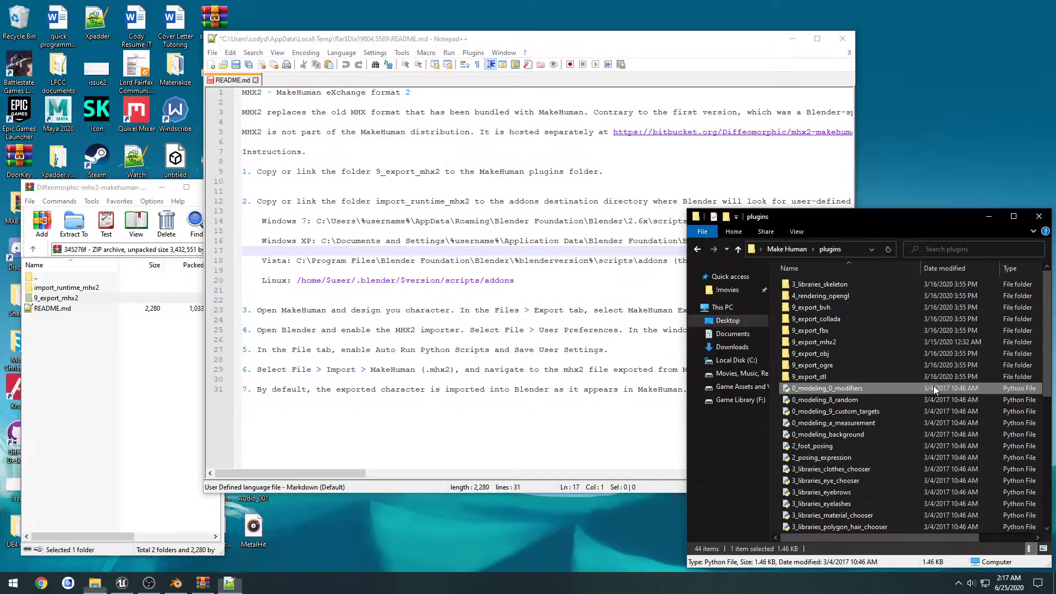
left_click(730, 378)
double_click(816, 457)
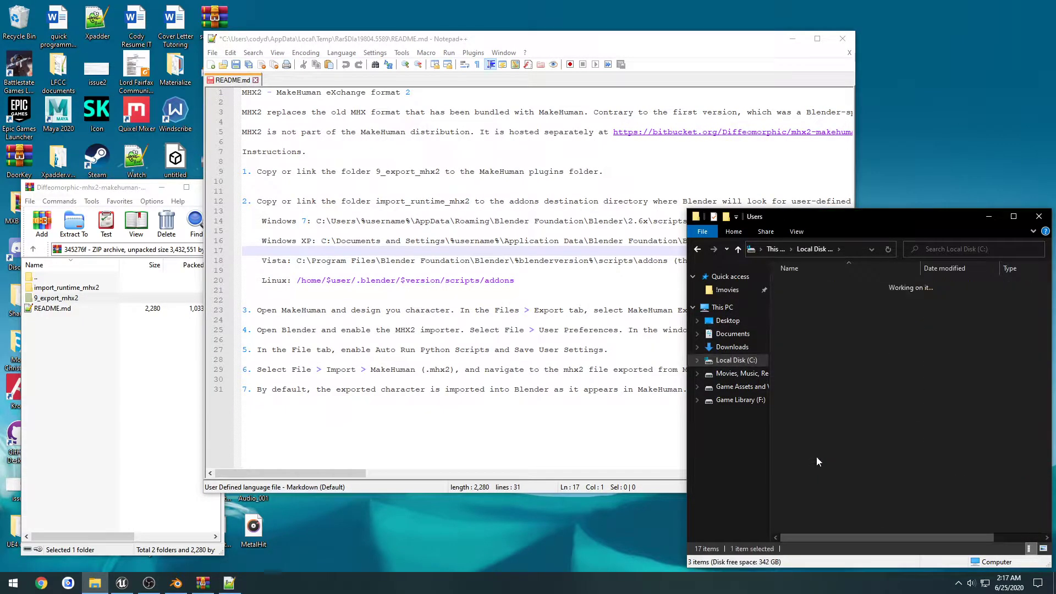
double_click(803, 285)
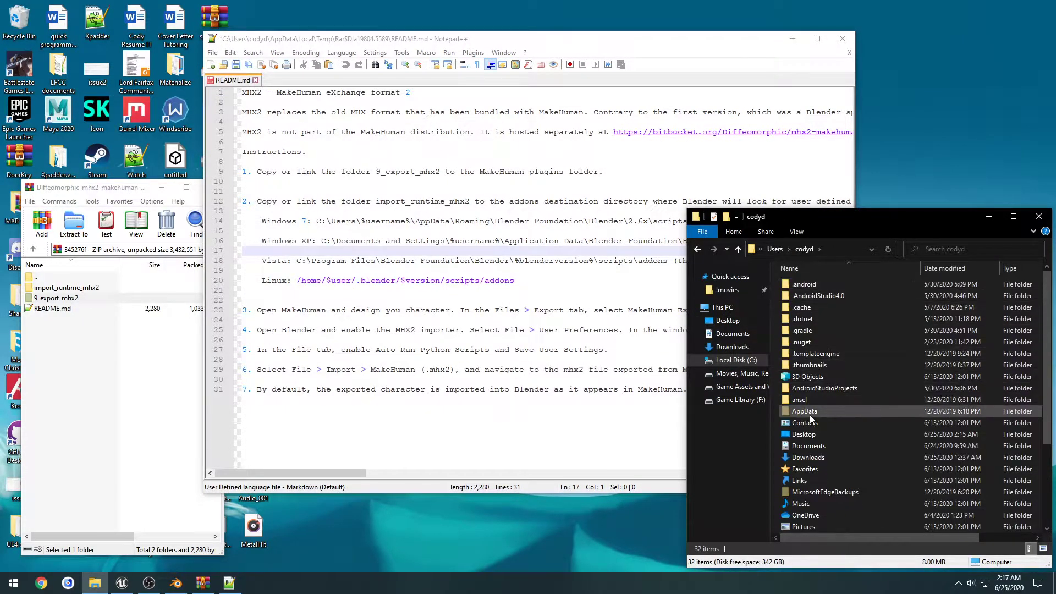
double_click(809, 413)
double_click(805, 308)
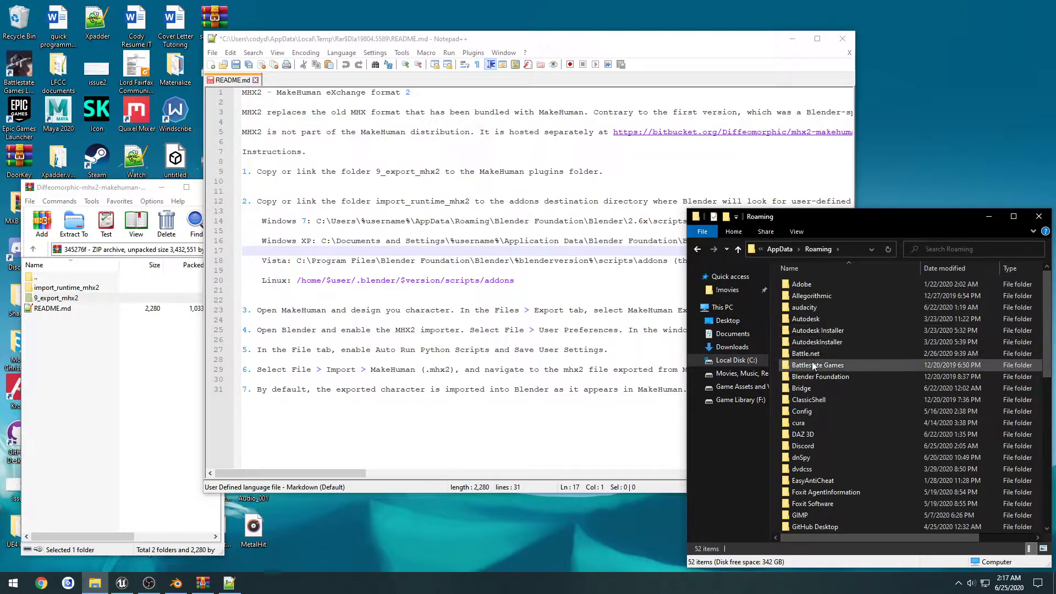
- Open the Blender Foundation\Blender\2.83\scripts\addons folder inside Roaming
double_click(818, 377)
double_click(812, 288)
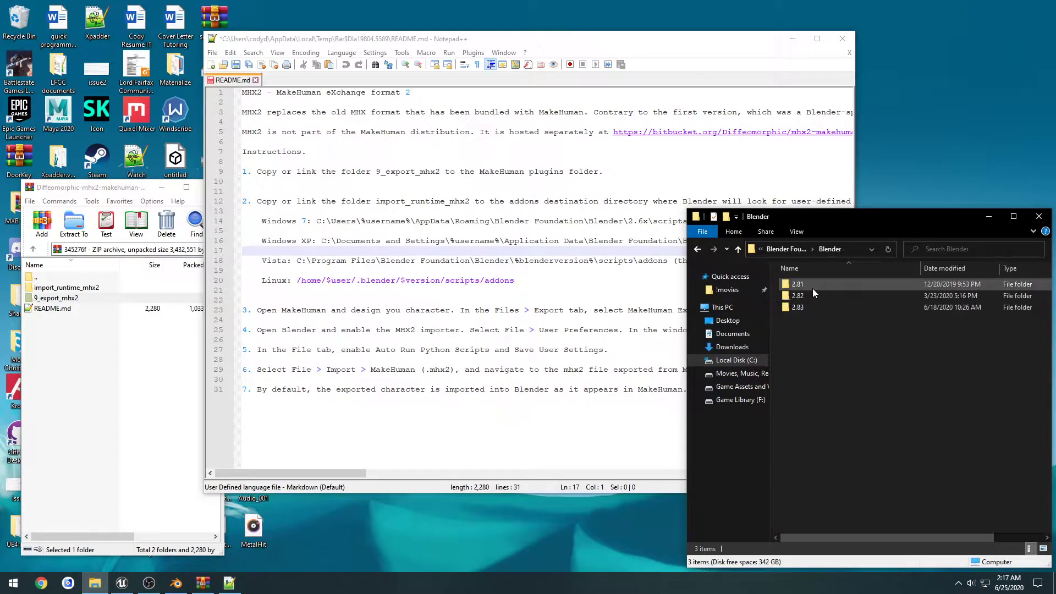
double_click(810, 305)
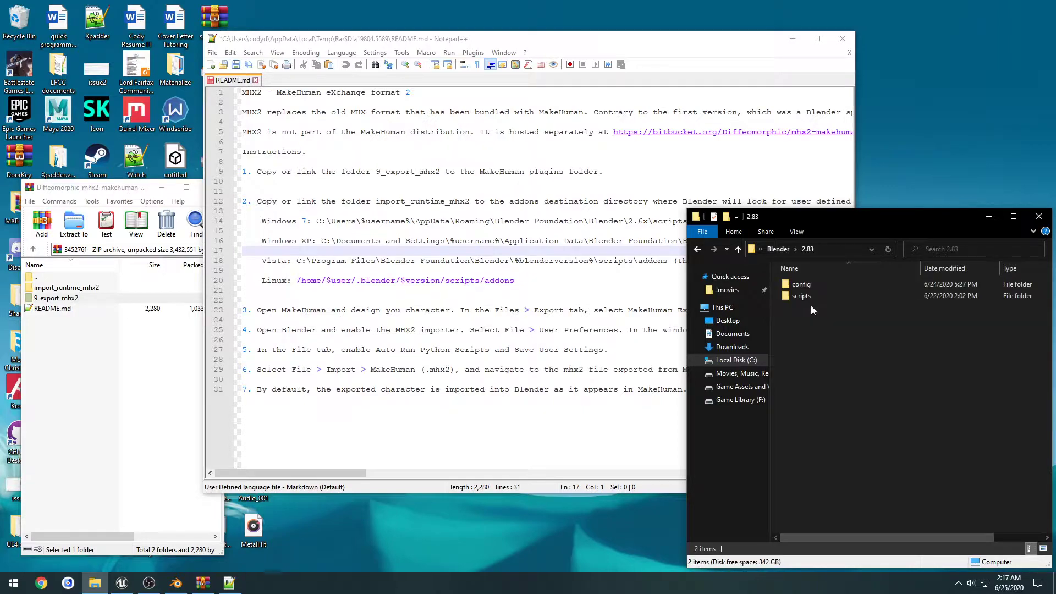
double_click(813, 294)
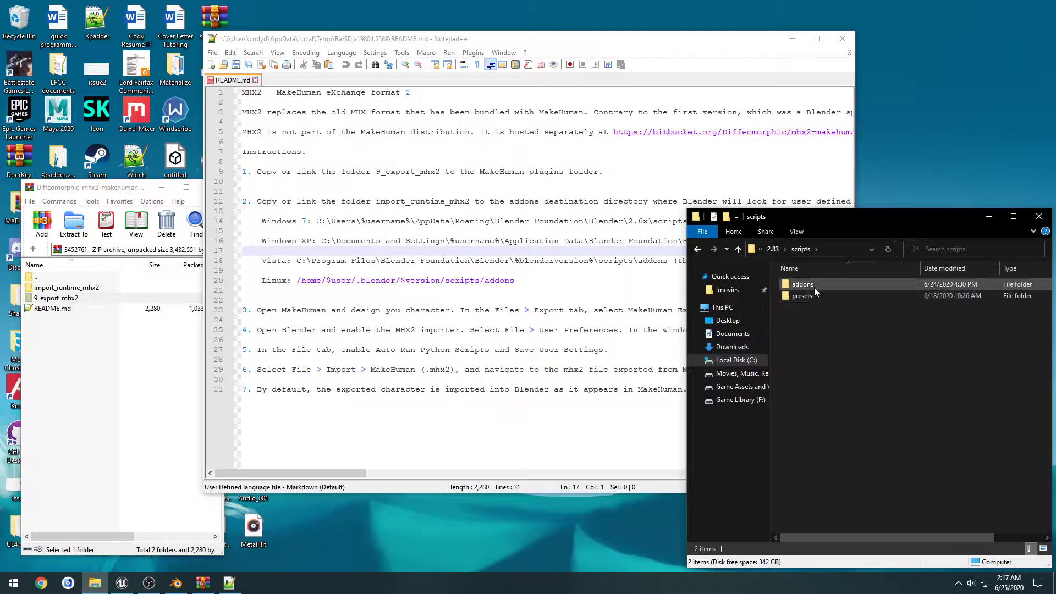
left_click(813, 287)
double_click(814, 288)
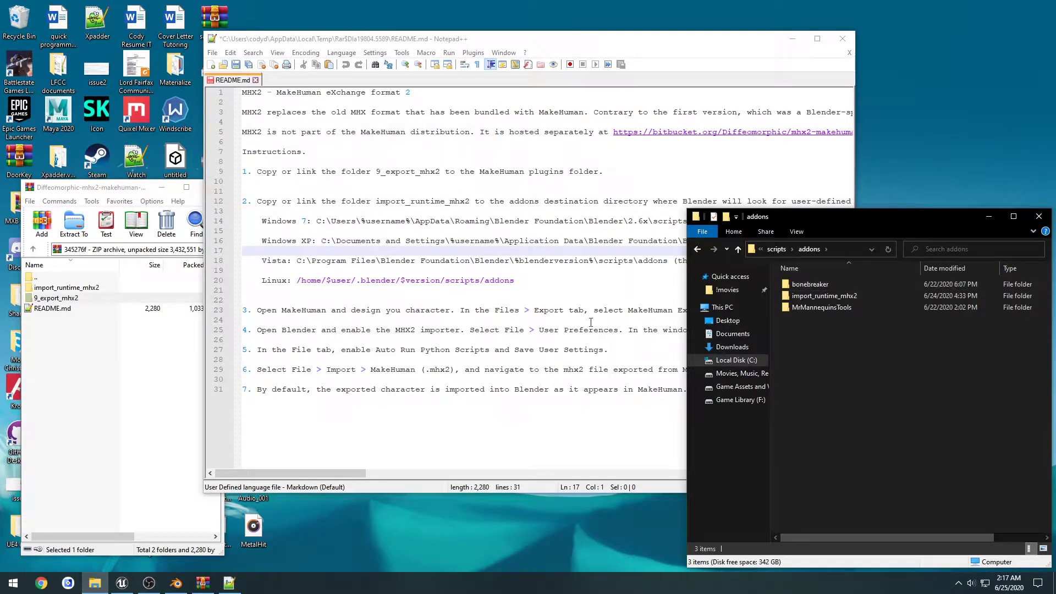
- Check the archive's import_runtime_mhx2 folder against the one in the addons folder and close the archive
left_click(85, 287)
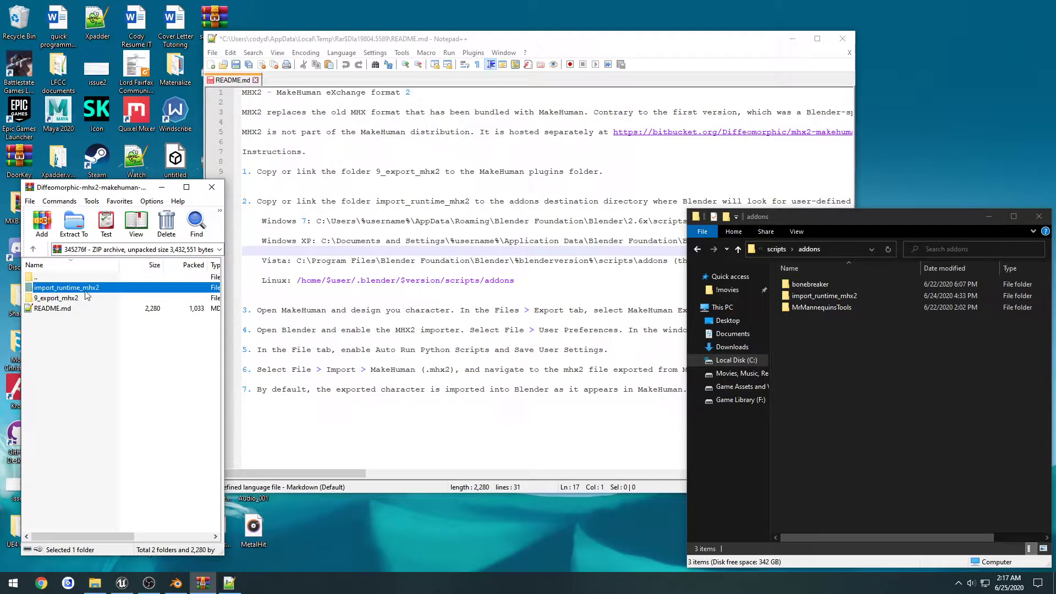
left_click(861, 296)
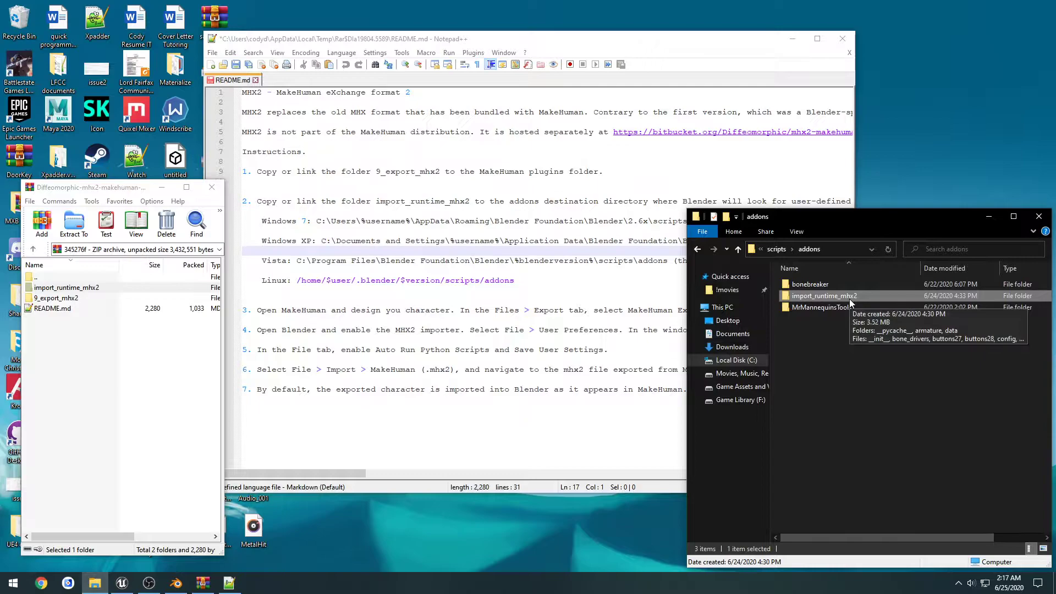
left_click(212, 188)
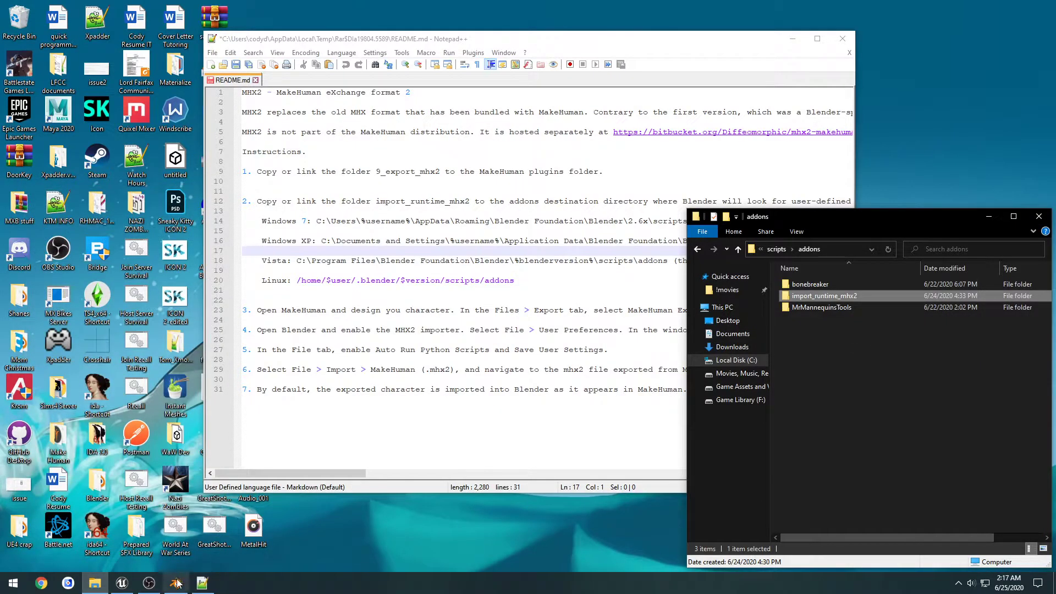
- Switch to Blender, check Auto Run Python Scripts in the Save & Load preferences, and show the add-ons list
left_click(176, 583)
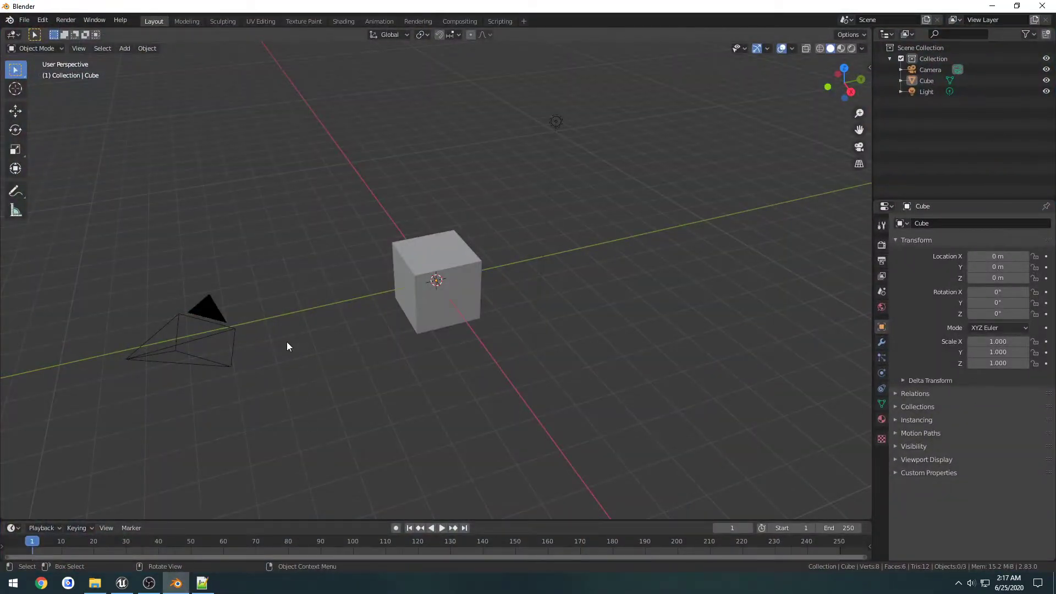
left_click(43, 20)
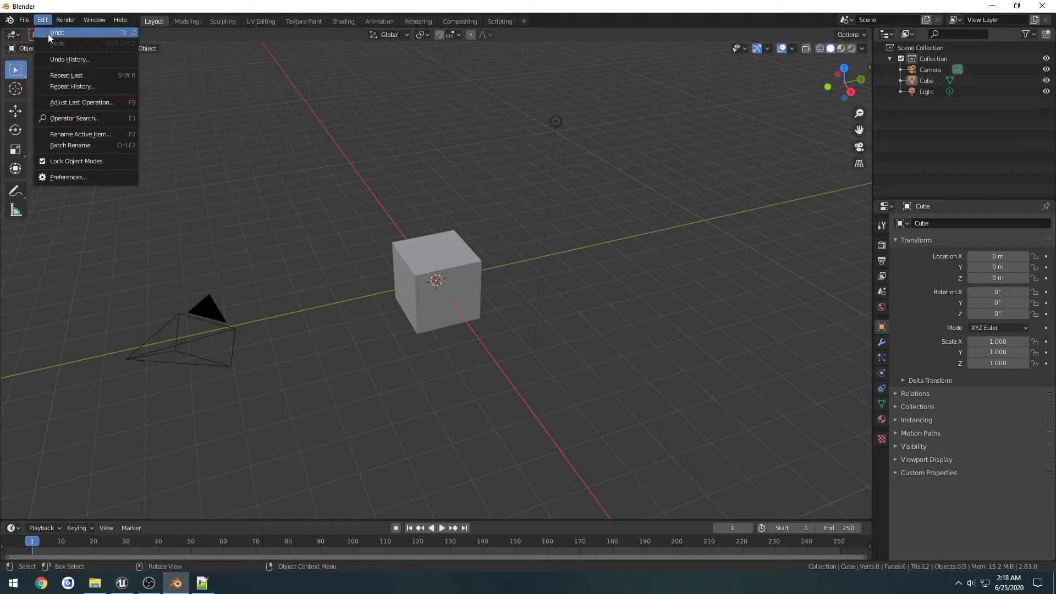
left_click(70, 176)
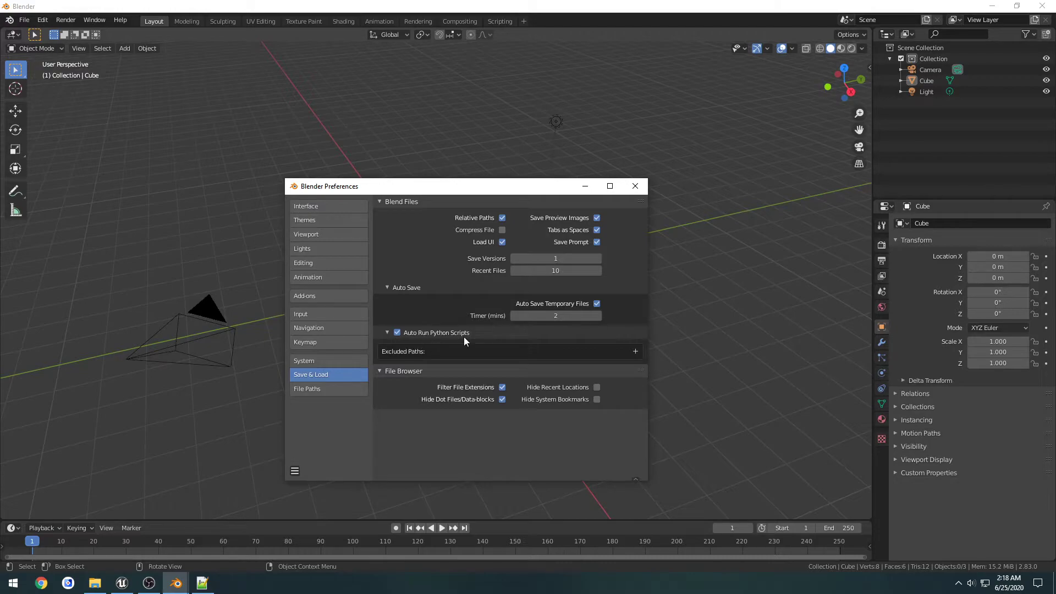
left_click(314, 297)
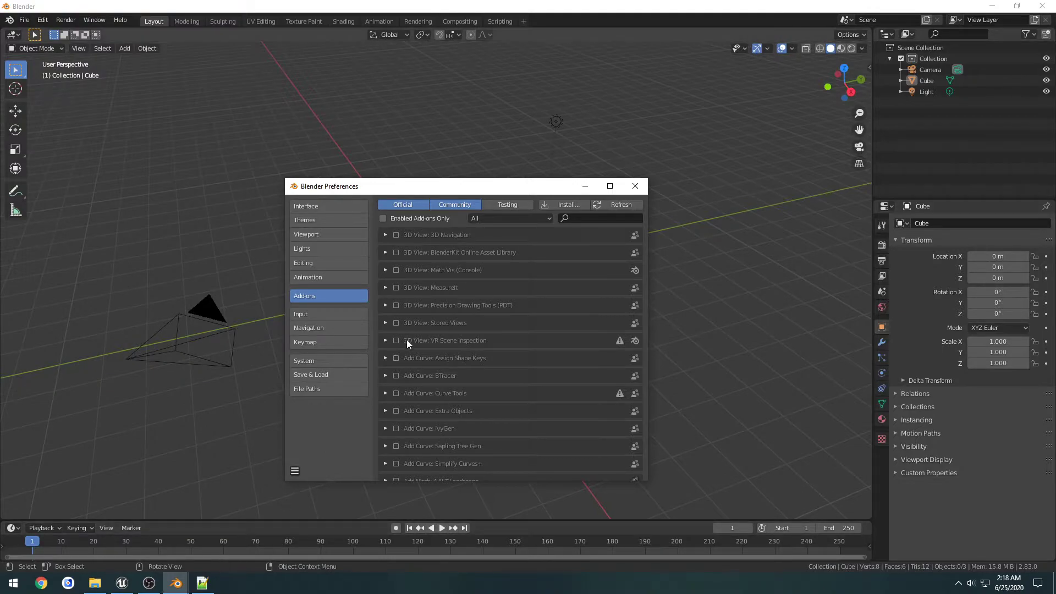
- Consult the README about enabling the MHX2 importer, return to Blender's preferences, and search the add-ons for "mh"
left_click(203, 582)
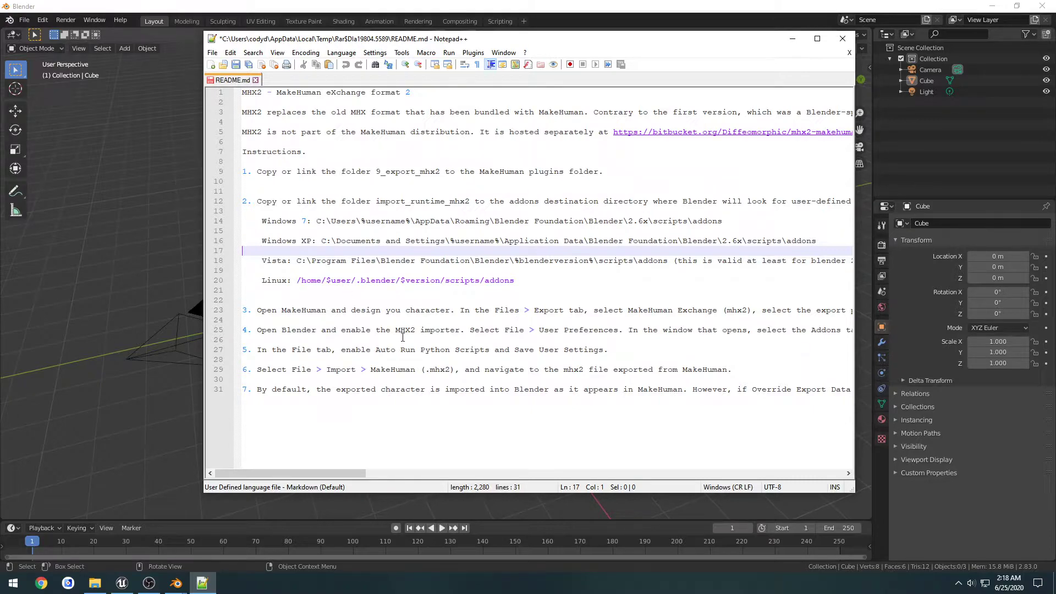
left_click(159, 432)
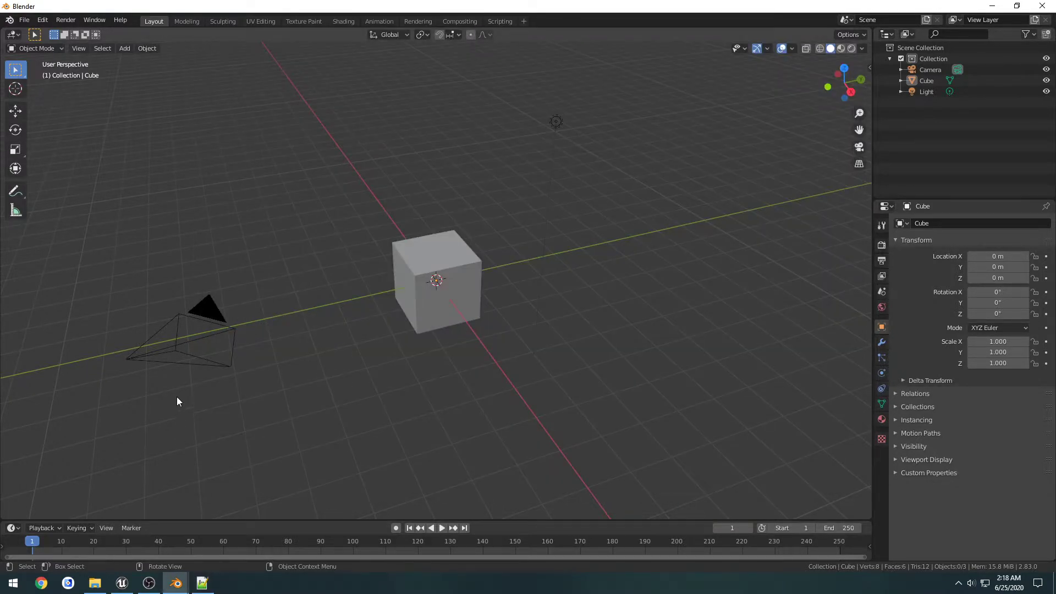
mouse_move(176, 582)
left_click(248, 544)
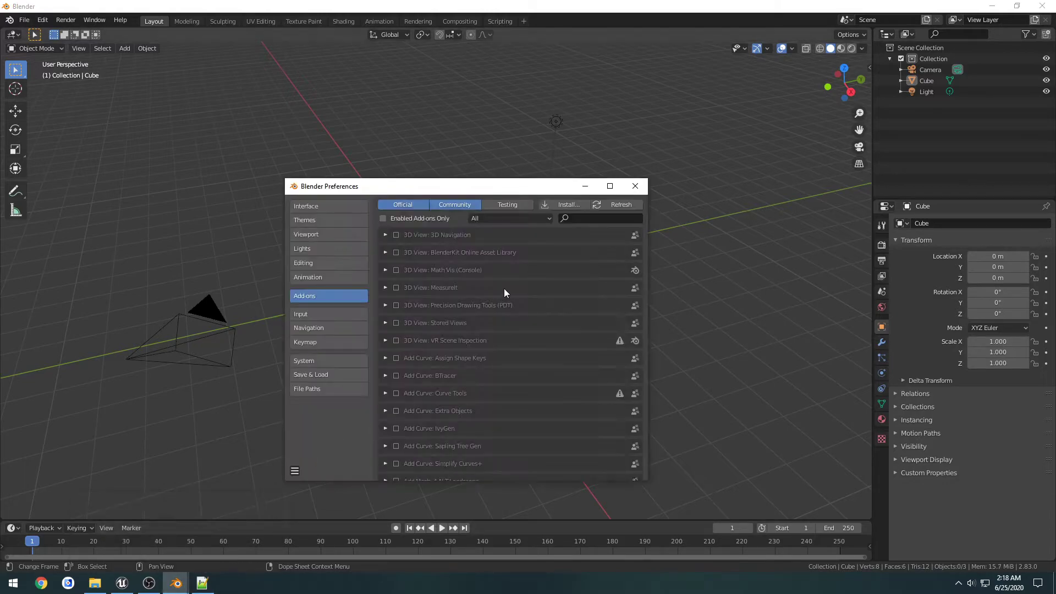
left_click(580, 219)
type("mh")
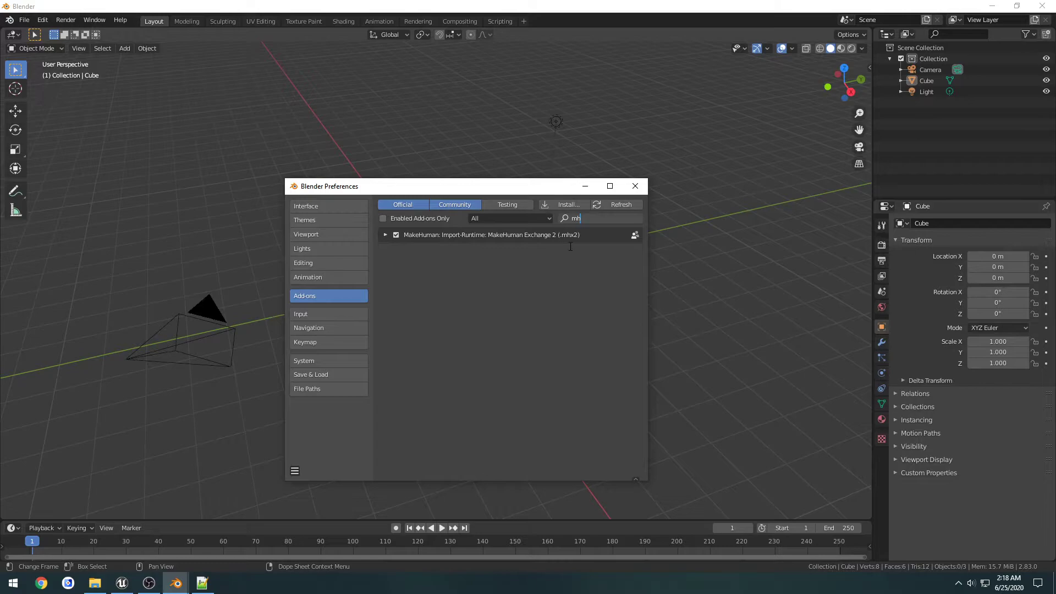
- Close the preferences, look through the File menu's import options, and show the MHX2 Runtime panel in the 3D viewport's sidebar
key("Return")
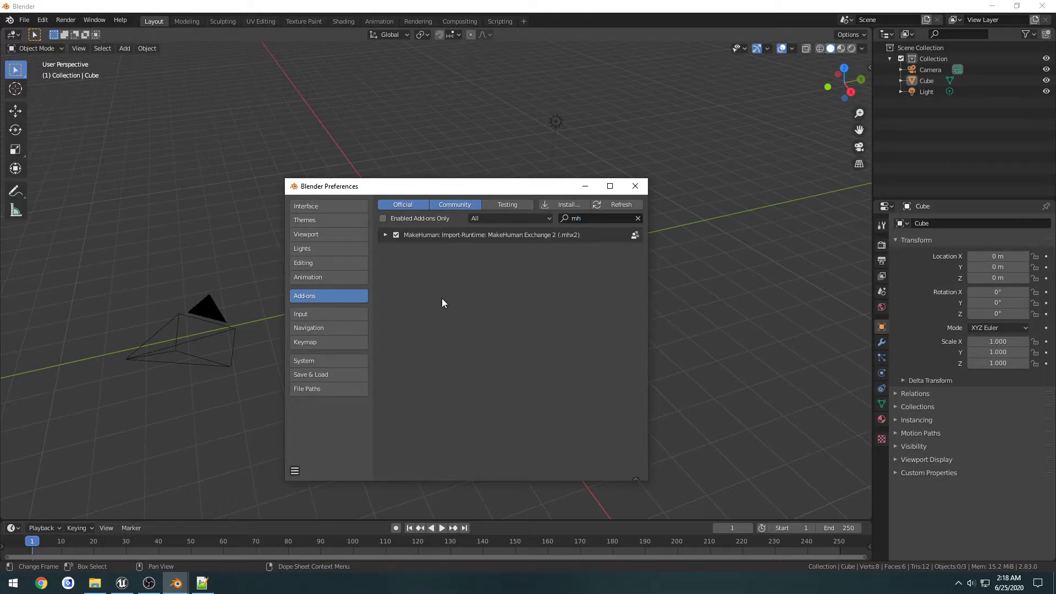
left_click(636, 186)
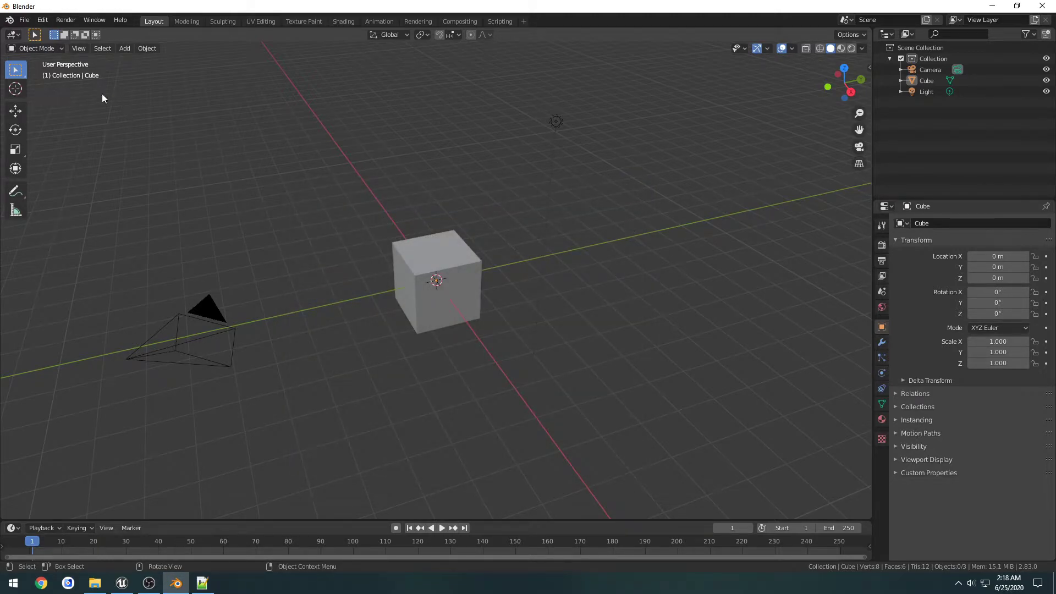
left_click(24, 20)
mouse_move(44, 168)
key("n")
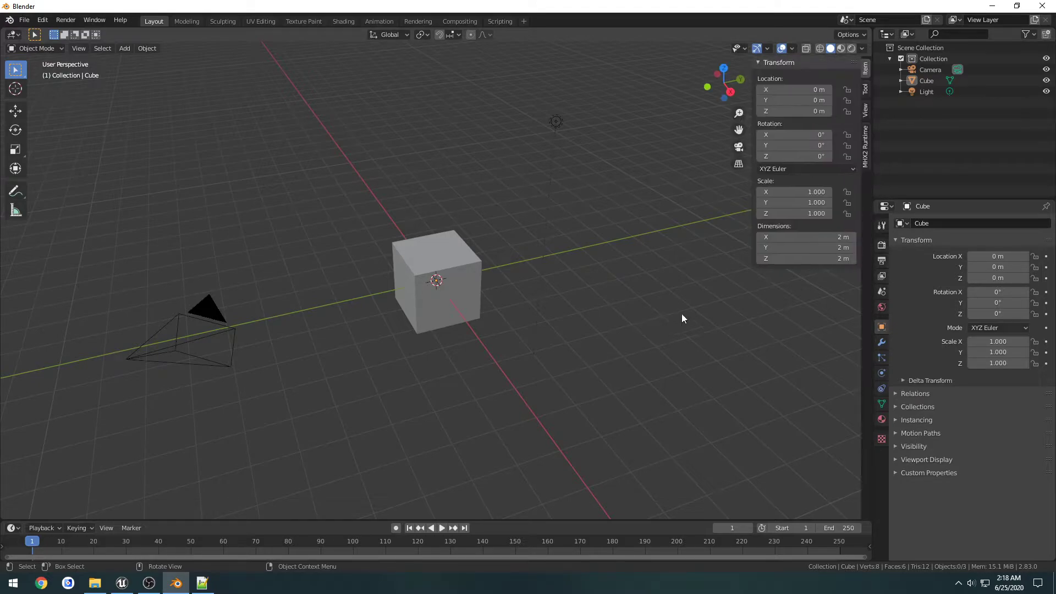
left_click(867, 143)
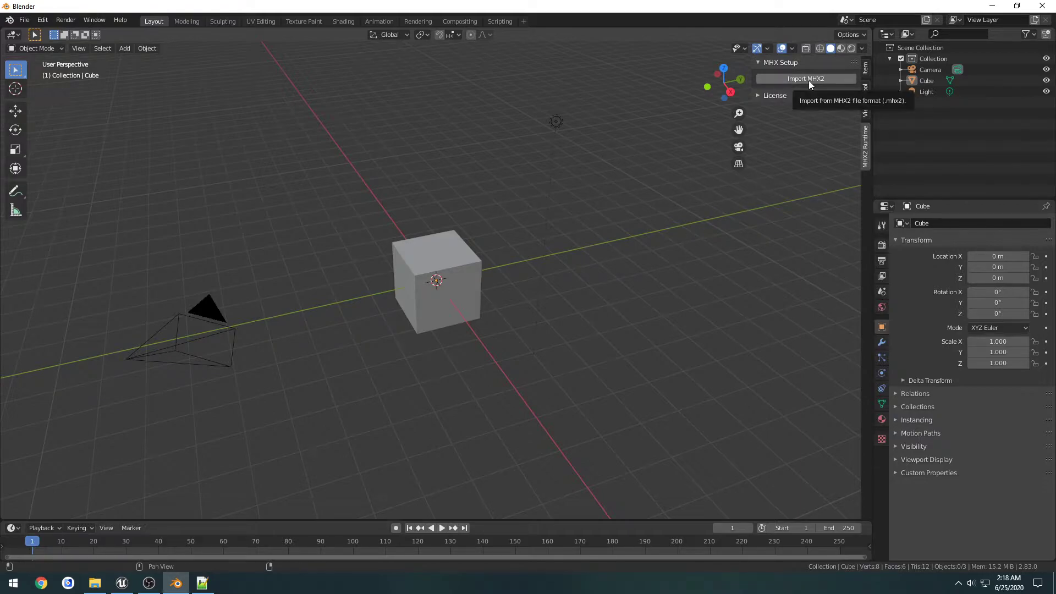
- Minimize Blender and close the README.md file and Notepad++ without saving changes
left_click(992, 6)
left_click(757, 178)
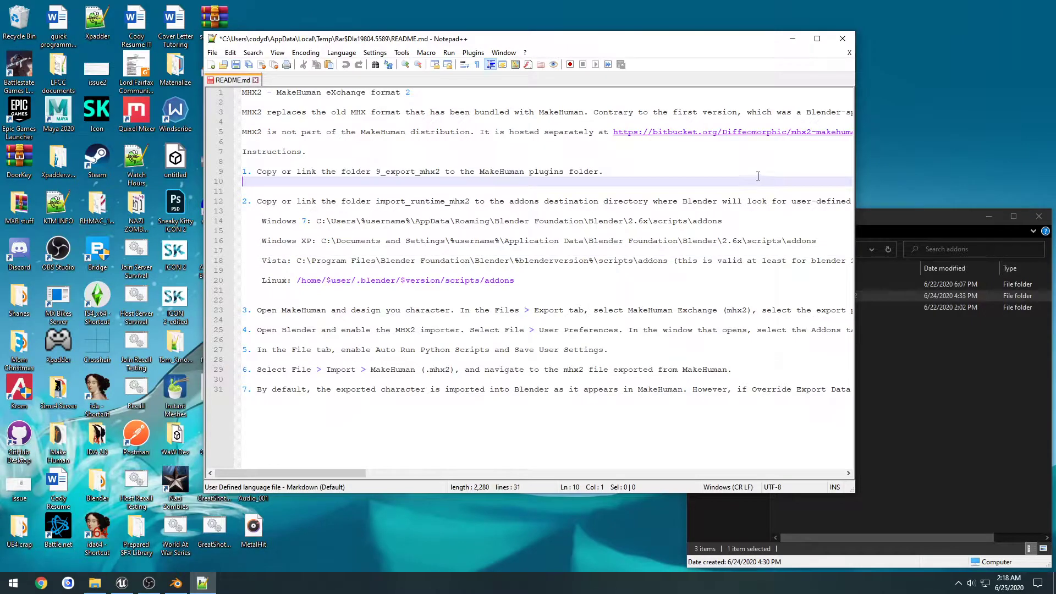
left_click(849, 52)
left_click(566, 329)
left_click(843, 42)
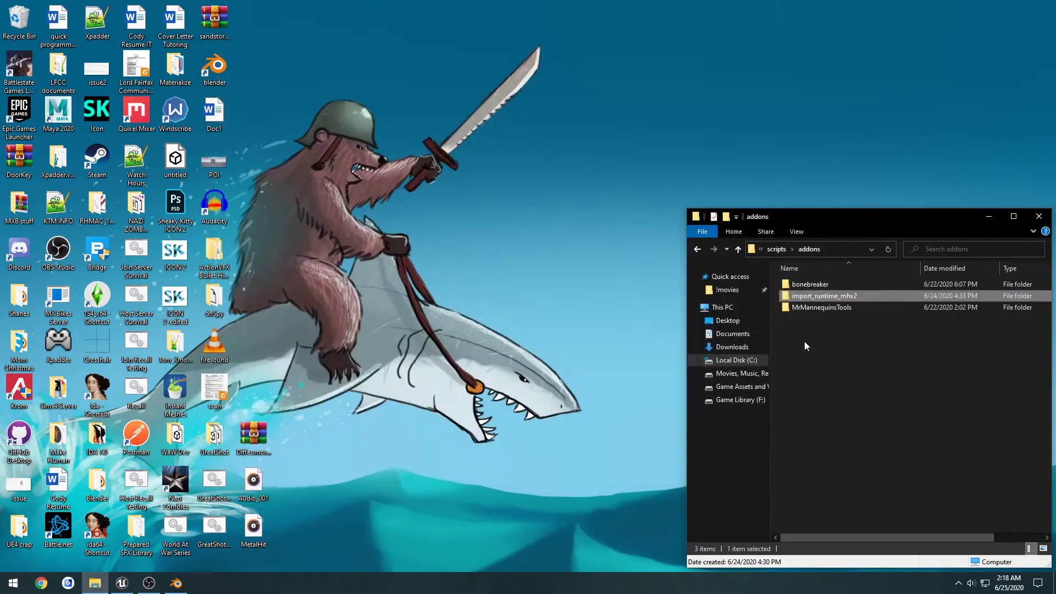
- Go back from the addons folder to the Make Human folder and launch the makehuman application
key("alt+Left")
key("alt+Left")
key("alt+Left")
key("alt+Left")
key("alt+Left")
key("alt+Left")
key("alt+Left")
key("alt+Left")
key("alt+Left")
key("alt+Left")
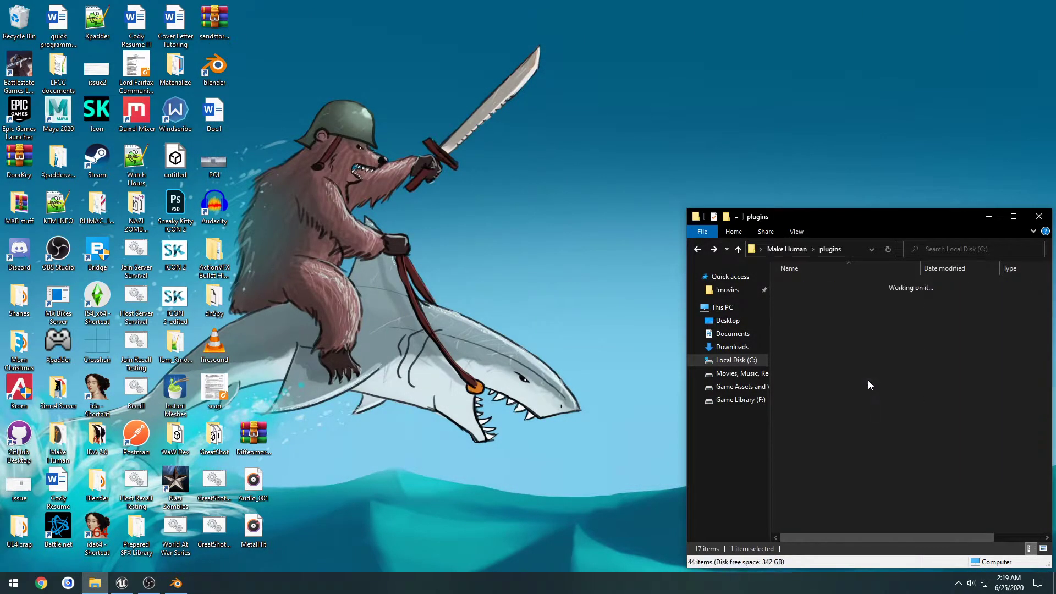
key("alt+Left")
scroll(864, 401, "down", 5)
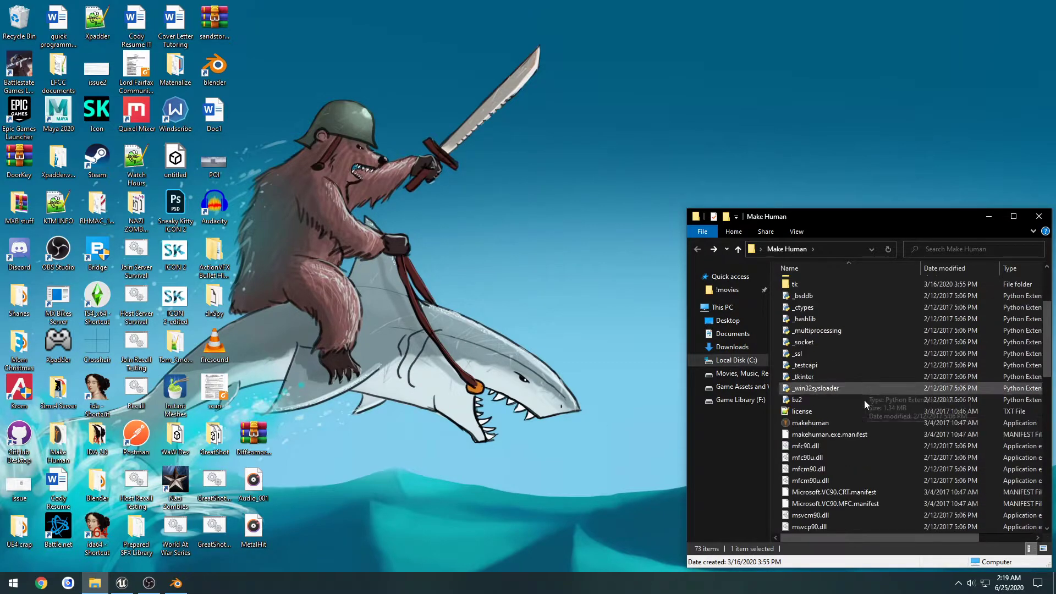
double_click(825, 420)
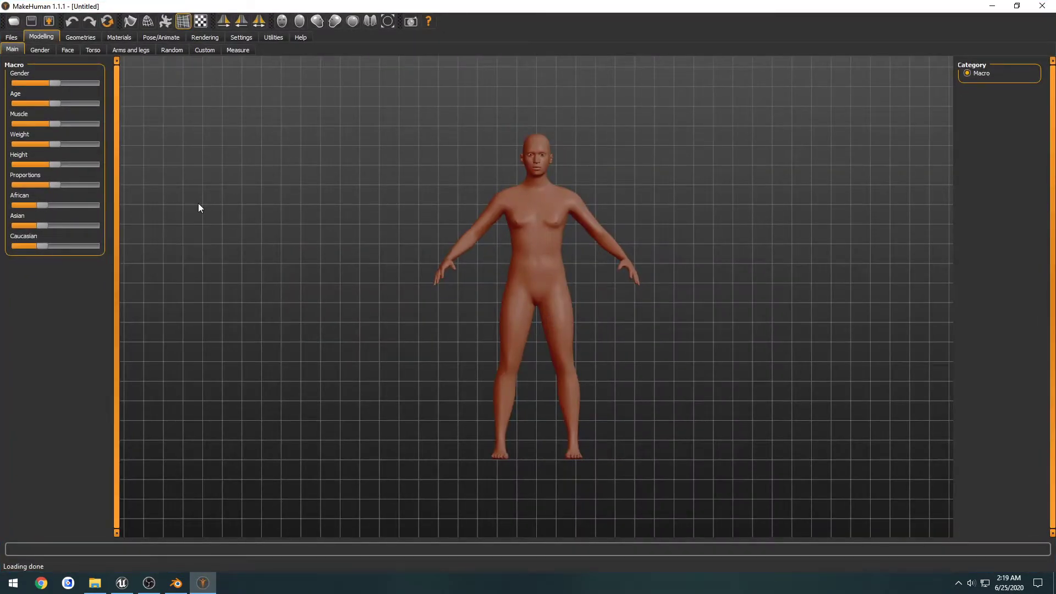
- Make the character fully male and fully Caucasian, with Muscle at 100%
right_click_drag(274, 211, 252, 223)
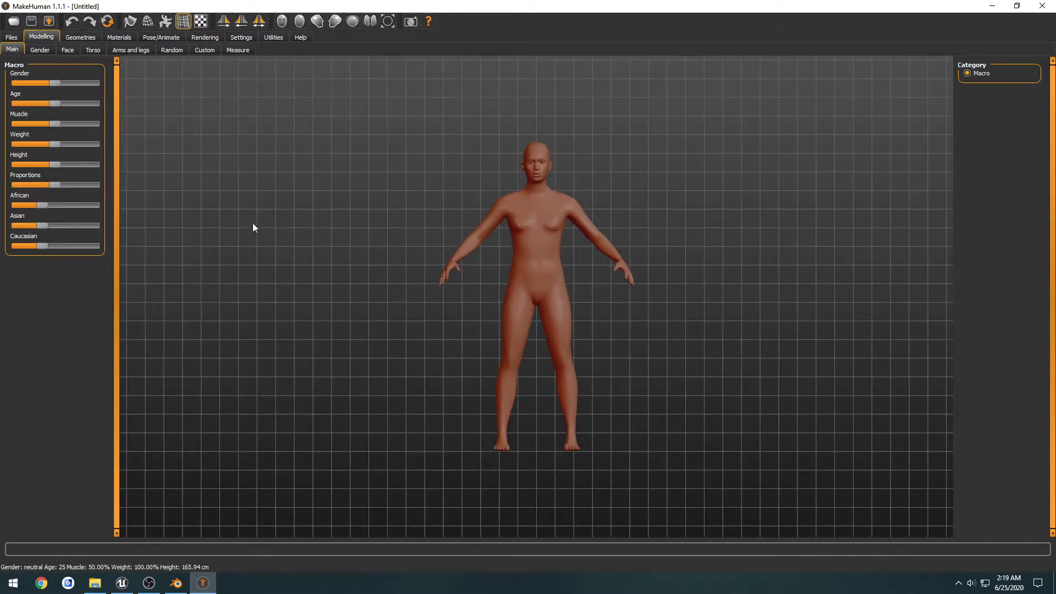
left_click_drag(253, 223, 304, 235)
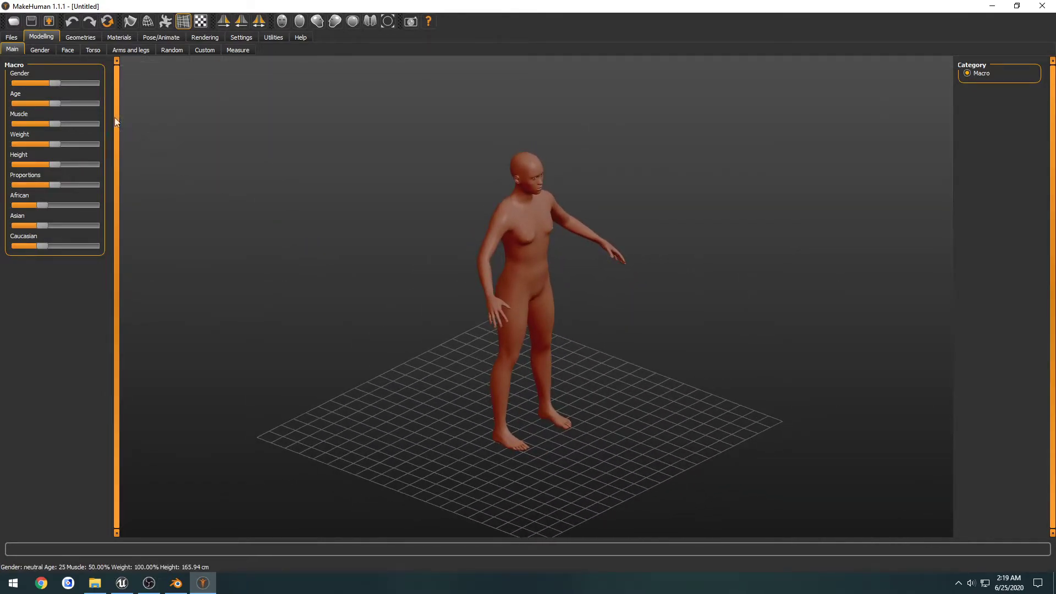
left_click_drag(56, 86, 141, 85)
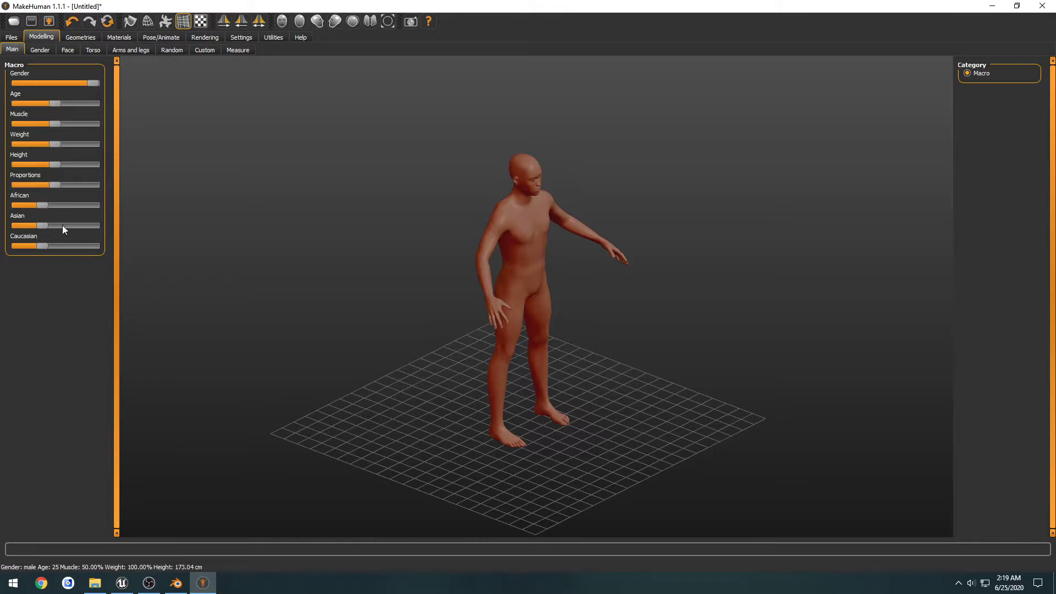
left_click_drag(44, 245, 169, 244)
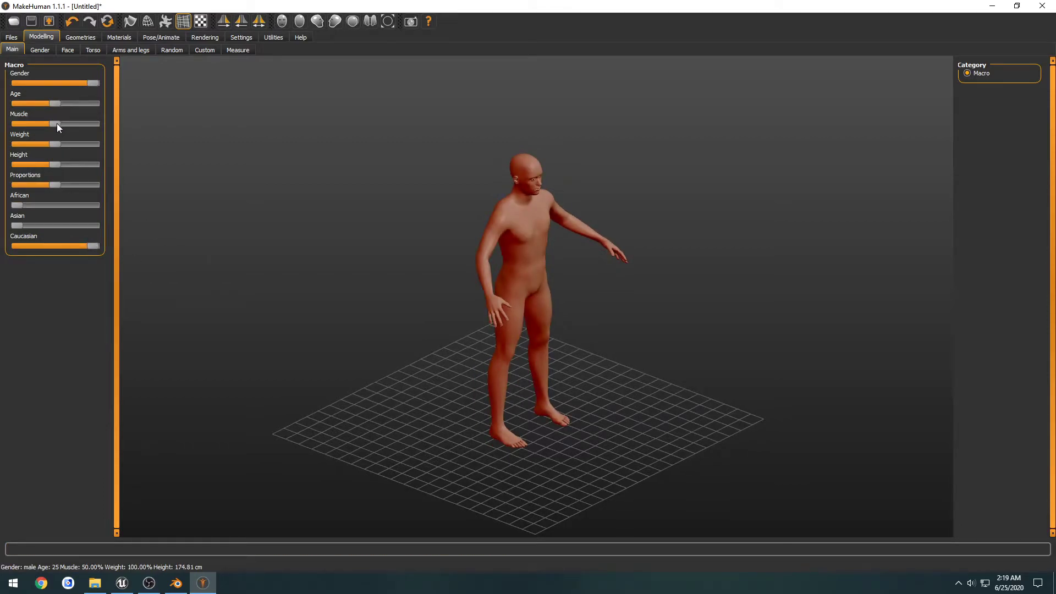
left_click_drag(57, 123, 144, 126)
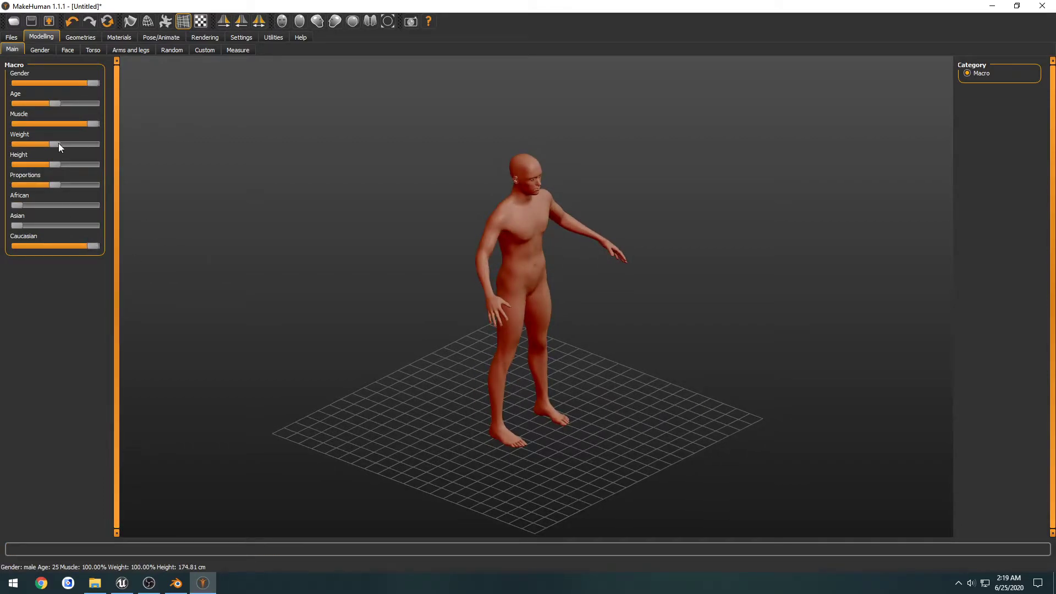
- Raise the character's weight to about 128% and check the body from several angles
left_click_drag(59, 144, 82, 142)
left_click_drag(249, 200, 280, 207)
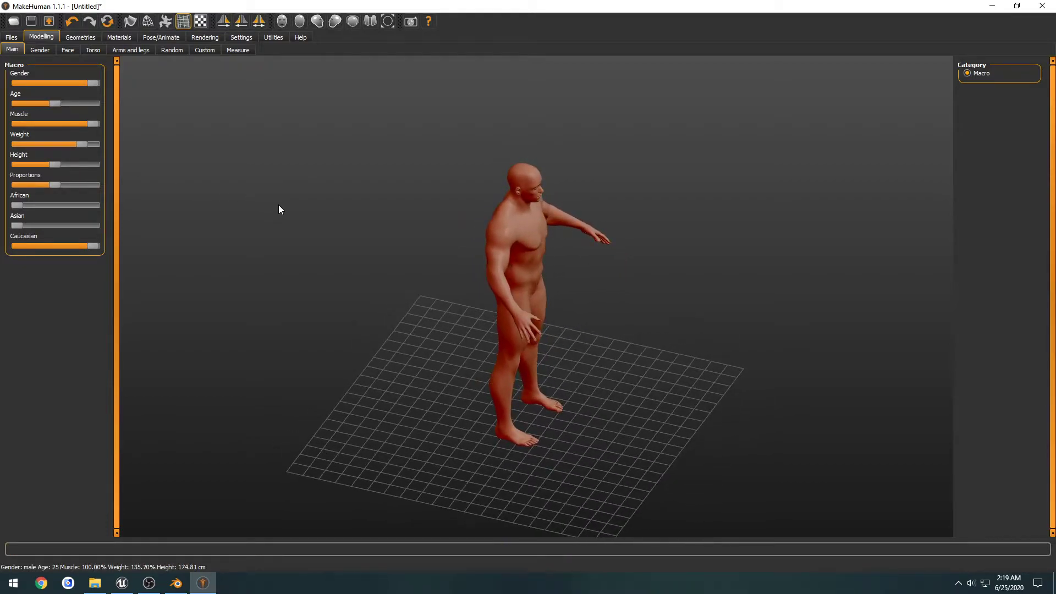
left_click_drag(82, 145, 77, 145)
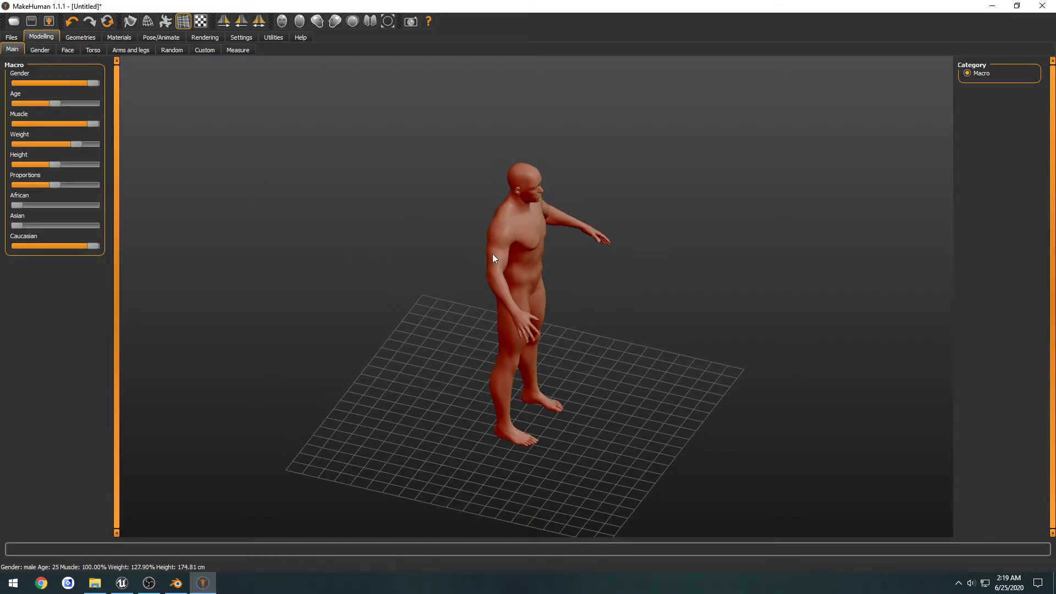
mouse_move(409, 222)
left_mouse_down()
mouse_move(262, 226)
mouse_move(408, 235)
left_mouse_up()
scroll(411, 236, "up", 2)
left_click_drag(208, 108, 261, 153)
left_click_drag(182, 142, 311, 203)
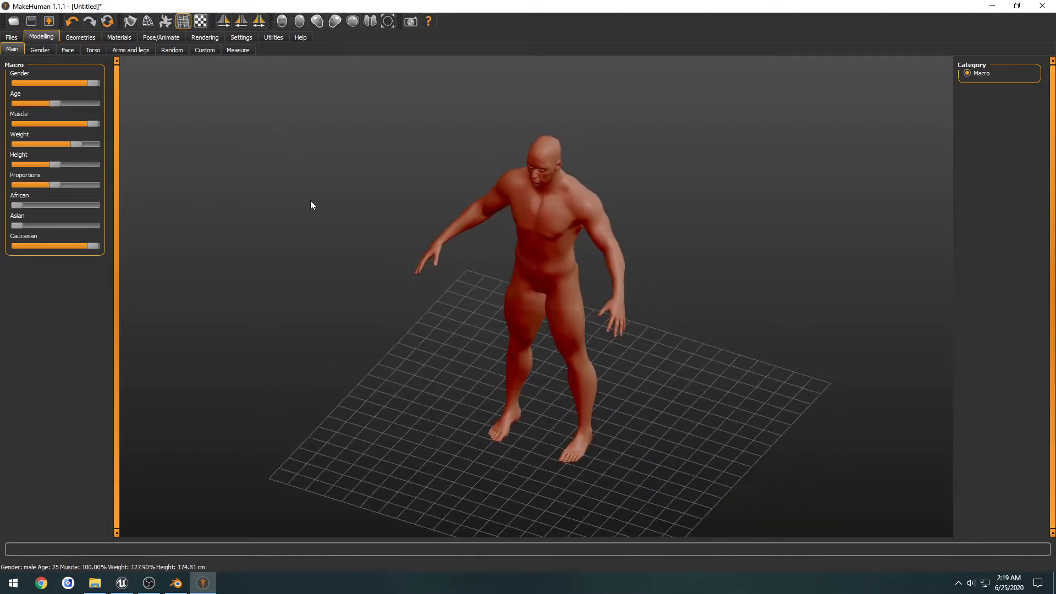
- Apply the Young caucasian male2 skin material to the character
left_click(119, 38)
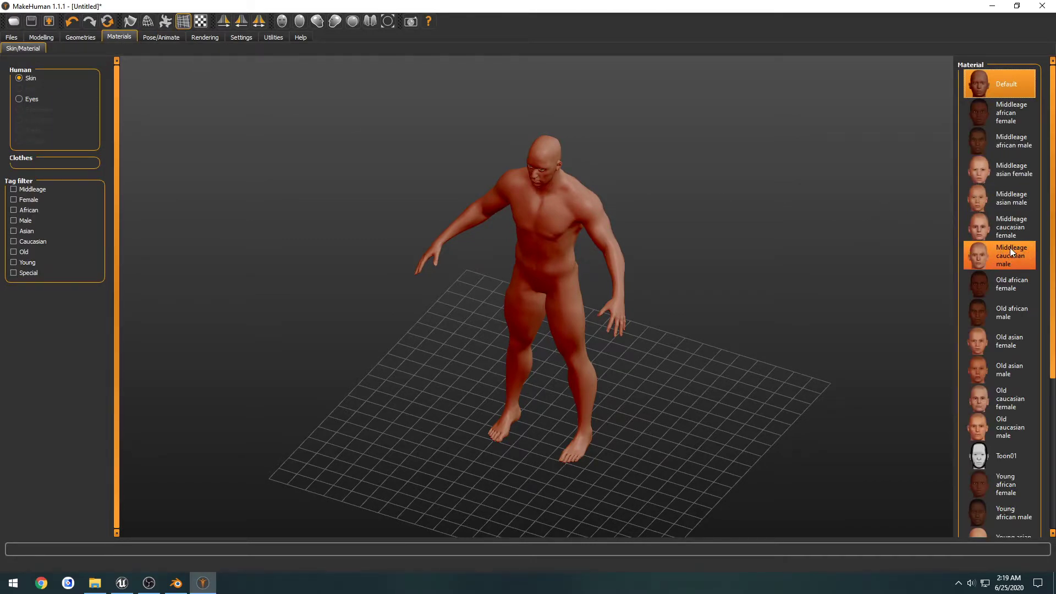
scroll(1033, 357, "down", 3)
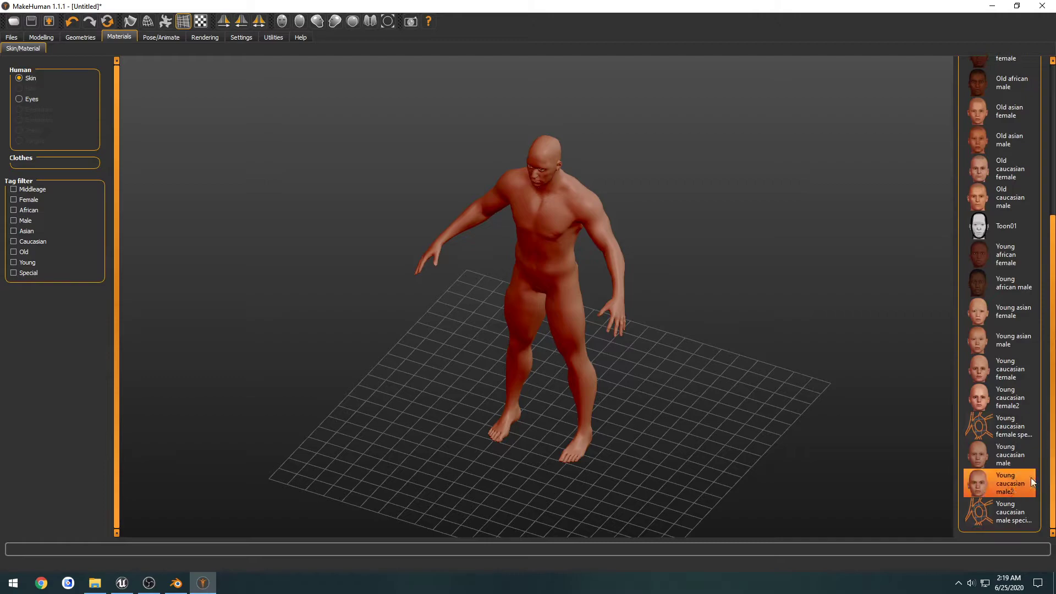
left_click(1004, 480)
left_click_drag(711, 364, 736, 356)
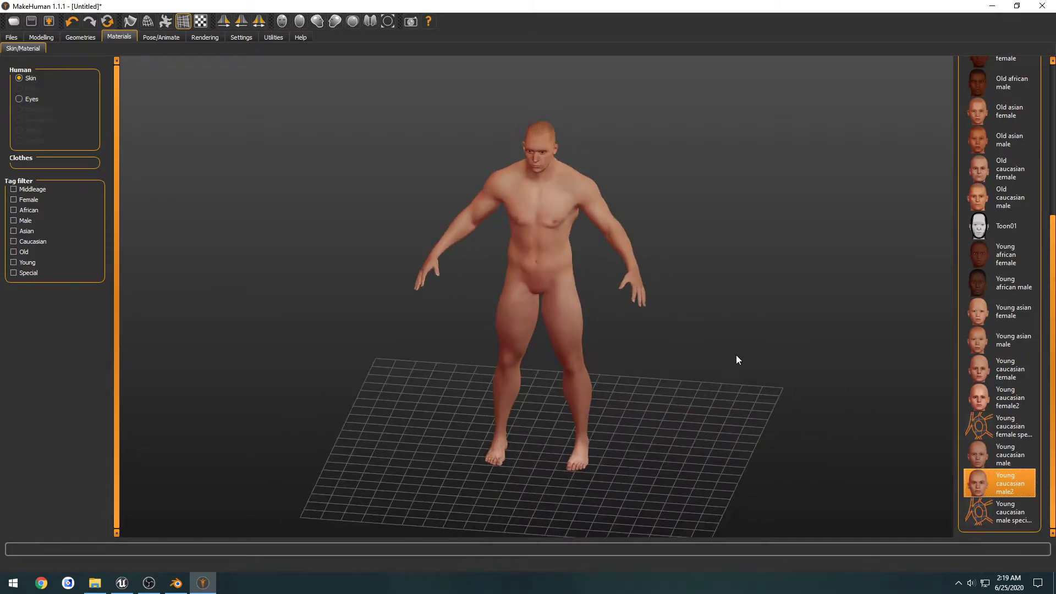
- Give the character the Game engine rig preset as its skeleton
left_click(160, 39)
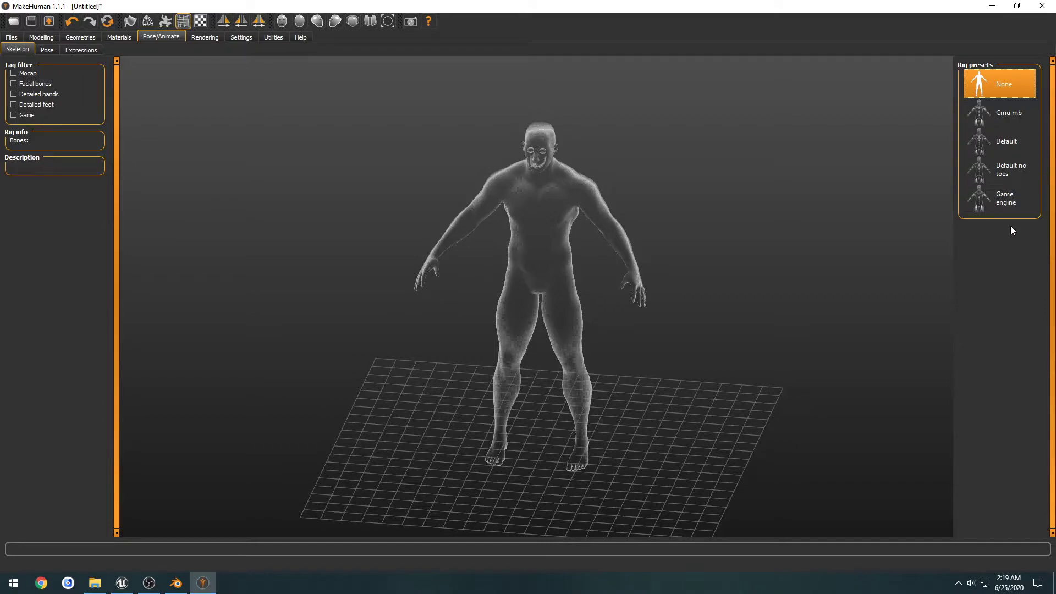
left_click(992, 198)
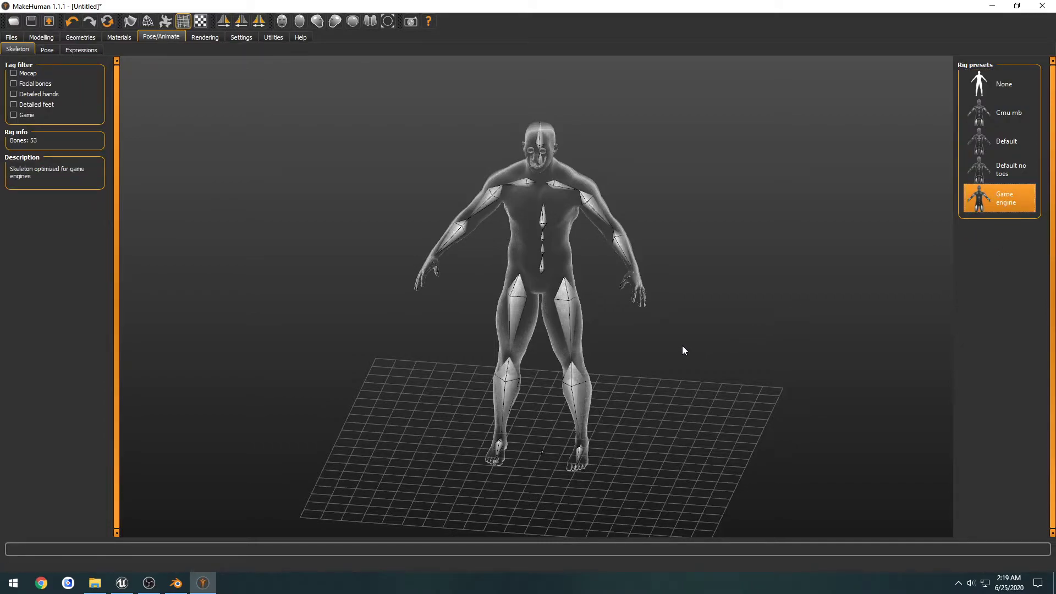
mouse_move(683, 348)
left_mouse_down()
mouse_move(652, 360)
mouse_move(655, 348)
mouse_move(628, 344)
mouse_move(684, 339)
left_mouse_up()
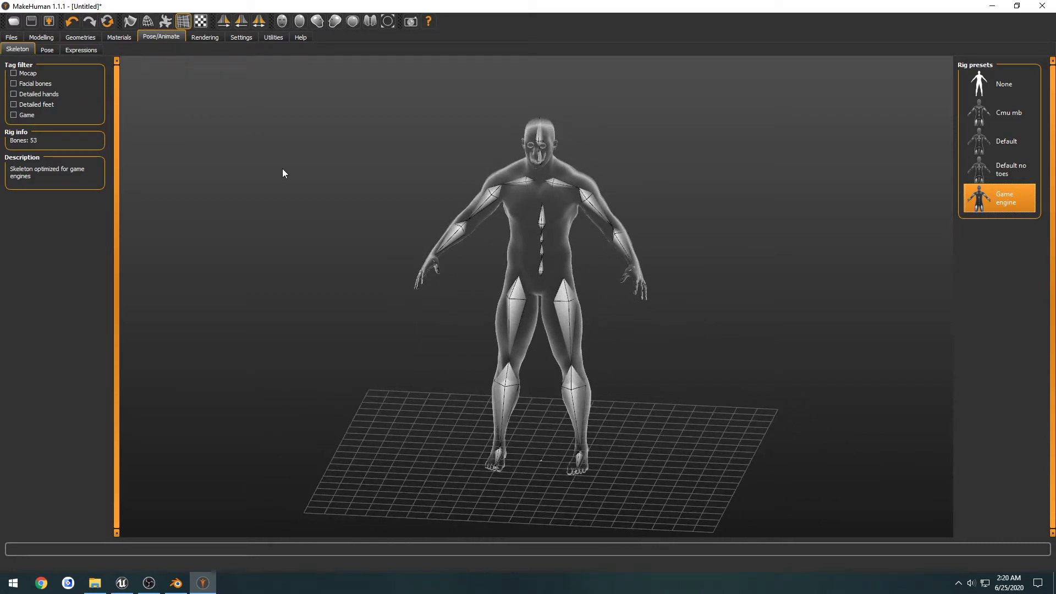
- Open the export settings and choose MakeHuman Exchange (mhx2) as the mesh format
left_click(12, 37)
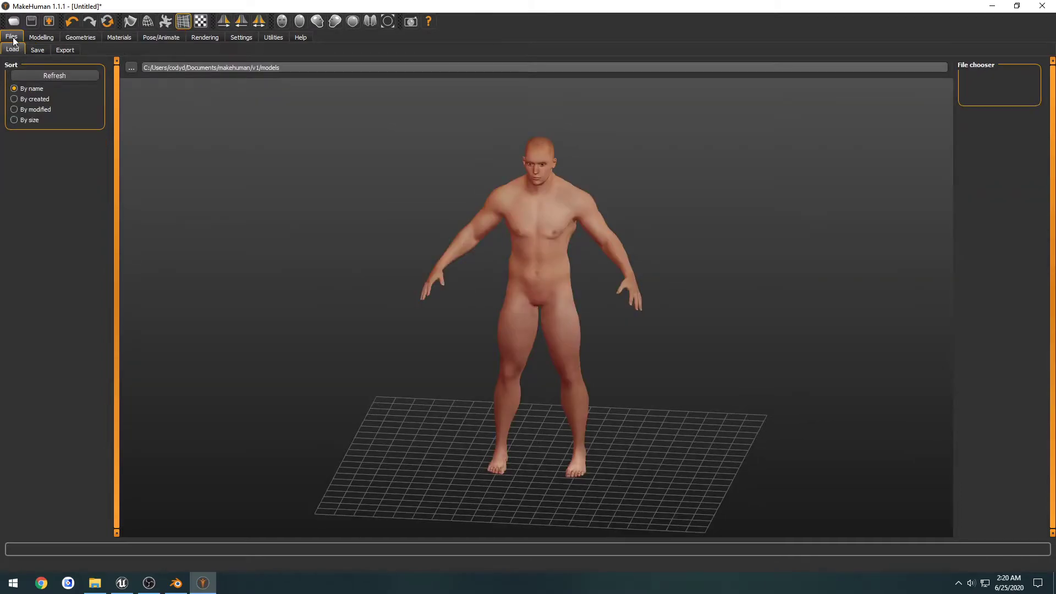
left_click(66, 50)
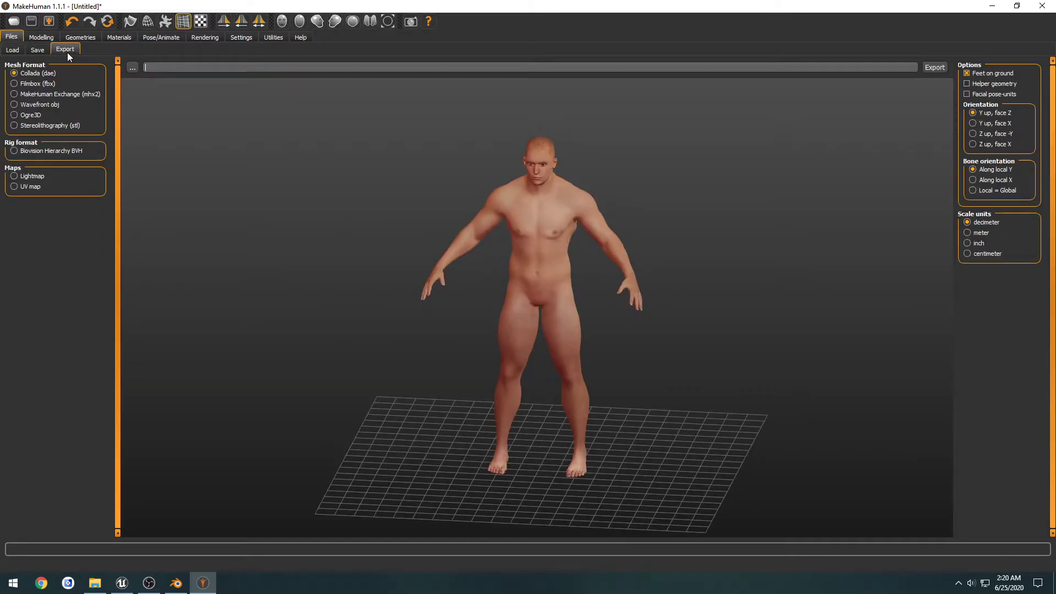
left_click(15, 94)
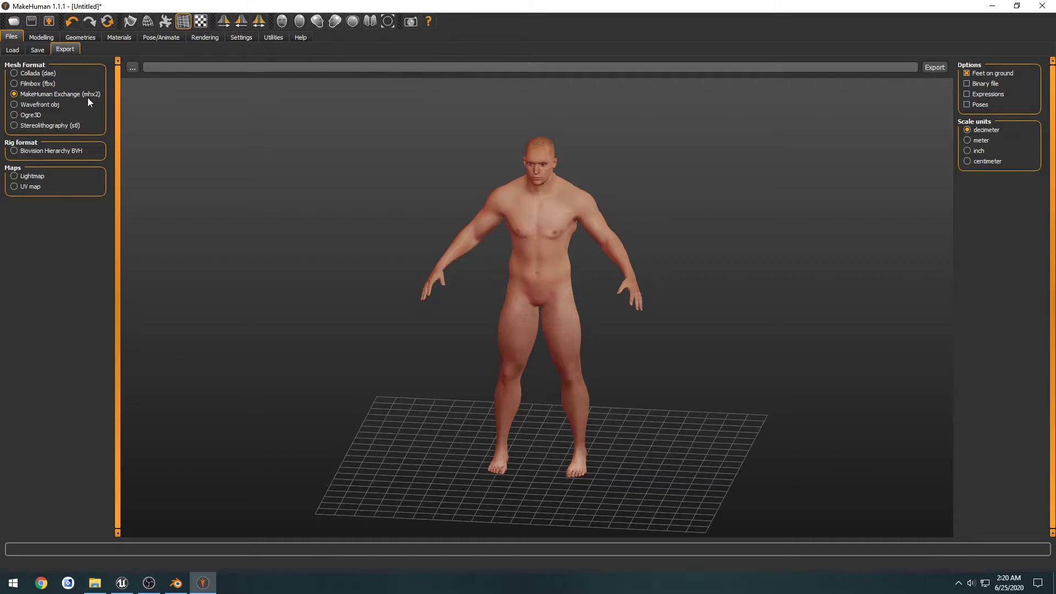
- Delete the old textures folder in TUTORIAL MAKE HUMAN and export the character there as MakeHumanMesh.mhx2
left_click(132, 68)
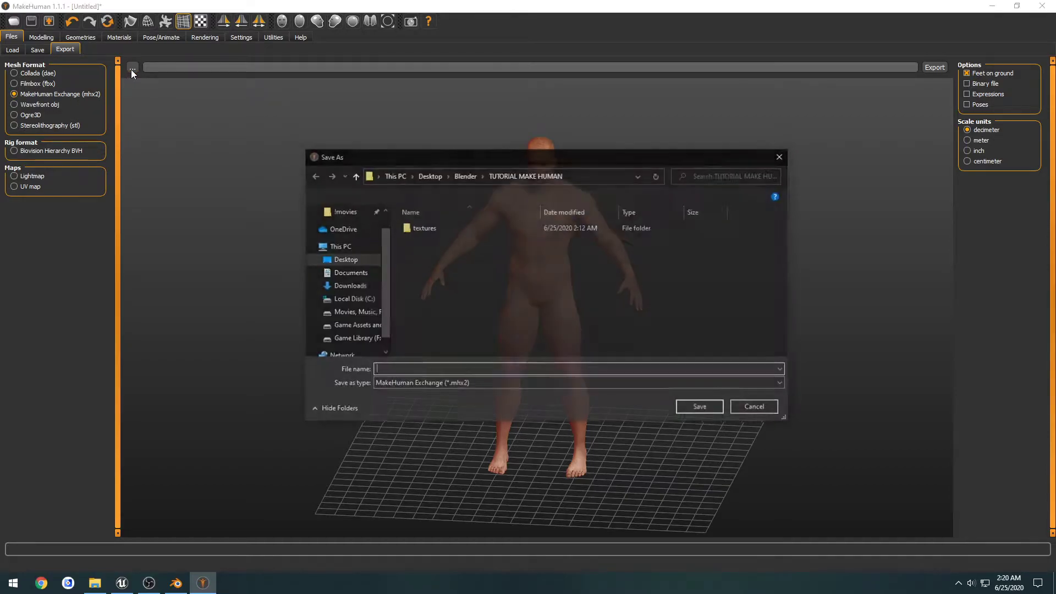
right_click(426, 230)
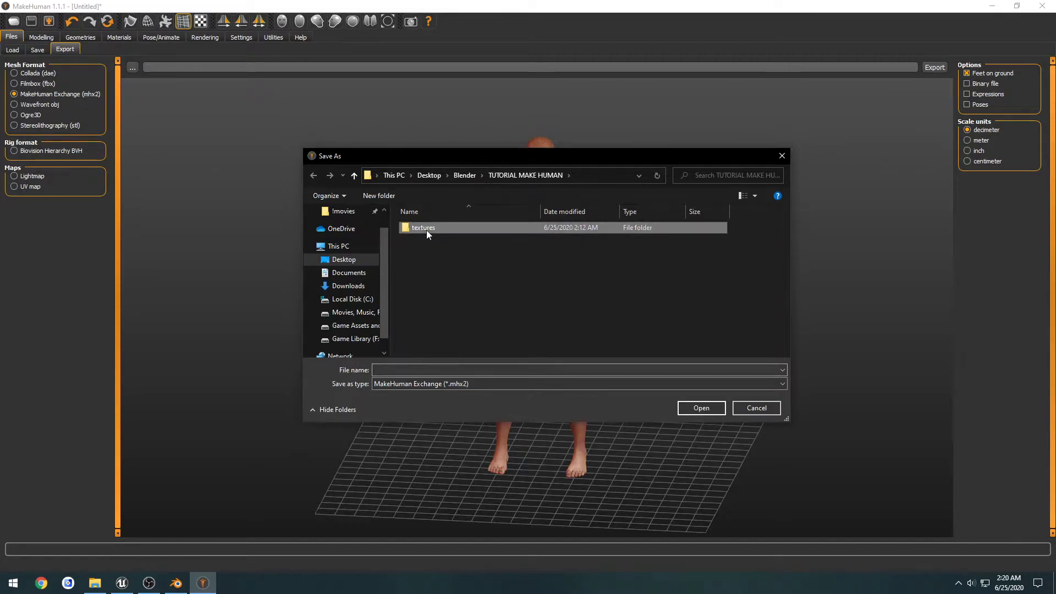
left_click(457, 535)
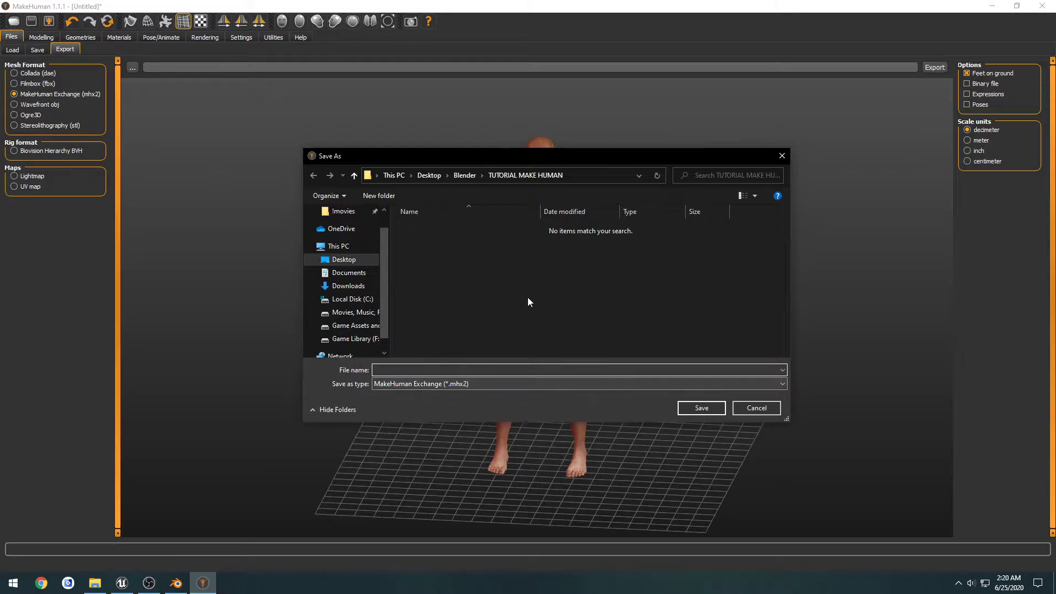
type("MakeHum")
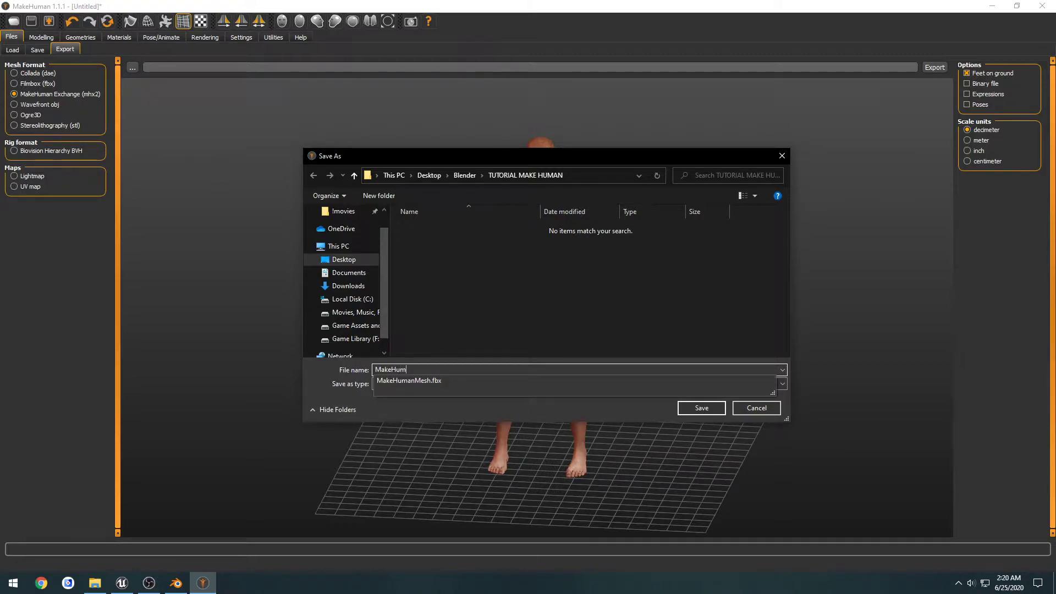
type("anMesh")
key("Return")
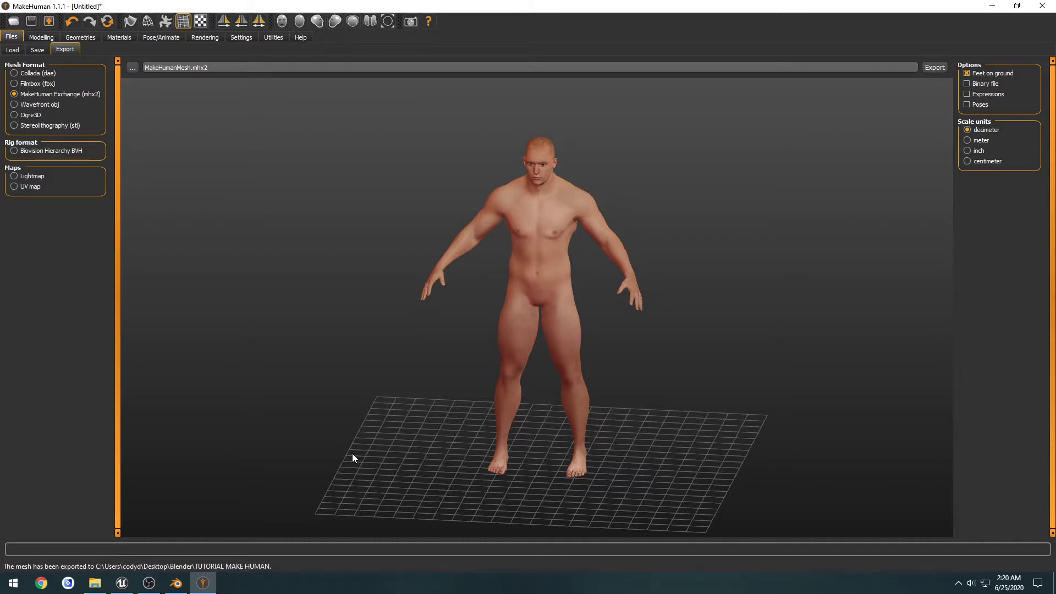
- Open Desktop\Blender\TUTORIAL MAKE HUMAN in File Explorer and delete the old MakeHumanMesh 3D Object file
left_click(95, 583)
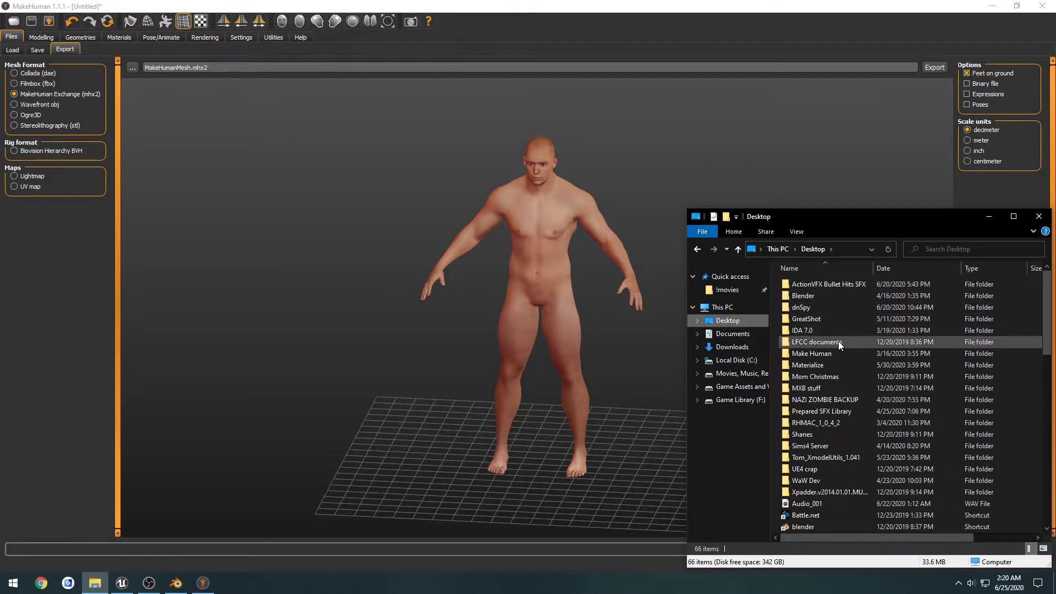
double_click(822, 296)
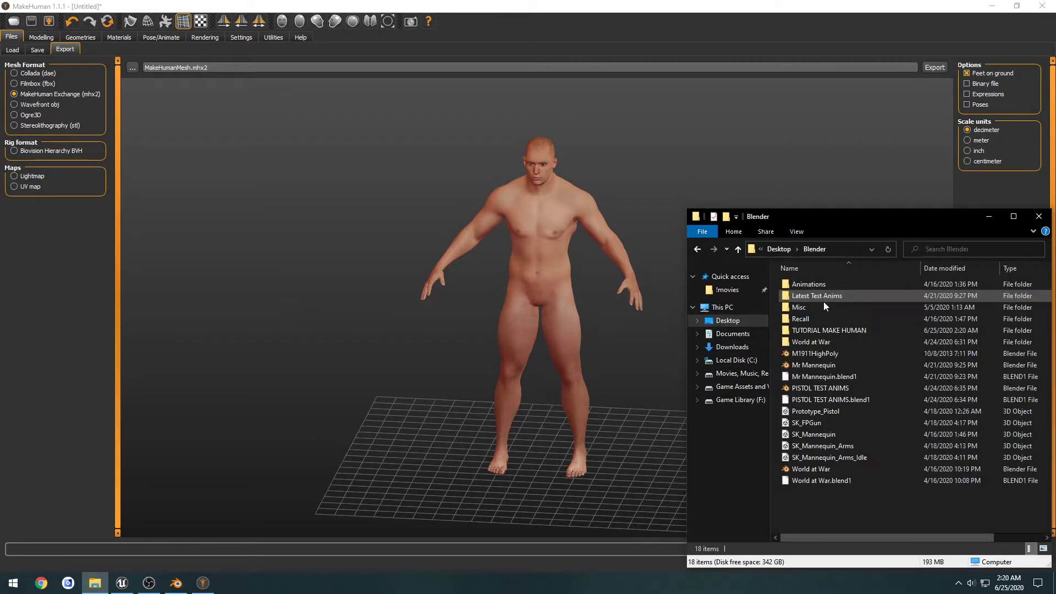
left_click(836, 330)
double_click(835, 330)
left_click(828, 297)
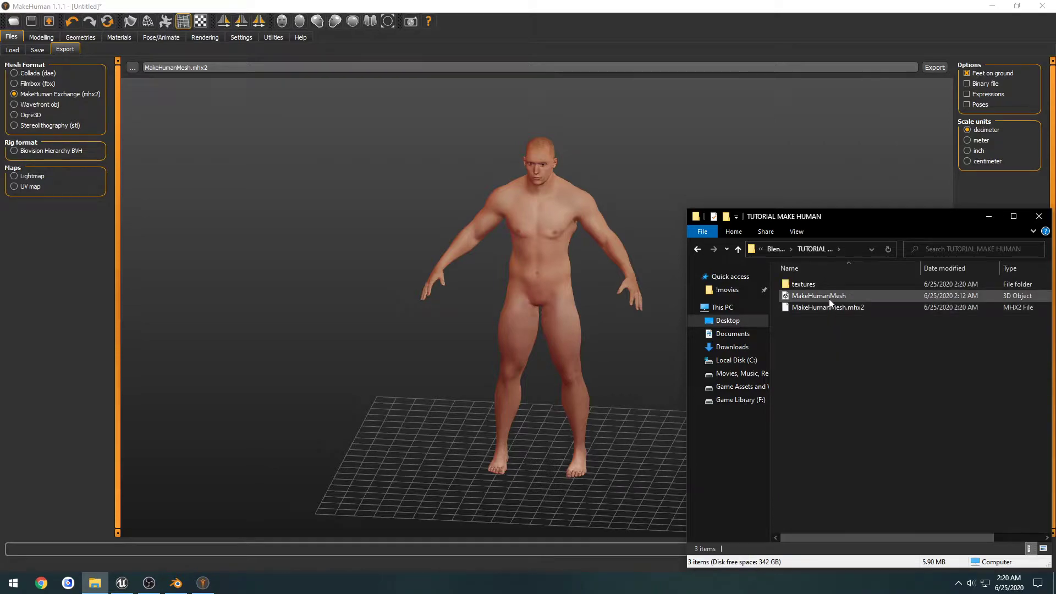
key("Delete")
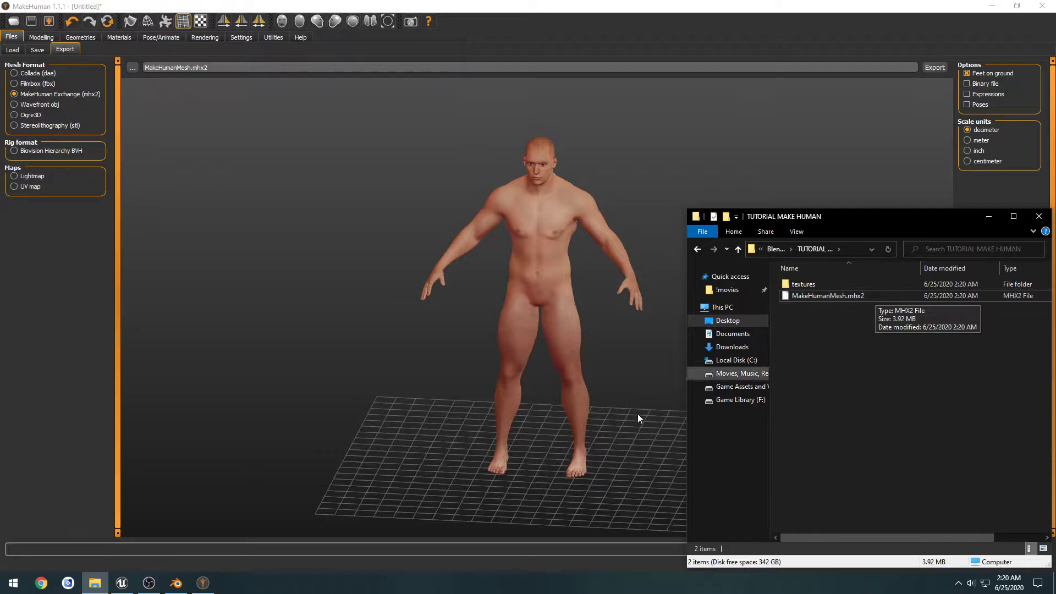
- Switch to Blender and delete the default camera, cube and light from the scene
left_click(178, 585)
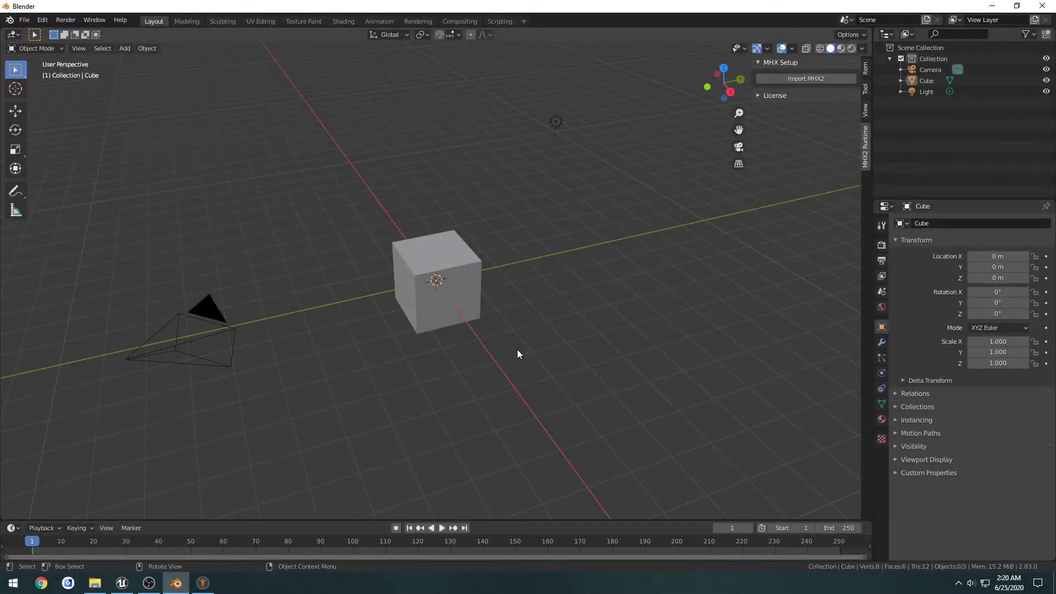
key("a")
key("x")
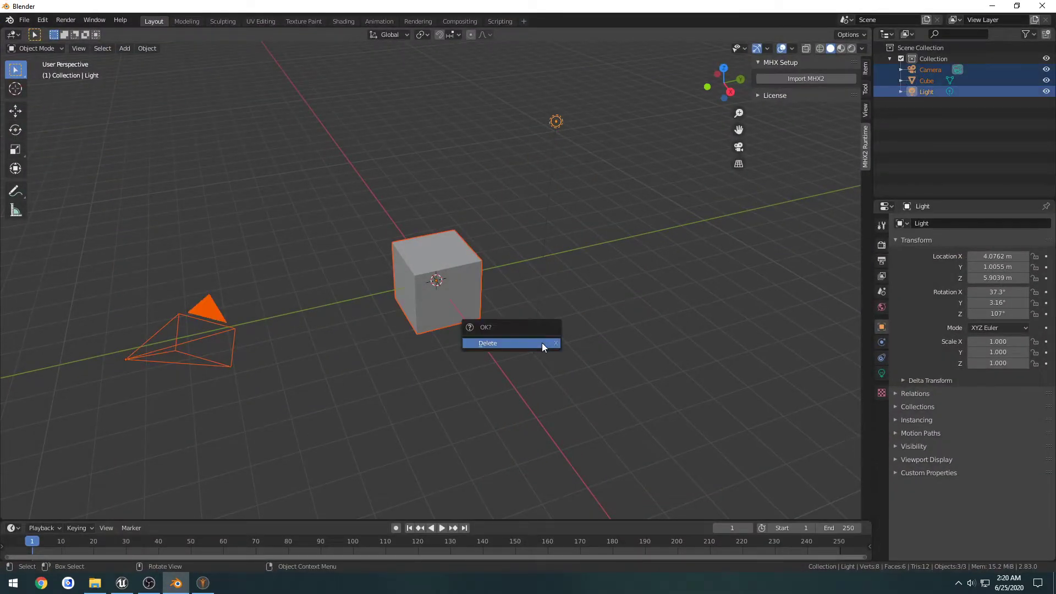
left_click(542, 342)
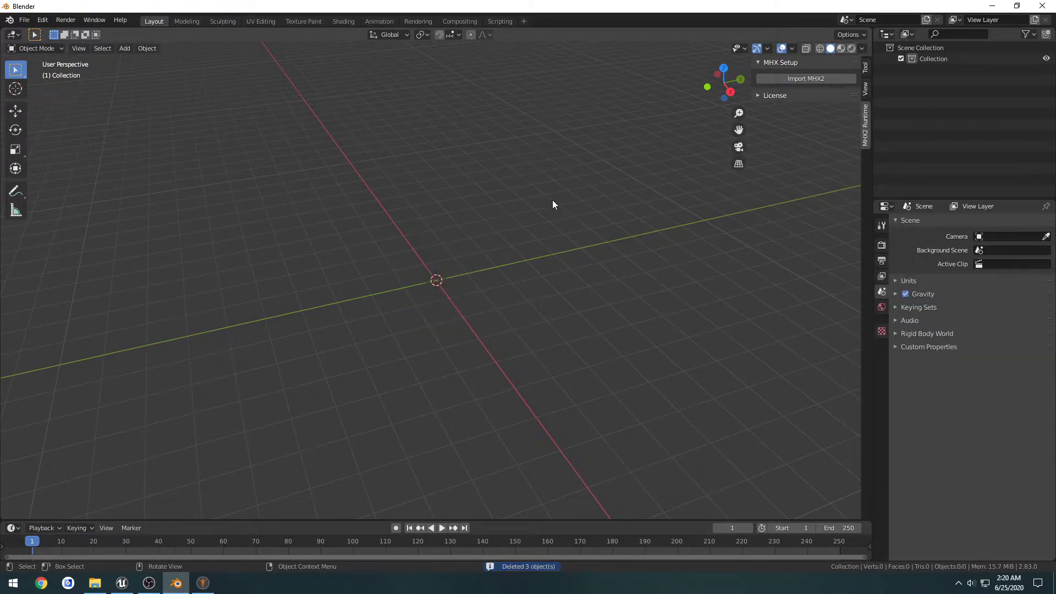
- Import MakeHumanMesh.mhx2 from Desktop\Blender\TUTORIAL MAKE HUMAN using the MHX2 importer
left_click(800, 79)
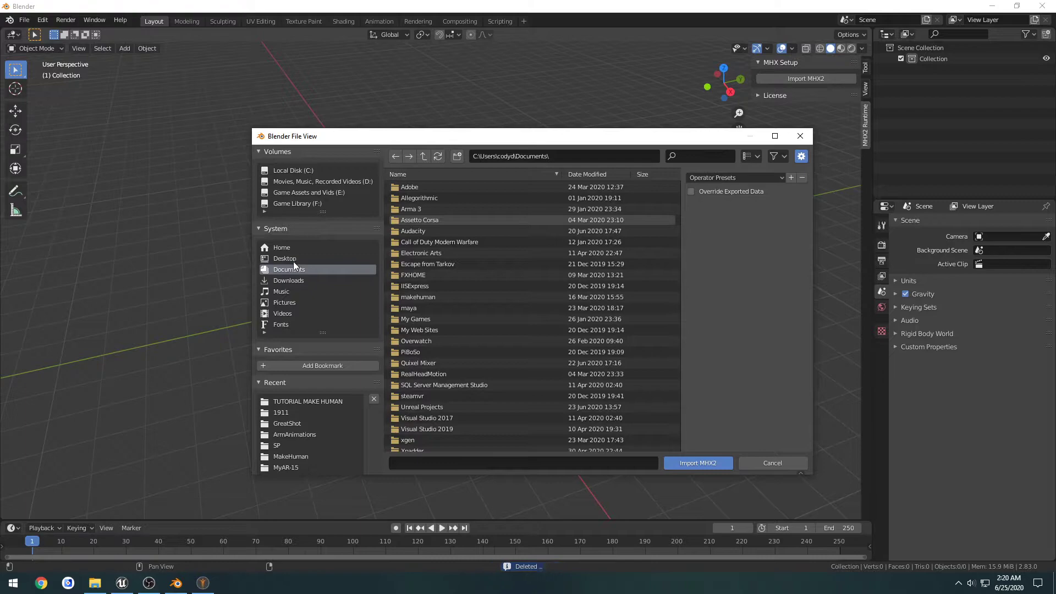
double_click(434, 198)
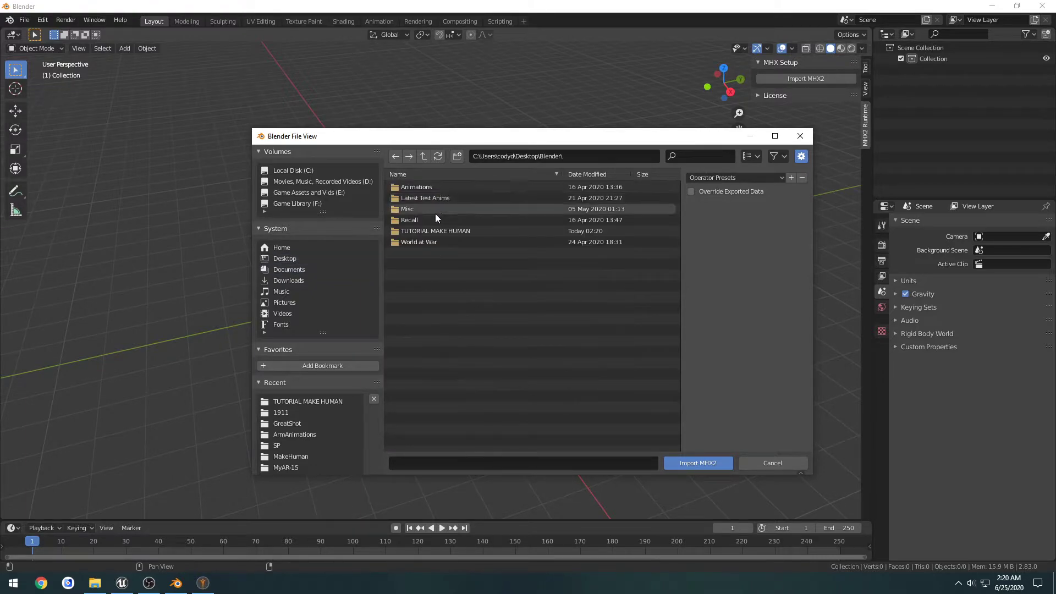
double_click(434, 230)
left_click(437, 199)
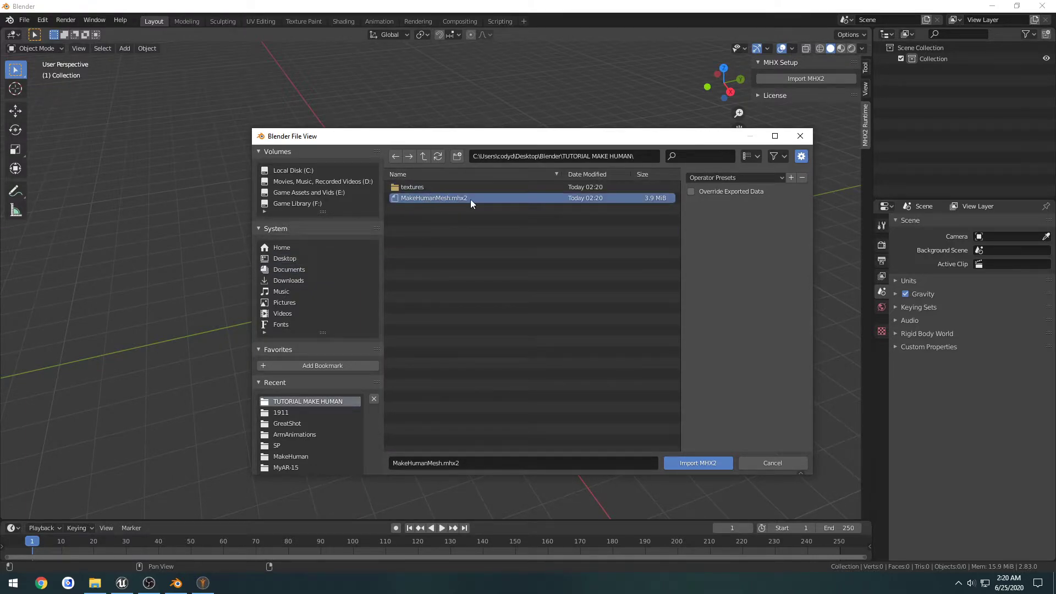
left_click(707, 461)
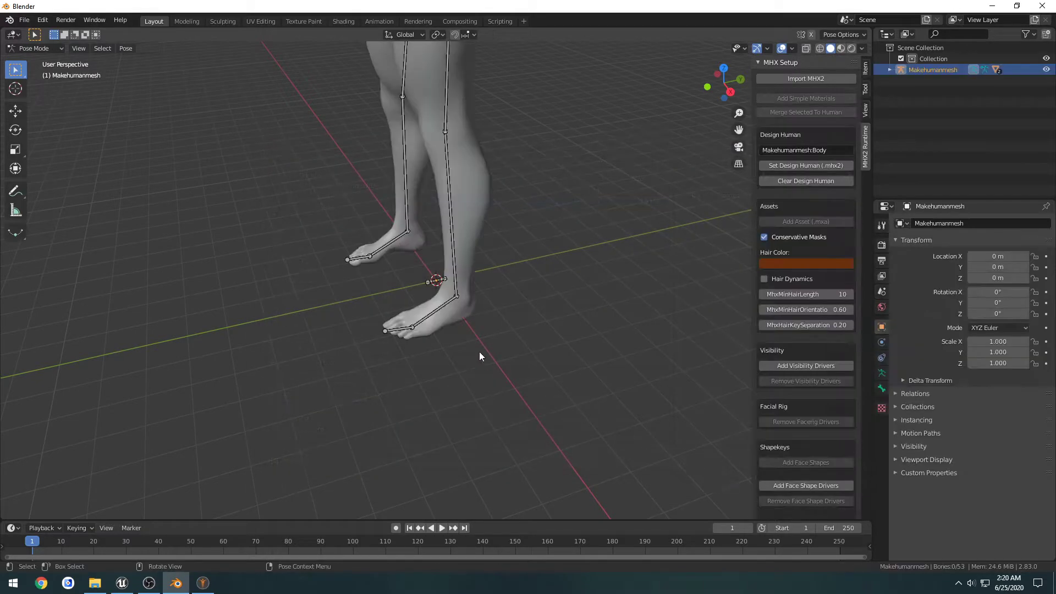
- Hide the 3D viewport's sidebar and toolbar and look over the whole imported character with its skeleton
key("n")
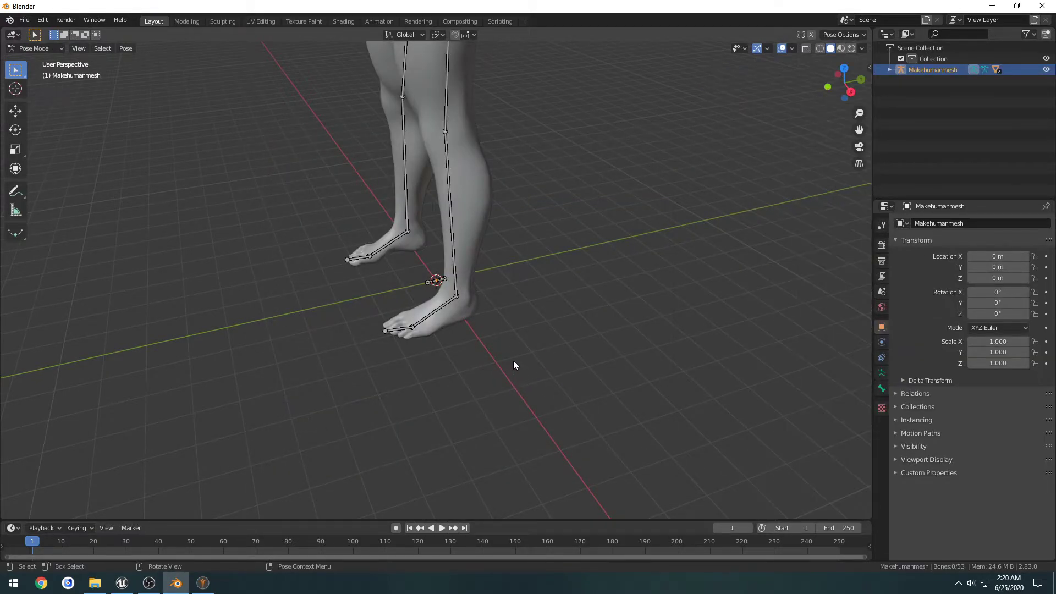
scroll(512, 359, "down", 5)
key("t")
middle_click_drag(350, 260, 318, 384, "shift")
key("KP_1")
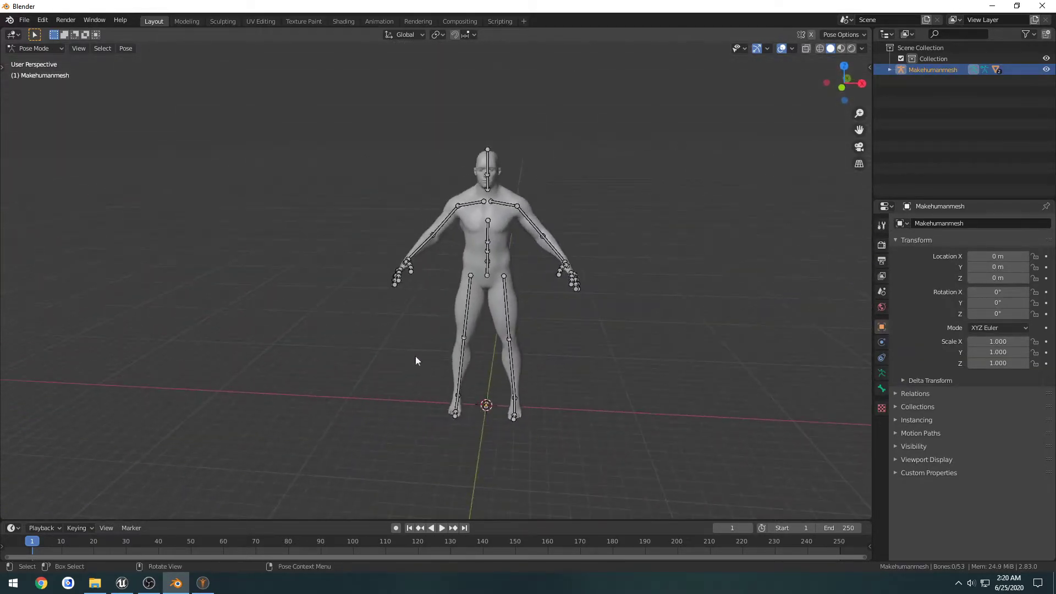
scroll(581, 342, "up", 4)
middle_click_drag(582, 342, 441, 337)
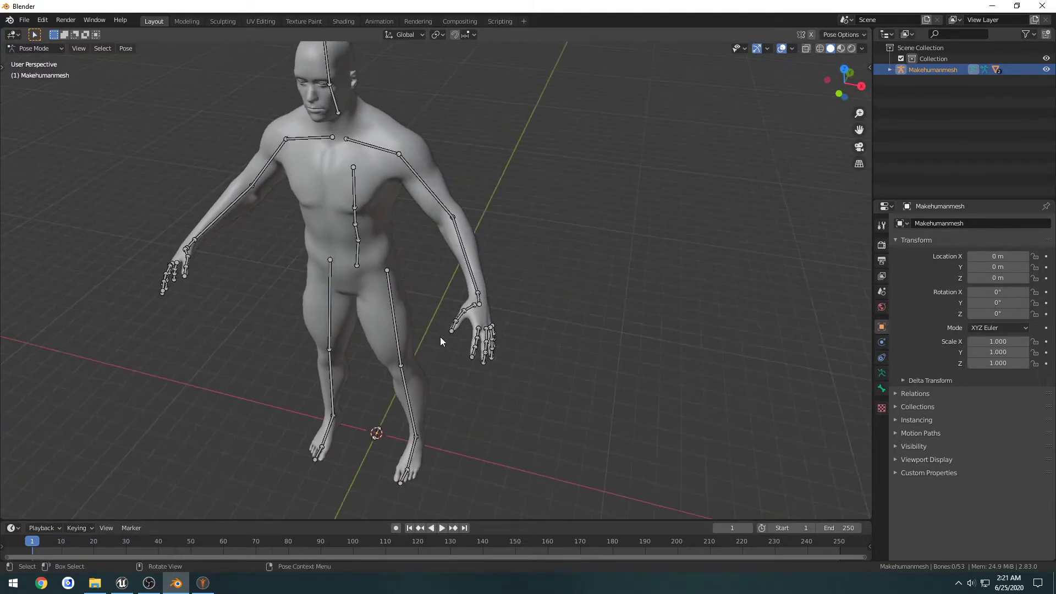
- Rotate the character's left hand bone (hand_l) slightly outward at the wrist in Pose Mode
left_click(477, 299)
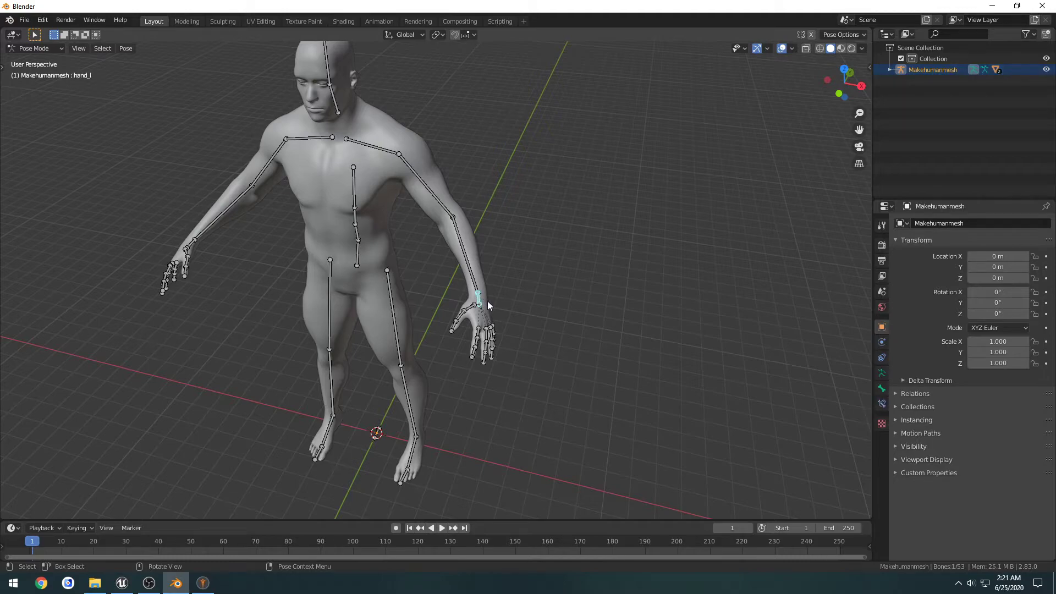
key("r")
left_click(570, 358)
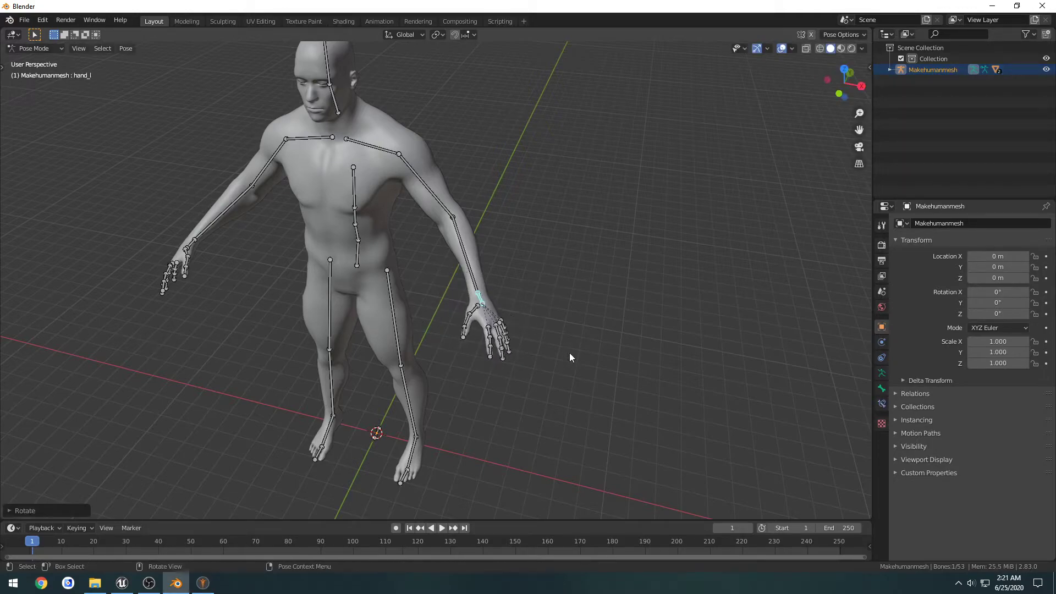
- Try moving the left hand bone and rotating it further, undoing each change
key("r")
left_click(542, 401)
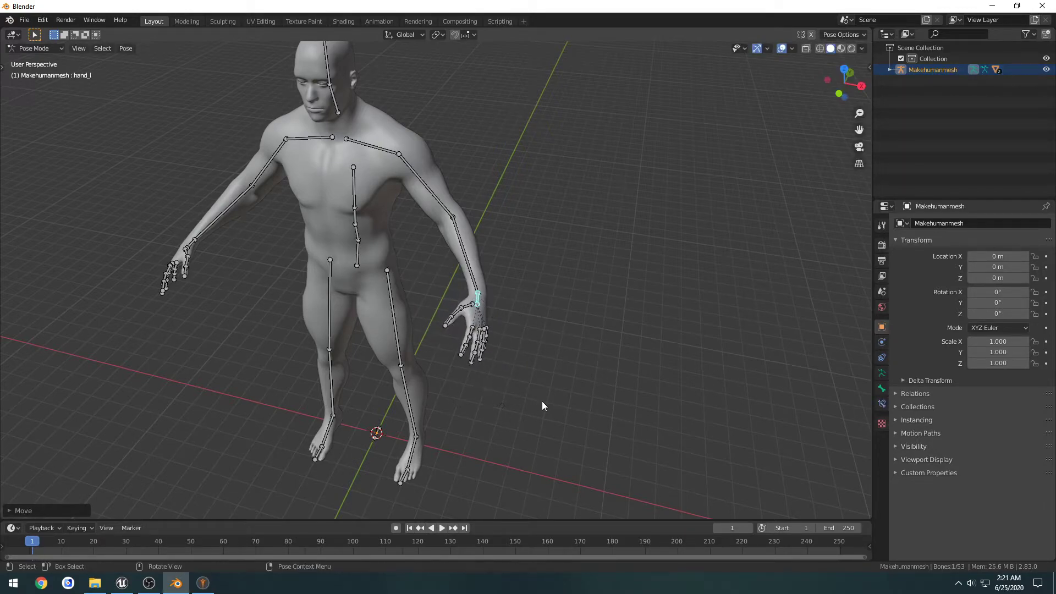
key("ctrl+z")
key("r")
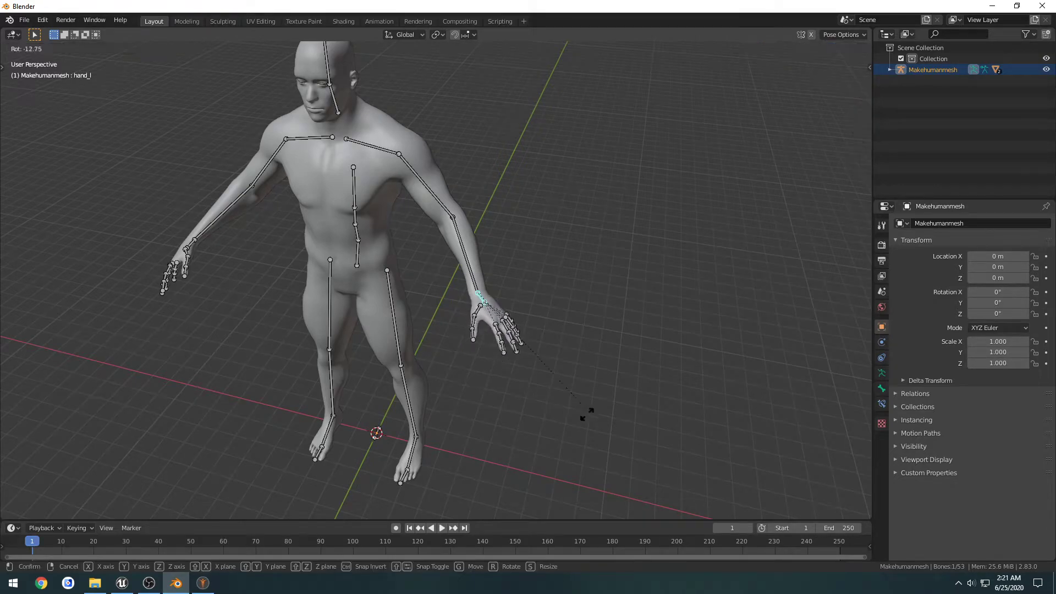
left_click(520, 398)
key("ctrl+z")
- Test moving the left hand bone with its X, Y and Z location unlocked, cancel the move and relock the location
key("n")
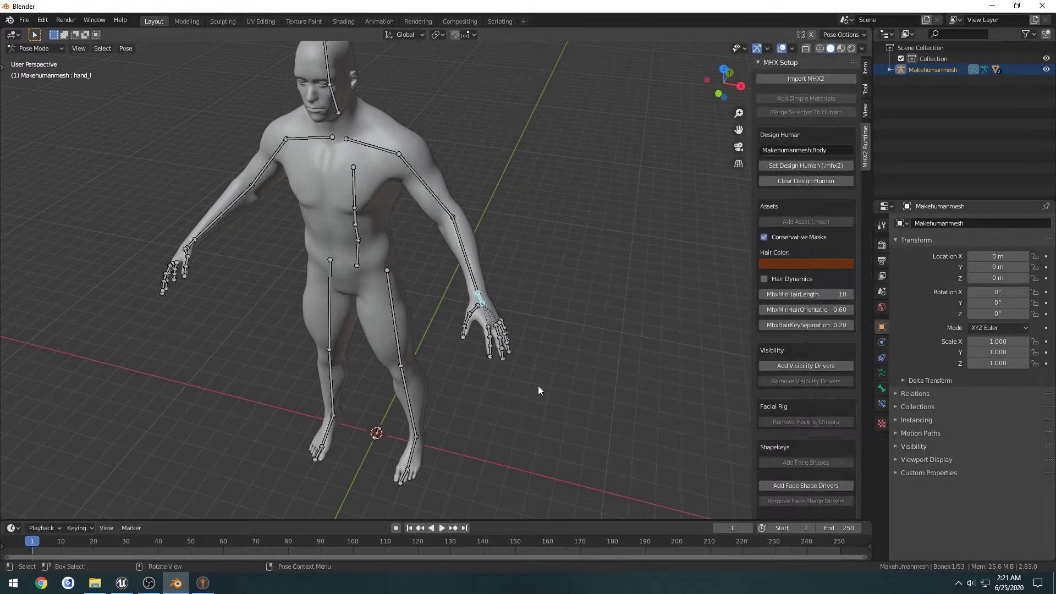
left_click(865, 77)
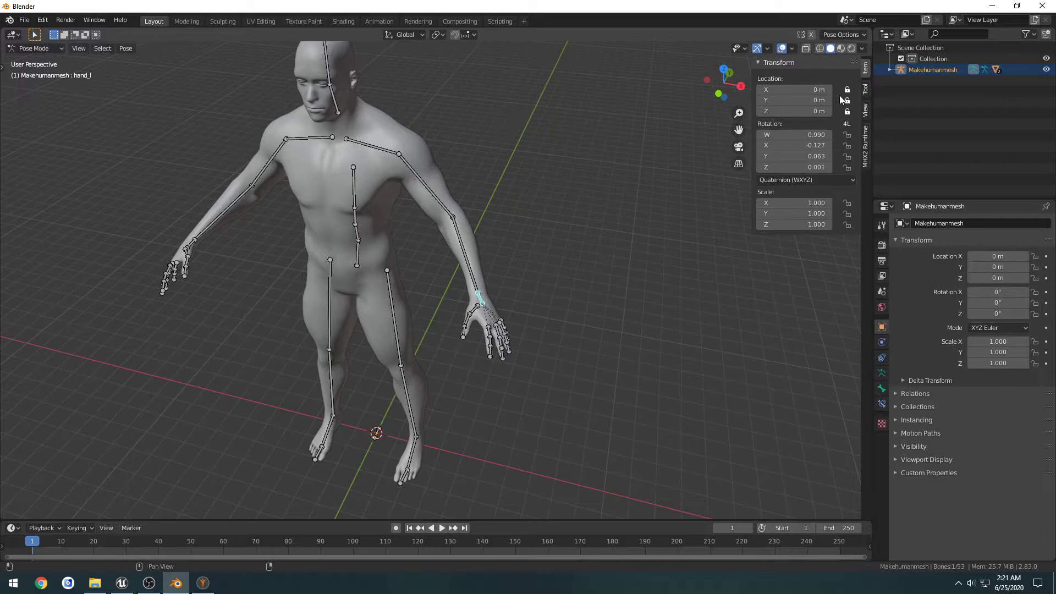
left_click(848, 92)
left_click(848, 101)
left_click(848, 111)
key("g")
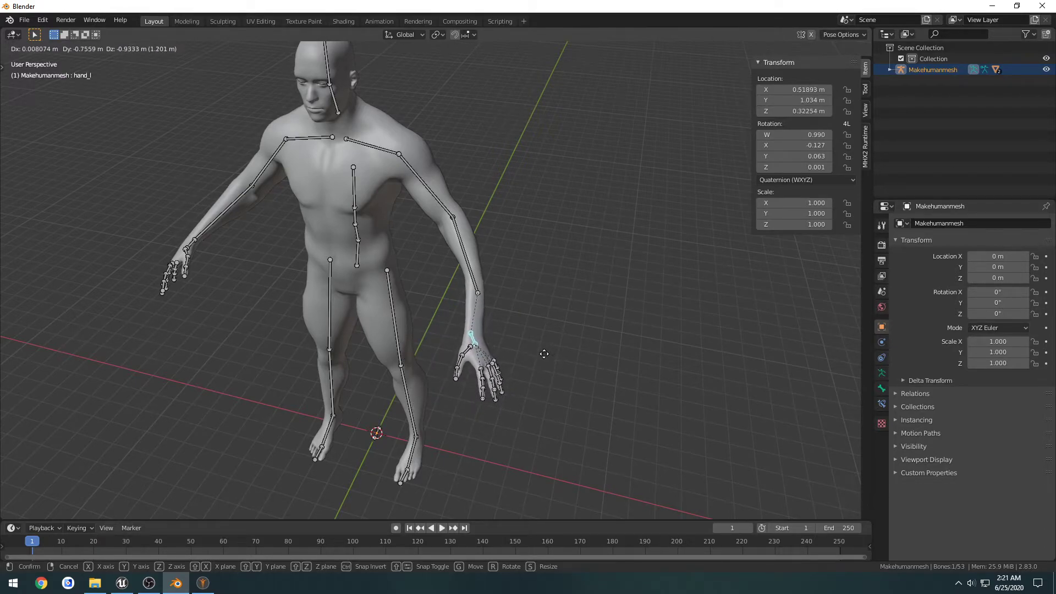
right_click(544, 354)
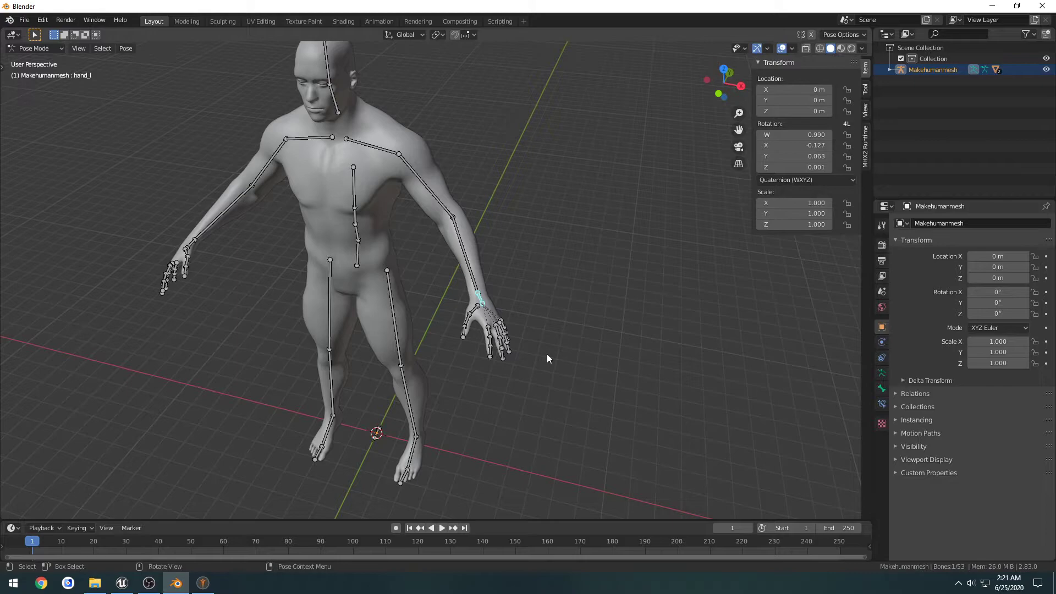
left_click_drag(846, 89, 847, 111)
key("n")
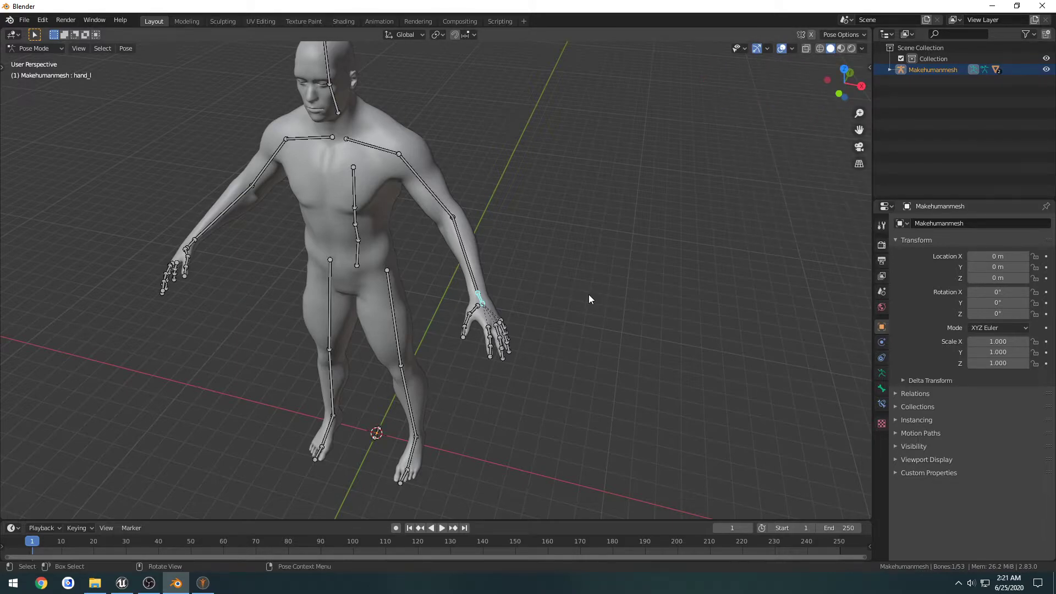
- Show the character from the front and remove the timeline area to enlarge the 3D viewport
key("KP_1")
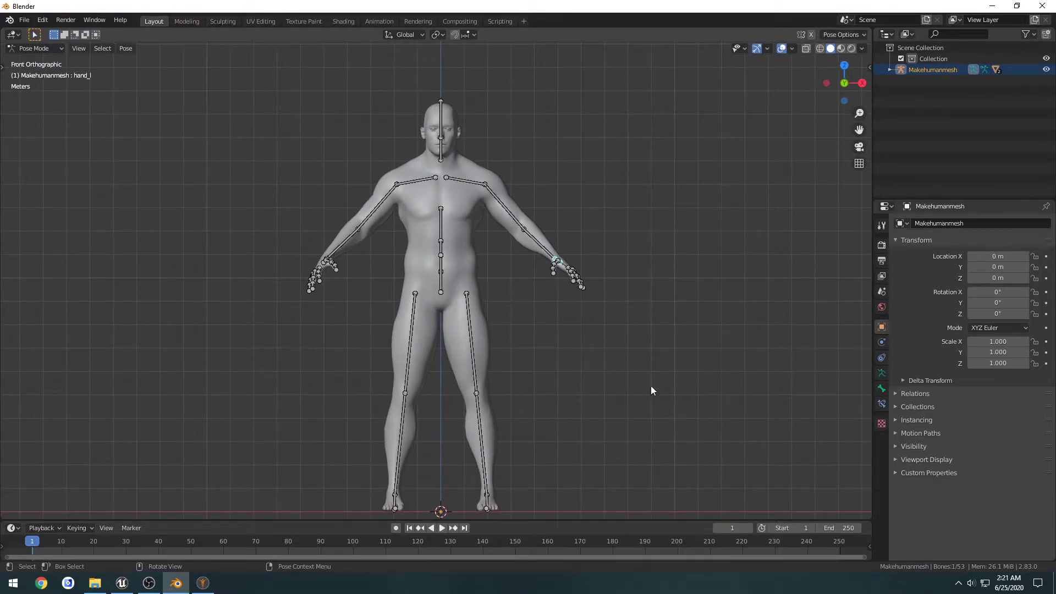
right_click(556, 519)
left_click(545, 547)
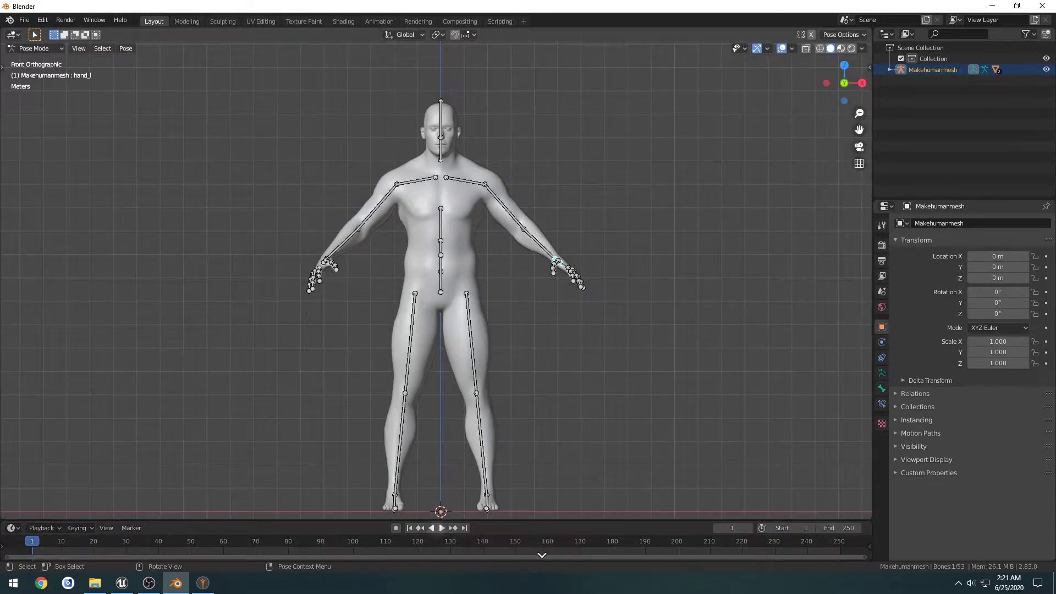
left_click(543, 555)
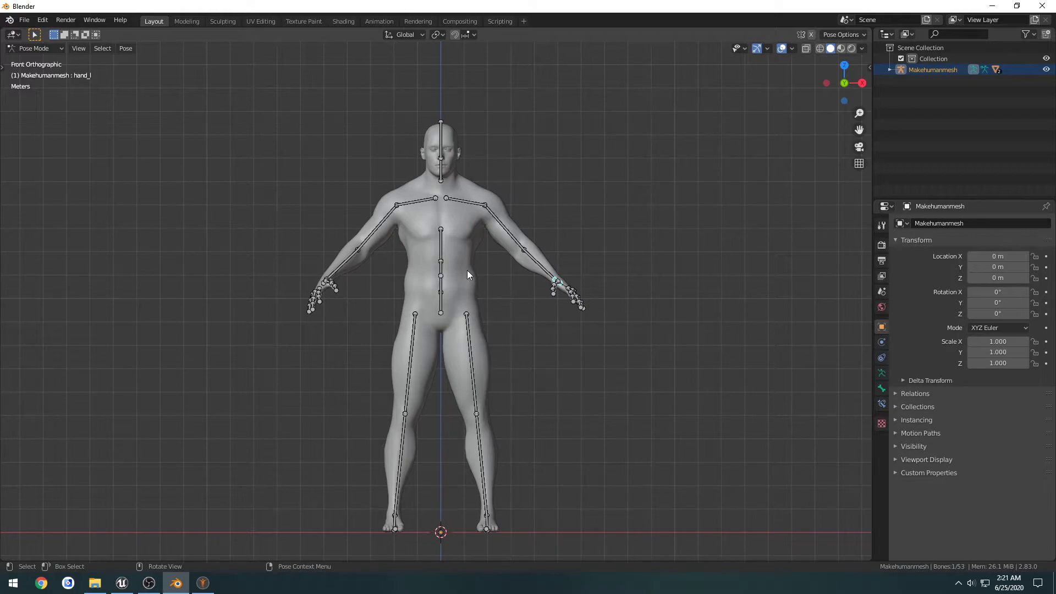
- Leave Pose Mode, select the Makehumanmesh:Body mesh and open it in Edit Mode
key("ctrl+Tab")
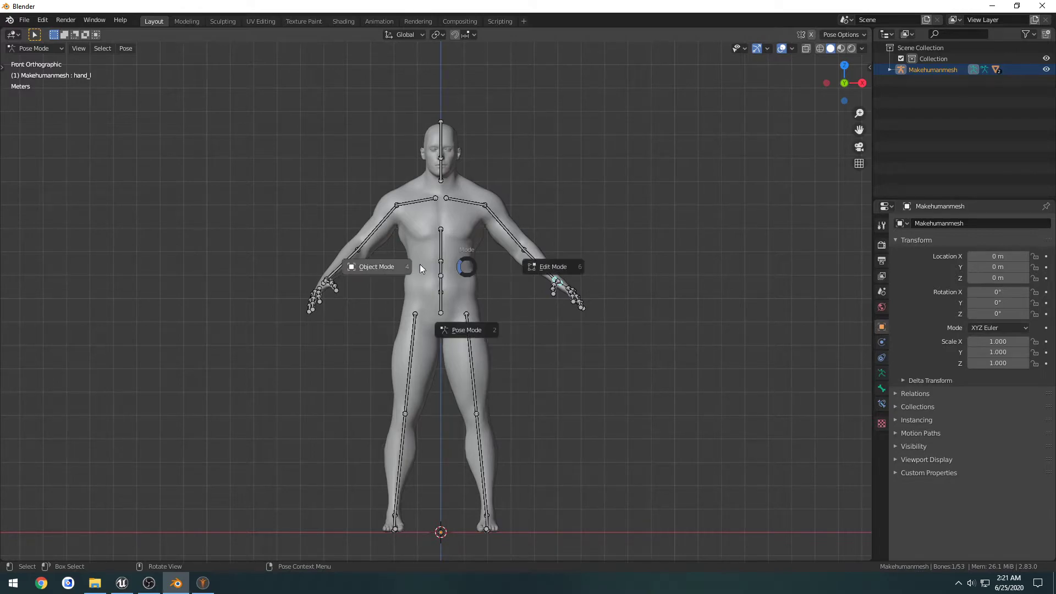
left_click(371, 268)
left_click(460, 272)
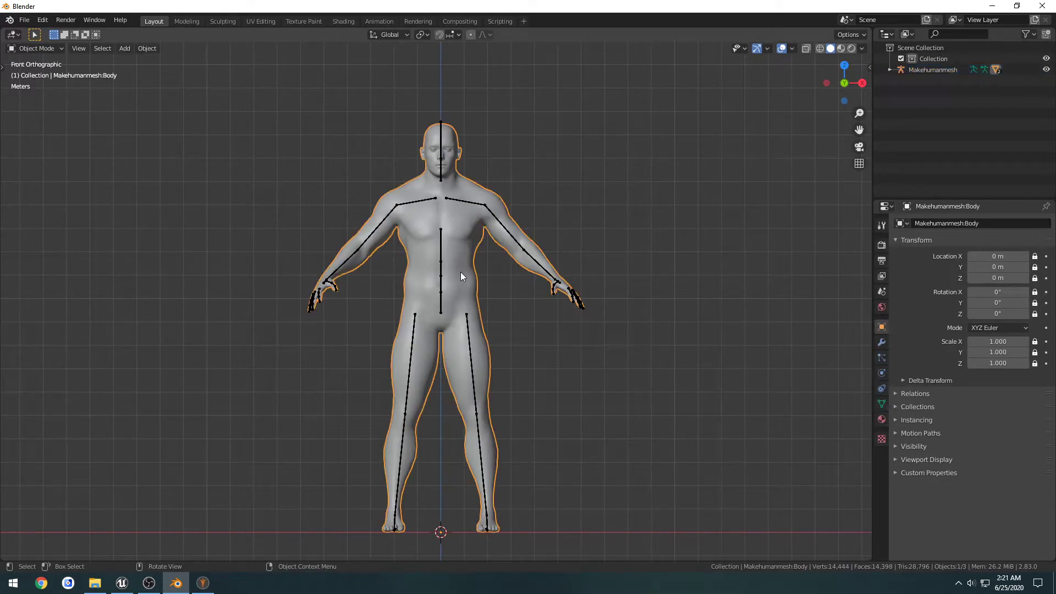
key("ctrl+Tab")
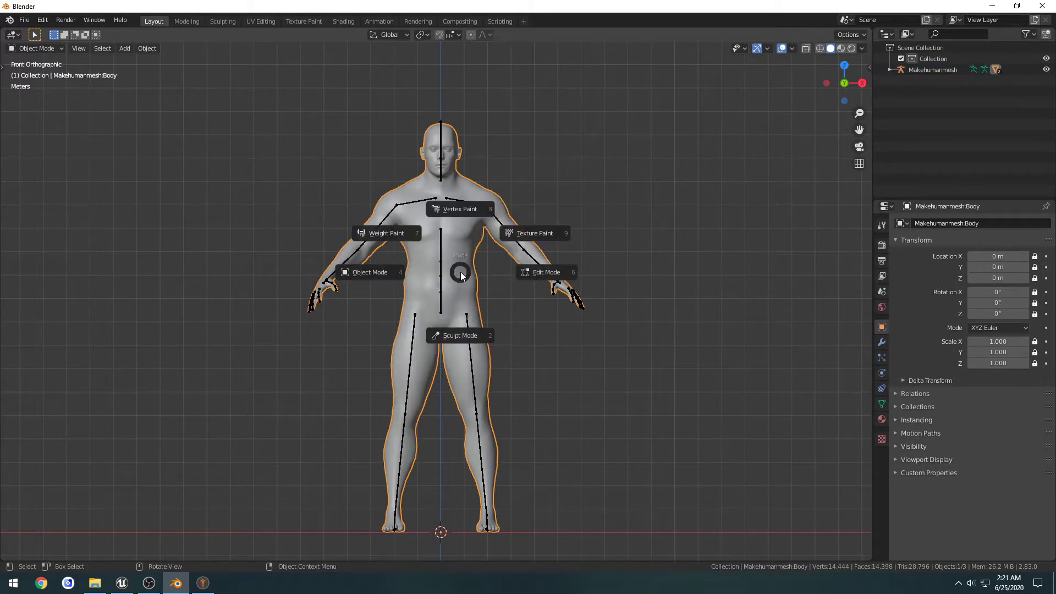
left_click(539, 272)
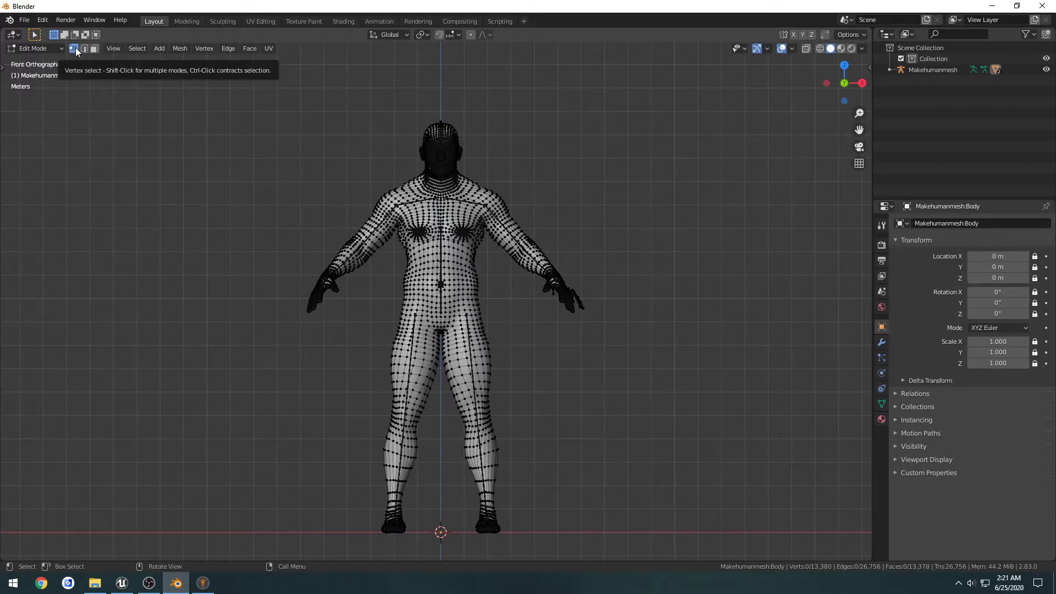
- Turn on X-ray and delete the vertices of the body's legs and lower torso
left_click(804, 49)
middle_click_drag(608, 368, 638, 325, "shift")
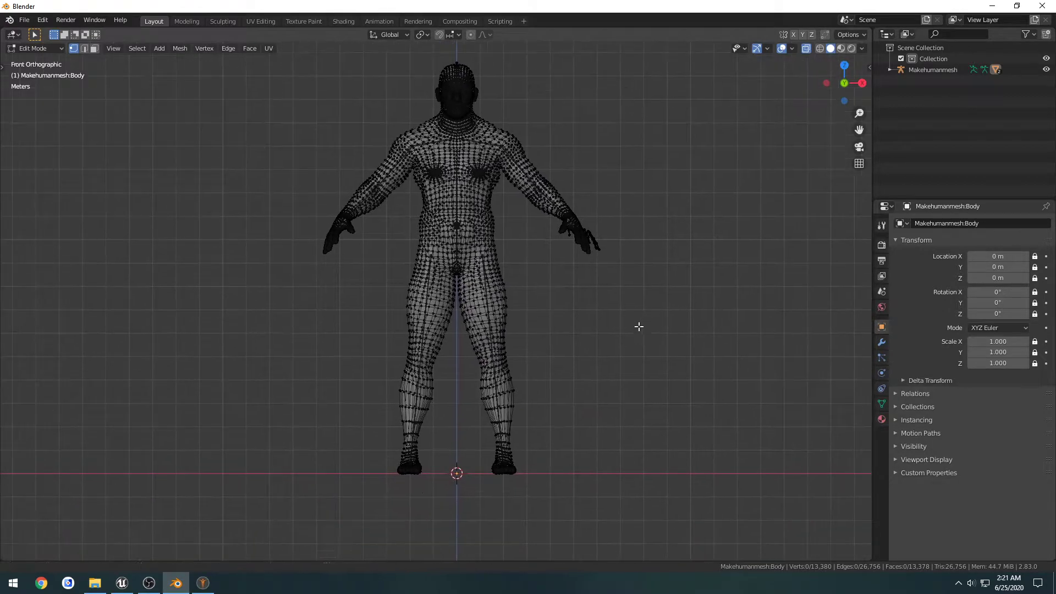
left_click_drag(526, 506, 397, 199)
key("x")
left_click(398, 199)
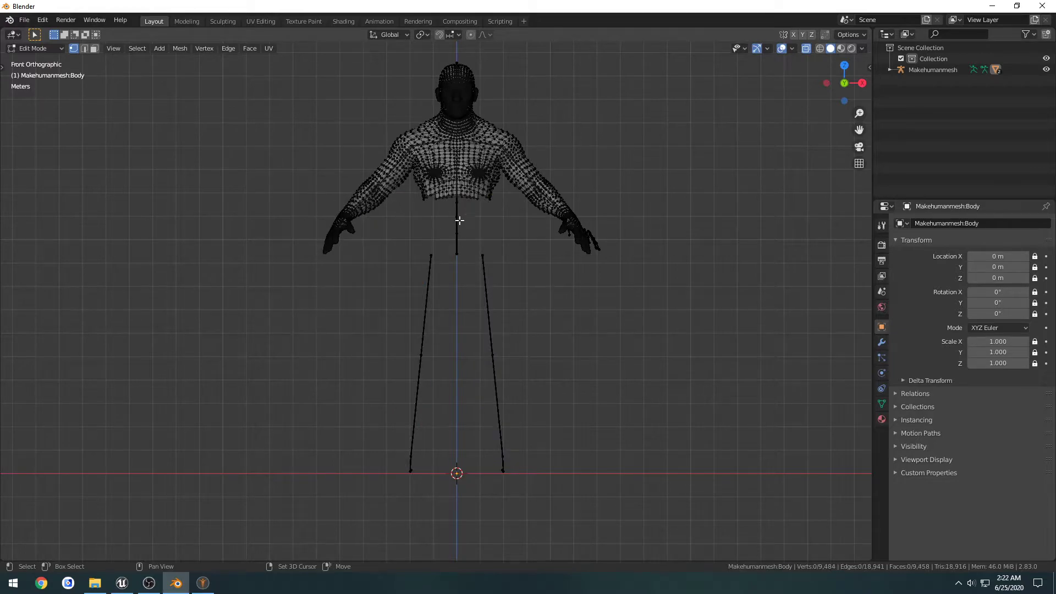
- Delete the vertices of the head, neck and central chest so only the two arms remain
middle_click_drag(452, 152, 458, 273, "shift")
left_click_drag(434, 168, 489, 374)
key("x")
left_click(489, 374)
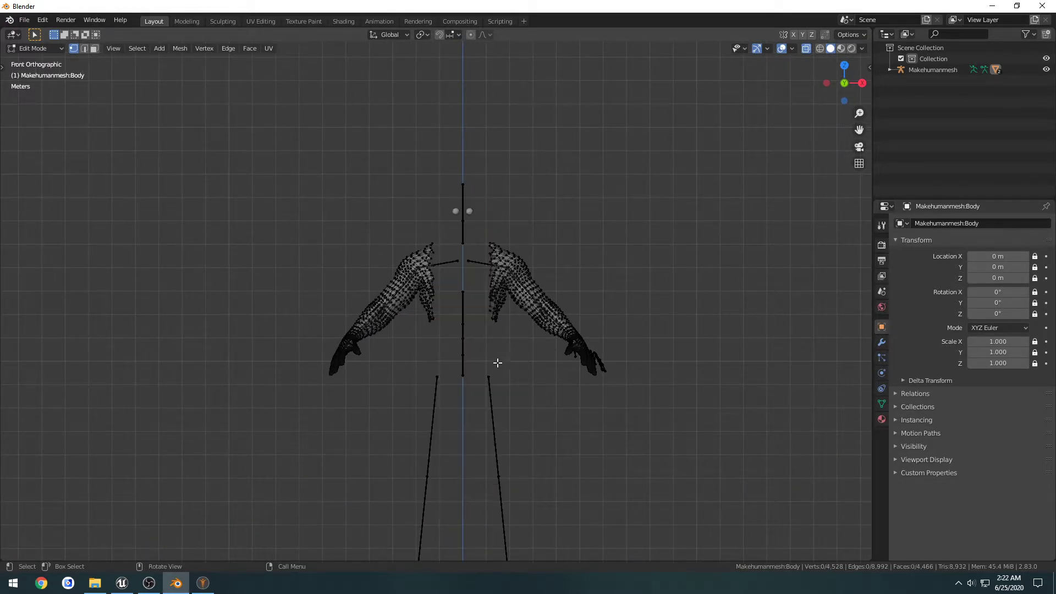
- Delete the Makehumanmesh:High-poly object containing the two leftover eyes
scroll(512, 346, "up", 4)
scroll(518, 342, "up", 1)
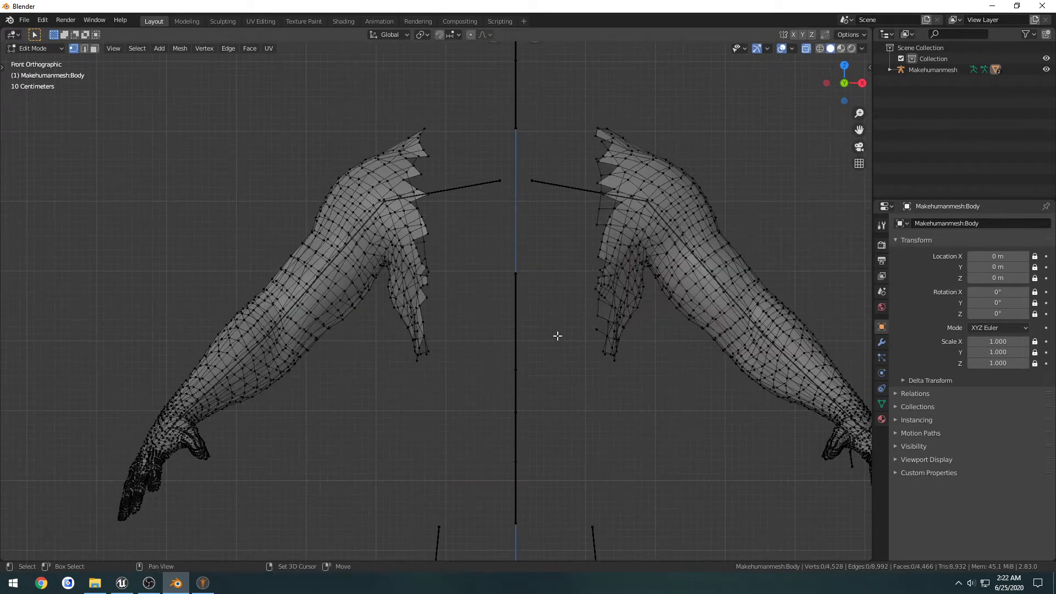
scroll(535, 385, "up", 1)
scroll(536, 223, "down", 3)
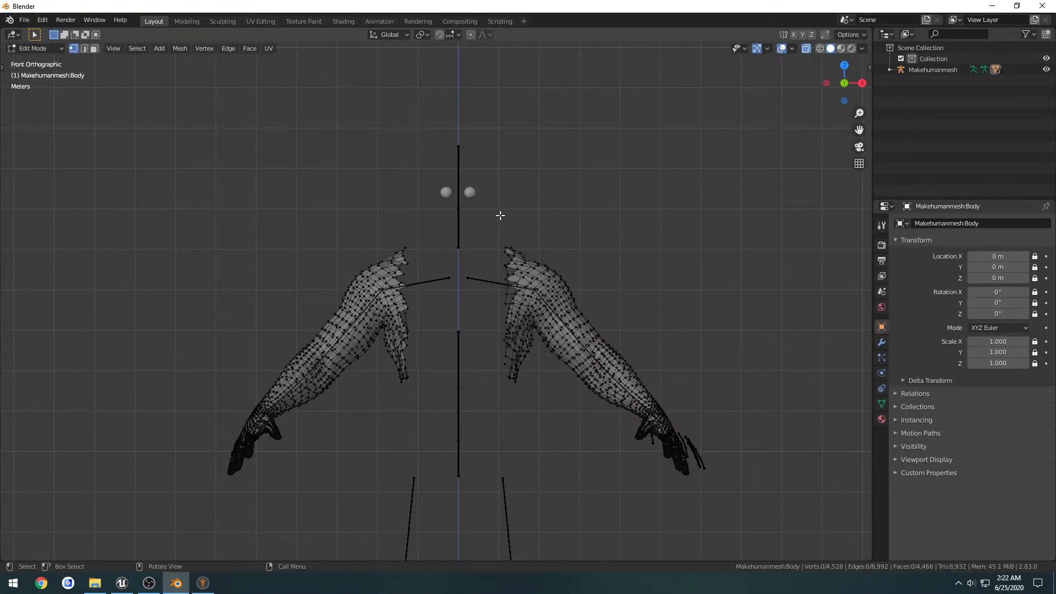
middle_click_drag(500, 217, 430, 239)
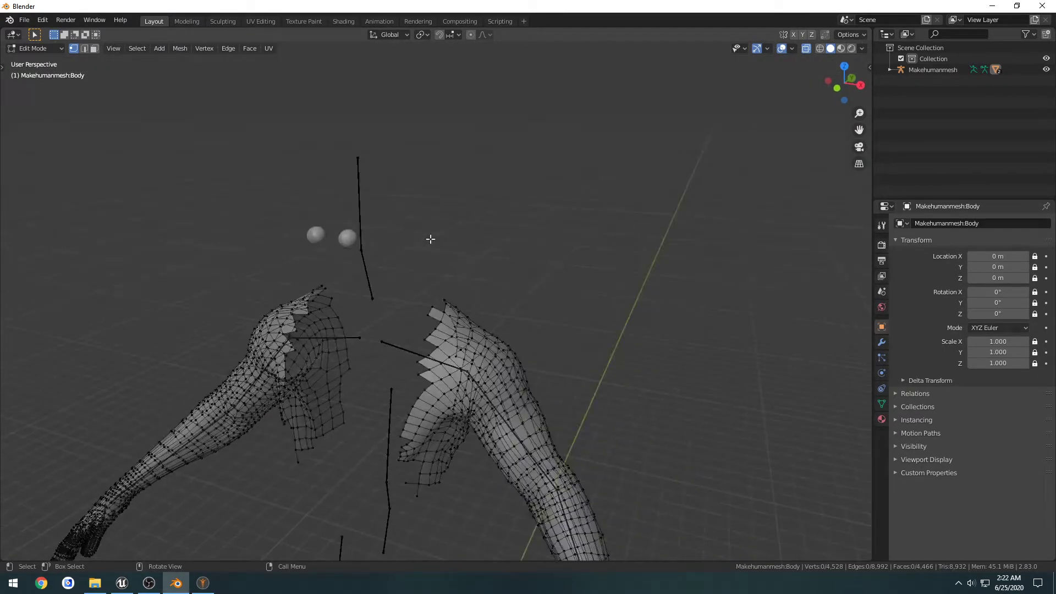
left_click(889, 70)
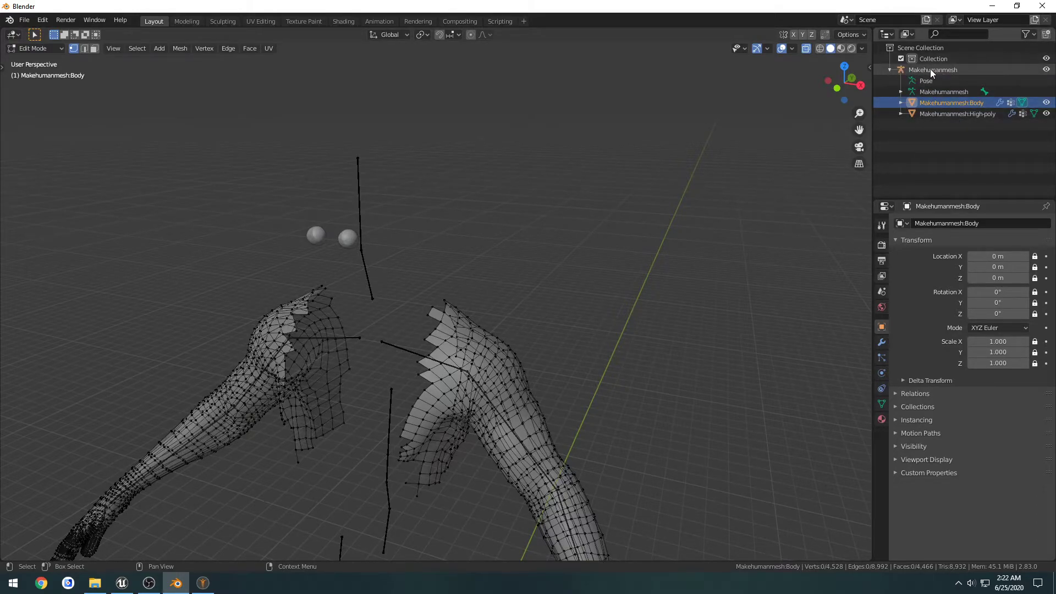
left_click(933, 114)
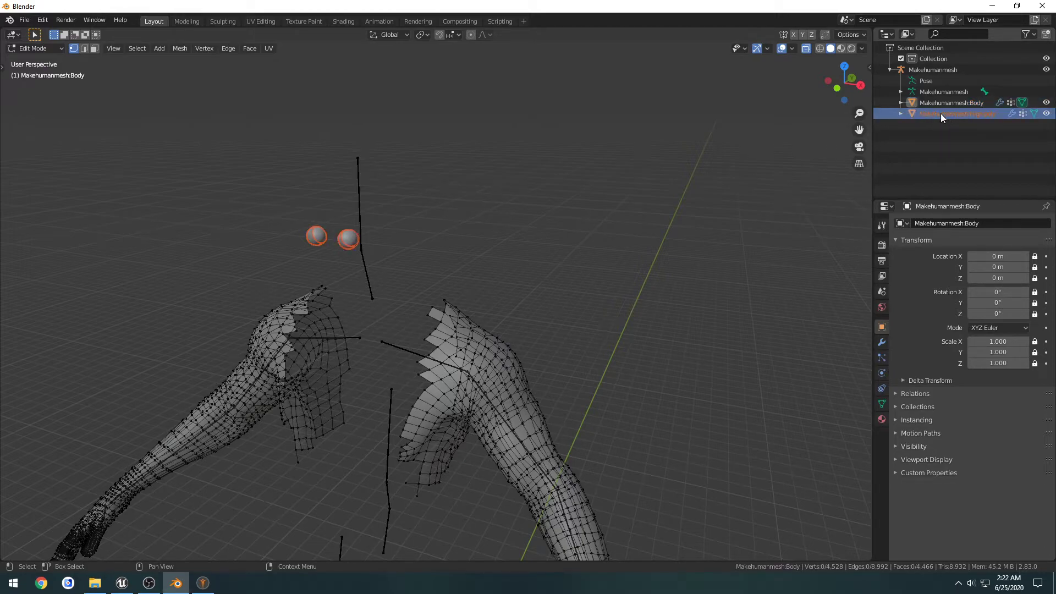
right_click(940, 113)
left_click(907, 140)
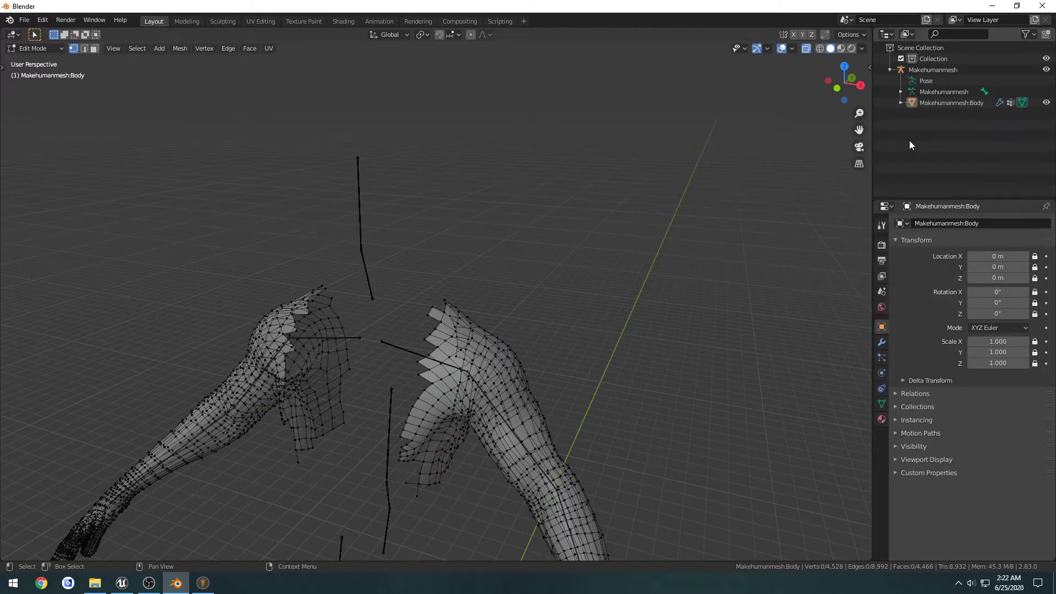
- In front view, delete the vertices of the torso flap hanging beneath the character's left armpit
left_click(890, 70)
key("KP_1")
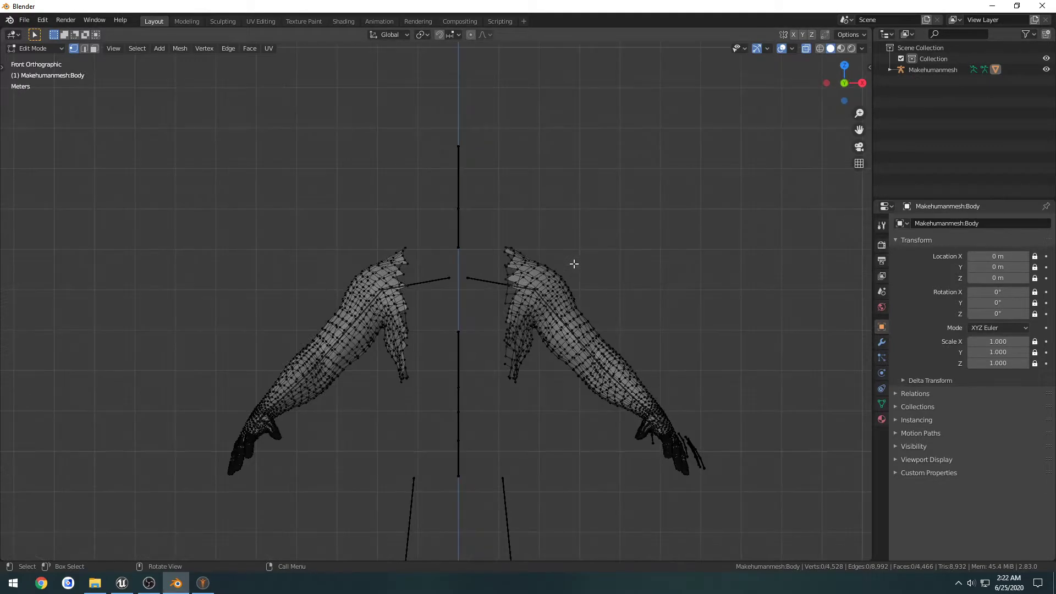
scroll(566, 264, "up", 8)
middle_click_drag(571, 395, 536, 370, "shift")
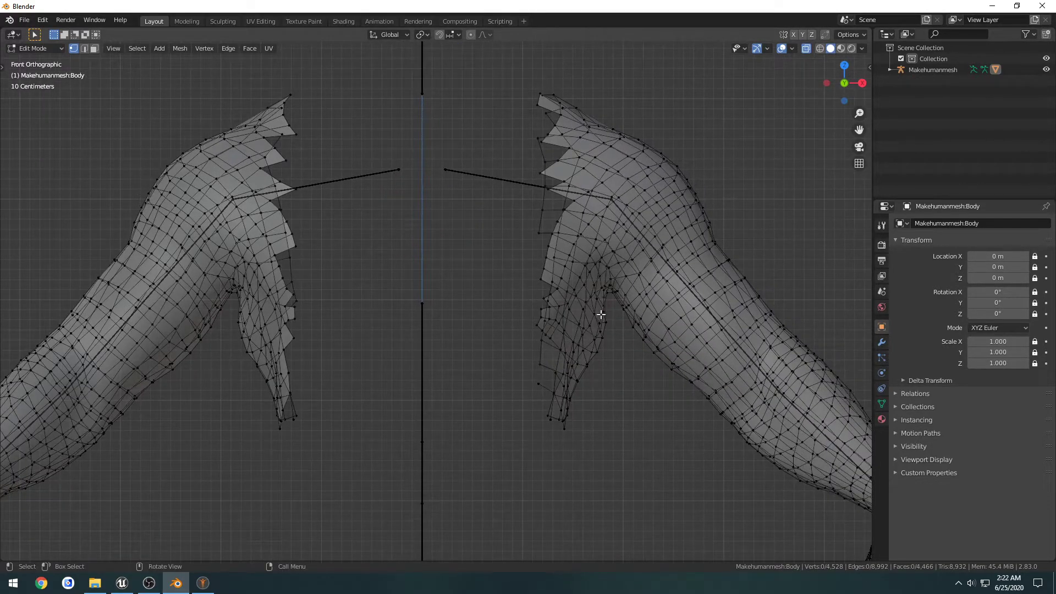
left_click_drag(609, 297, 461, 484)
key("x")
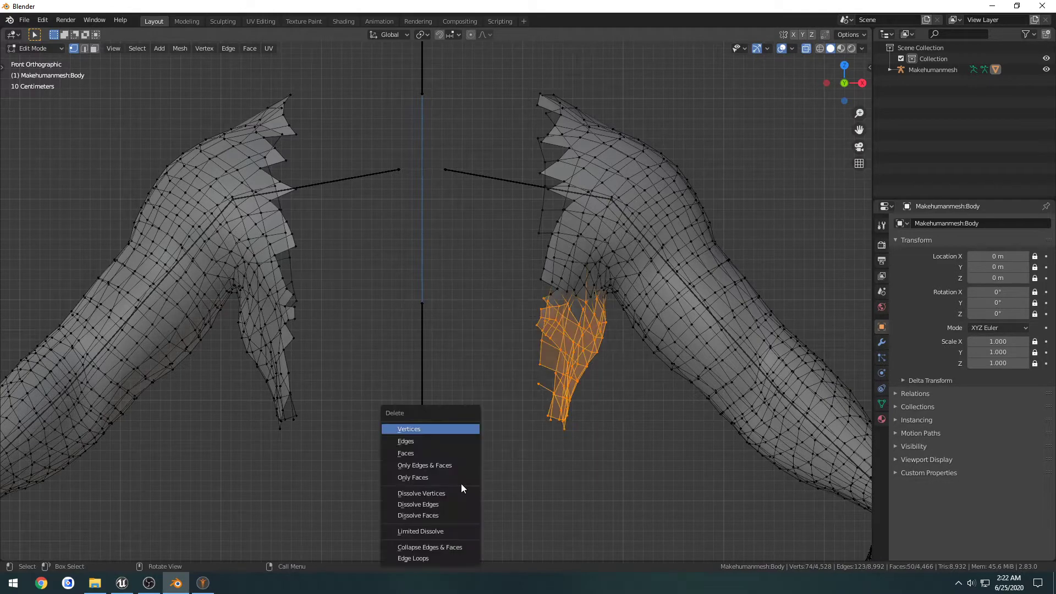
key("Return")
- Delete the vertices of the torso flap beneath the right armpit, including the loose leftover vertices
left_click_drag(236, 286, 430, 399)
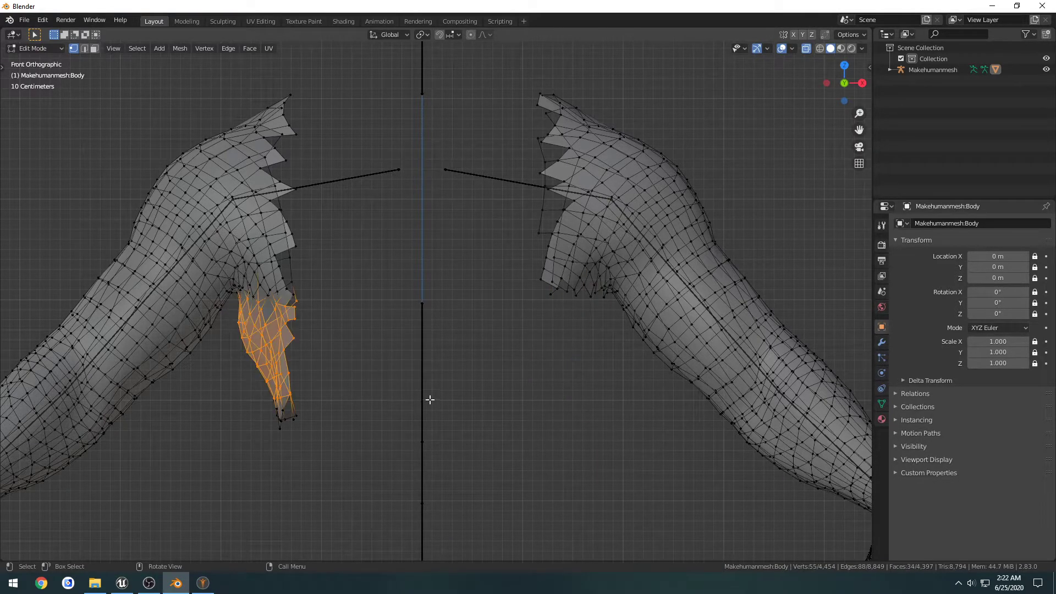
key("x")
key("Return")
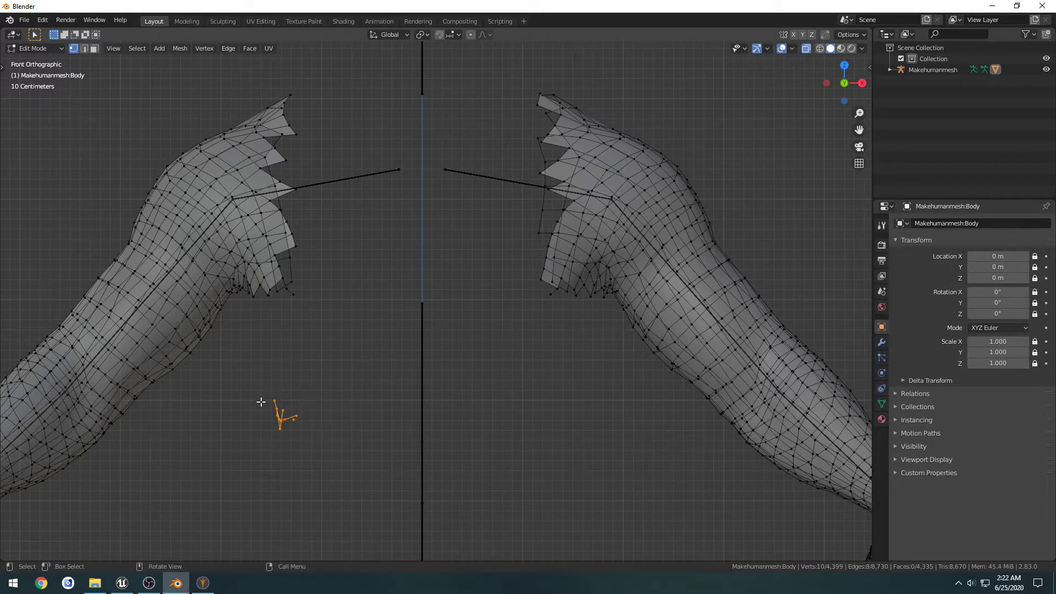
scroll(302, 323, "up", 3)
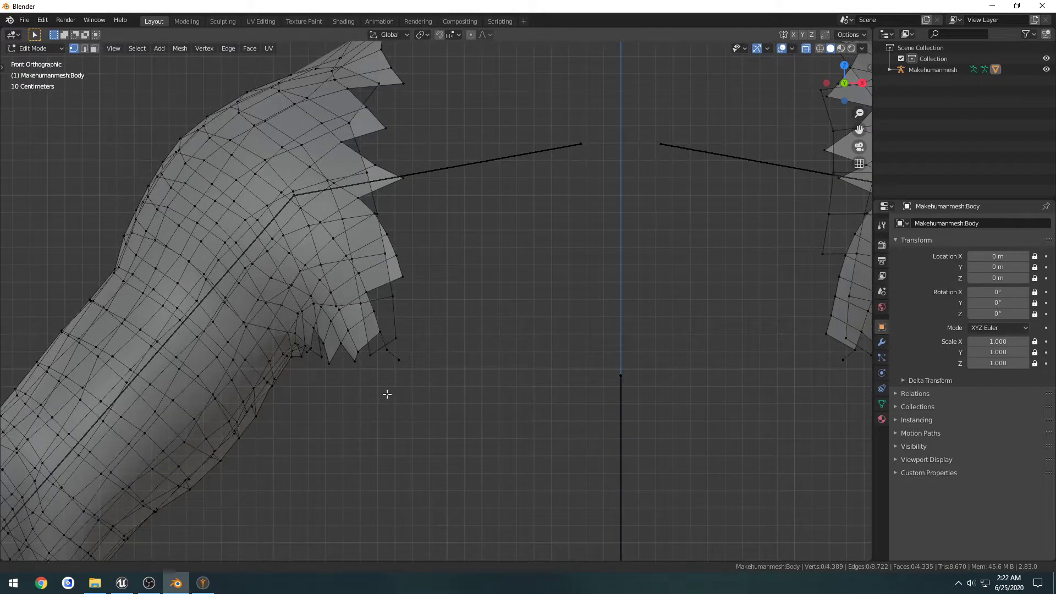
key("b")
left_click_drag(498, 411, 463, 352)
key("x")
left_click(463, 352)
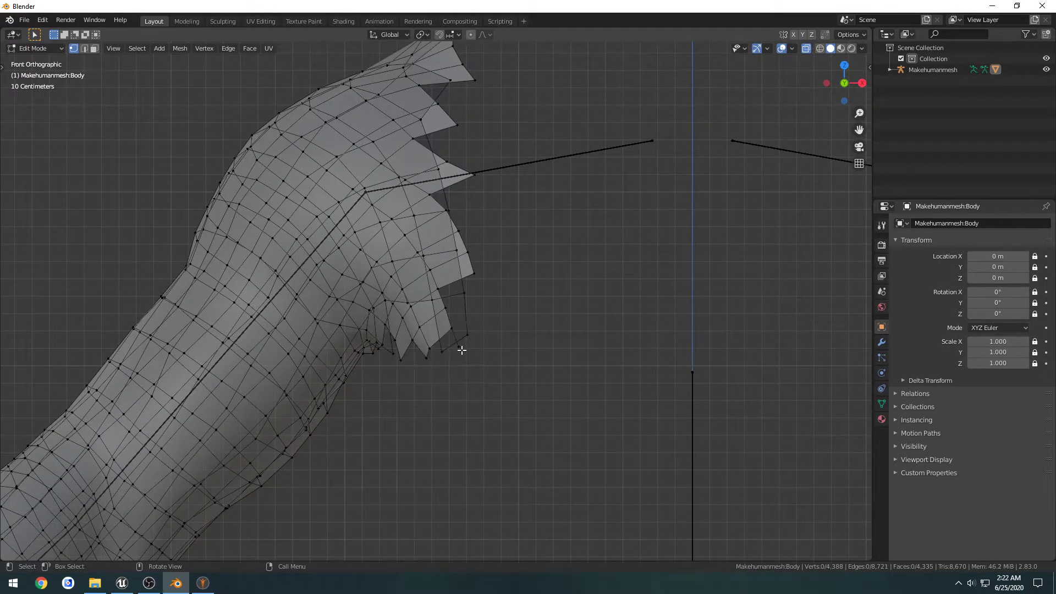
left_click(457, 347)
key("x")
left_click(459, 348)
- Switch to face selection with X-ray off and delete the jagged chest faces in front of the right armpit
left_click(94, 49)
left_click(805, 49)
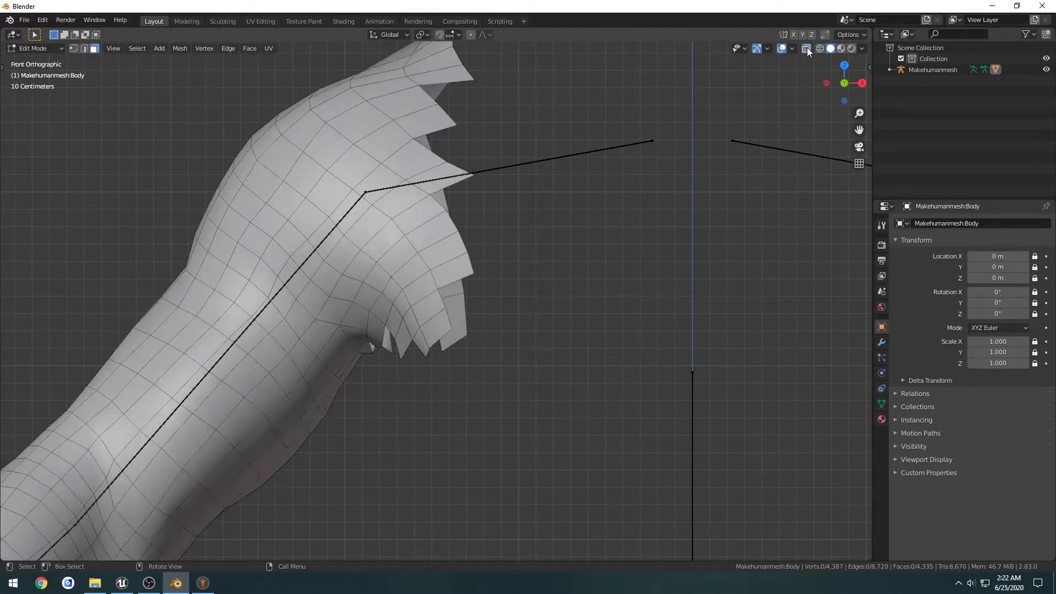
middle_click_drag(504, 308, 538, 330)
scroll(472, 311, "down", 2)
left_click(451, 298)
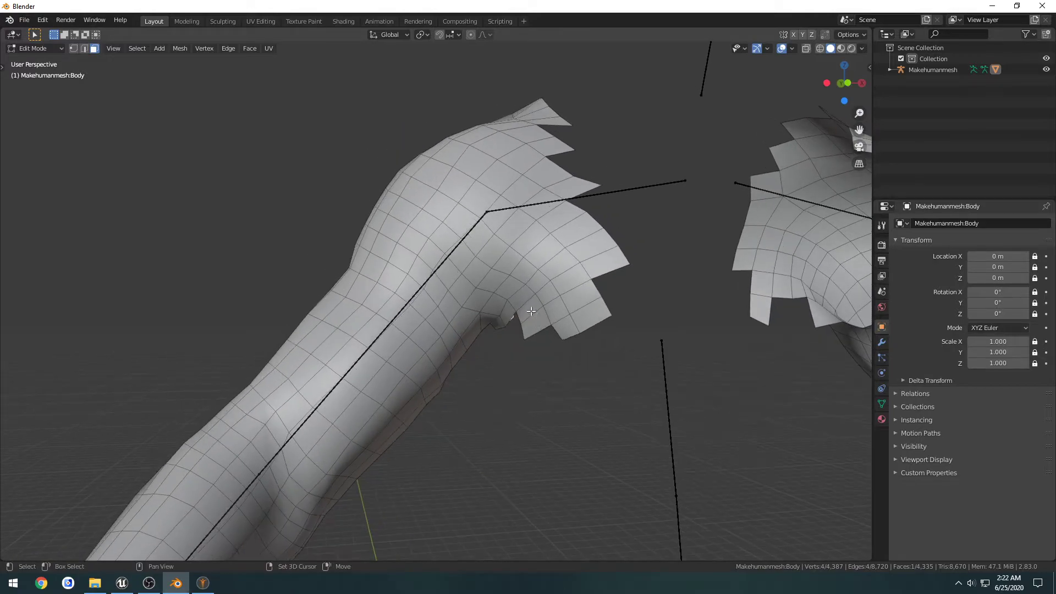
left_click(531, 309)
left_click(608, 264, "ctrl")
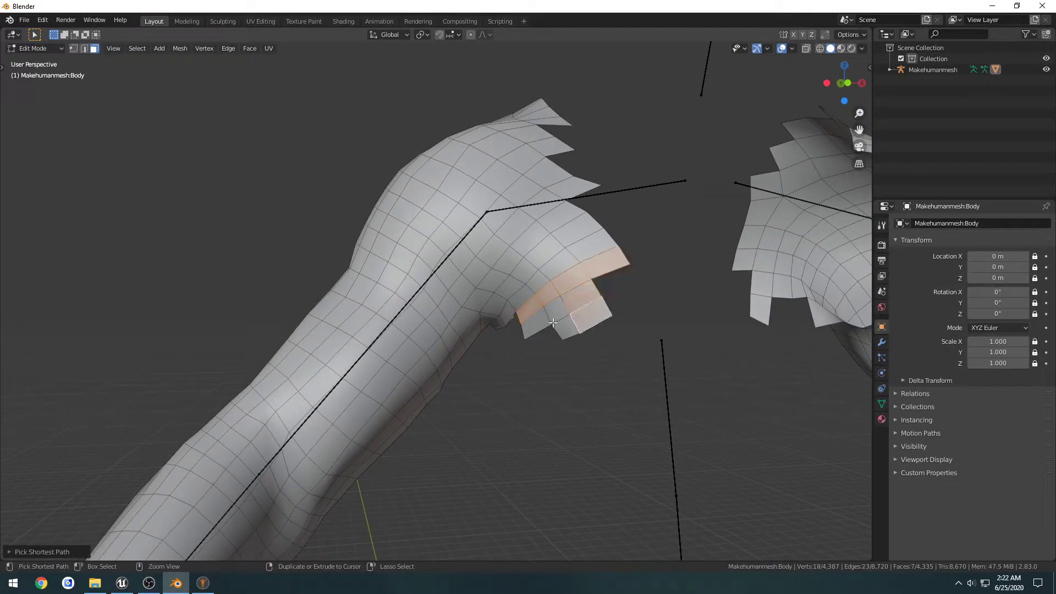
left_click(539, 323, "ctrl")
key("x")
left_click(570, 391)
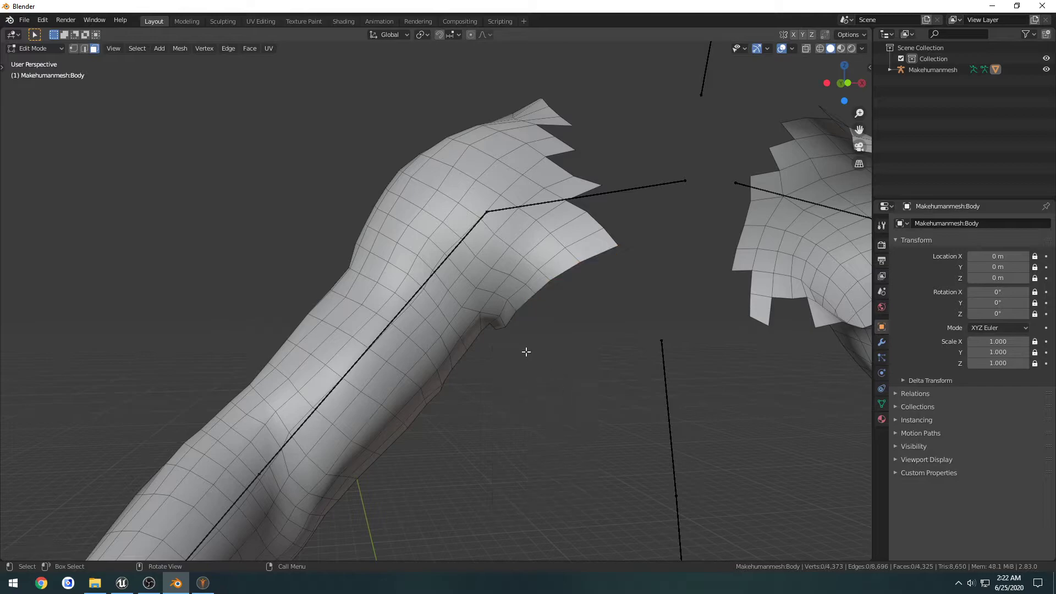
- Delete the strip of faces along the lower chest edge beside the right armpit
middle_click_drag(525, 351, 544, 328)
left_click(559, 247)
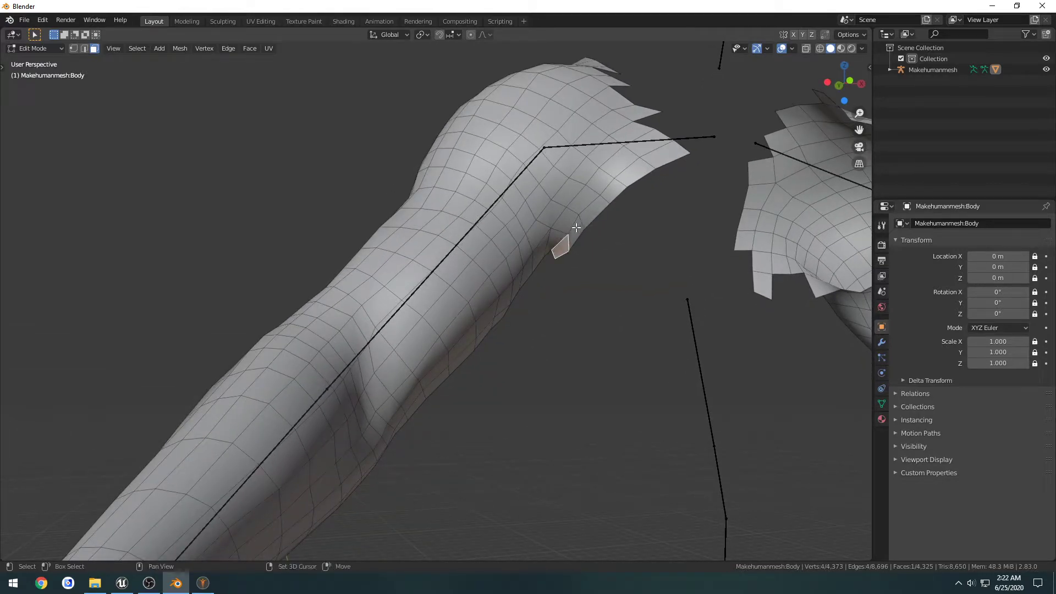
left_click(597, 213, "ctrl")
key("x")
left_click(662, 153)
- Delete the jagged row of protruding faces along the front edge of the right shoulder
middle_click_drag(645, 181, 640, 270)
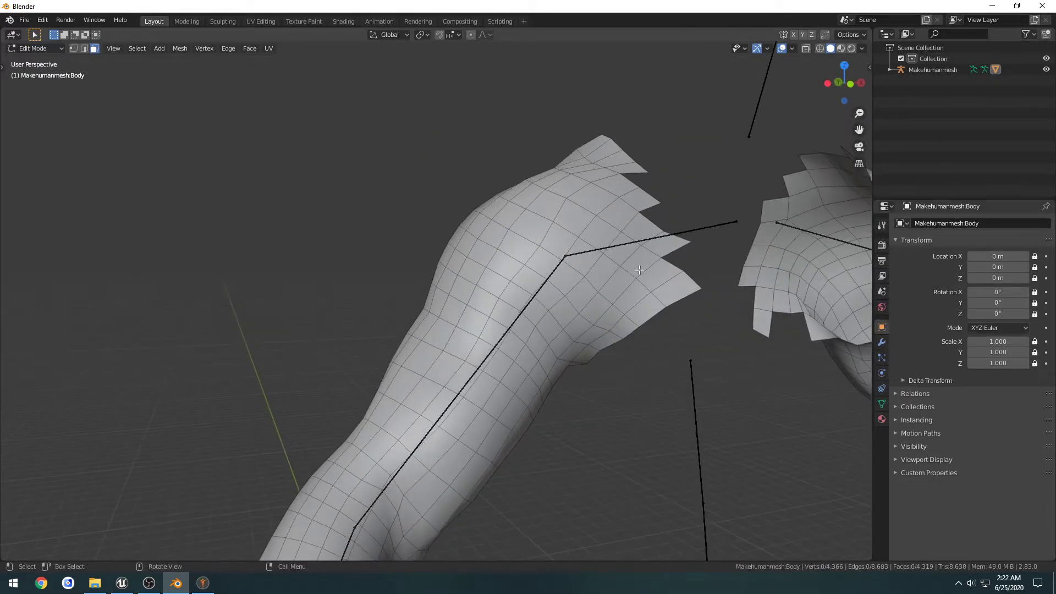
left_click(672, 293)
left_click(660, 273, "shift")
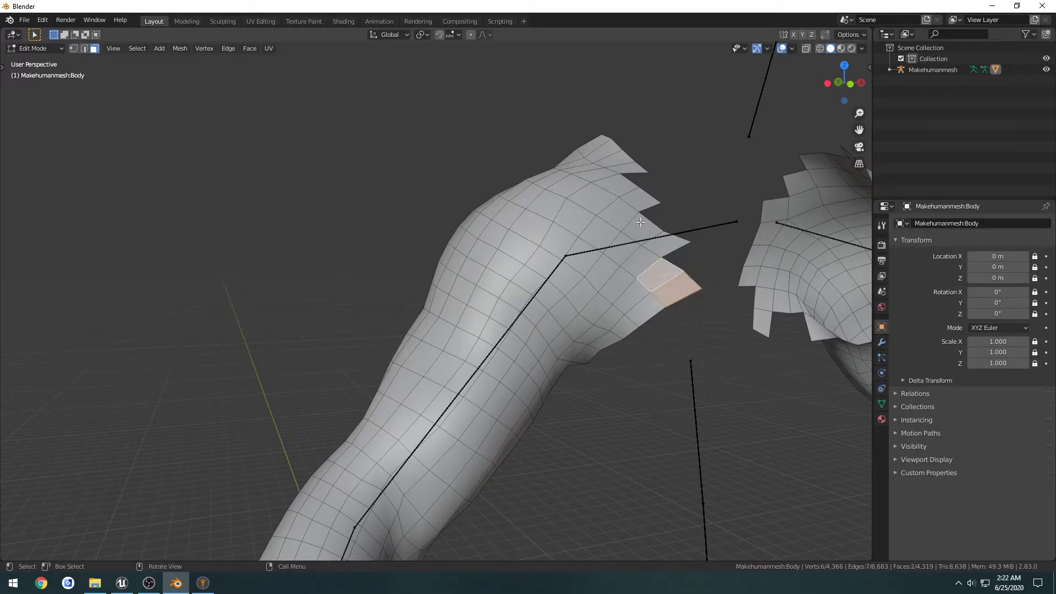
left_click(622, 186, "ctrl")
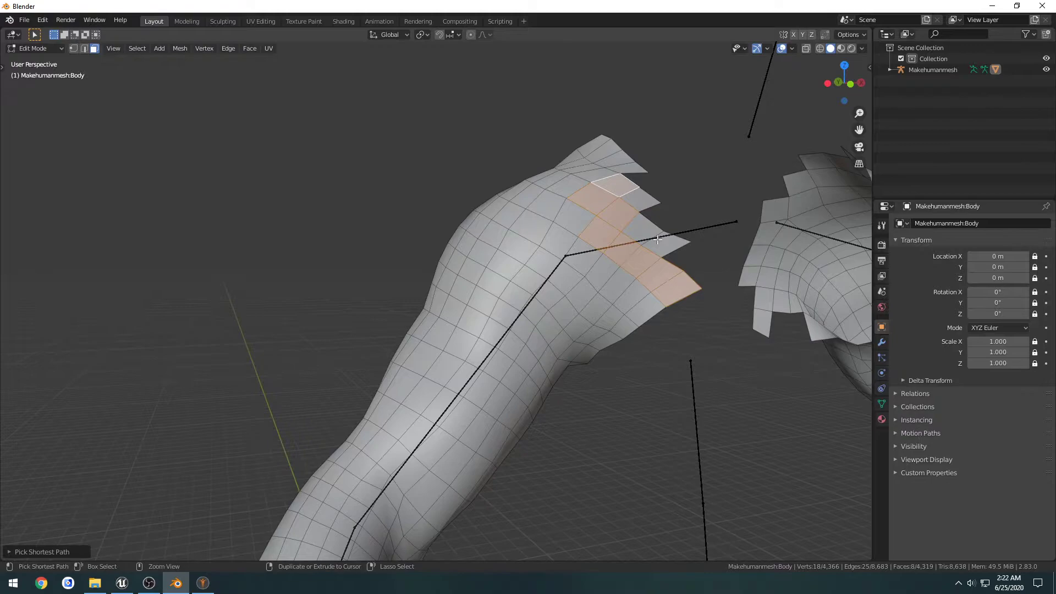
left_click(661, 239, "ctrl")
left_click(639, 198, "shift")
key("x")
left_click(639, 196)
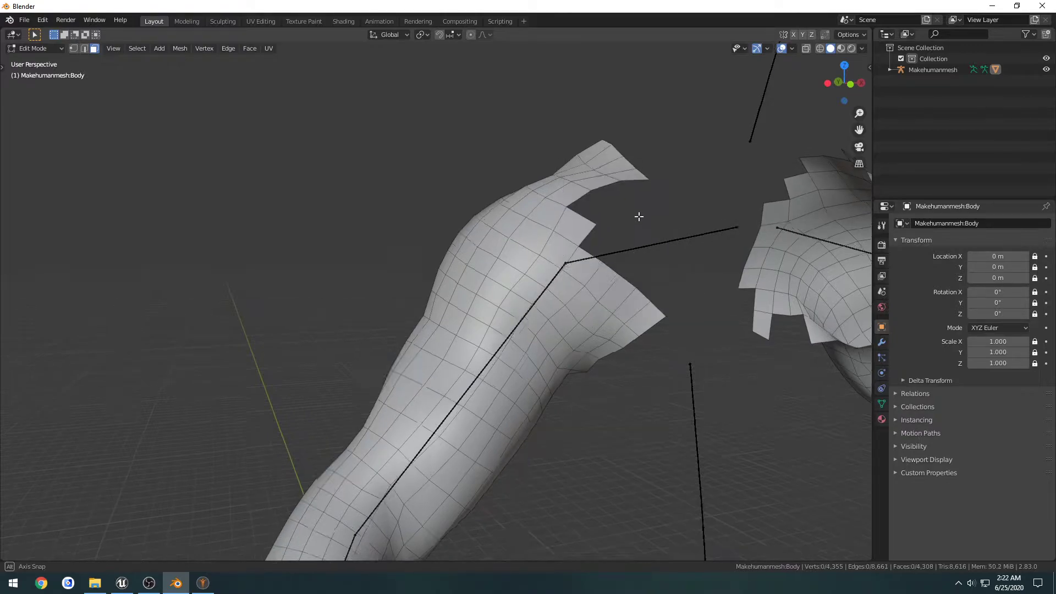
- Delete the face strip across the top of the right shoulder and the leftover neck-side faces beyond it
middle_click_drag(636, 216, 640, 265)
left_click(591, 416)
left_click(554, 344, "ctrl")
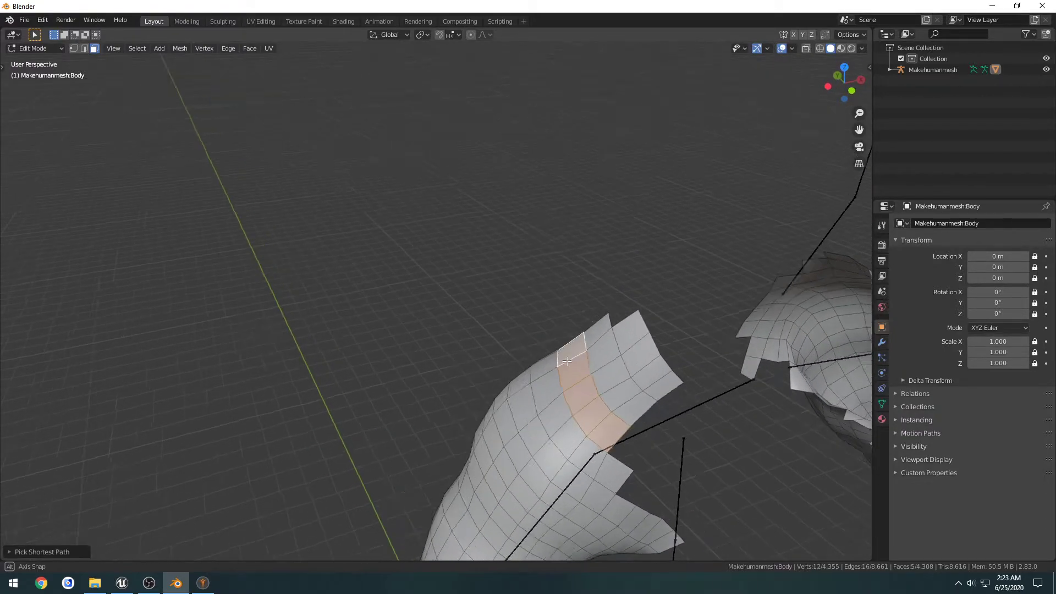
mouse_move(555, 343)
middle_mouse_down()
mouse_move(698, 288)
mouse_move(737, 347)
middle_mouse_up()
key("x")
left_click(700, 288)
key("c")
left_click_drag(736, 346, 766, 368)
key("Escape")
key("x")
left_click(776, 372)
middle_click_drag(777, 373, 660, 361)
- Delete the protruding chest faces between the front of the right shoulder and its armpit
left_click(612, 385)
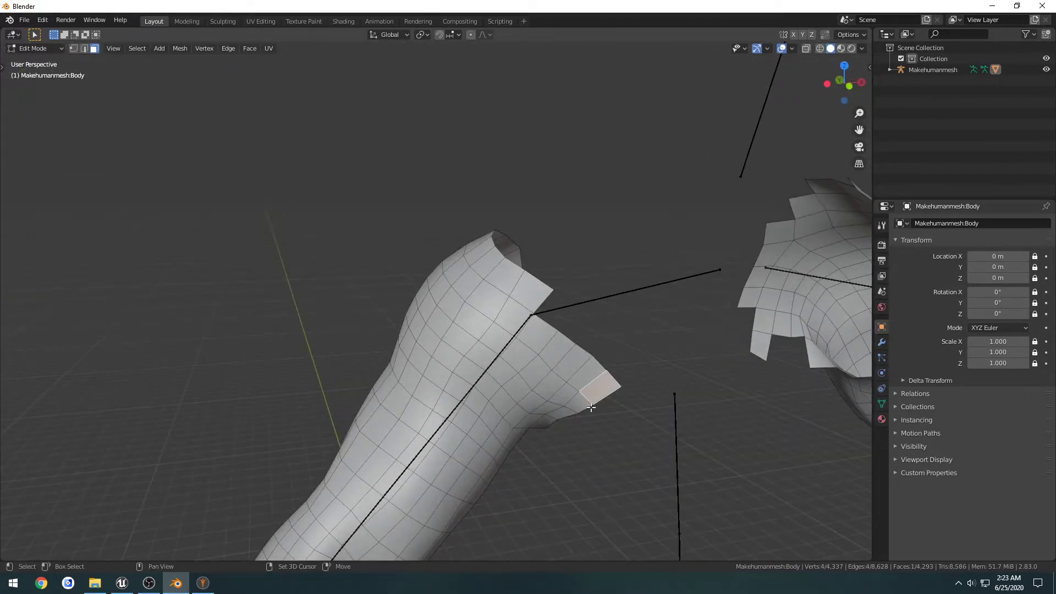
left_click(566, 412, "shift")
left_click(565, 396, "shift")
left_click(585, 375, "shift")
left_click(575, 360, "shift")
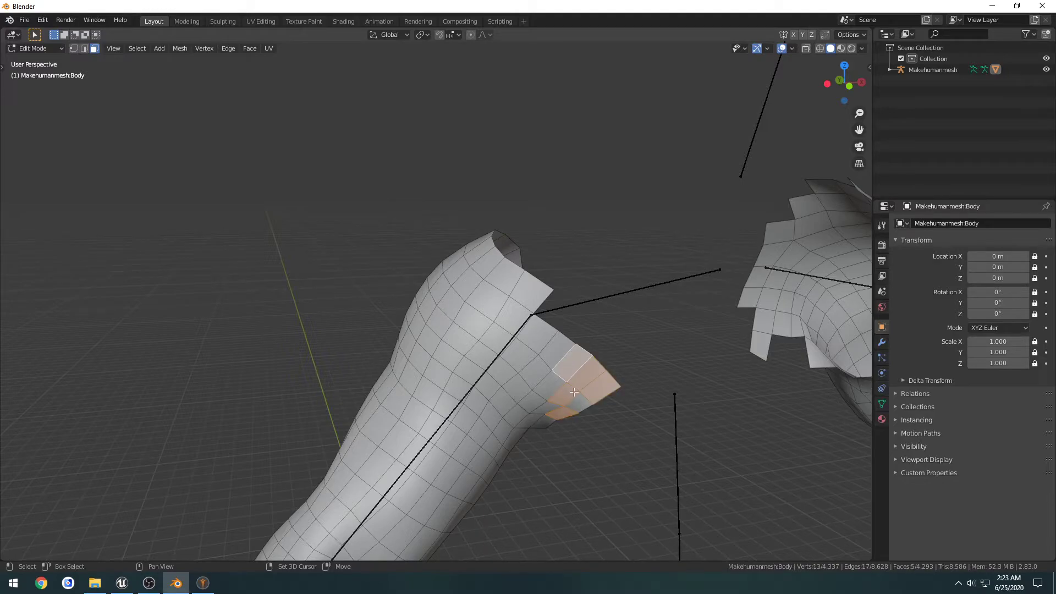
left_click(576, 401, "shift")
left_click(558, 350, "shift")
key("x")
left_click(625, 343)
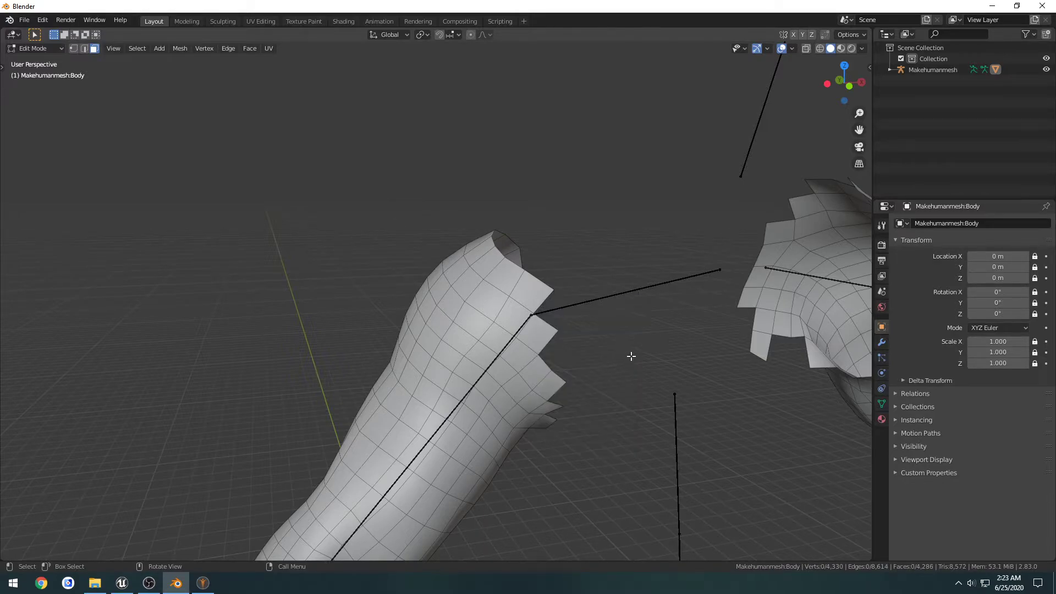
- Delete the path of rim faces running from the front over the top of the right shoulder opening
middle_click_drag(629, 358, 595, 369)
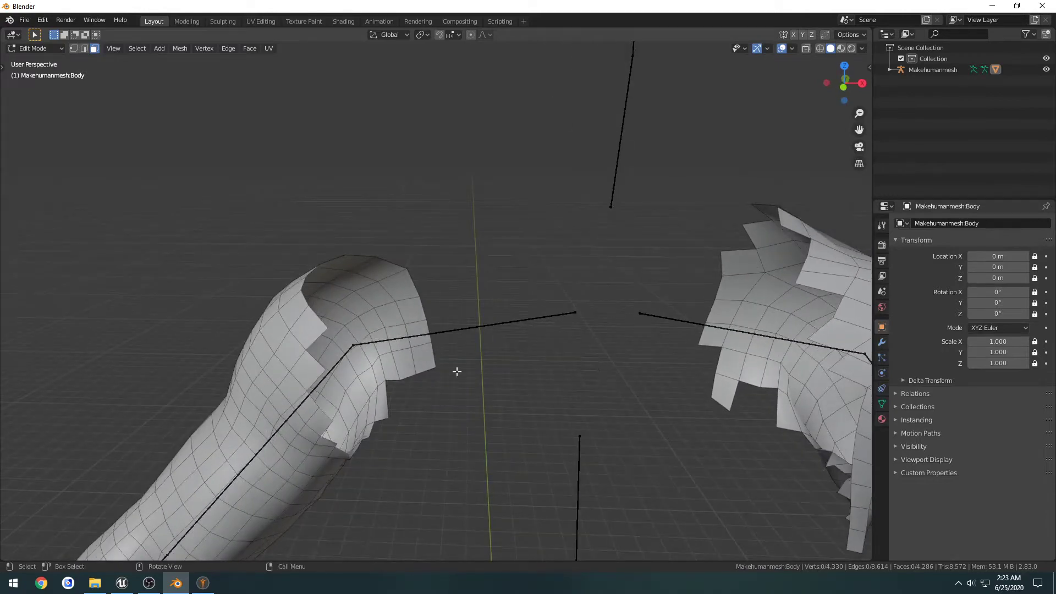
left_click(392, 365)
middle_click_drag(357, 300, 382, 304)
left_click(413, 326)
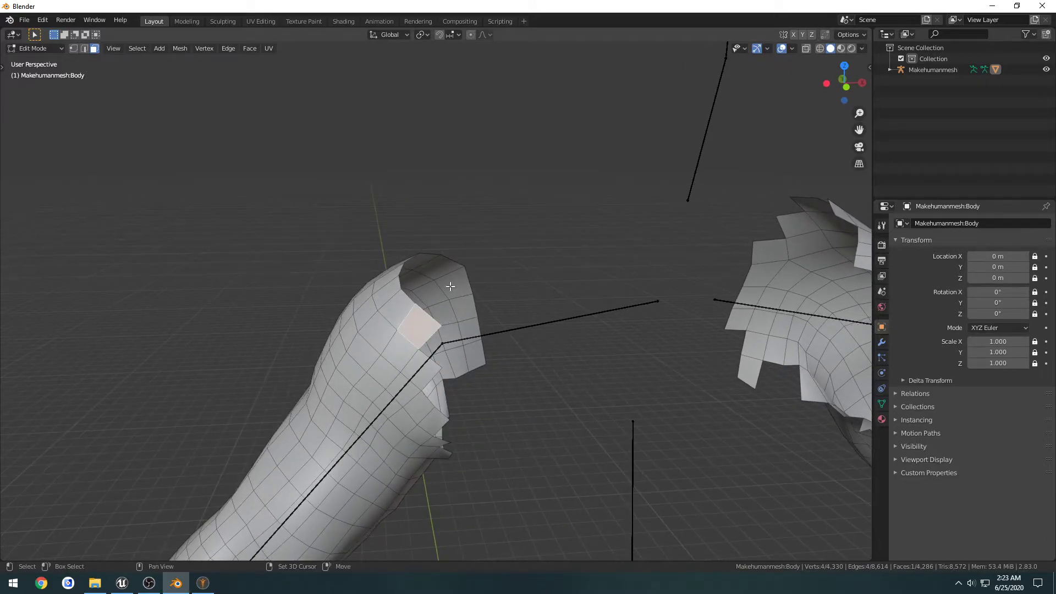
left_click(438, 266, "ctrl")
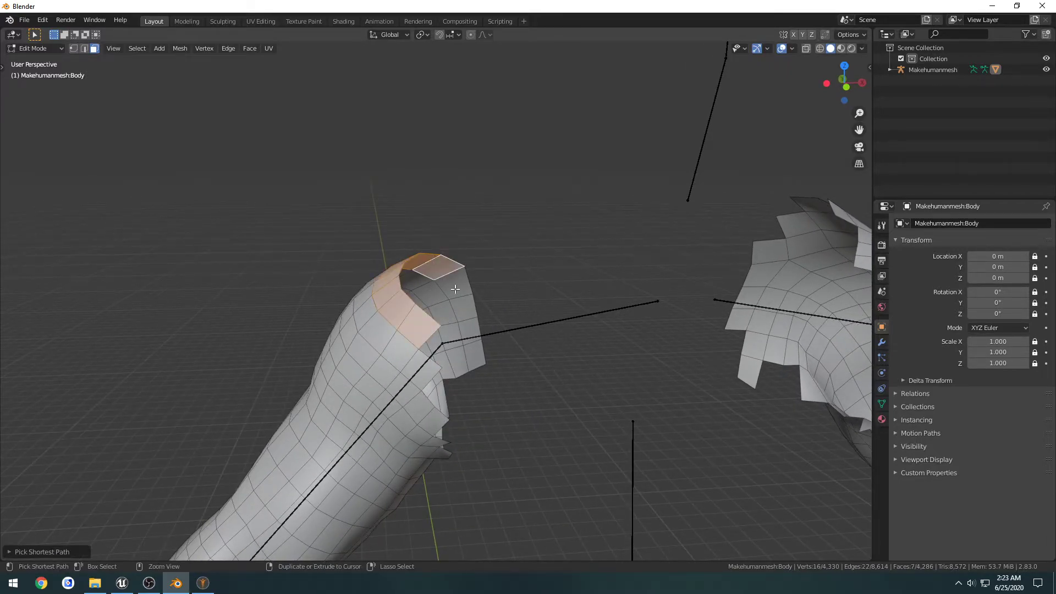
key("x")
left_click(482, 359)
- Delete the remaining uneven faces around the rim of the right shoulder opening
middle_click_drag(578, 370, 548, 364)
key("x")
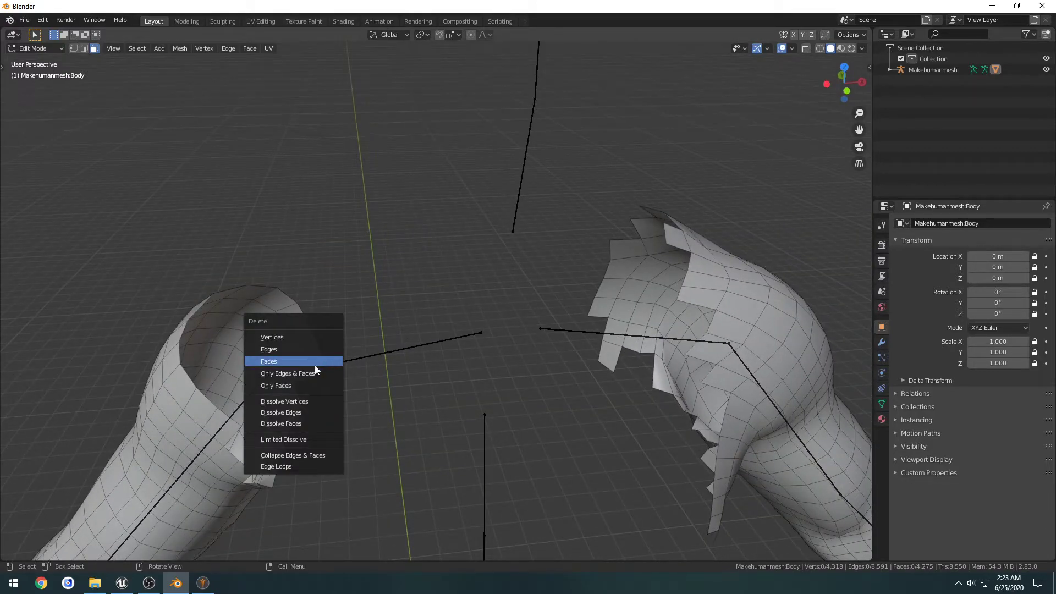
left_click(319, 363)
key("x")
left_click(318, 363)
left_click(317, 358)
key("x")
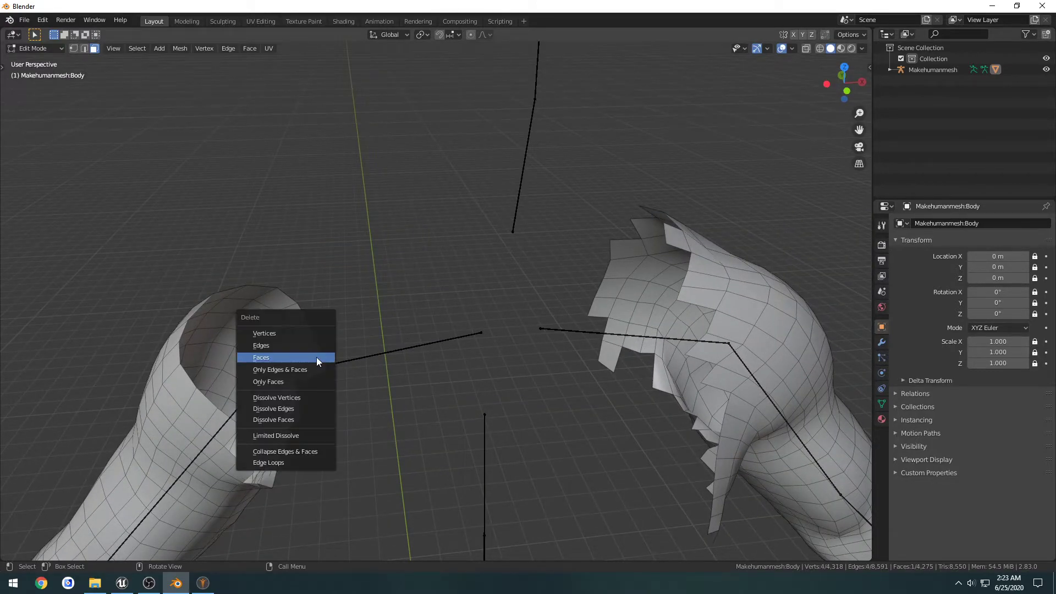
left_click(315, 357)
middle_click_drag(316, 357, 302, 313)
key("c")
mouse_move(302, 313)
left_mouse_down()
mouse_move(252, 286)
mouse_move(190, 299)
left_mouse_up()
right_click(189, 311)
key("x")
left_click(190, 311)
- Delete the jagged chest faces along the front edge of the left shoulder
middle_click_drag(264, 331, 302, 289)
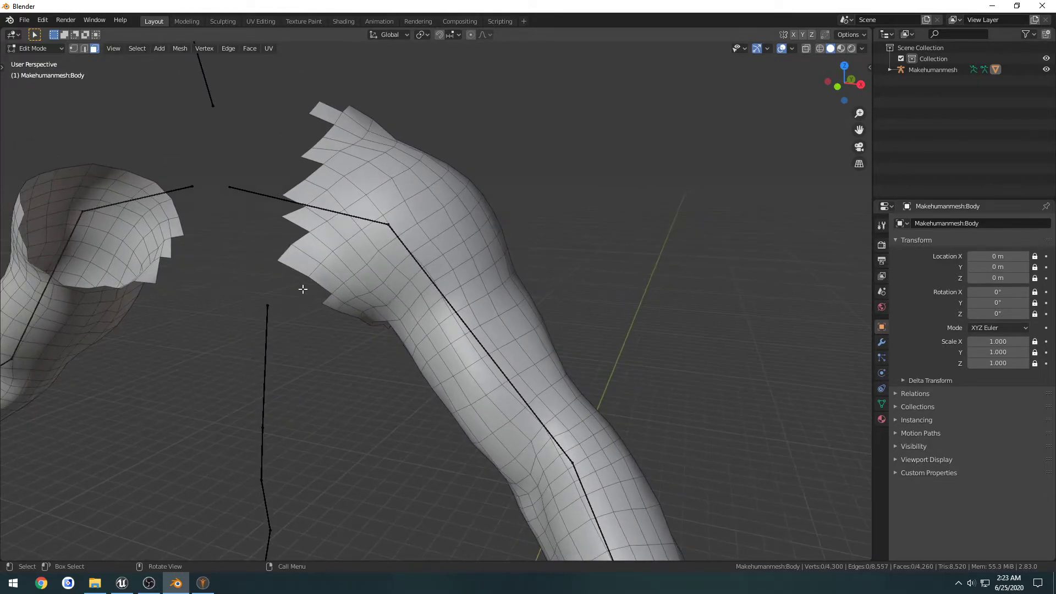
left_click(323, 278)
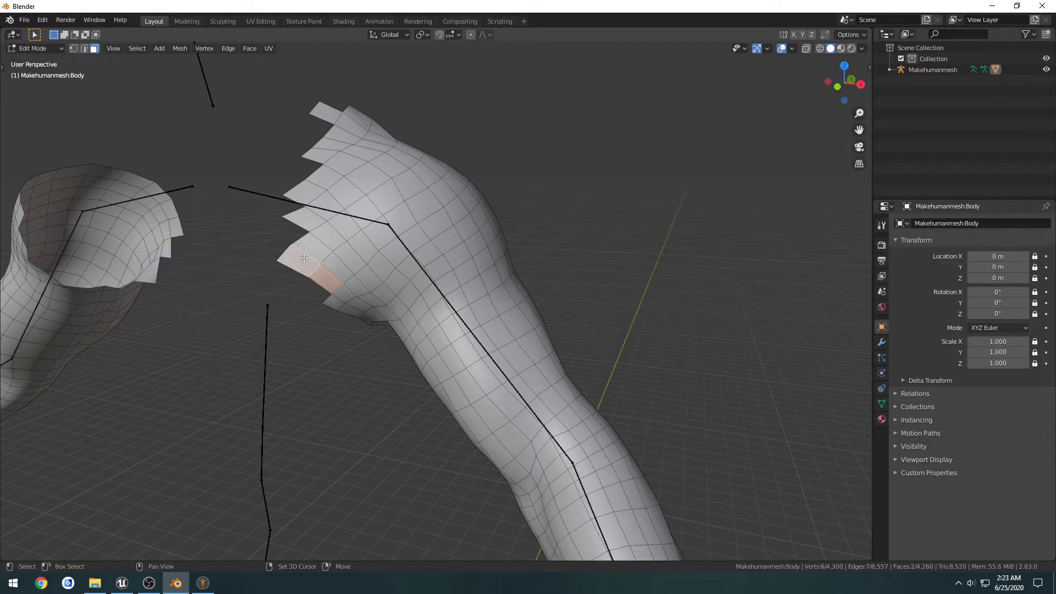
left_click(310, 240, "ctrl")
left_click(313, 189, "ctrl")
key("x")
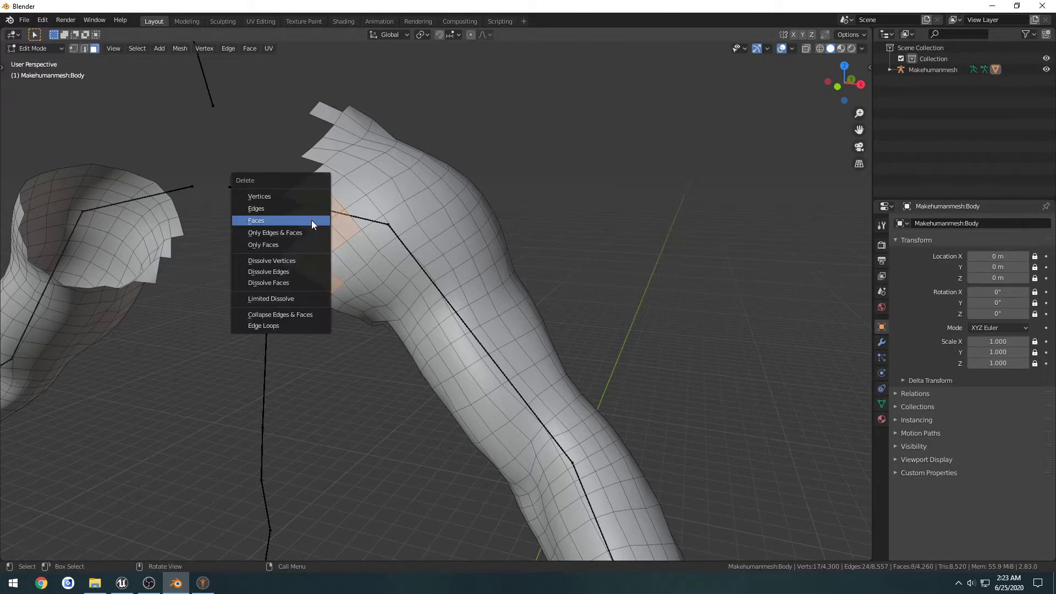
left_click(311, 220)
middle_click_drag(335, 229, 340, 249)
key("ctrl+z")
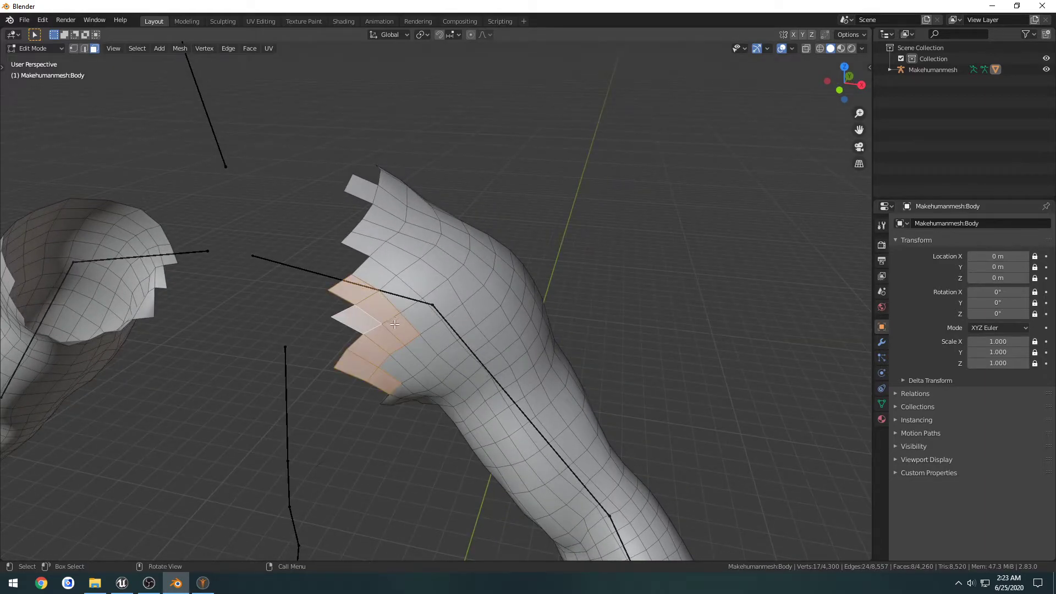
key("x")
left_click(333, 326)
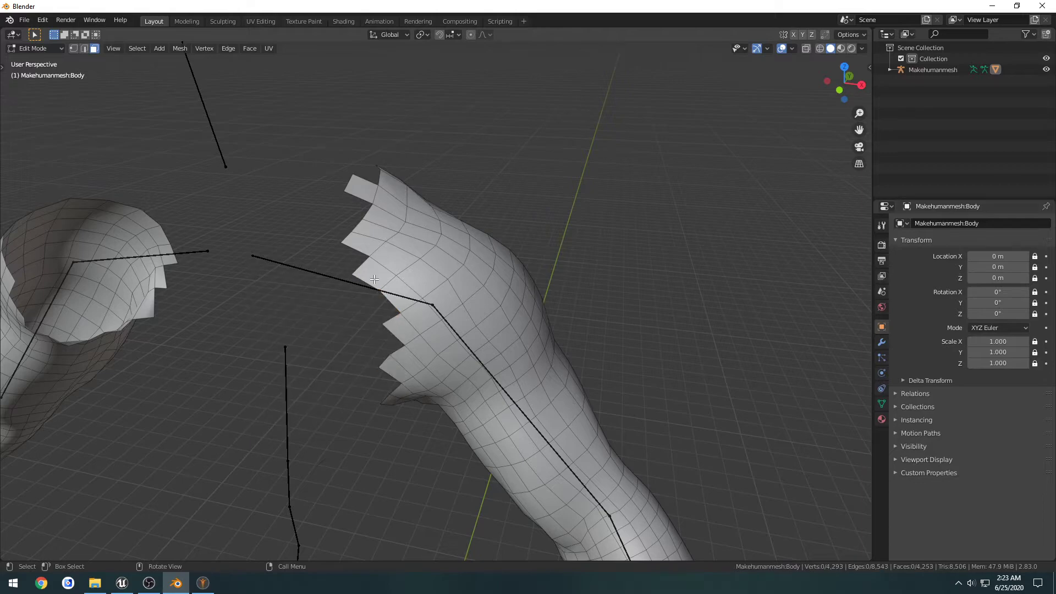
- Delete a face loop across the top of the left shoulder and the neck-side faces it cuts off
middle_click_drag(419, 241, 365, 266)
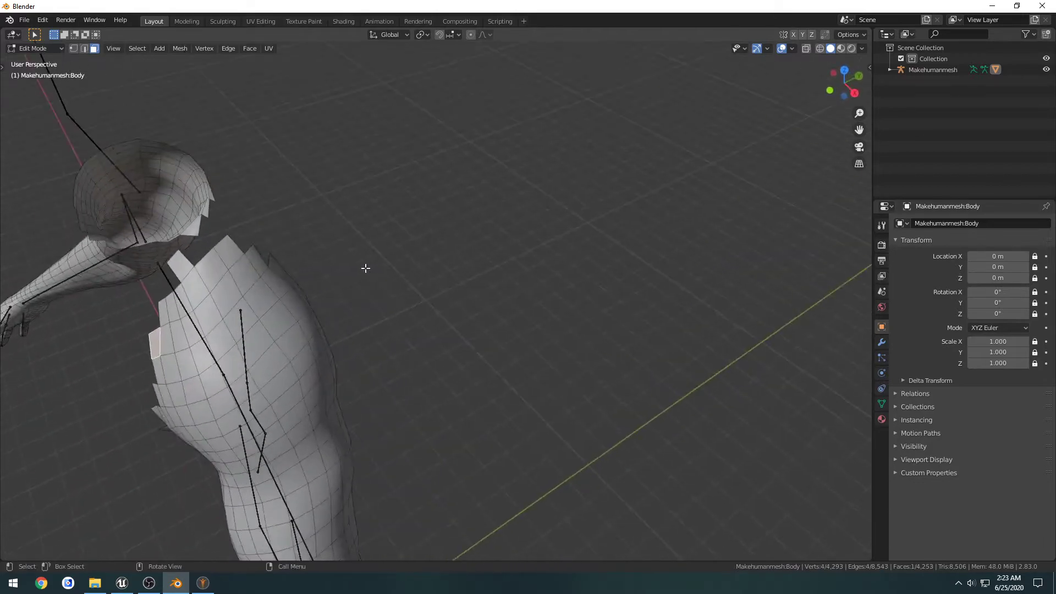
left_click(257, 265, "alt")
key("x")
left_click(245, 266)
left_click(237, 258, "alt")
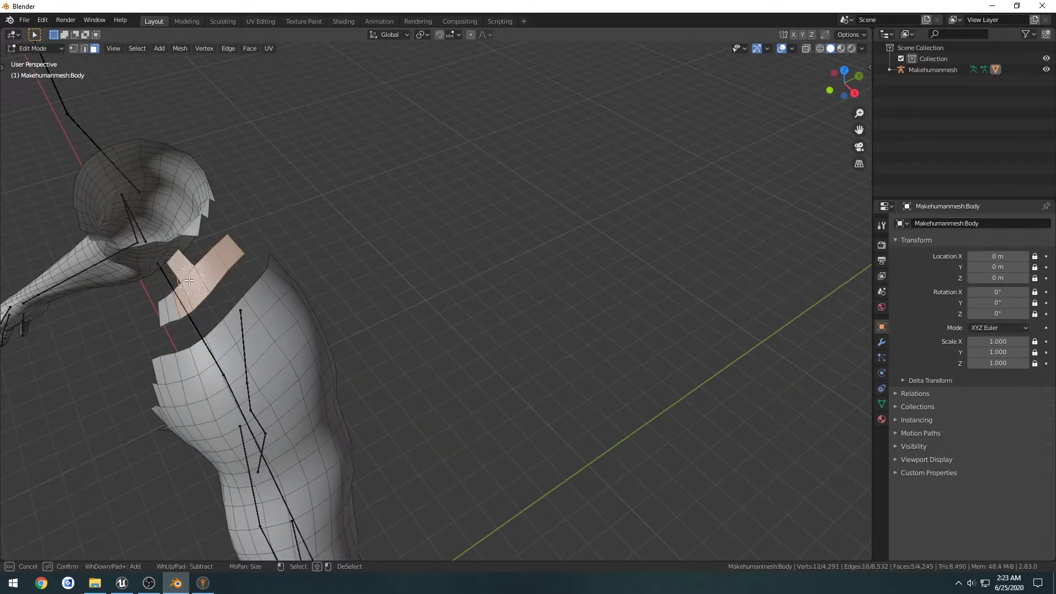
key("x")
left_click(239, 261)
- Delete the protruding faces on the inner back edge of the left shoulder near the armpit
middle_click_drag(238, 260, 344, 274)
left_click(471, 276)
key("x")
left_click(501, 285)
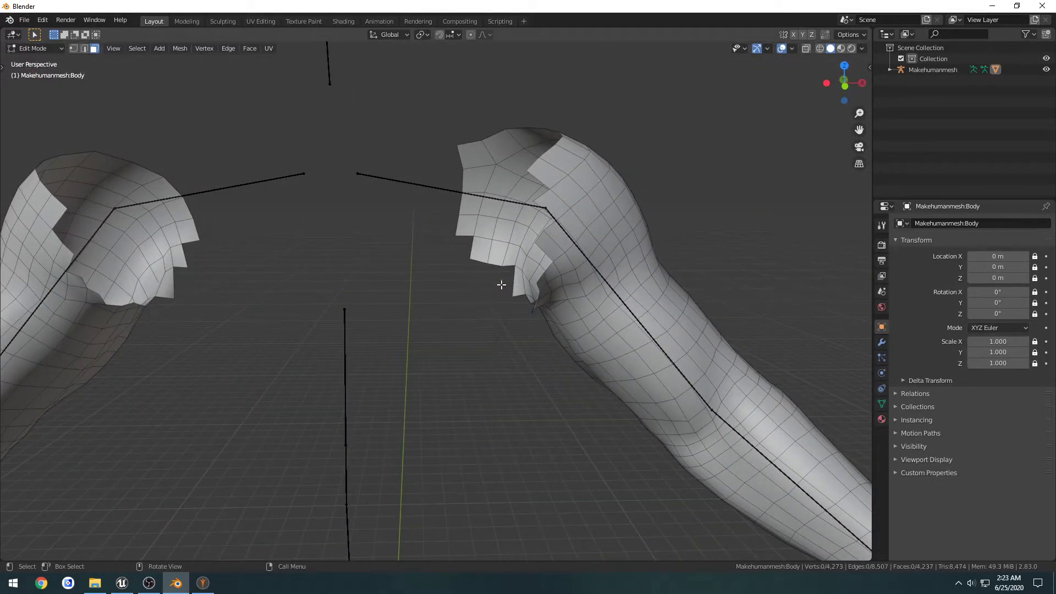
left_click(518, 293)
key("x")
left_click(516, 293)
- Delete the remaining protruding faces along the inner edge of the left shoulder opening
middle_click_drag(516, 293, 408, 278)
left_click(373, 242)
key("x")
left_click(377, 247)
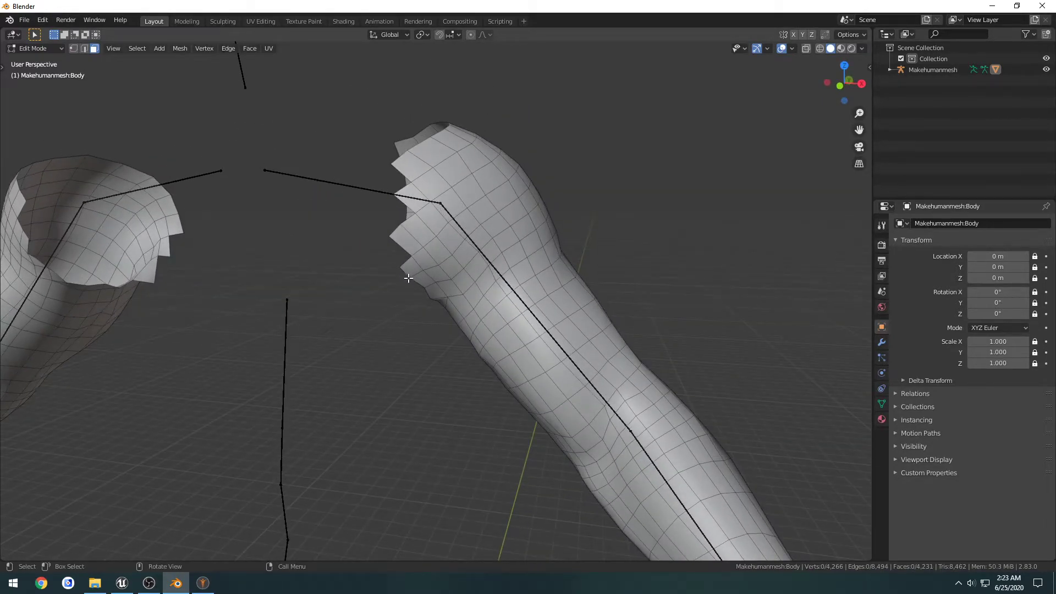
left_click(401, 243)
key("x")
left_click(404, 242)
- Delete the column of protruding faces along the inner back edge of the left shoulder opening
middle_click_drag(406, 243, 419, 269)
left_click(438, 281)
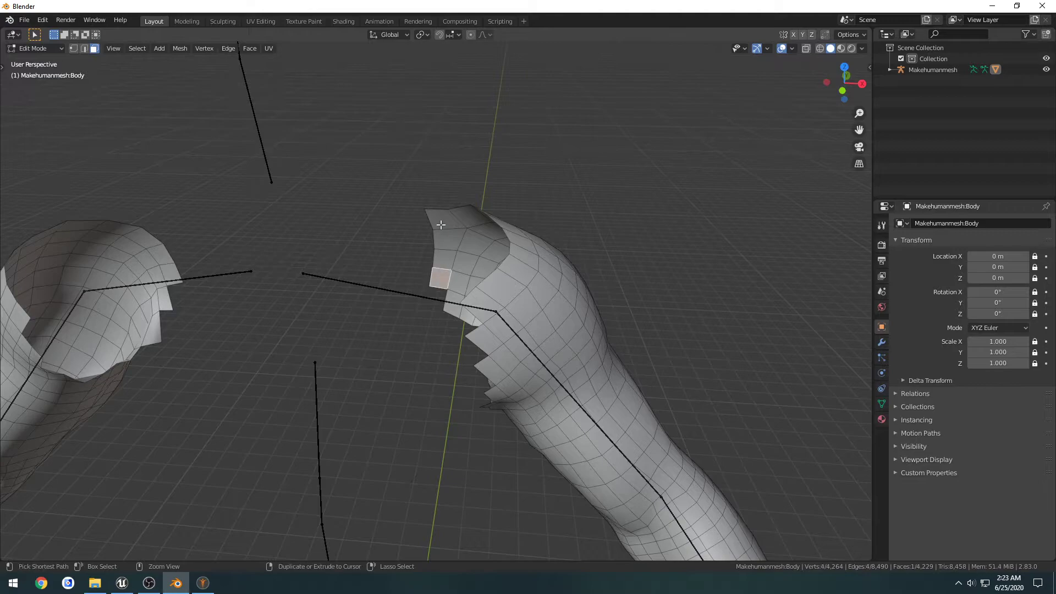
left_click(440, 221, "ctrl")
key("x")
left_click(440, 224)
- Delete the strip of faces running from the front chest edge up over the top of the left shoulder opening
left_click(469, 216)
middle_click_drag(469, 217, 473, 286)
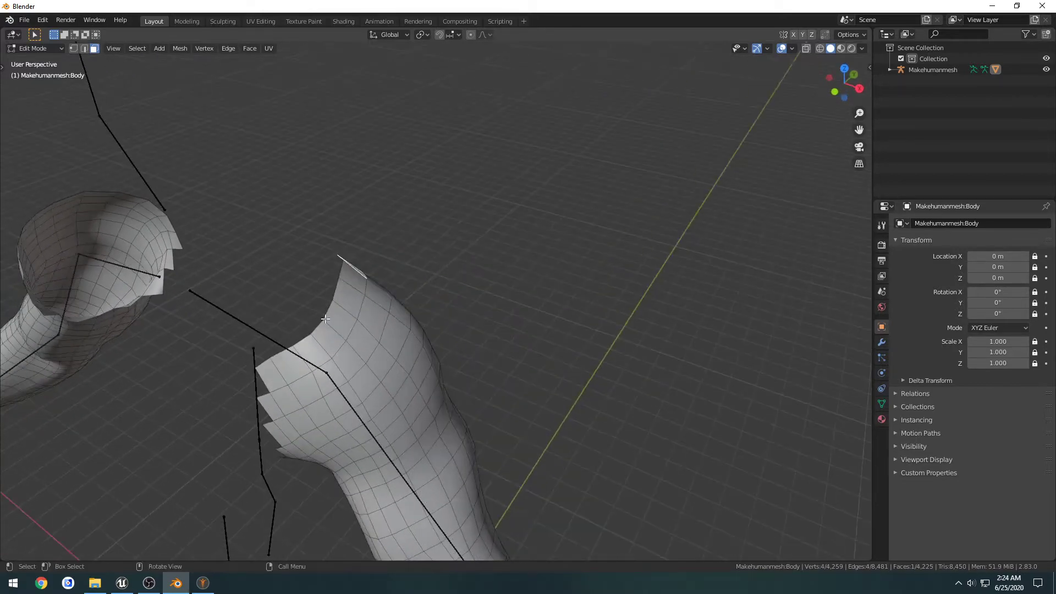
left_click(269, 369, "shift")
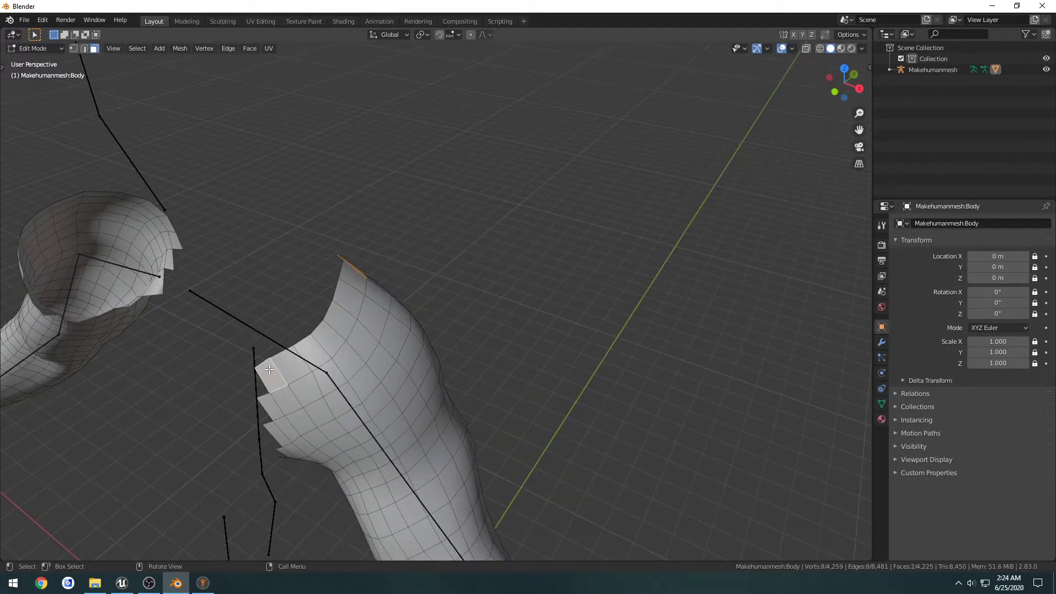
left_click(352, 278, "ctrl")
key("x")
left_click(351, 278)
- Delete the protruding faces at the lower inner corner of the left shoulder opening
middle_click_drag(318, 319, 373, 289)
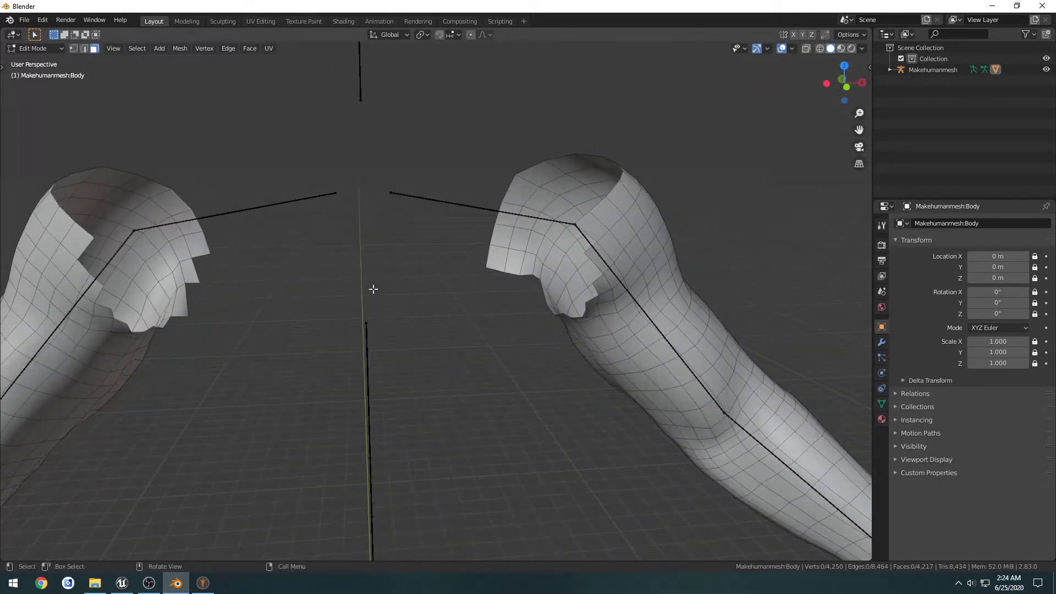
left_click(499, 266)
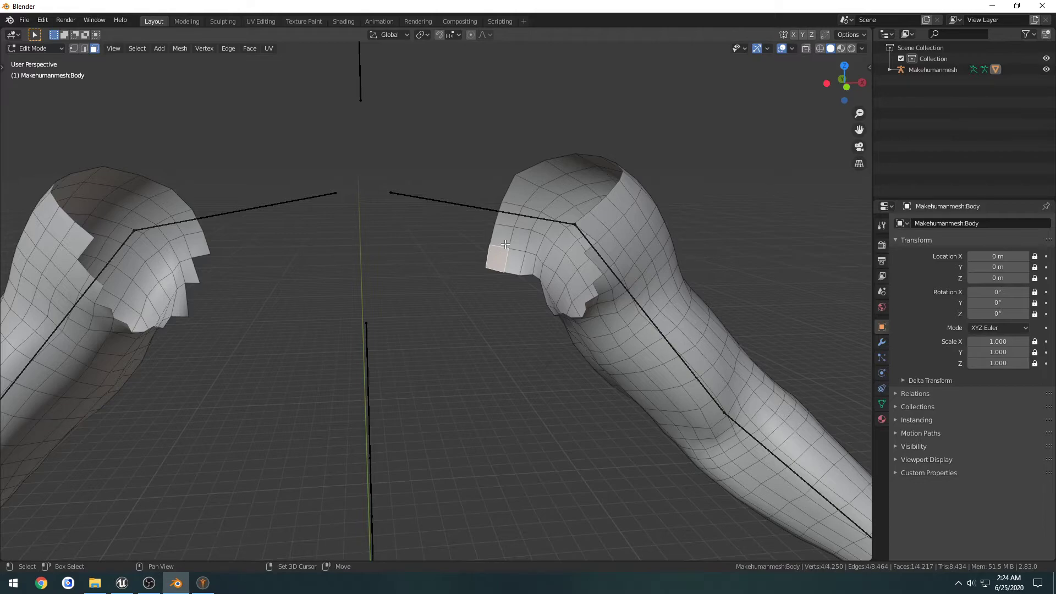
key("x")
left_click(504, 242)
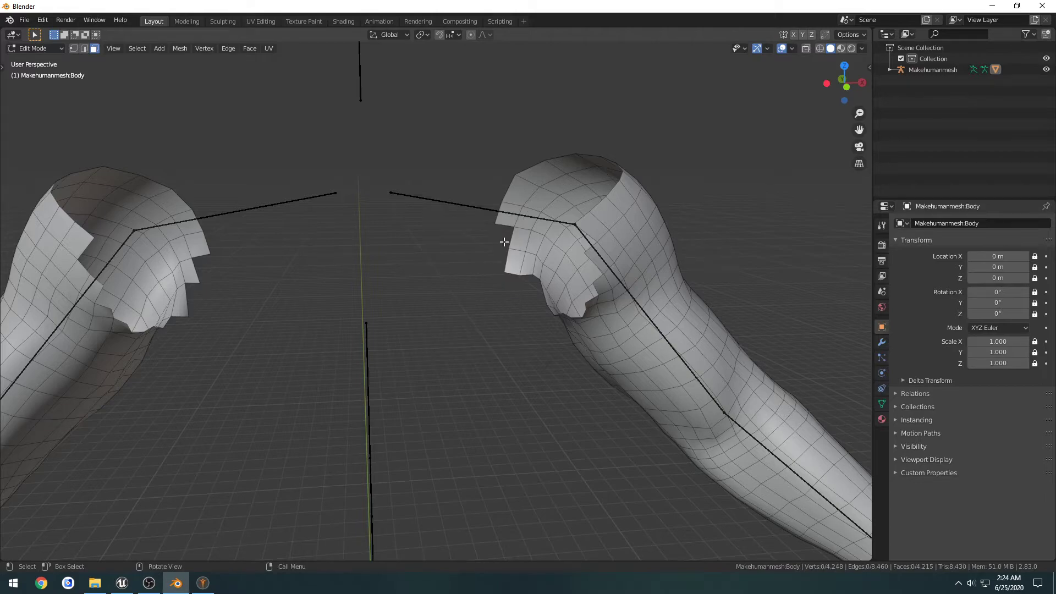
left_click(514, 263)
key("x")
left_click(514, 264)
- Save the scene as untitled.blend in the Desktop's Blender\TUTORIAL MAKE HUMAN folder
key("ctrl+s")
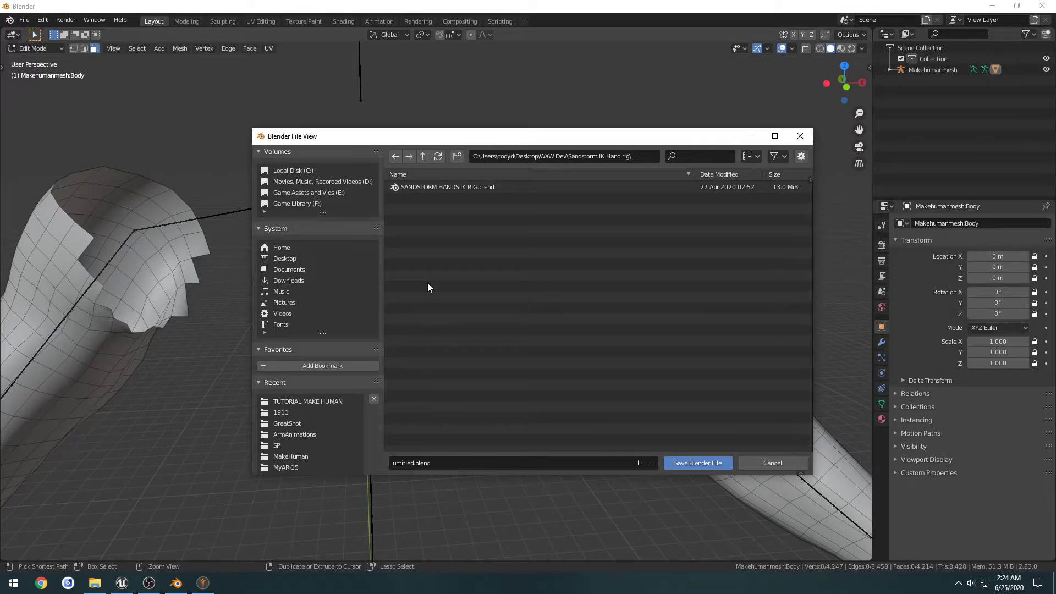
left_click(291, 254)
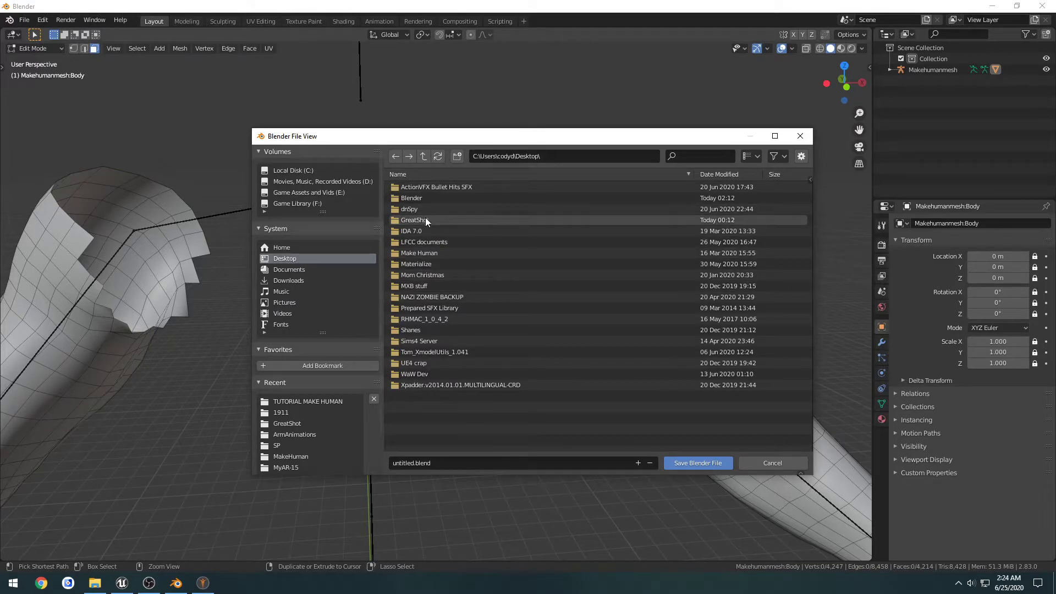
double_click(422, 197)
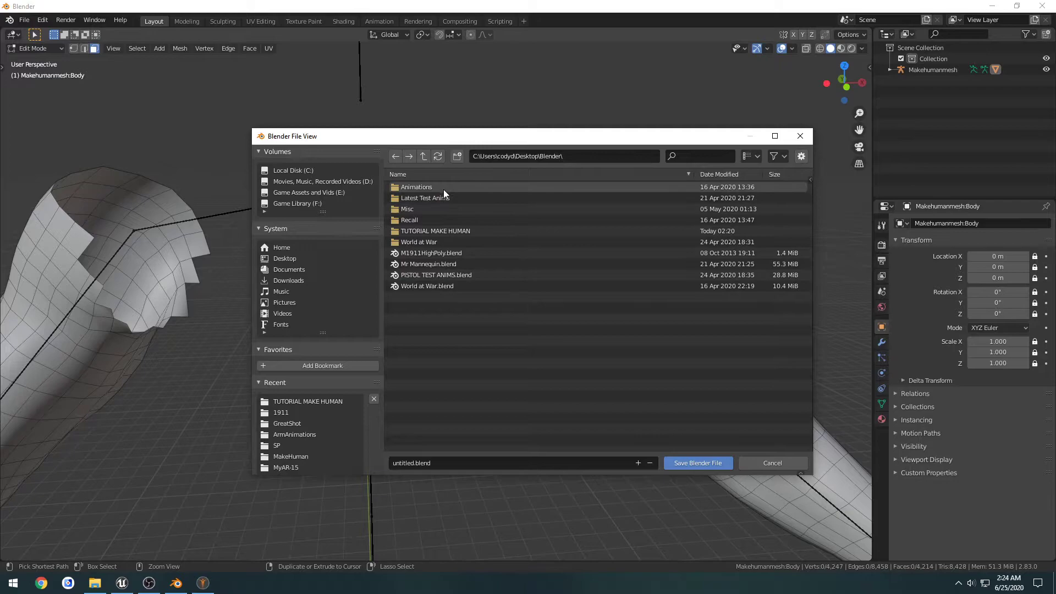
double_click(450, 231)
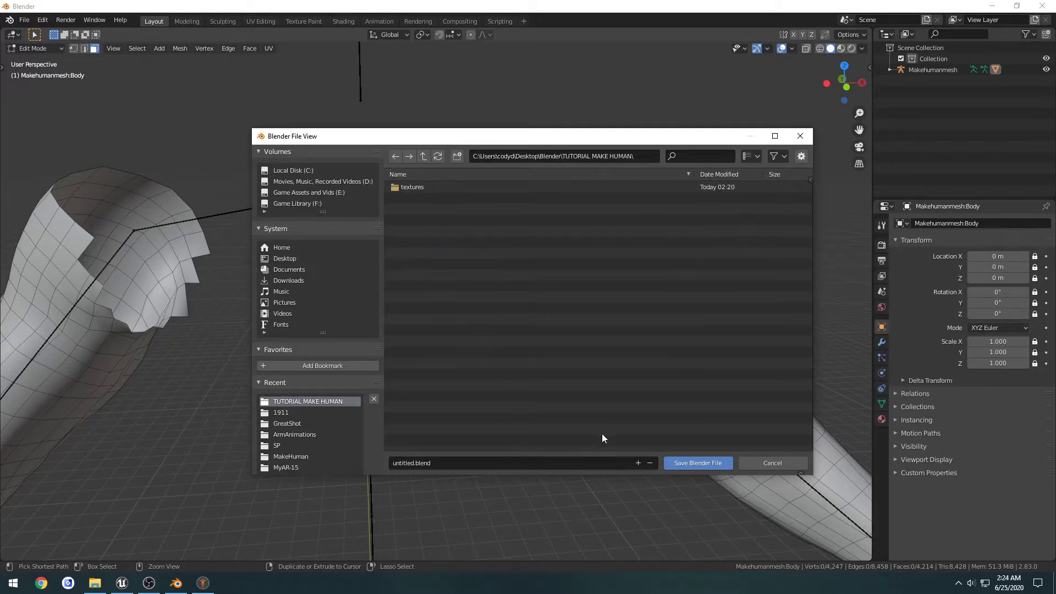
left_click(697, 462)
scroll(526, 399, "down", 4)
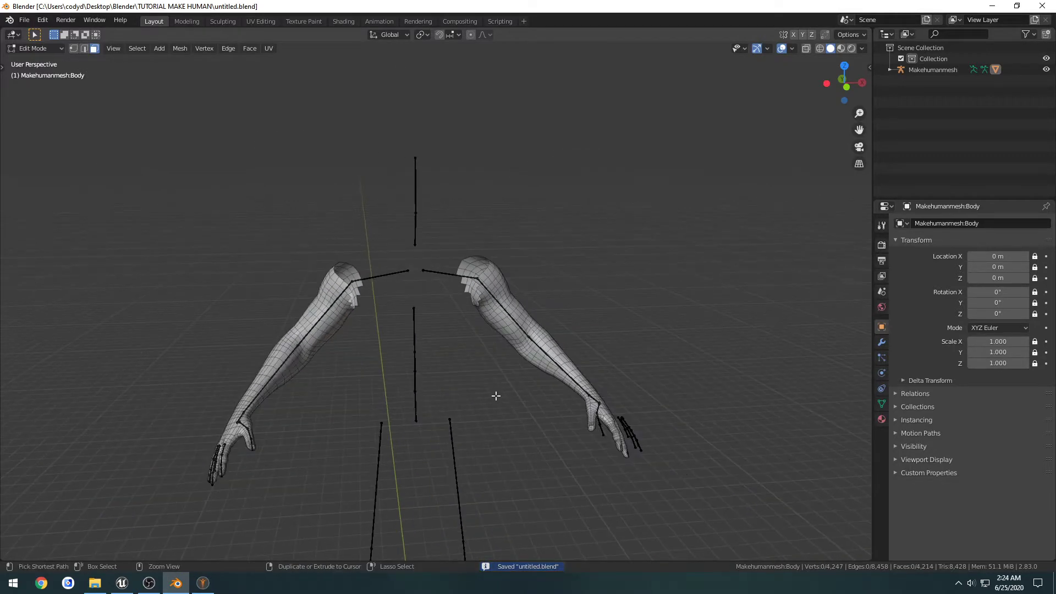
mouse_move(506, 405)
middle_mouse_down()
mouse_move(431, 405)
mouse_move(505, 393)
mouse_move(526, 396)
mouse_move(523, 412)
middle_mouse_up()
key("ctrl+Tab")
left_click(467, 397)
key("ctrl+Tab")
left_click(608, 412)
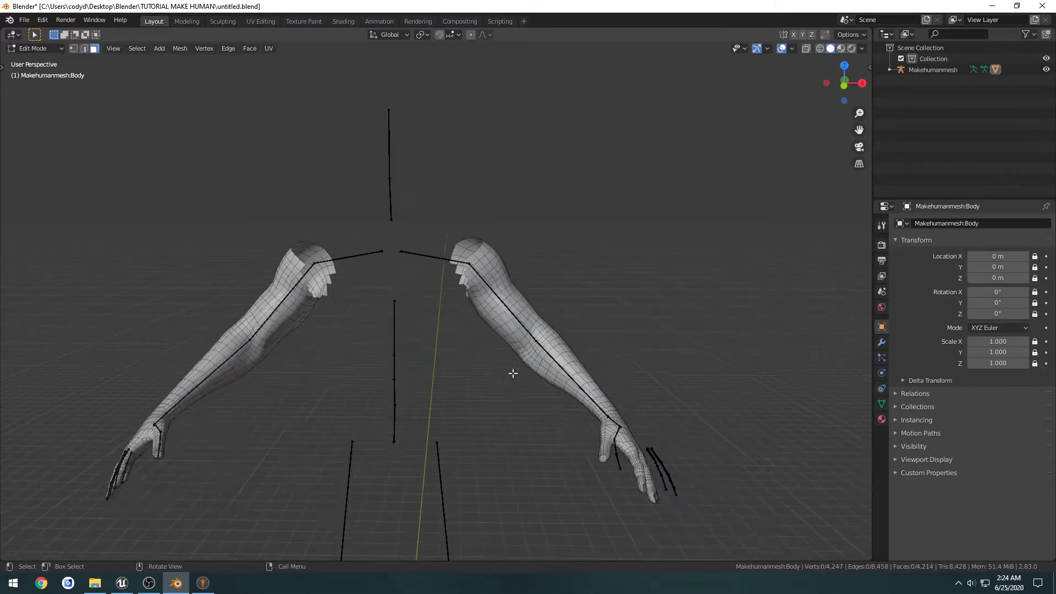
- Delete the stray loose vertices left in the gap beside the left shoulder, working in vertex selection mode
key("1")
scroll(448, 358, "up", 4)
left_click_drag(480, 350, 438, 302)
key("x")
left_click(403, 278)
scroll(435, 337, "down", 4)
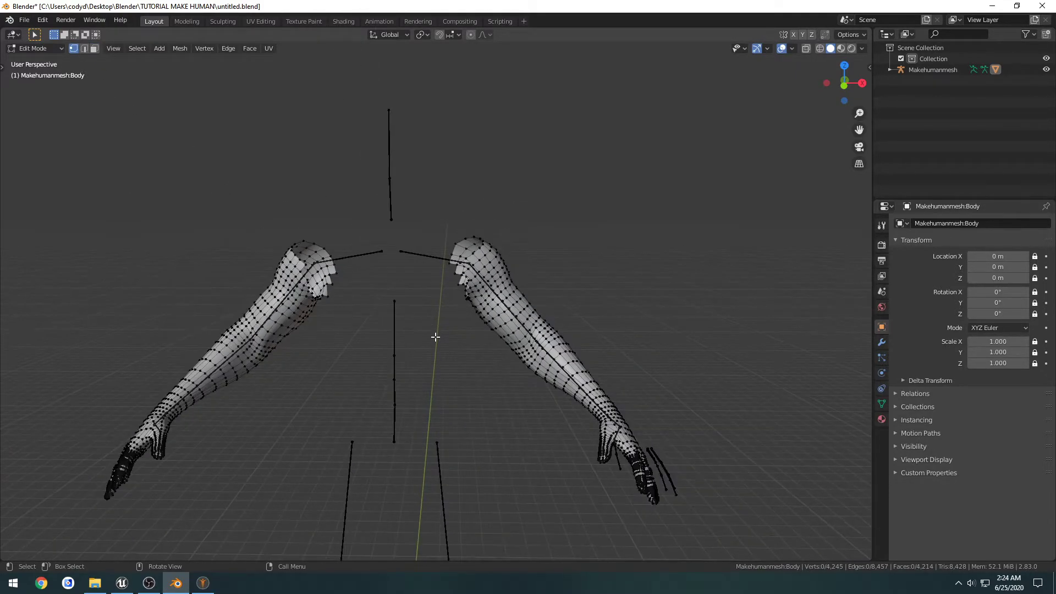
- Return the trimmed body mesh to Object Mode and save the file
key("ctrl+Tab")
left_click(375, 336)
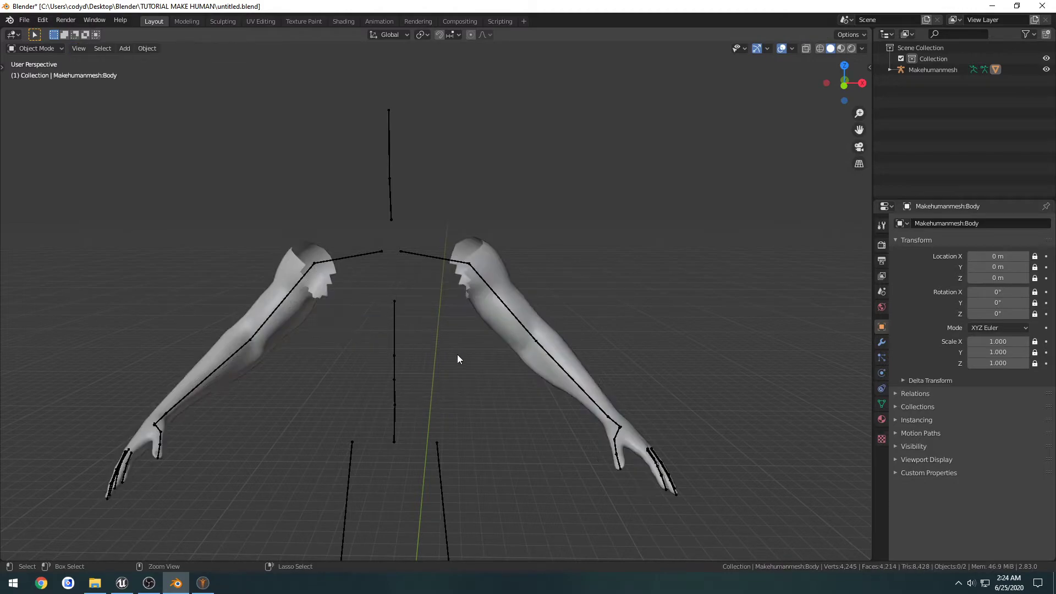
key("ctrl+s")
scroll(466, 357, "down", 3)
left_click(34, 50)
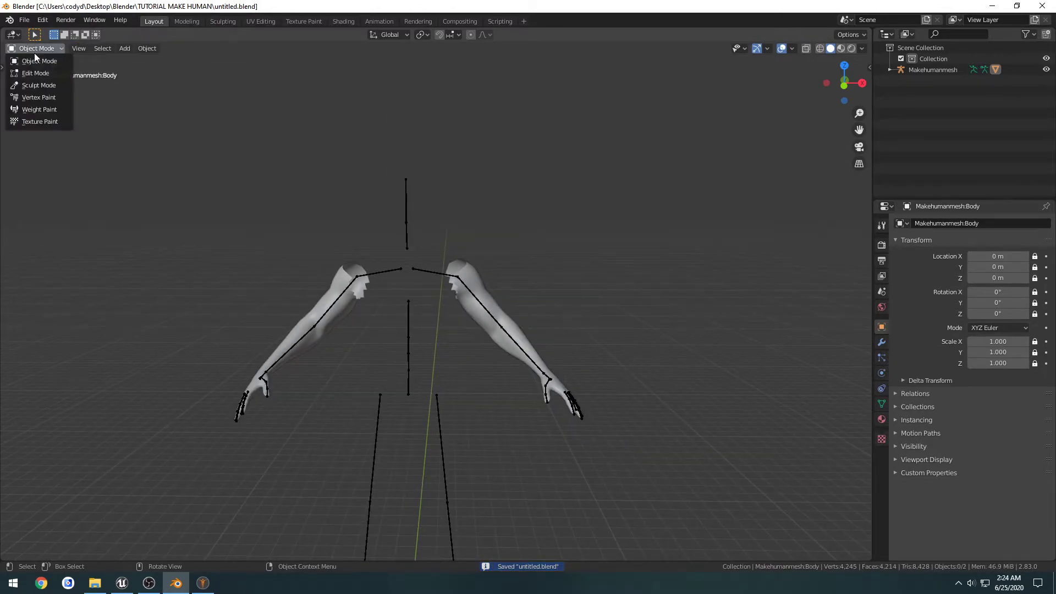
middle_click_drag(526, 388, 548, 362)
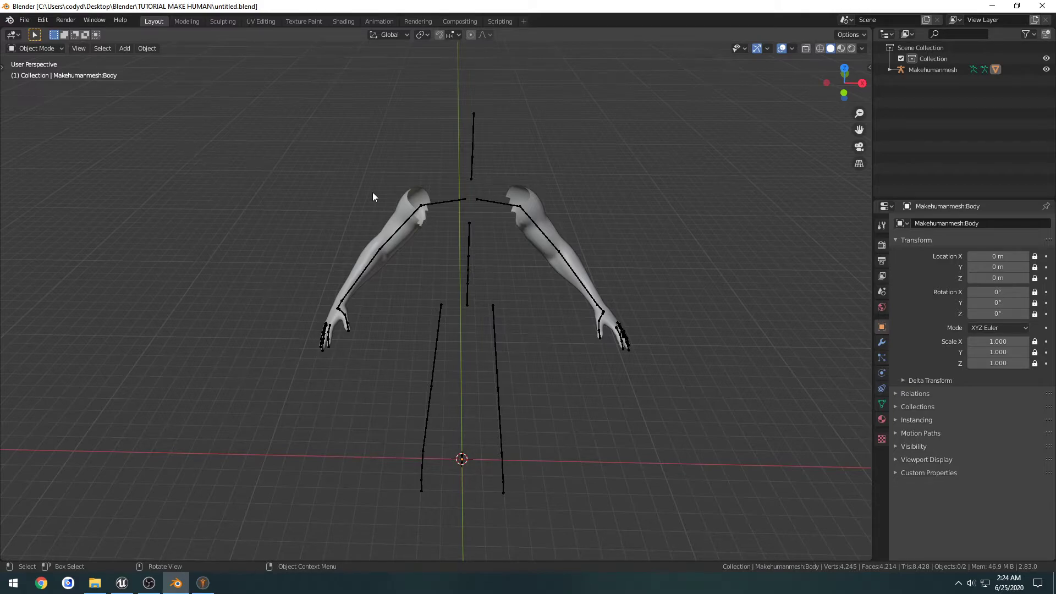
- Move the Makehumanmesh armature into Collection, collapse that collection, and make Scene Collection the active one
left_click(926, 71)
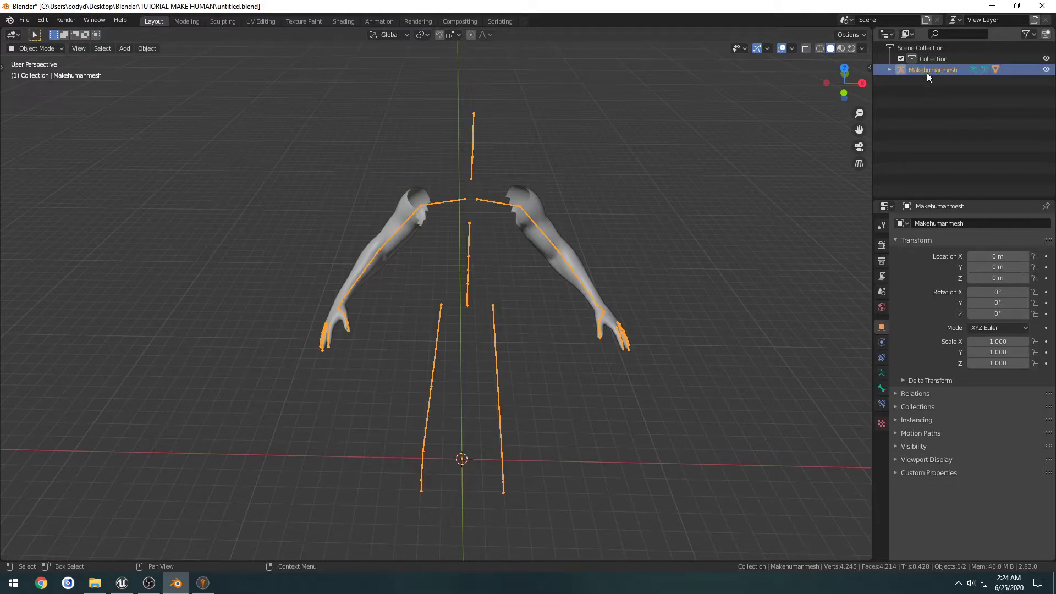
left_click(726, 189)
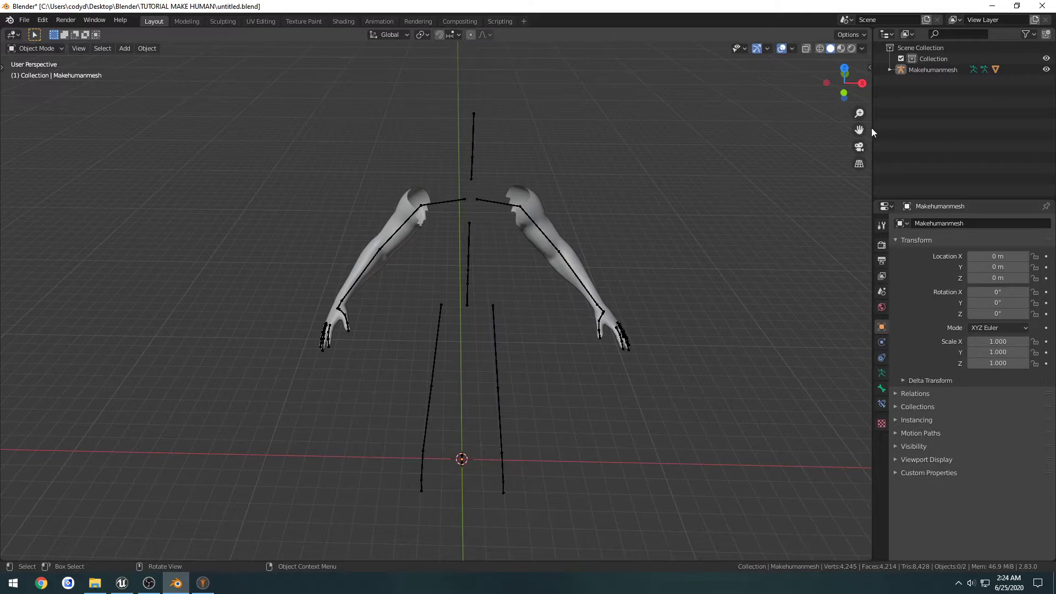
left_click(931, 71)
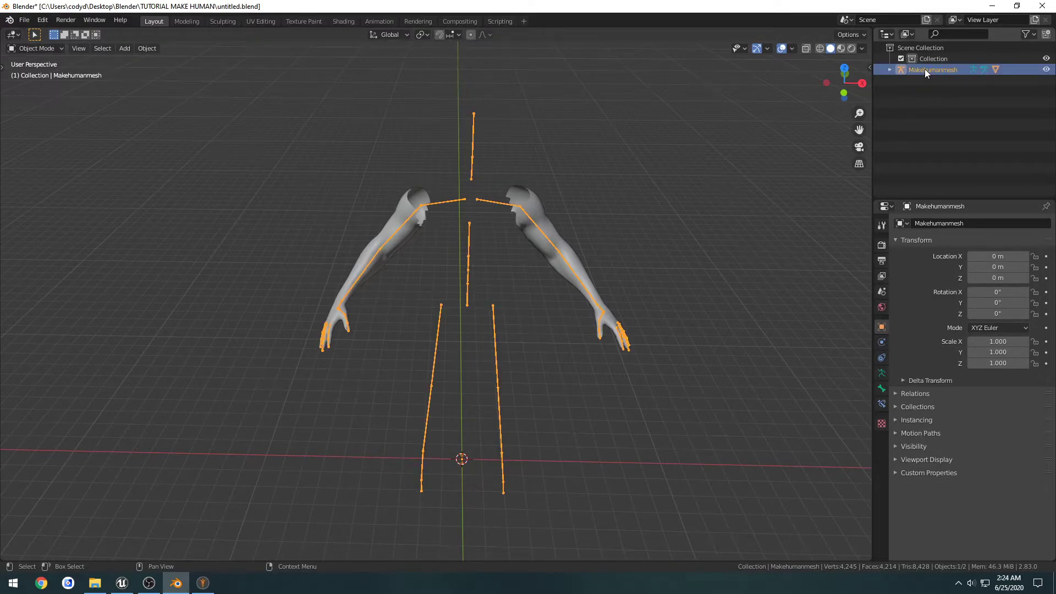
left_click_drag(924, 70, 932, 61)
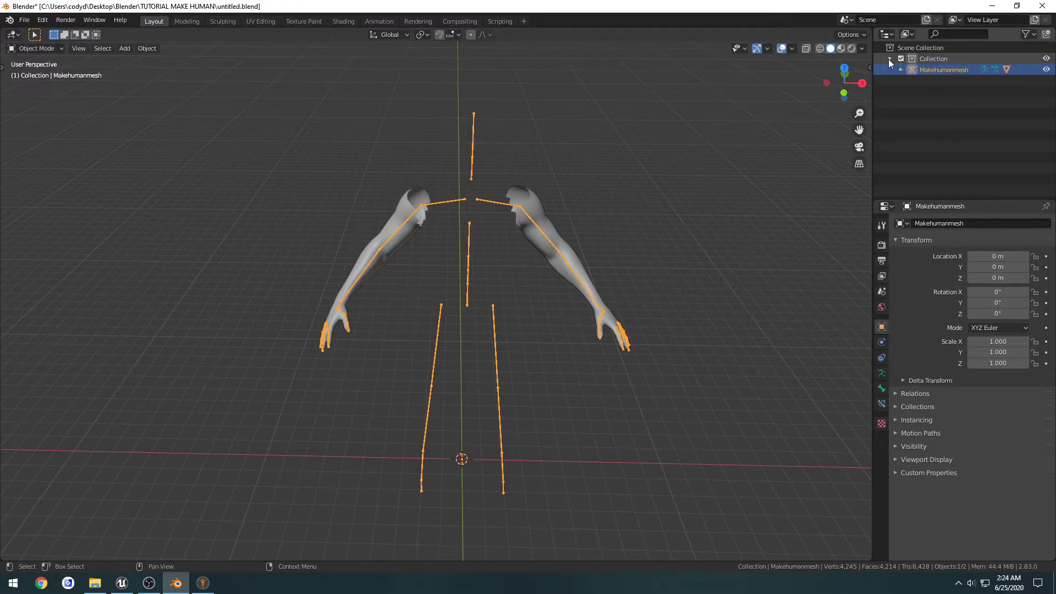
left_click(889, 58)
left_click(940, 47)
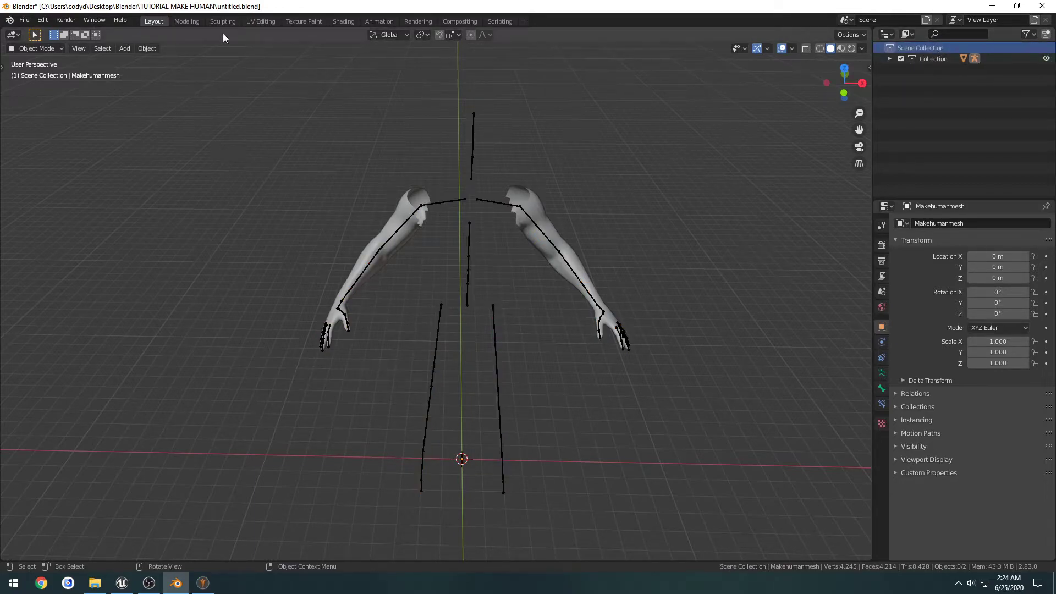
- Import the mannequin FBX from the Desktop's GreatShot folder as a size reference
left_click(24, 20)
mouse_move(55, 166)
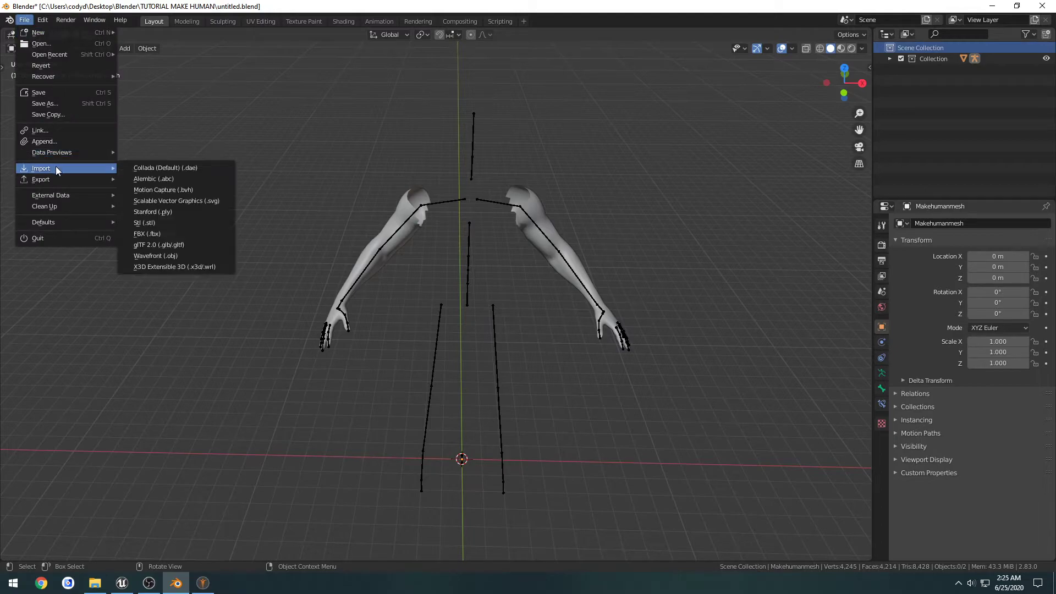
left_click(172, 233)
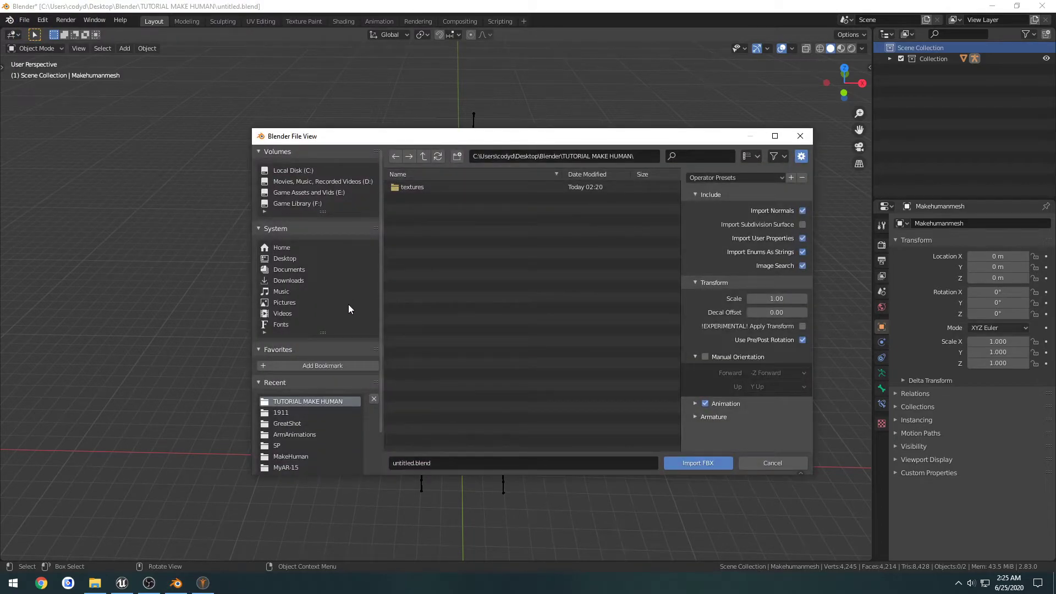
left_click(286, 258)
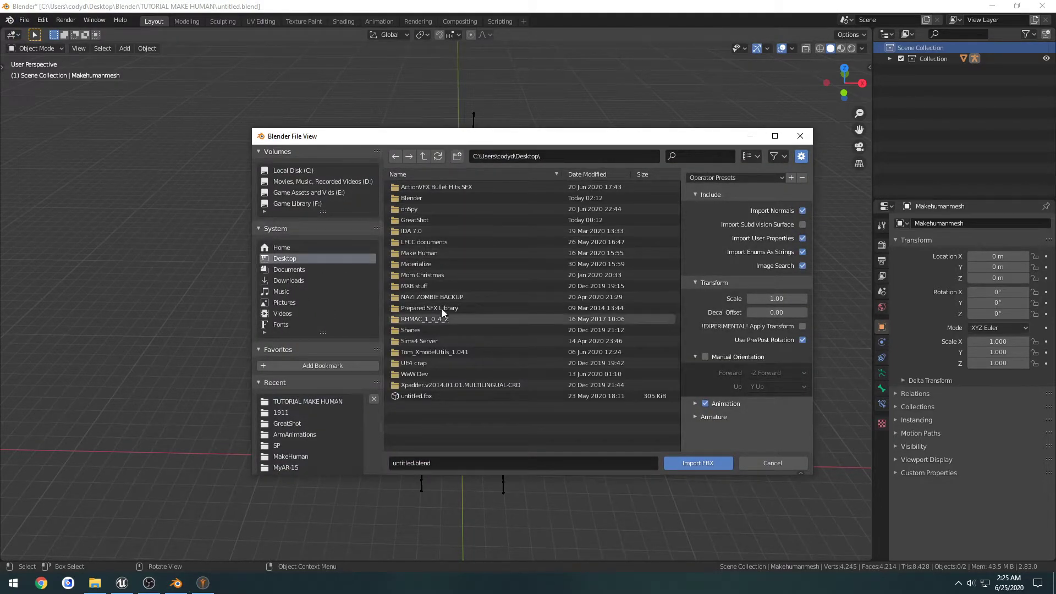
left_click(416, 218)
double_click(447, 277)
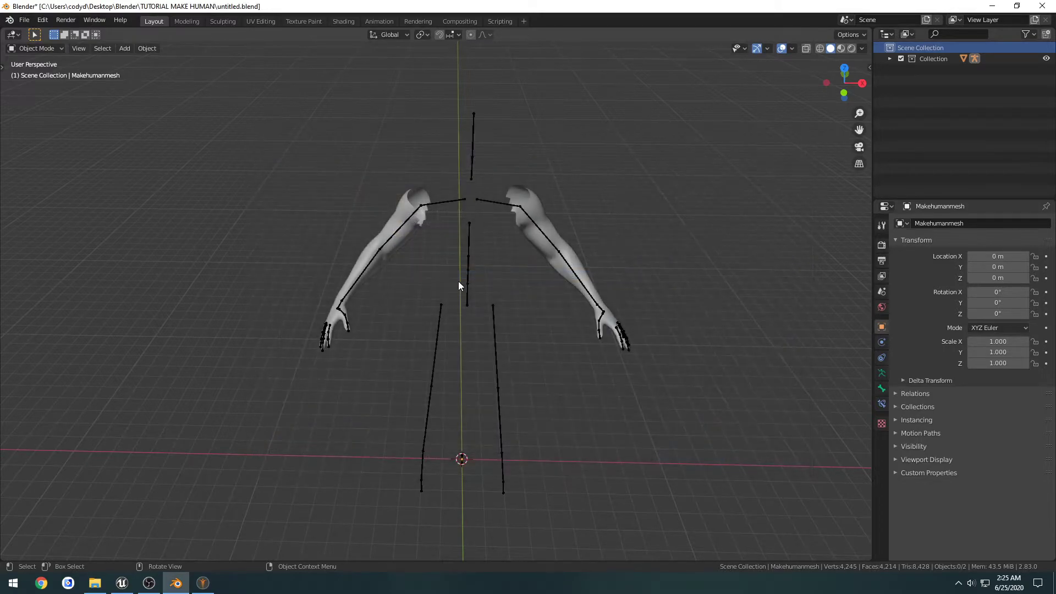
middle_click_drag(542, 454, 556, 307)
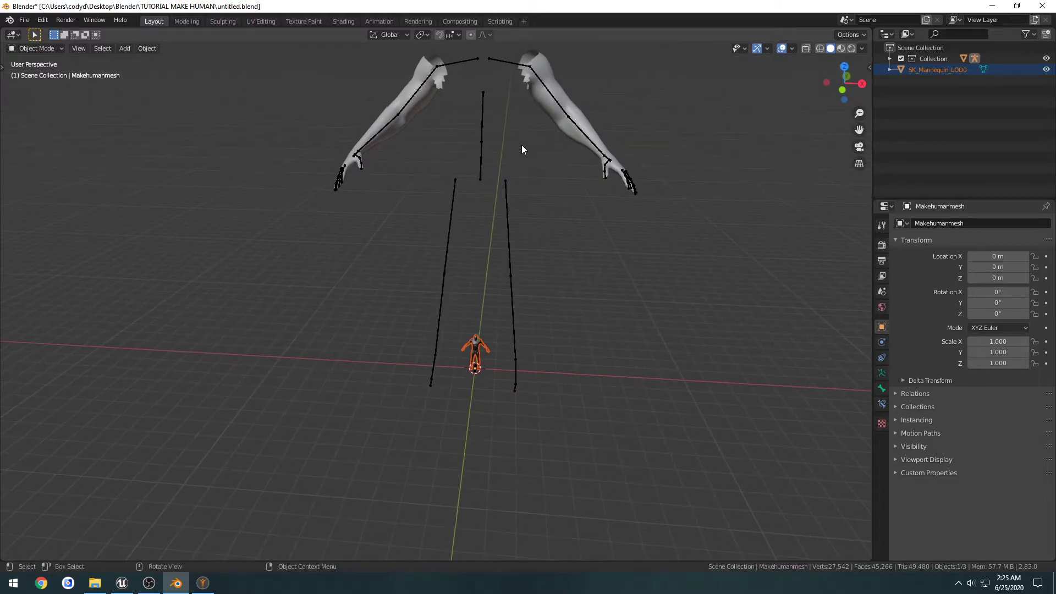
middle_click_drag(537, 179, 512, 243, "shift")
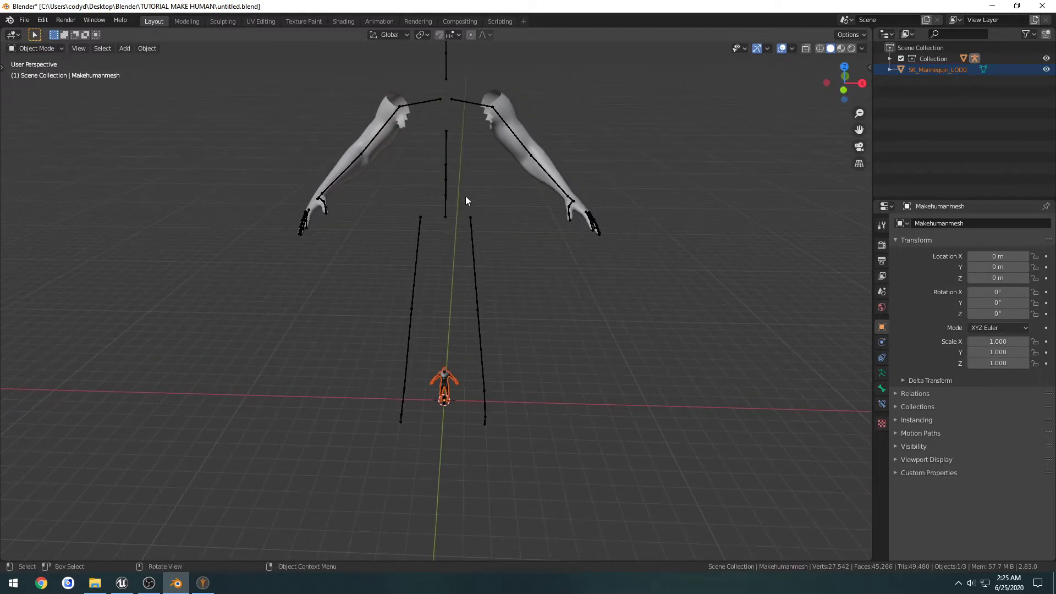
- Enable increment snapping with scaling affected, and scale the Makehumanmesh armature uniformly to 0.1
left_click(447, 175)
middle_click_drag(450, 174, 451, 259, "shift")
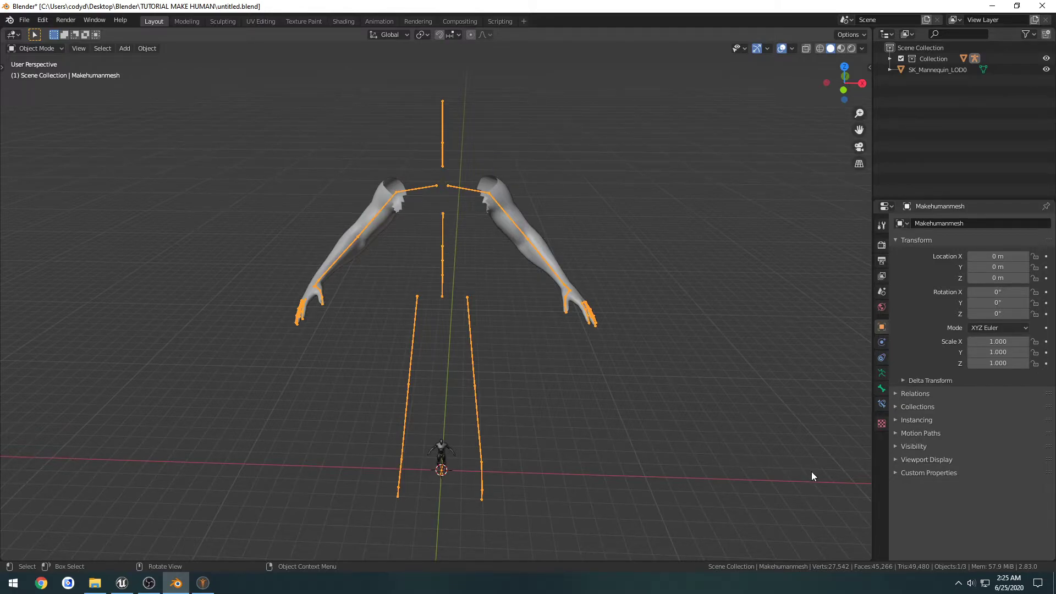
left_click(450, 36)
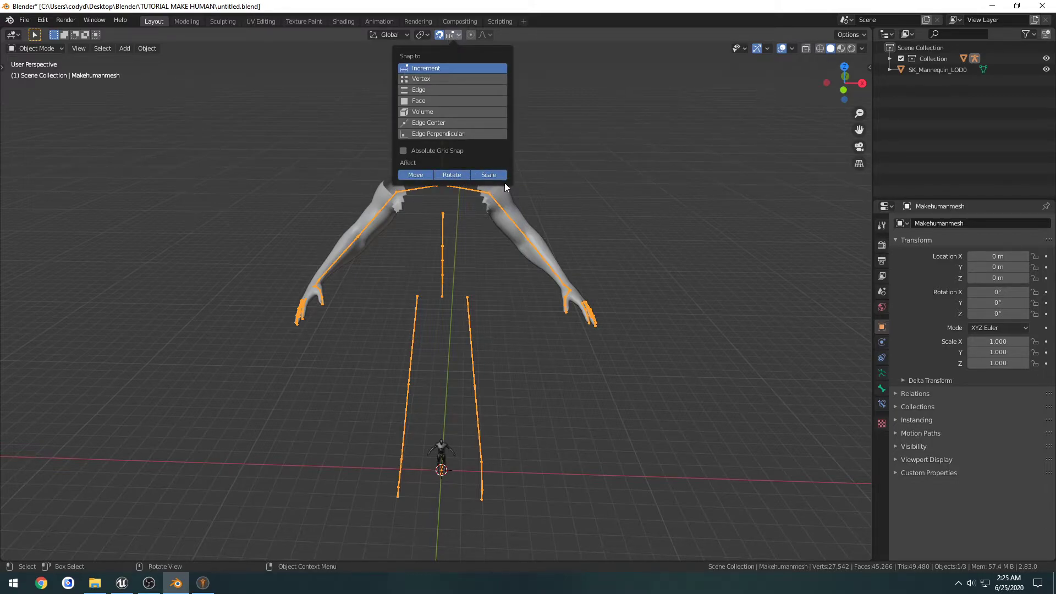
key("s")
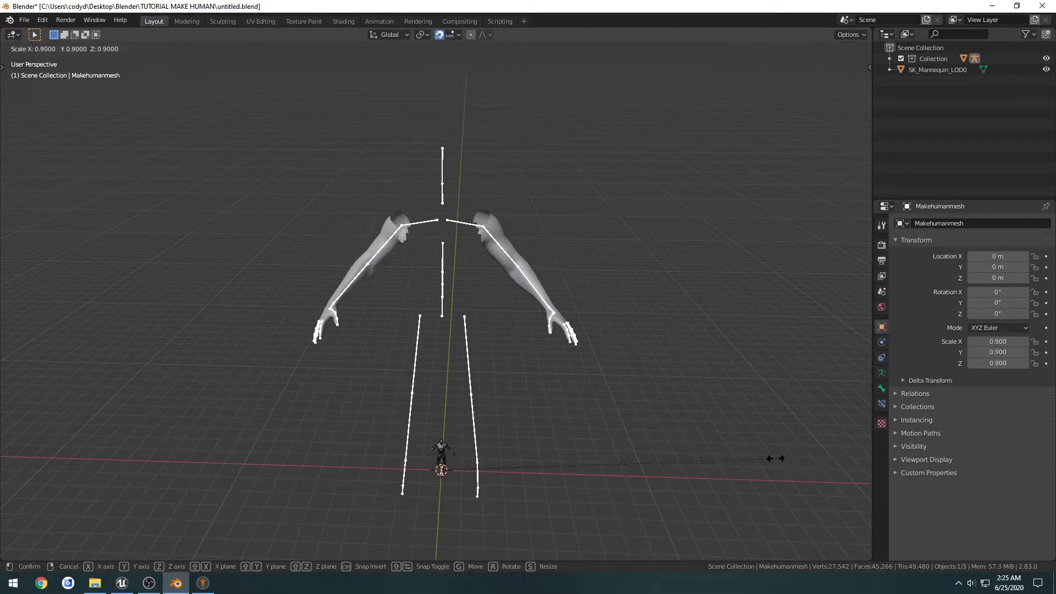
left_click(485, 464)
- Examine how the scaled arms and armature compare in size and position with the mannequin
middle_click_drag(527, 442, 569, 347, "shift")
scroll(567, 386, "up", 9)
middle_click_drag(451, 309, 359, 265, "shift")
scroll(533, 353, "down", 5)
scroll(583, 357, "up", 3)
scroll(601, 349, "up", 4)
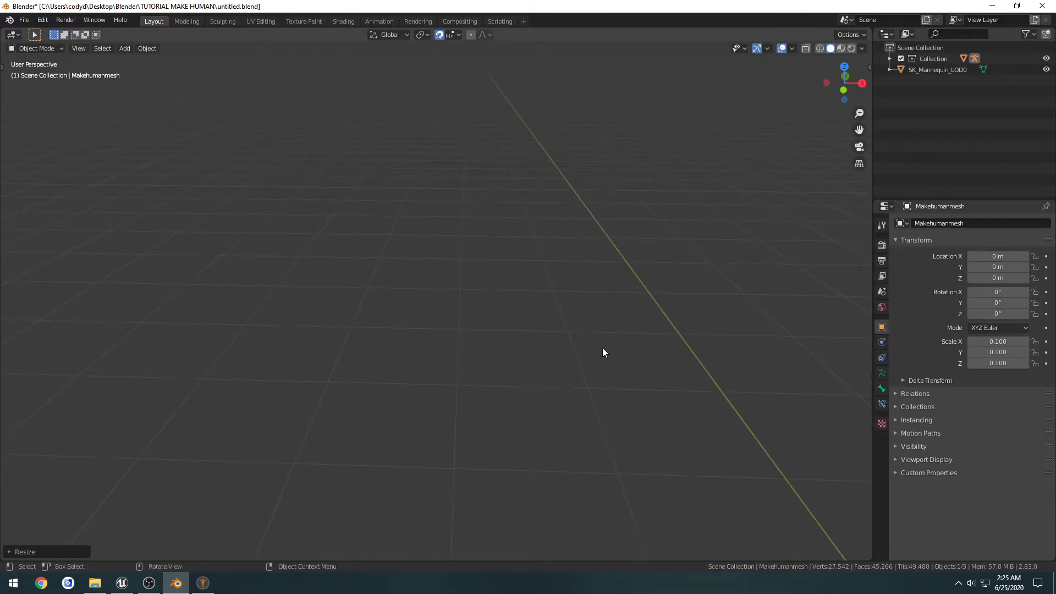
scroll(602, 347, "down", 2)
middle_click_drag(602, 348, 465, 337, "shift")
scroll(456, 292, "down", 3)
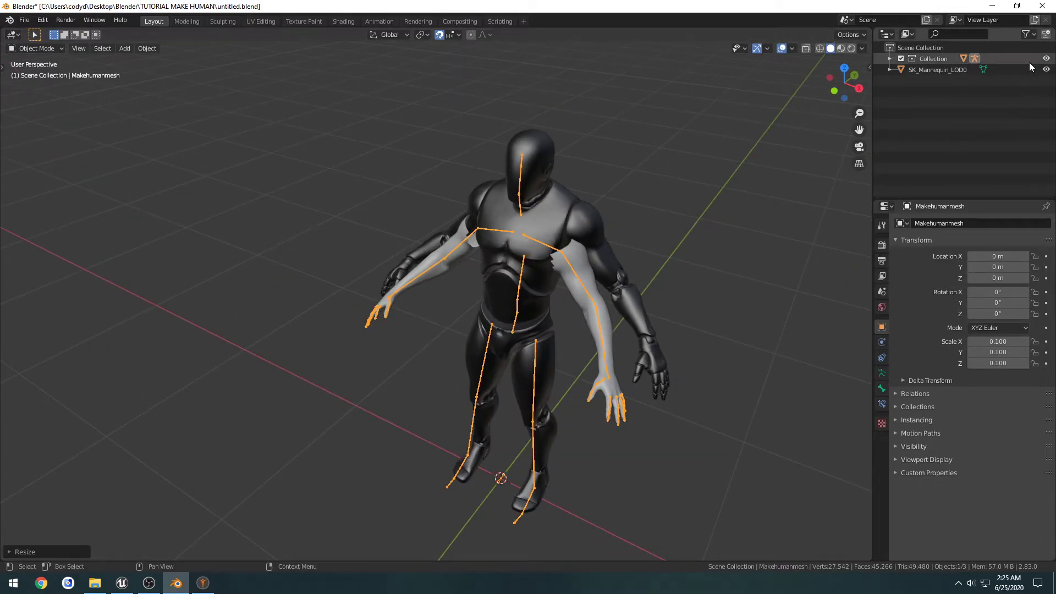
- Hide the SK_Mannequin_LOD0 mesh and display the armature's transform values in the front orthographic view
left_click(1046, 69)
key("n")
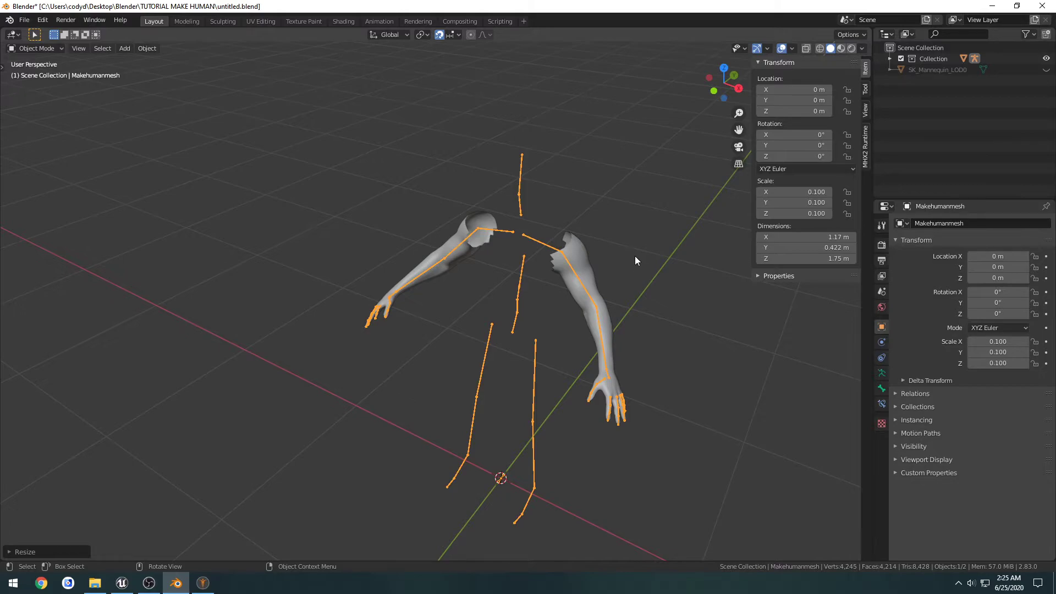
middle_click_drag(635, 261, 525, 282)
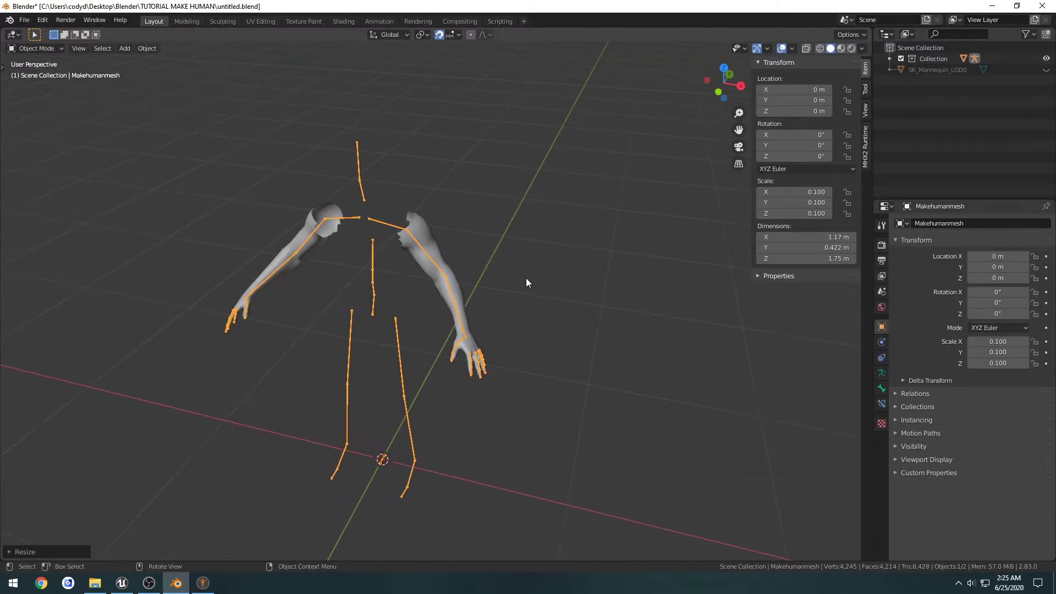
key("KP_1")
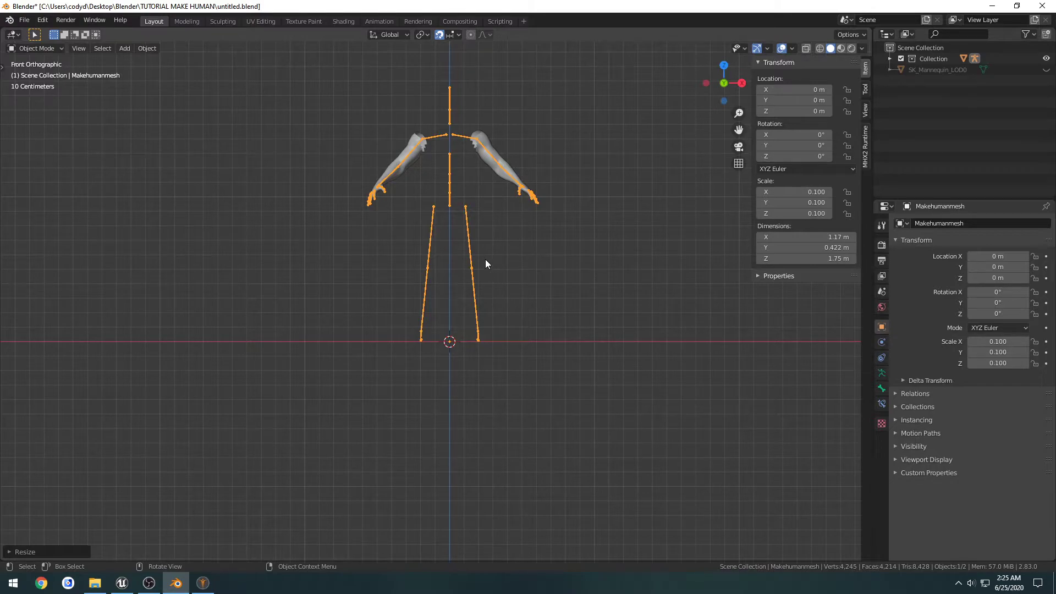
- Put the Makehumanmesh armature into Edit Mode and delete the bone chains of both legs
middle_click_drag(457, 212, 460, 253, "shift")
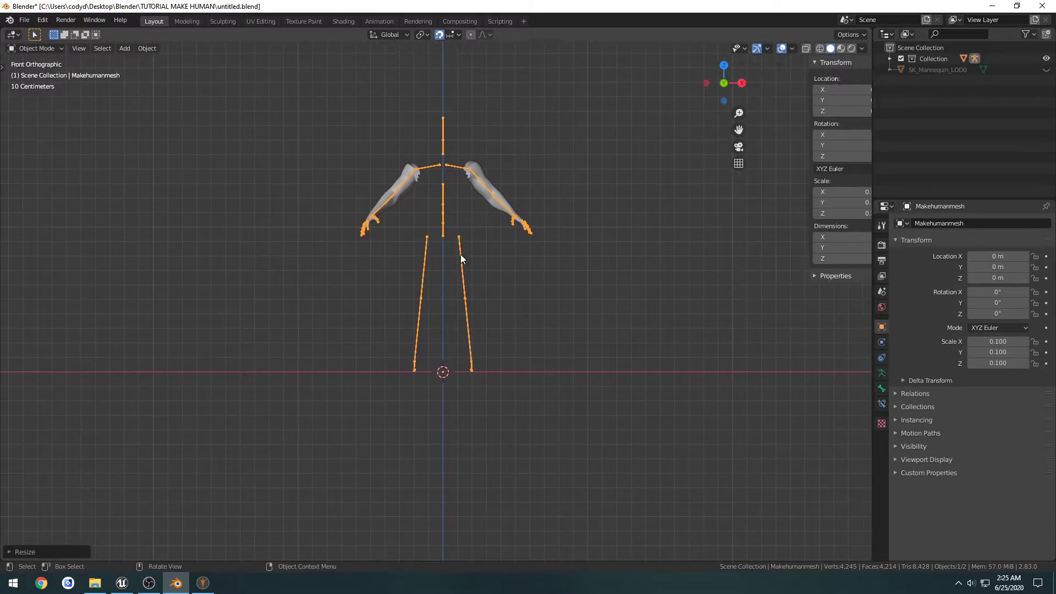
key("n")
key("ctrl+Tab")
left_click(532, 255)
scroll(539, 411, "up", 4)
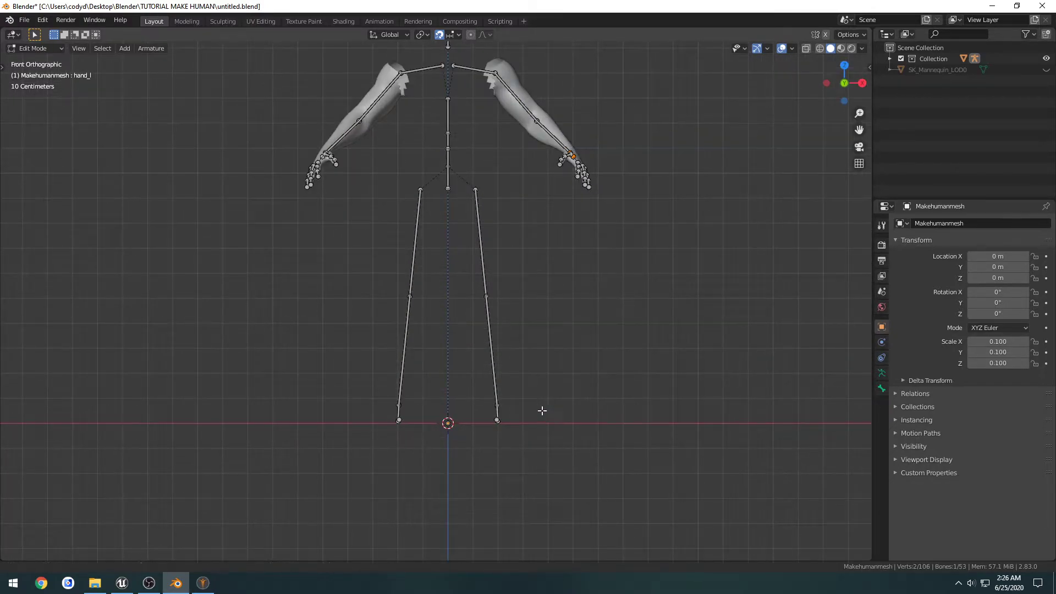
key("b")
left_click_drag(489, 425, 351, 437)
key("x")
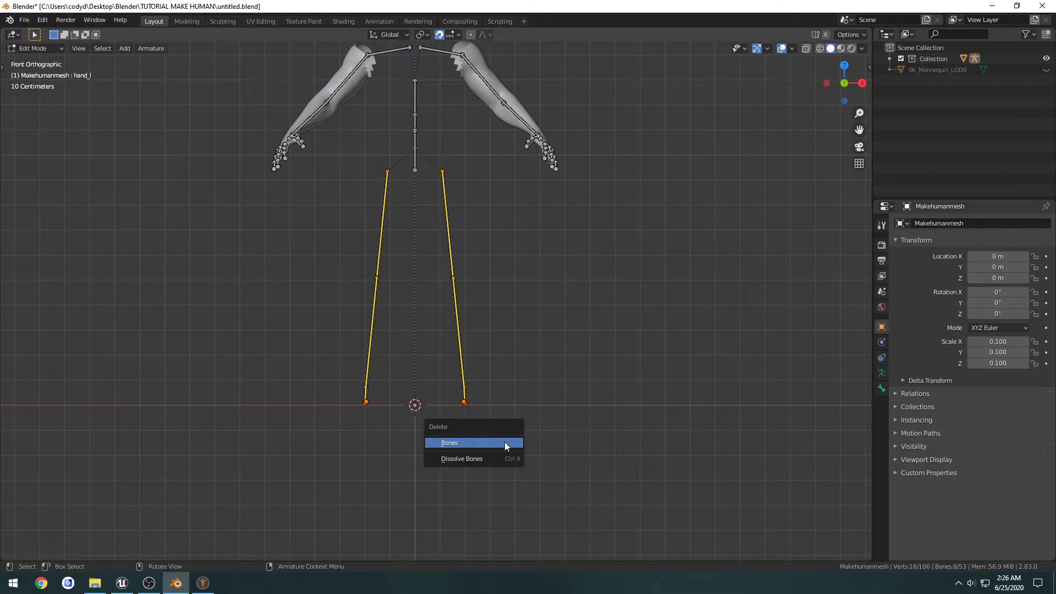
left_click(504, 441)
- Delete the chain of spine bones below the clavicles
scroll(467, 233, "up", 5)
middle_click_drag(467, 233, 373, 273)
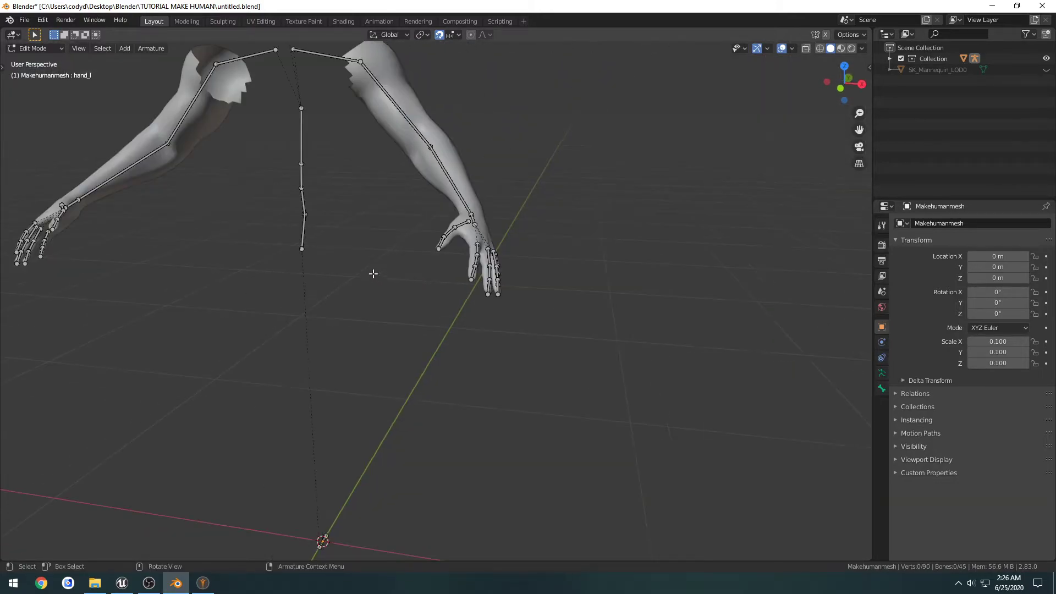
left_click_drag(332, 278, 275, 97)
key("x")
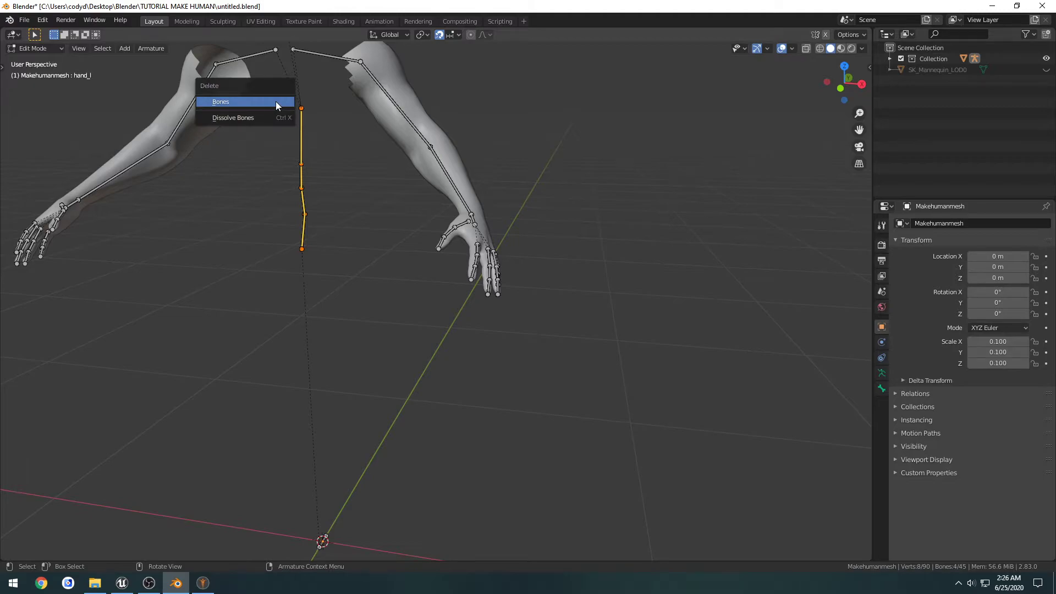
left_click(275, 101)
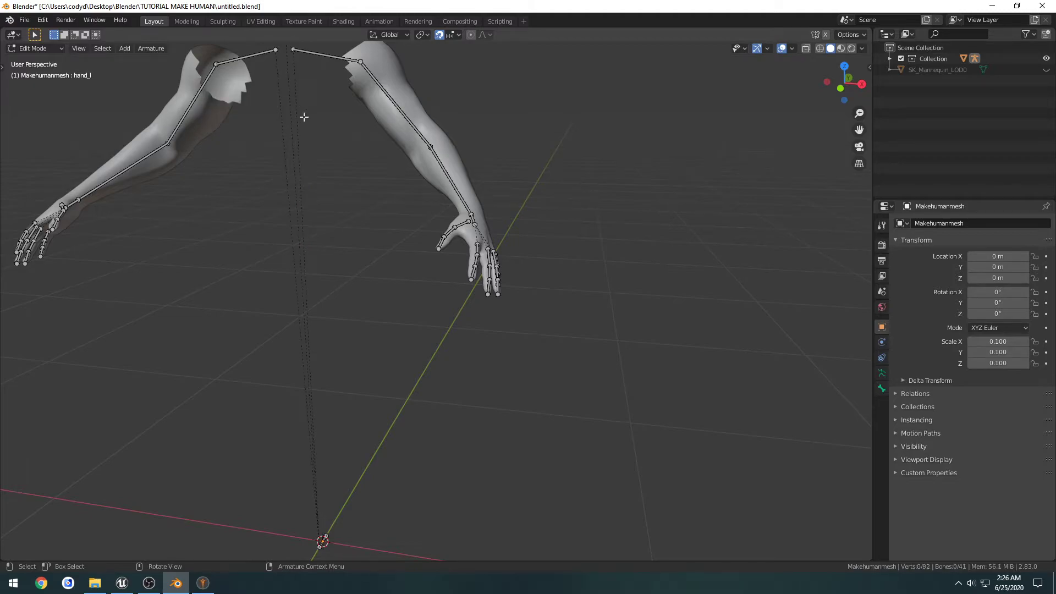
- Delete the neck and head bones above the clavicles
middle_click_drag(302, 114, 417, 258)
key("b")
left_click_drag(417, 258, 378, 116)
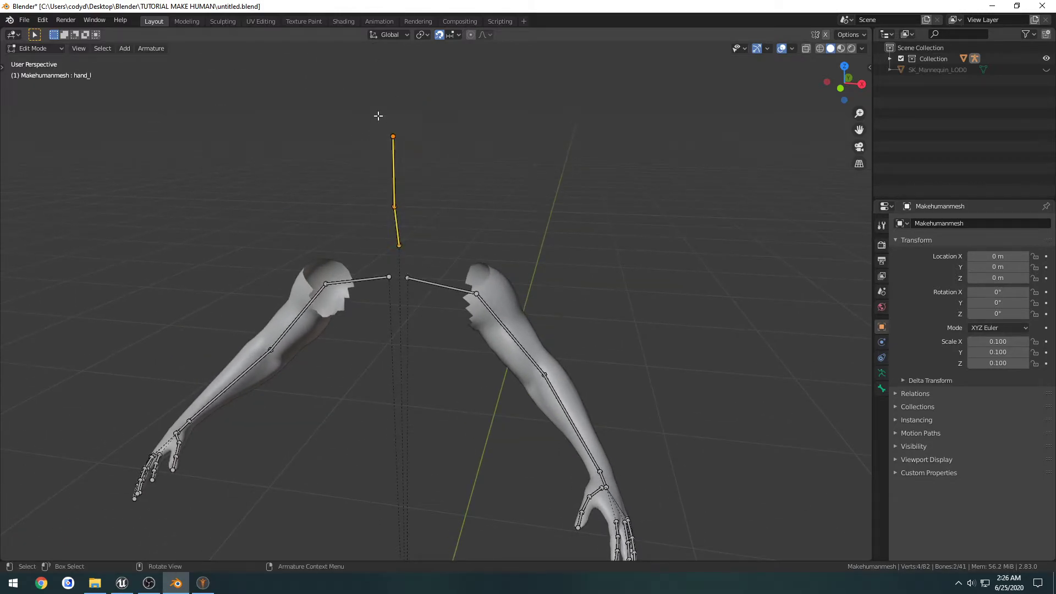
key("x")
left_click(377, 116)
middle_click_drag(422, 200, 474, 180)
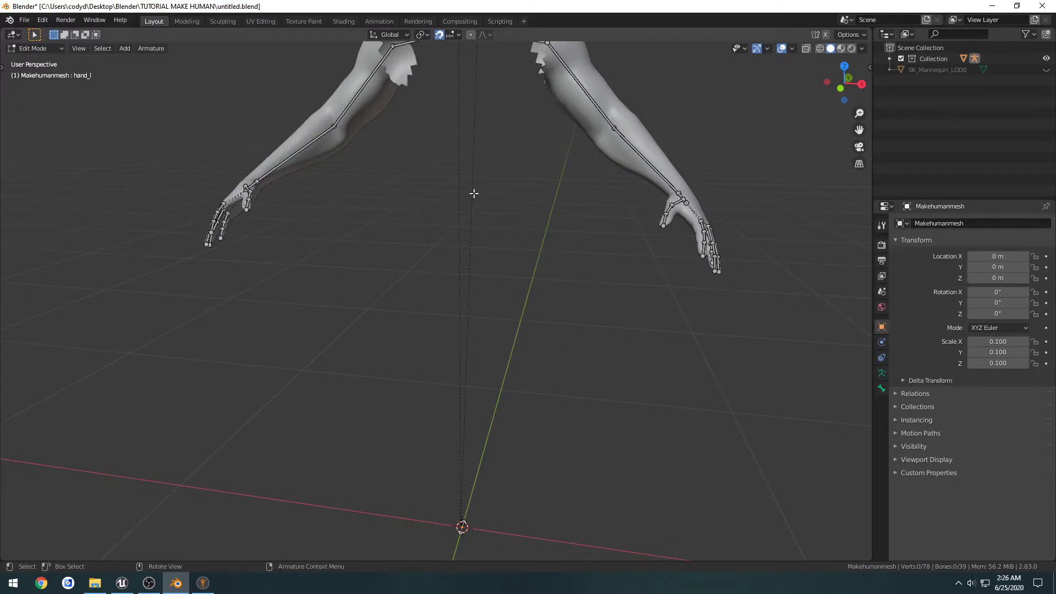
scroll(476, 209, "down", 4)
middle_click_drag(464, 253, 477, 257)
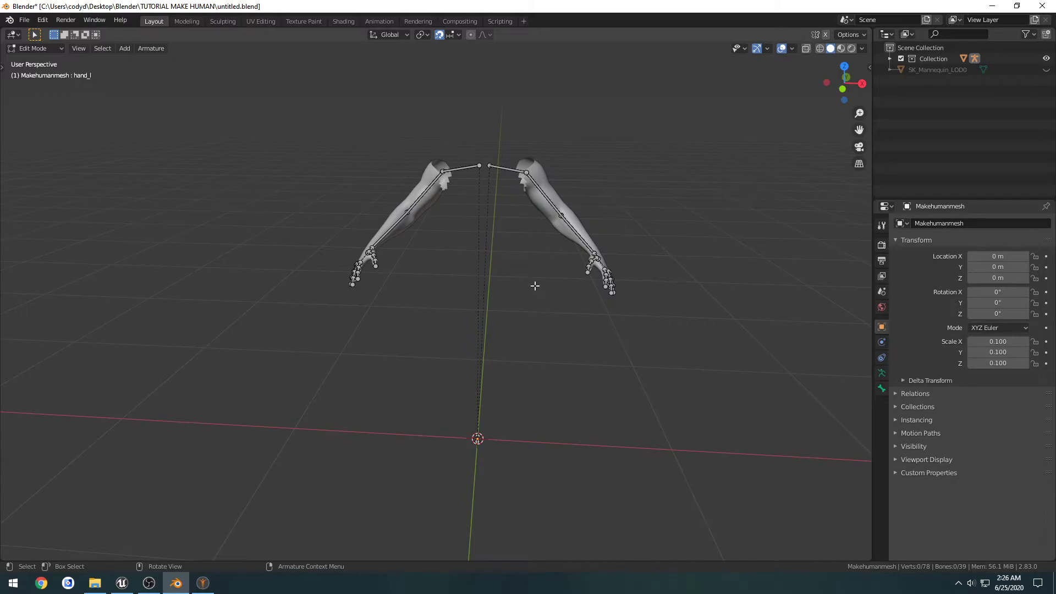
- Switch to Unreal Editor and open BP_FPSCharacter from the aTutorial Character folder in the full Blueprint editor
left_click(122, 583)
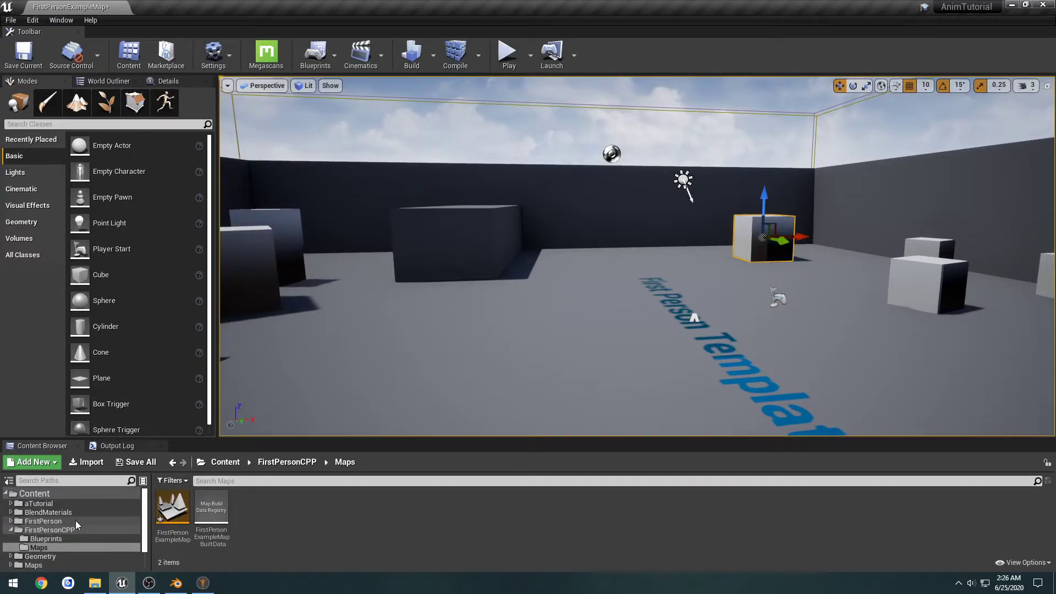
left_click(75, 520)
left_click(241, 523)
double_click(241, 522)
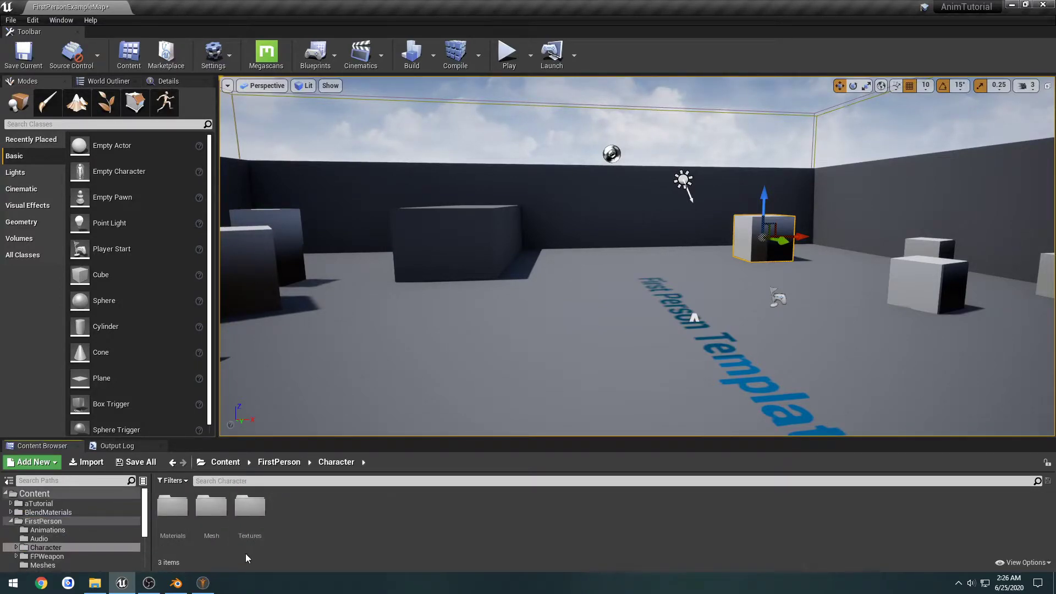
key("alt+Left")
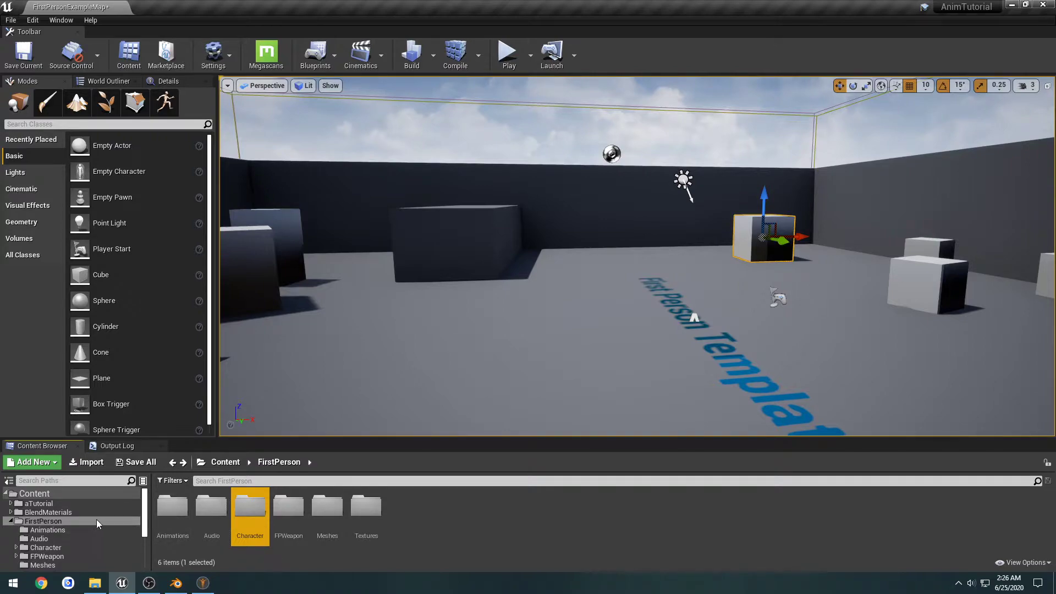
left_click(67, 502)
double_click(172, 508)
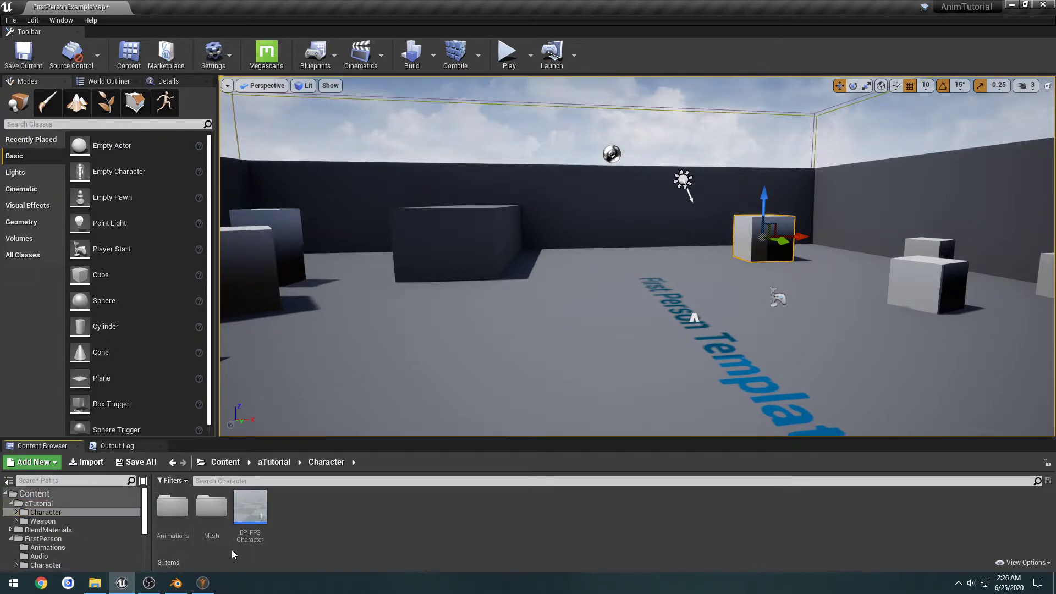
double_click(250, 511)
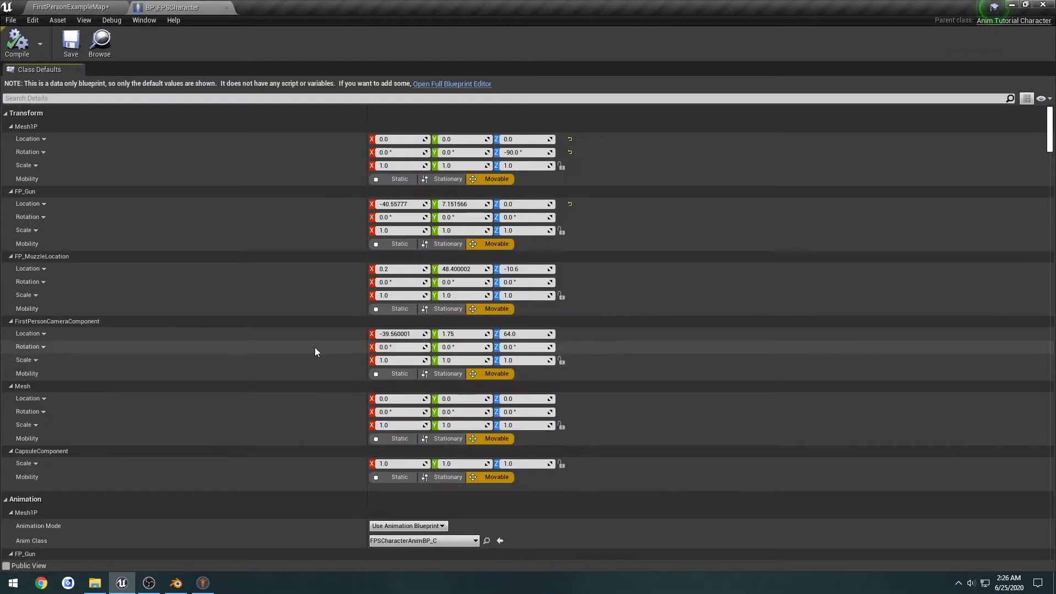
left_click(473, 84)
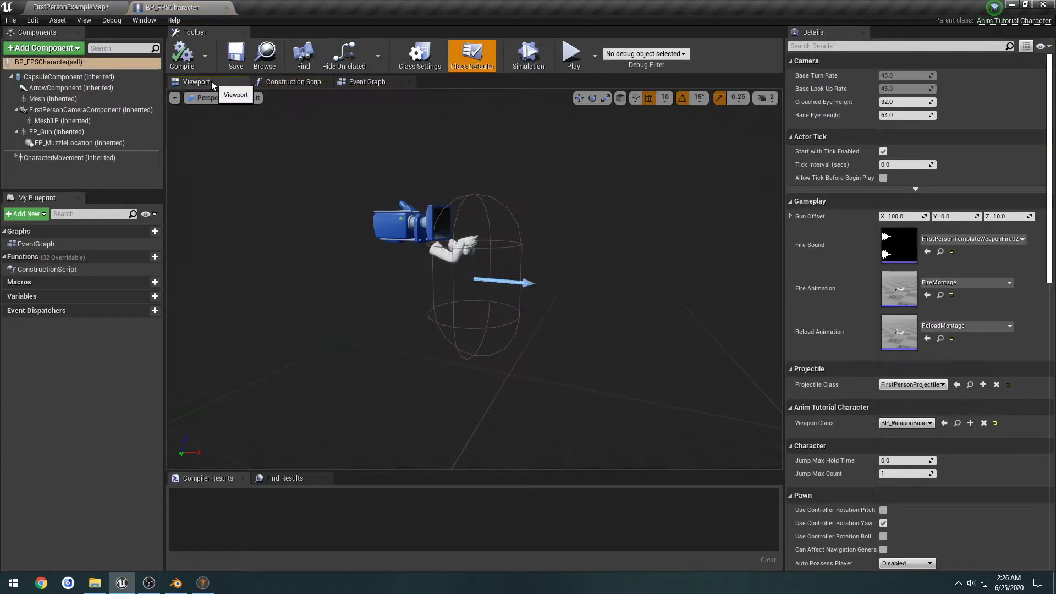
- Select the Mesh1P arms in the blueprint viewport and examine where their pivot sits relative to the camera
right_click_drag(385, 223, 349, 207)
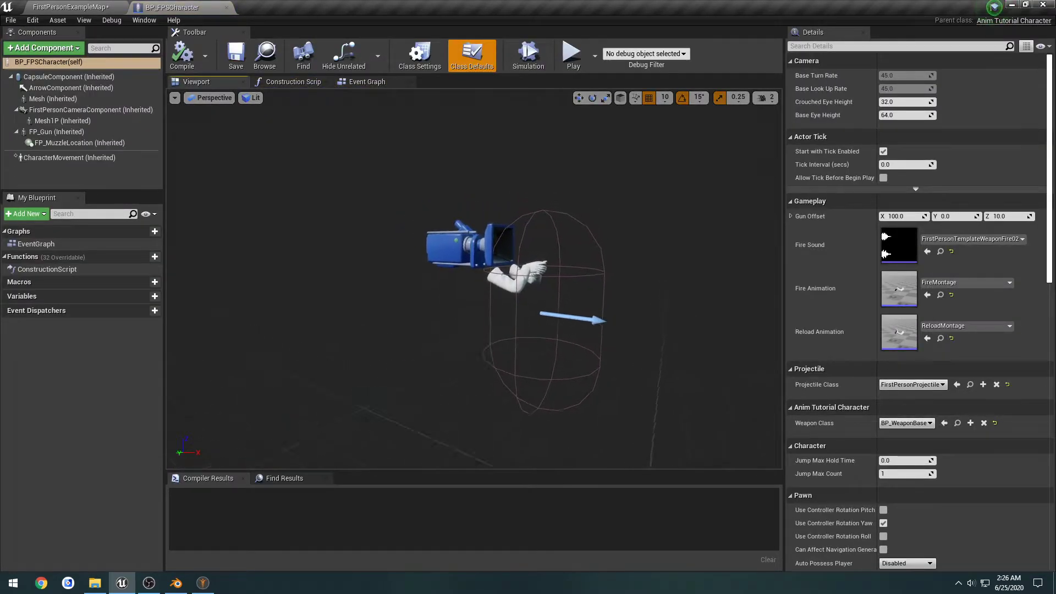
key("w")
right_click_drag(528, 363, 539, 336)
left_click(527, 347)
key("s")
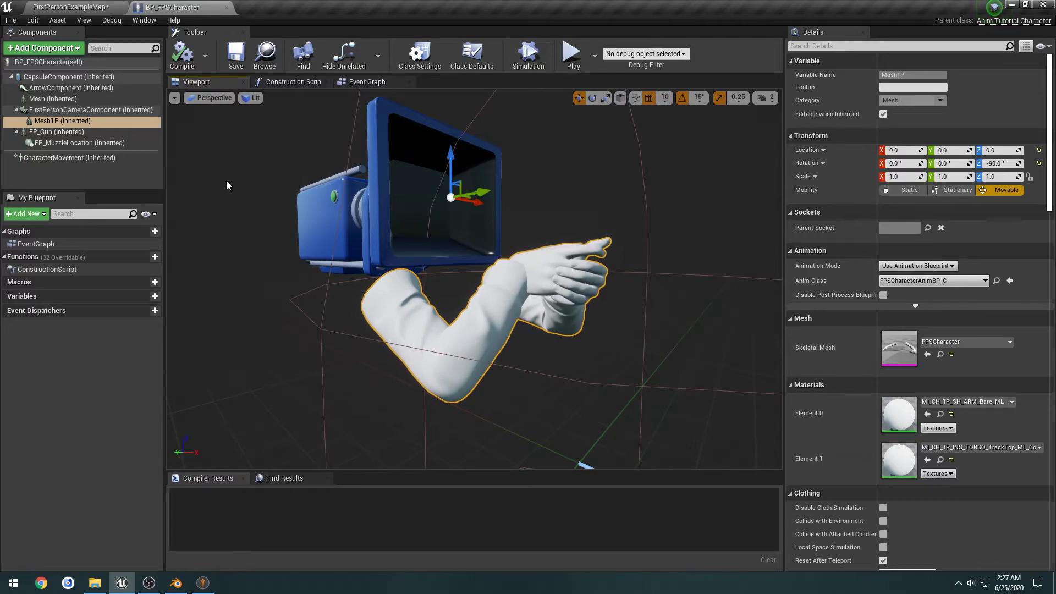
- Switch to Blender and compare the position of the armature's root bone with the Mesh1P pivot in Unreal Editor
left_click(176, 582)
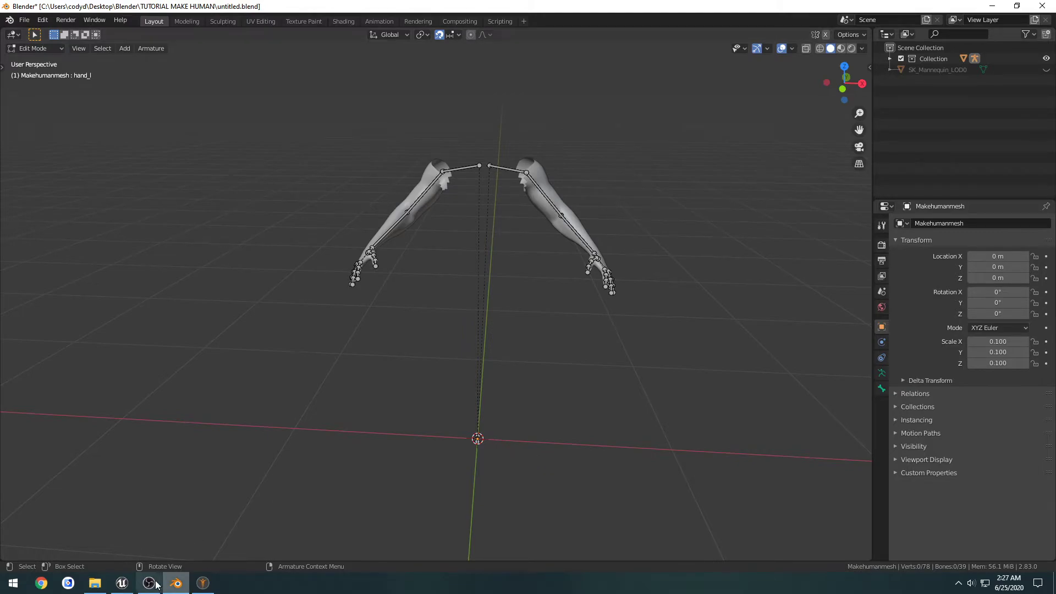
left_click(130, 586)
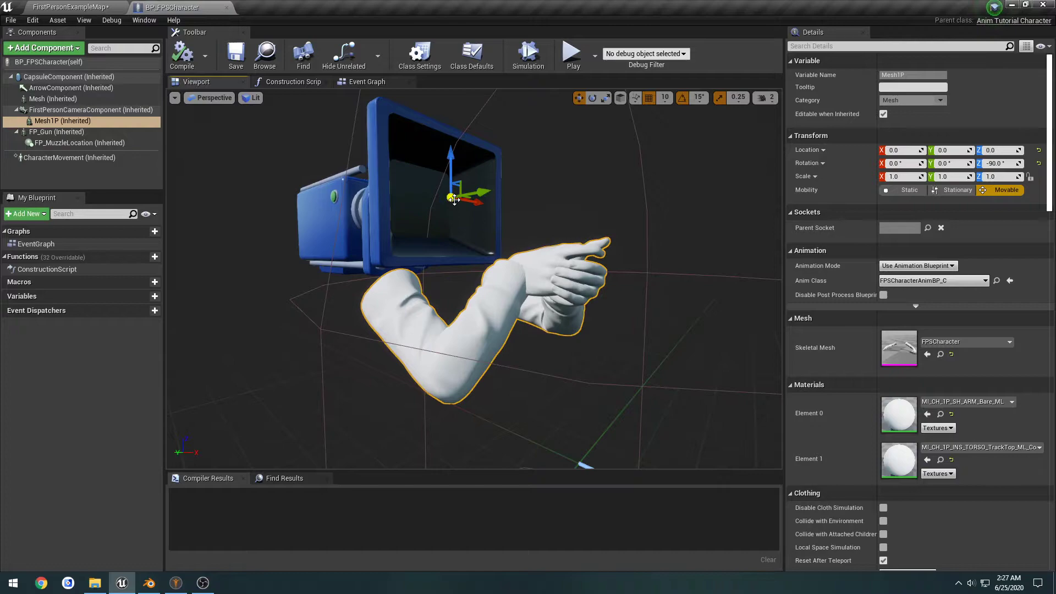
left_click(154, 590)
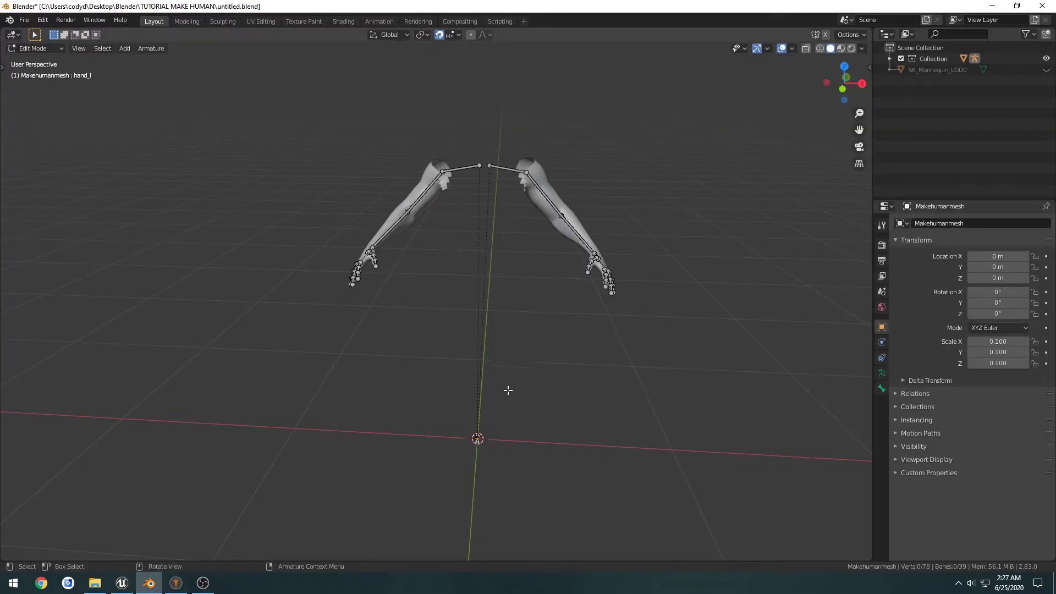
middle_click_drag(506, 391, 542, 319)
scroll(544, 311, "up", 5)
middle_click_drag(586, 244, 423, 372, "shift")
scroll(383, 332, "down", 5)
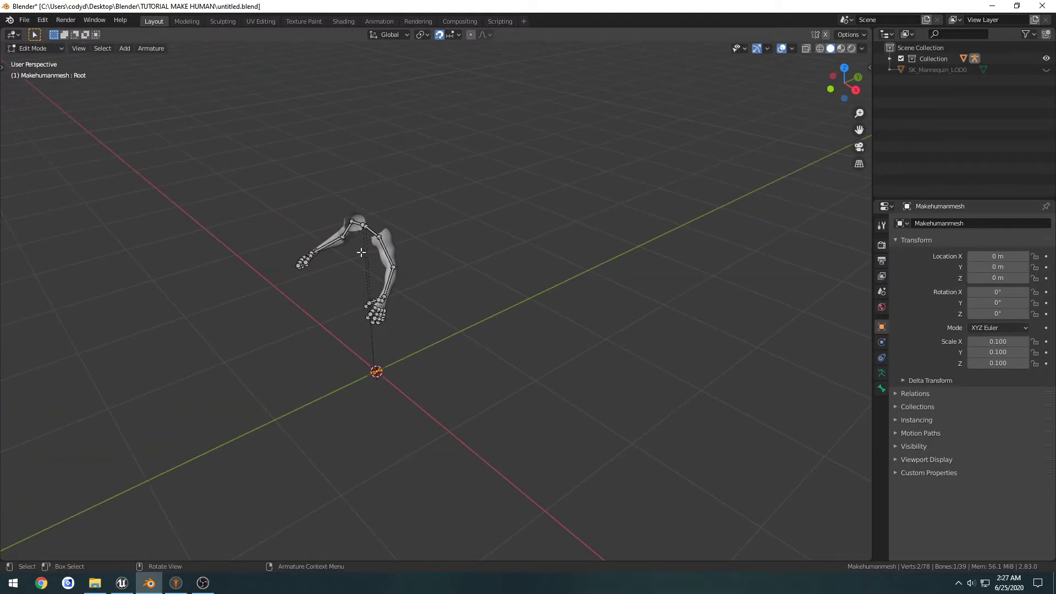
- Try raising the Mesh1P arms to a Z location of 210 in Unreal Editor, and undo the move
left_click(121, 583)
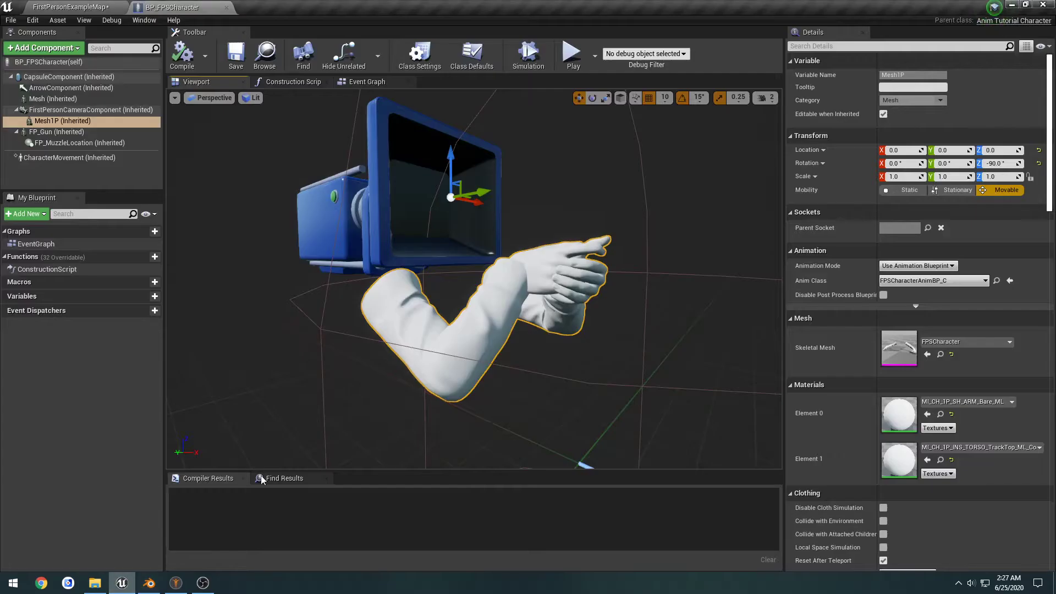
scroll(425, 325, "down", 5)
left_click_drag(470, 244, 468, 99)
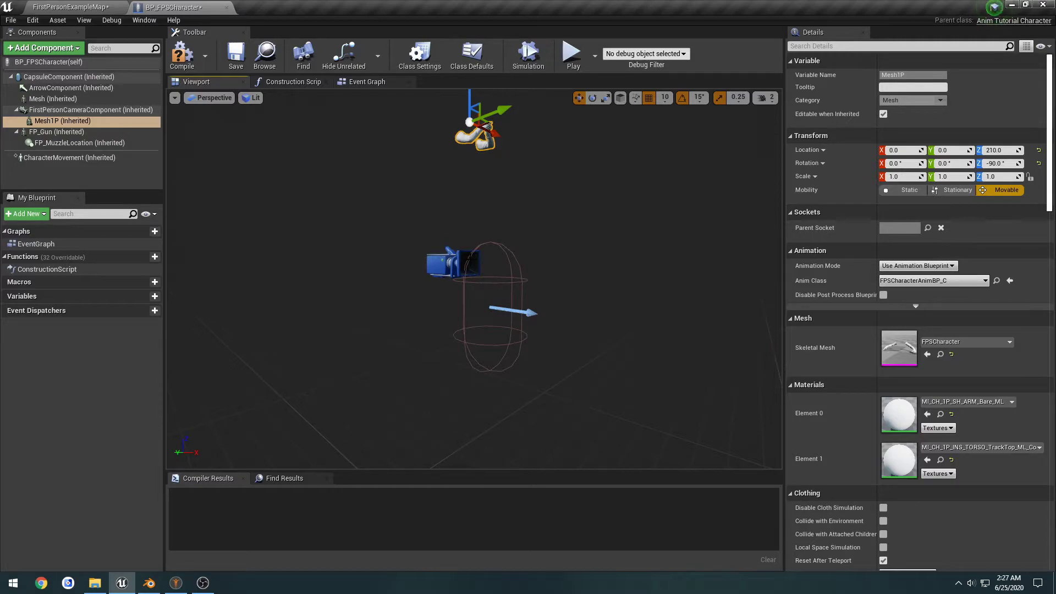
left_click(149, 581)
middle_click_drag(374, 388, 413, 391)
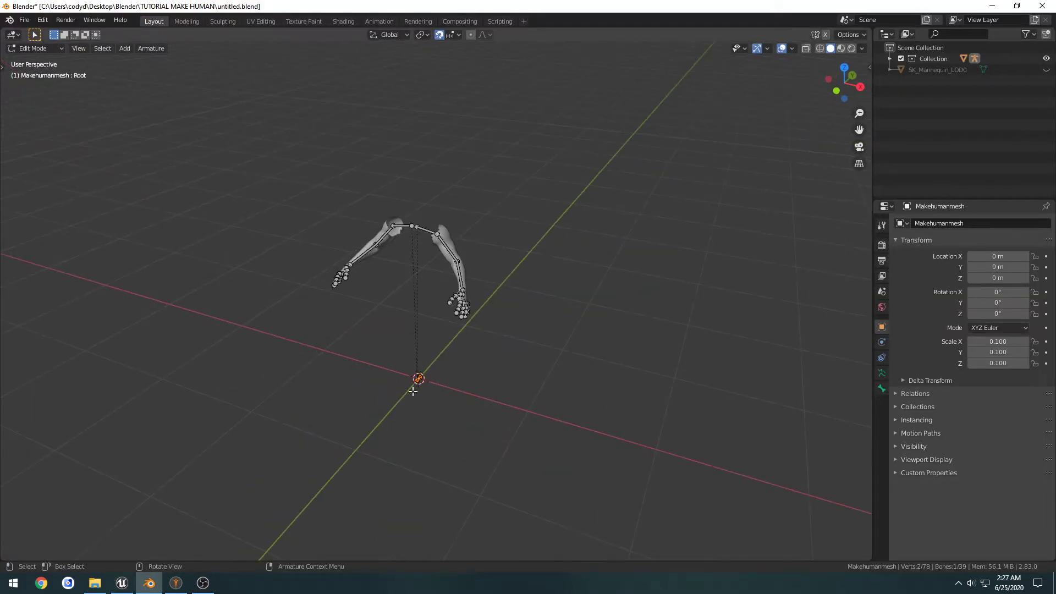
key("alt+Tab")
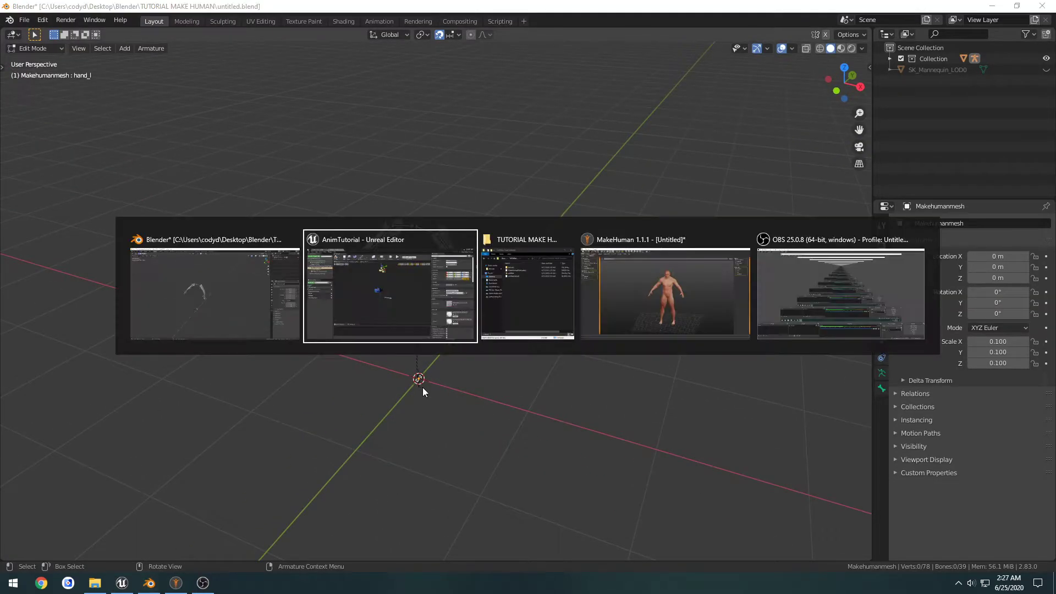
key("ctrl+z")
- Switch to Blender and move the whole Makehumanmesh armature in Object Mode down along Z to -1.6 m
left_click(149, 582)
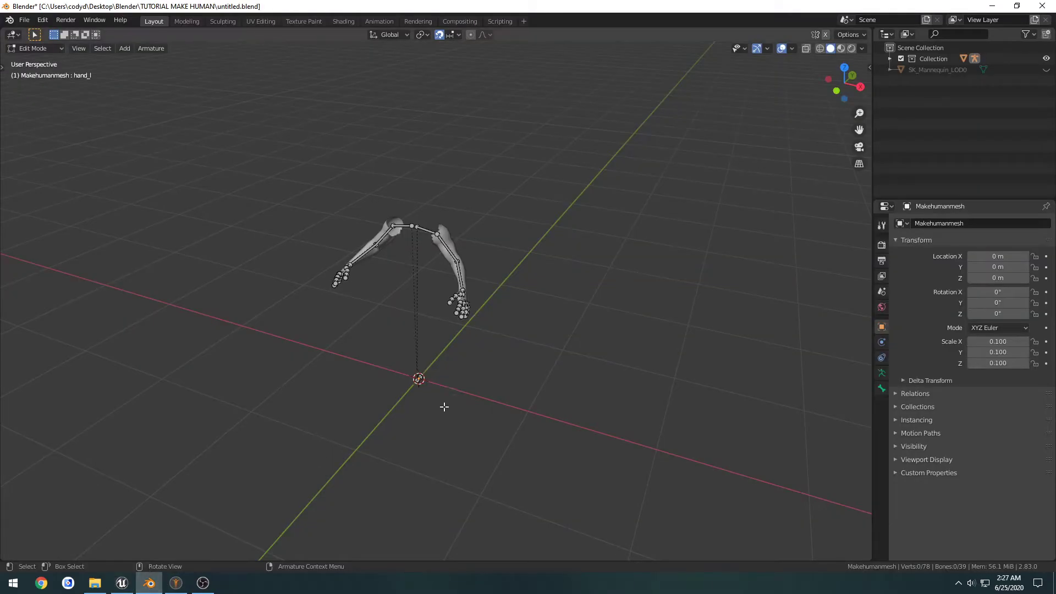
scroll(442, 409, "up", 5)
middle_click_drag(425, 429, 473, 455)
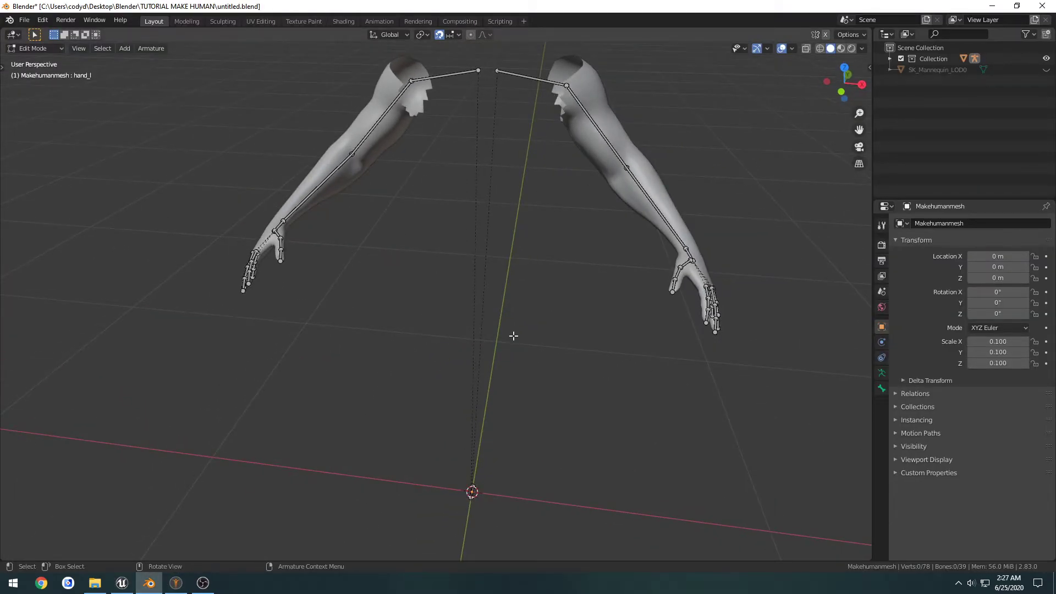
key("ctrl+Tab")
left_click(453, 327)
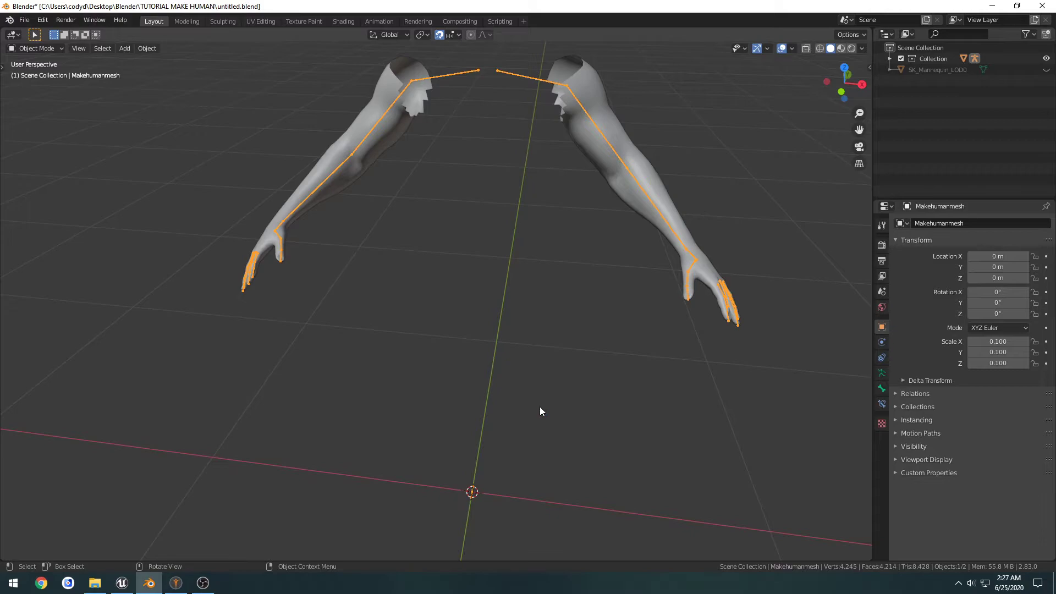
key("KP_1")
middle_click_drag(612, 269, 576, 294, "shift")
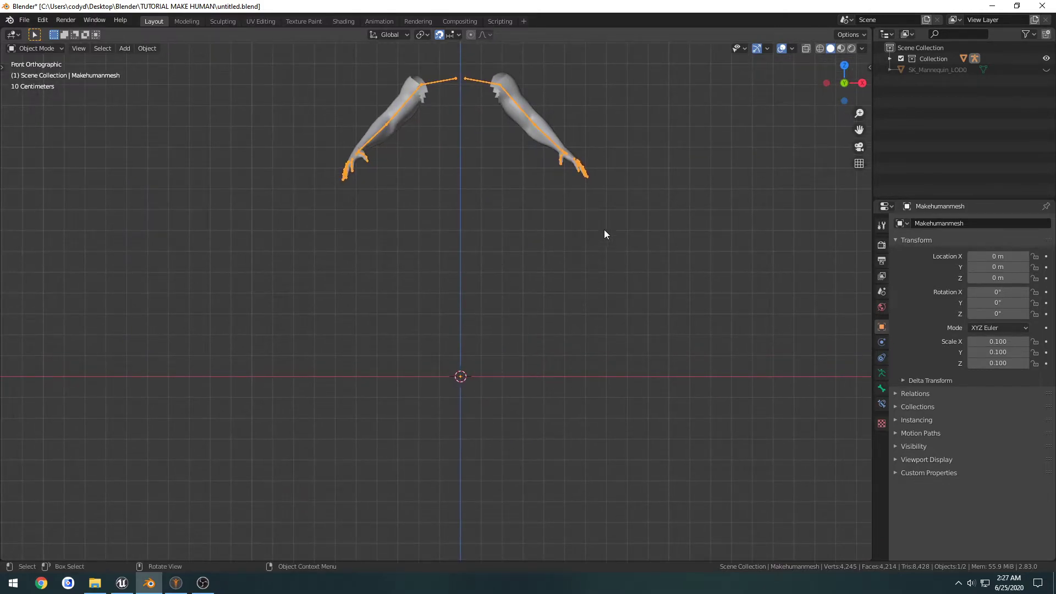
key("g")
key("z")
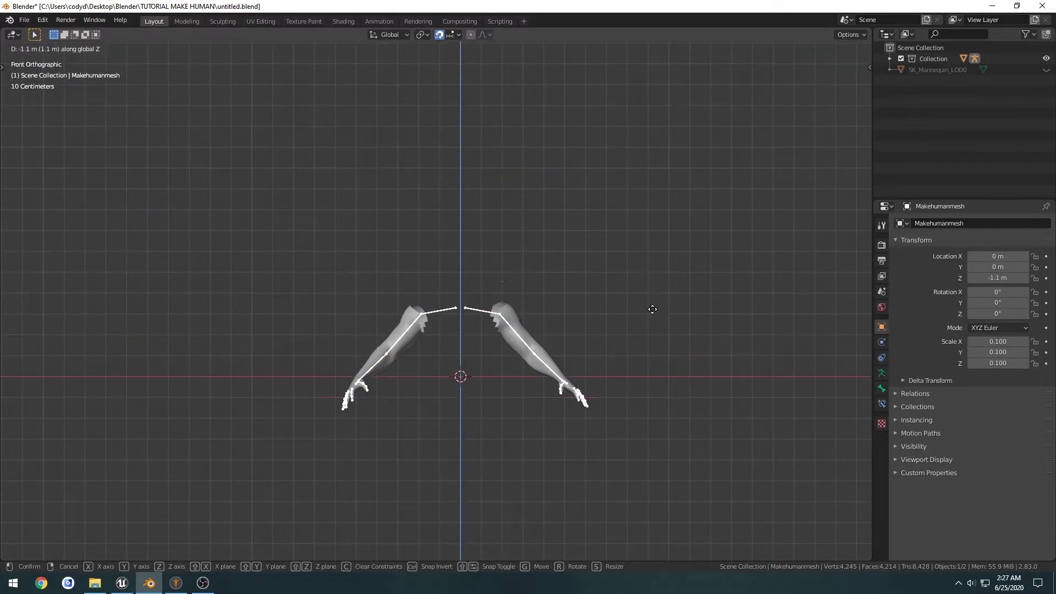
left_click(672, 428)
middle_click_drag(674, 377, 676, 178, "shift")
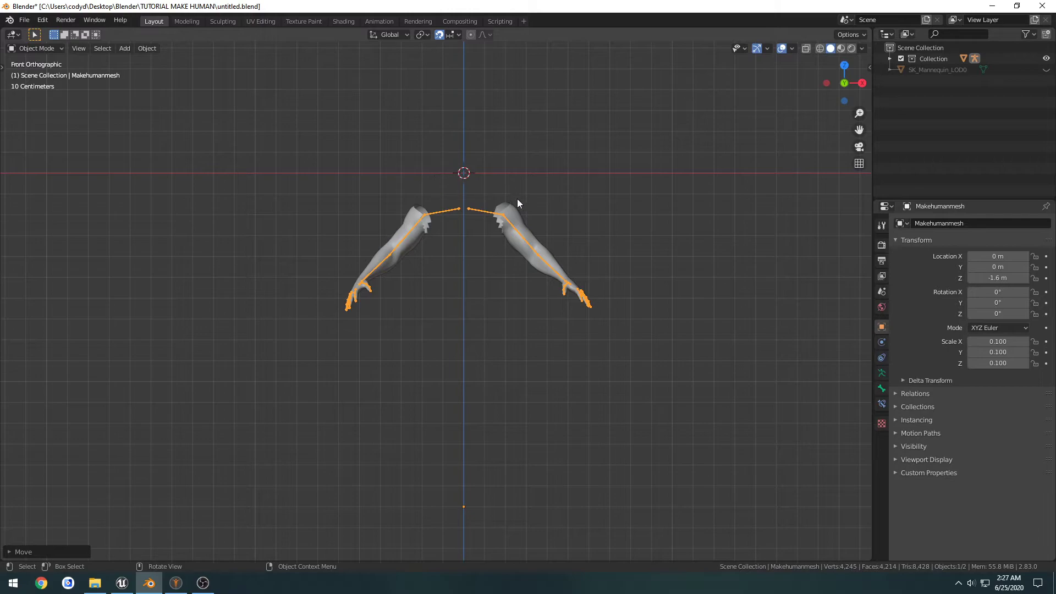
- In Edit Mode, move only the armature's root bone straight up along Z to the world origin
key("ctrl+Tab")
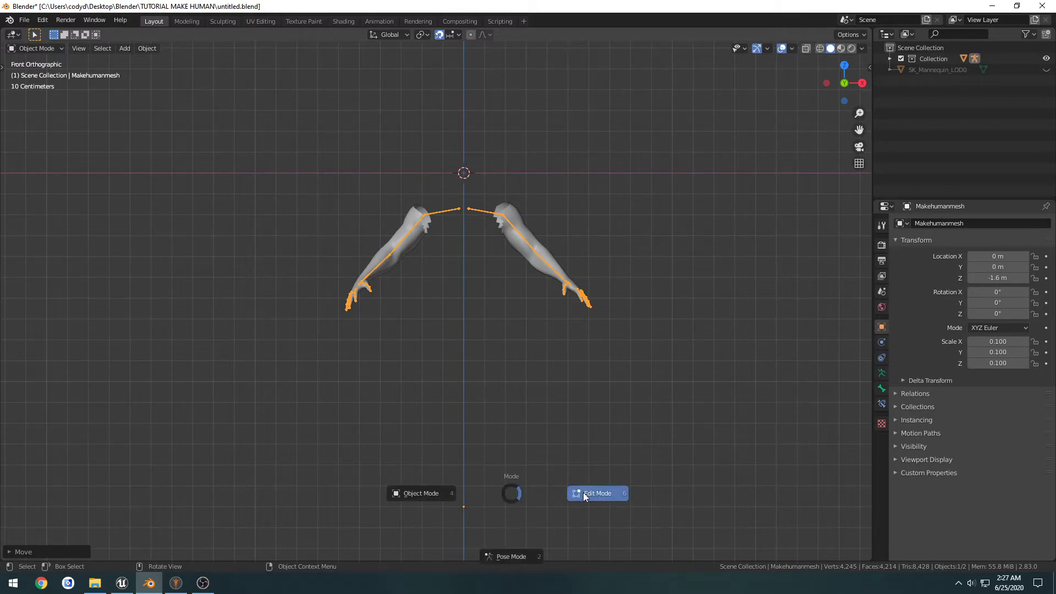
left_click(599, 493)
middle_click_drag(600, 493, 391, 530)
left_click(392, 530)
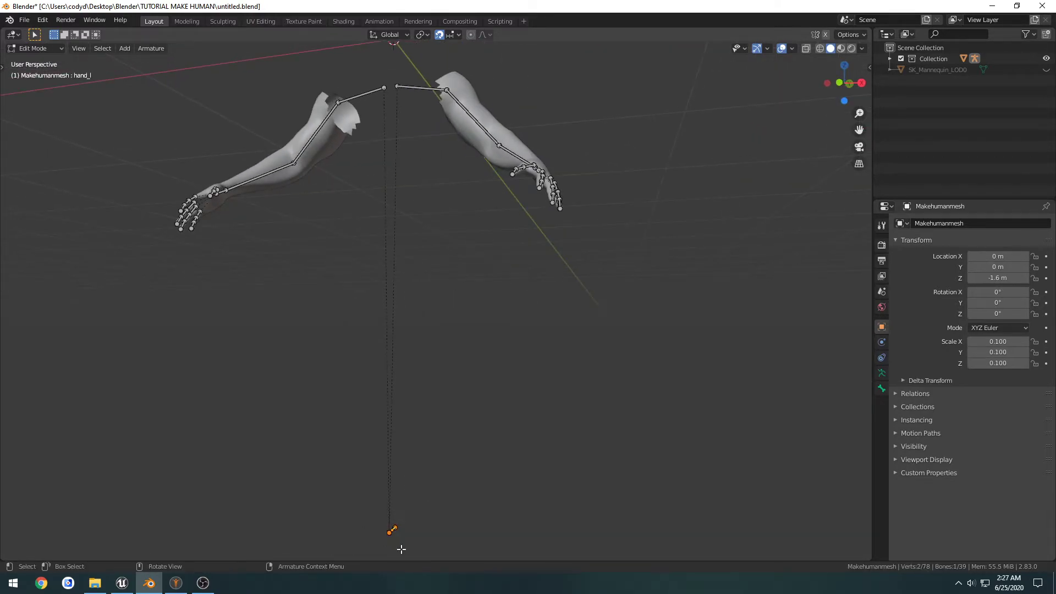
key("KP_1")
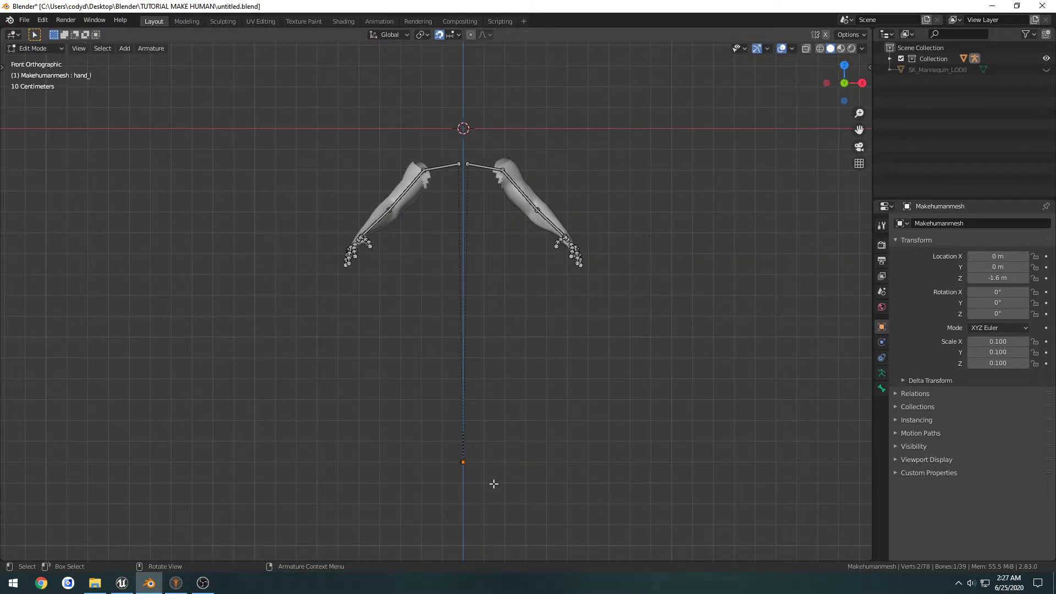
key("g")
key("z")
left_click(511, 151)
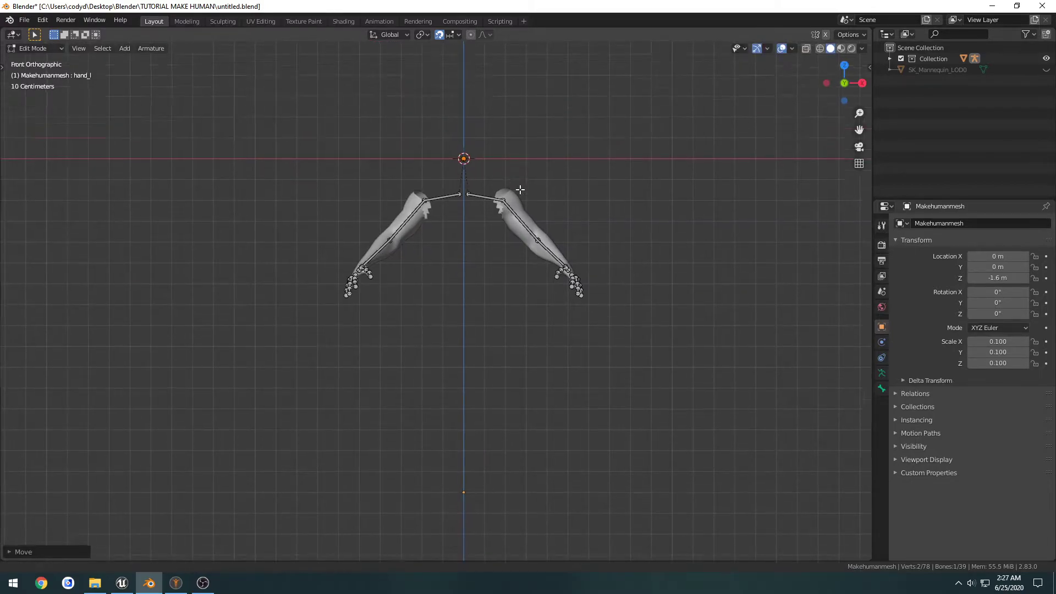
- In the right side view, move the selected root bone about 0.027 m along Y so its head sits near the world origin
scroll(497, 304, "up", 5)
middle_click_drag(459, 220, 182, 312)
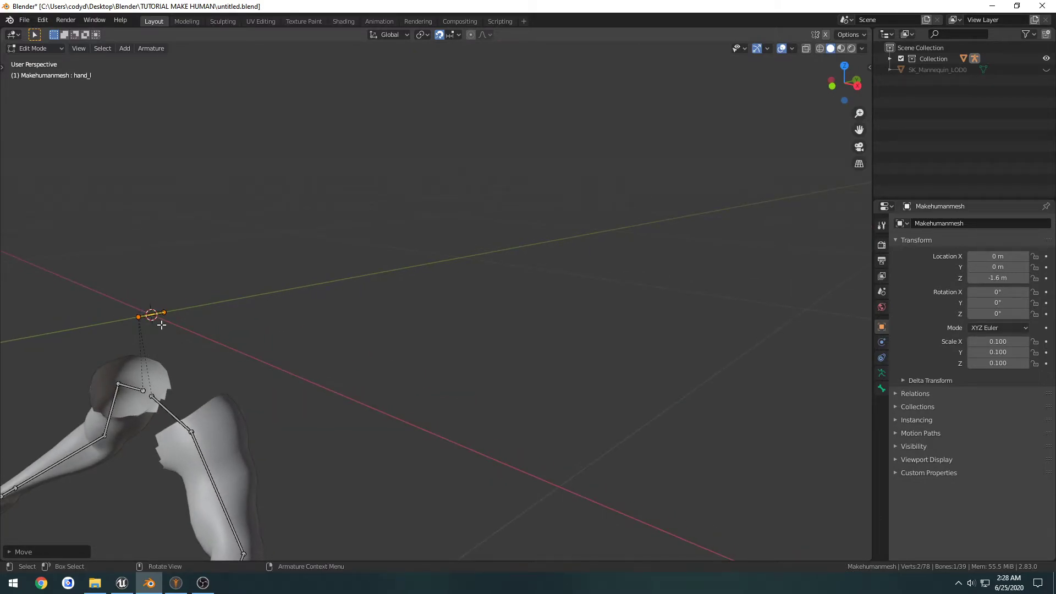
key("KP_3")
middle_click_drag(198, 286, 410, 341, "shift")
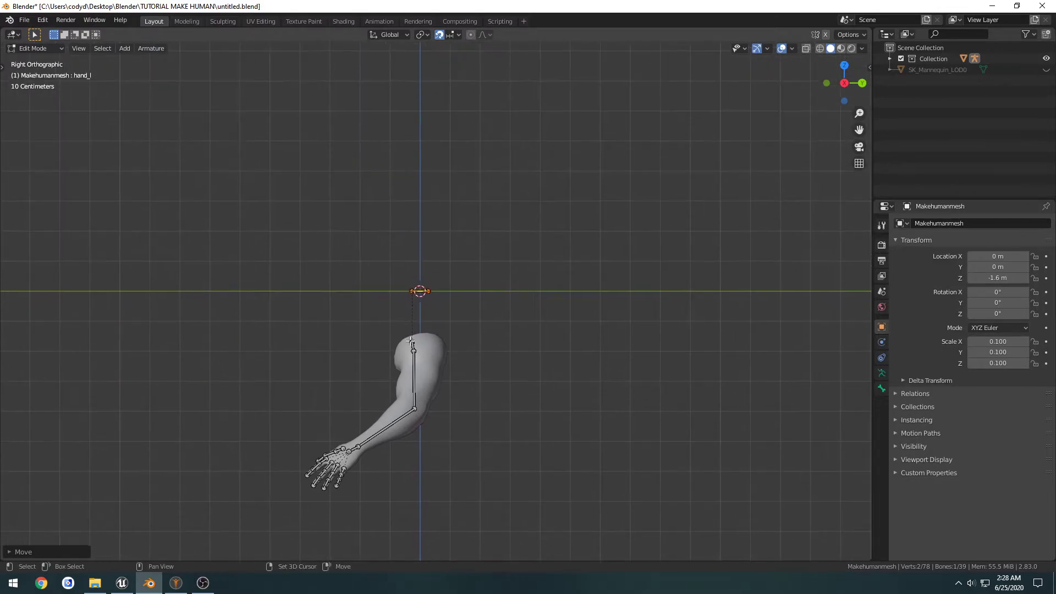
scroll(410, 342, "up", 10)
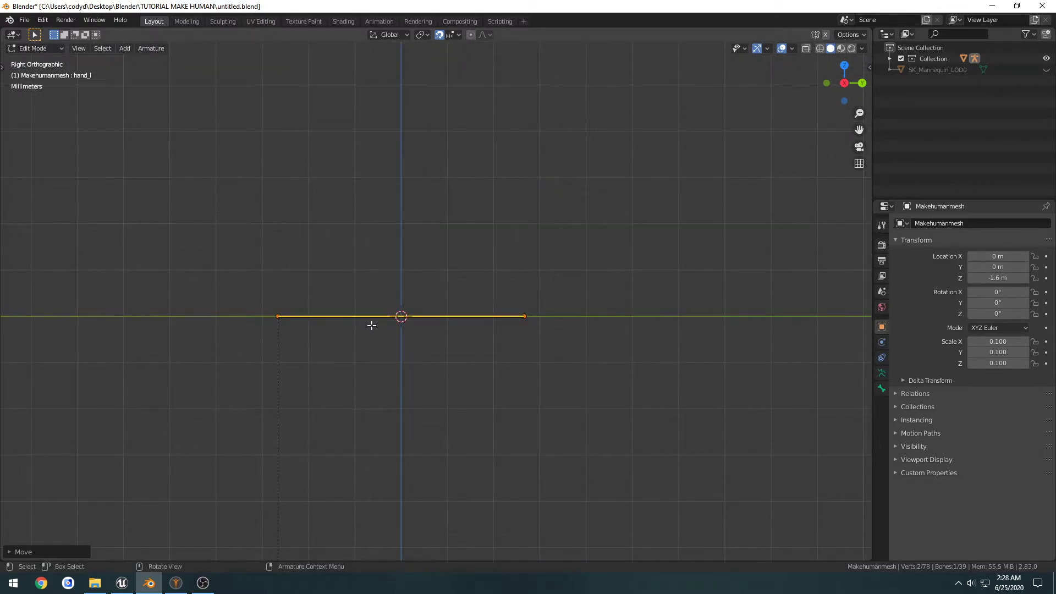
key("g")
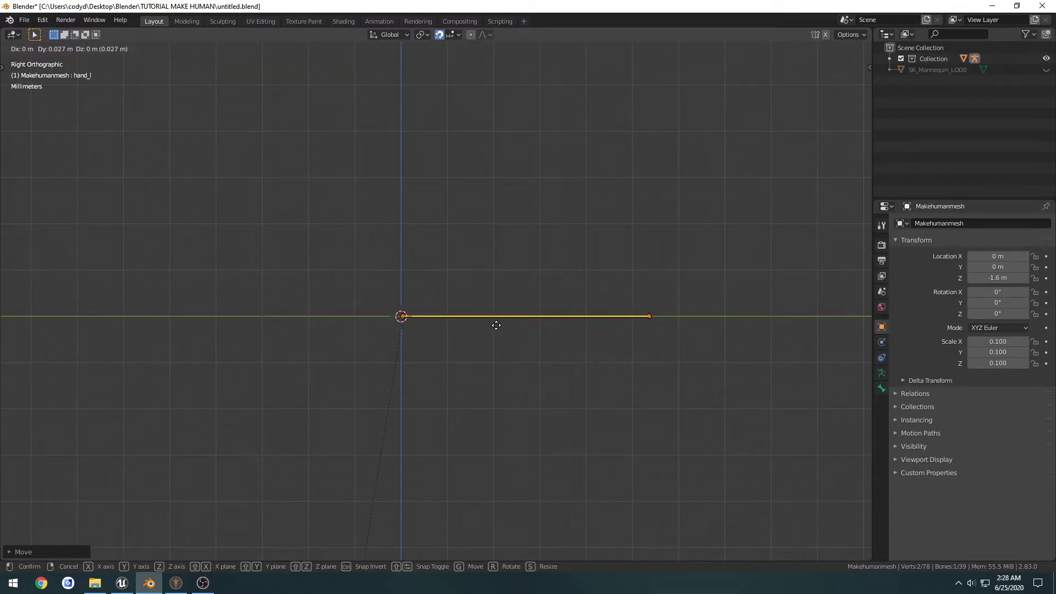
left_click(496, 325)
- With snapping off, nudge the root bone back along Y until its head meets the world origin, and re-enable snapping
scroll(422, 337, "up", 6)
scroll(414, 345, "up", 5)
middle_click_drag(358, 362, 446, 327, "shift")
scroll(431, 342, "up", 9)
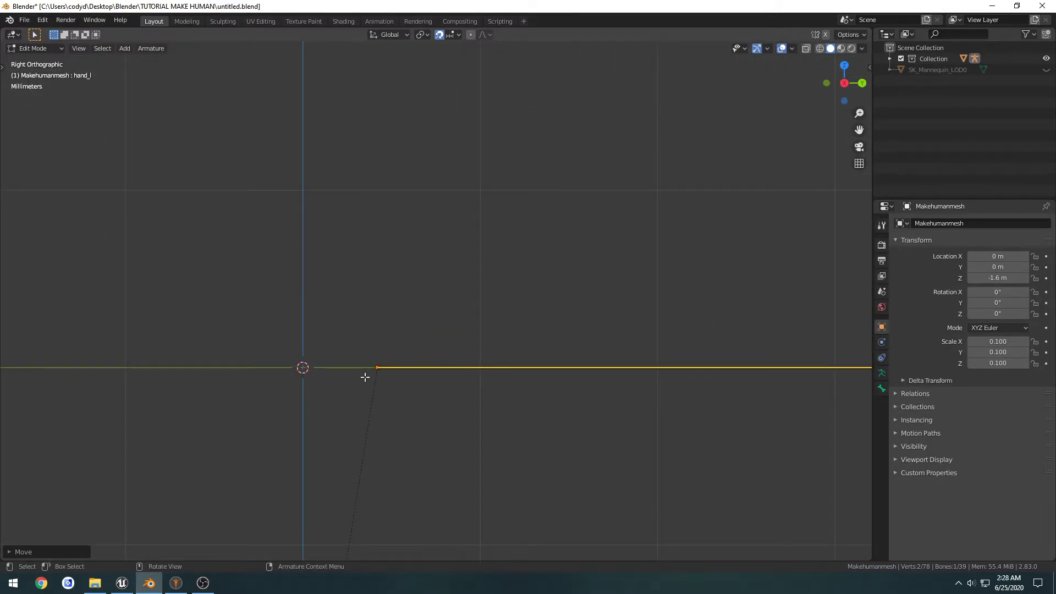
key("g")
key("x")
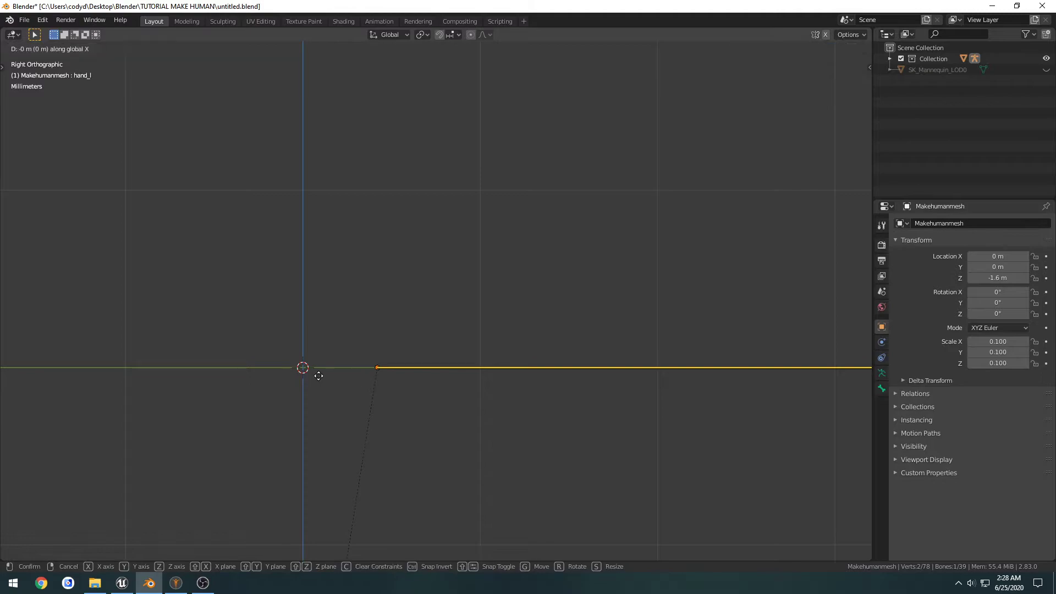
key("y")
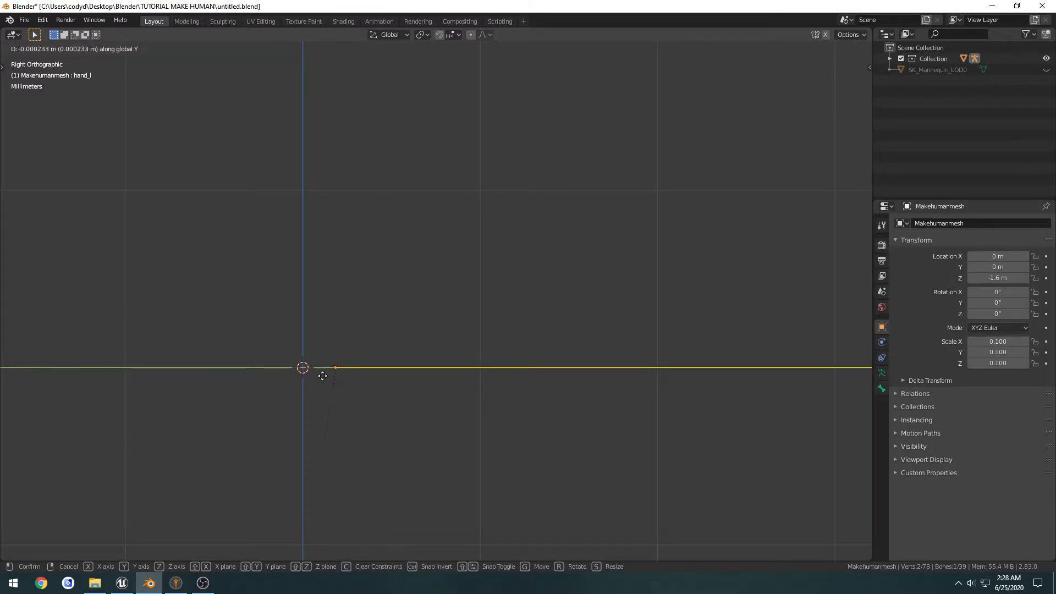
left_click(291, 374)
key("shift+Tab")
- Check the root bone's position above the arms and compare it with the camera and arms of BP_FPSCharacter in Unreal Editor
scroll(391, 380, "down", 15)
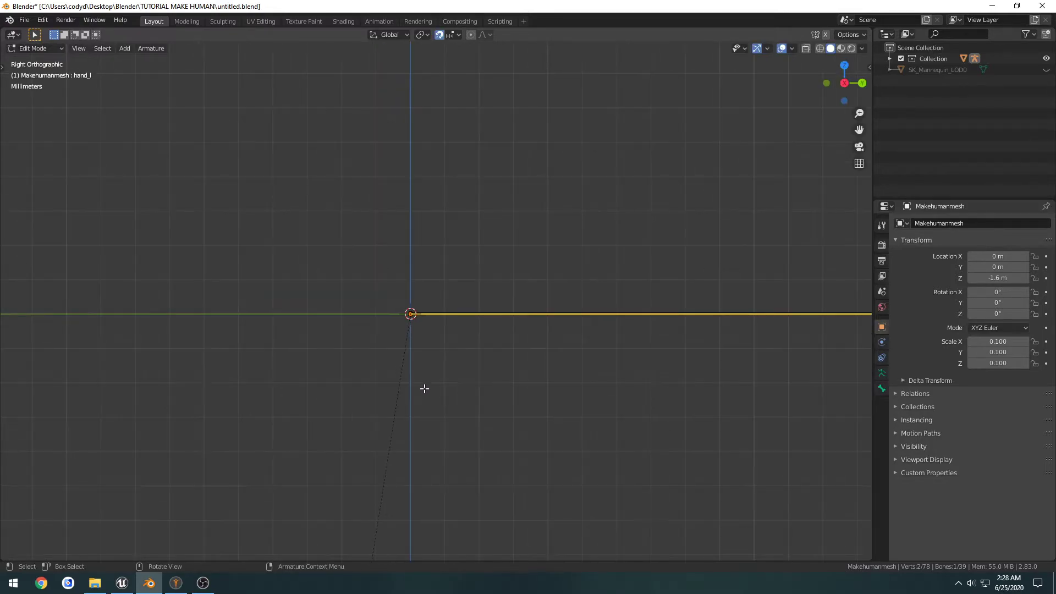
scroll(428, 382, "down", 7)
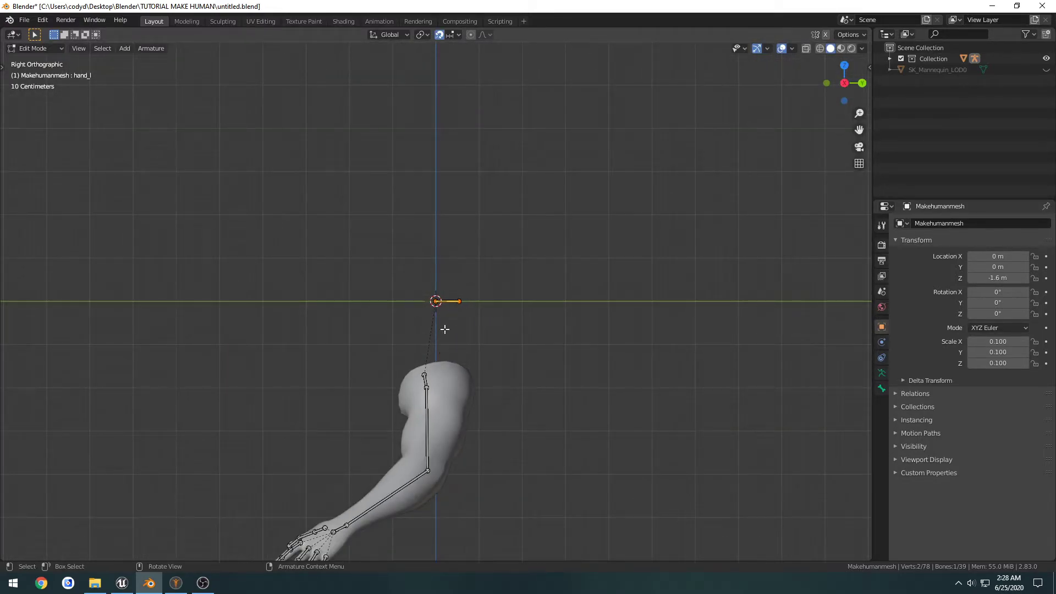
scroll(374, 372, "down", 3)
middle_click_drag(374, 372, 486, 383)
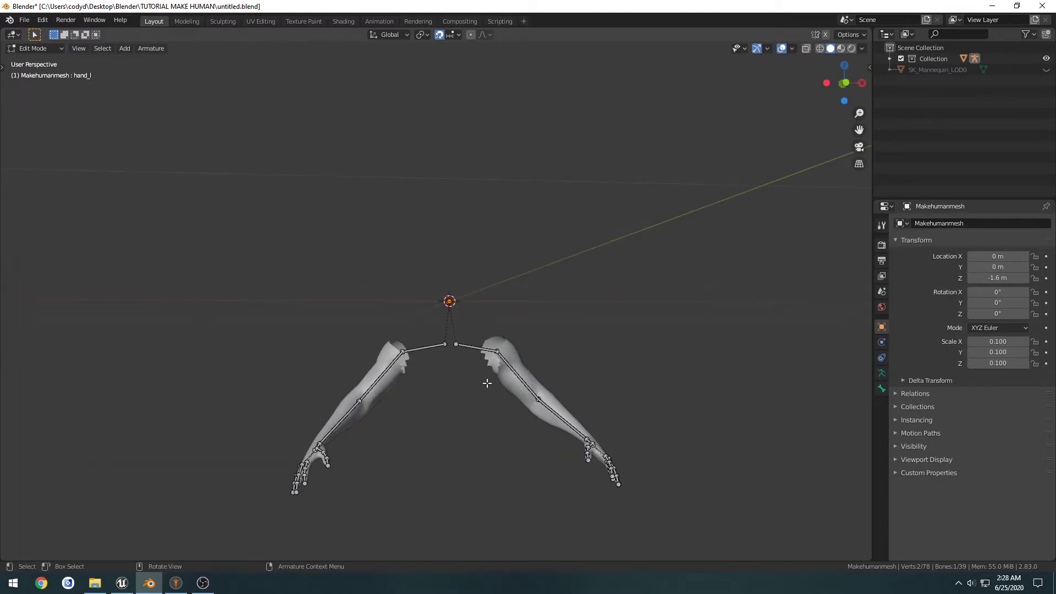
left_click(121, 582)
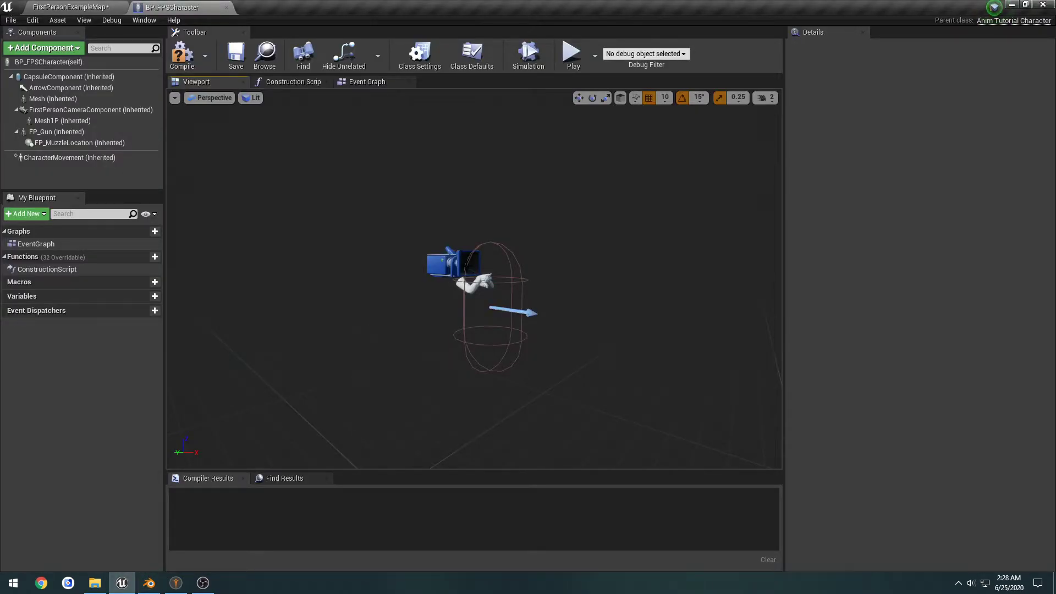
scroll(491, 324, "up", 5)
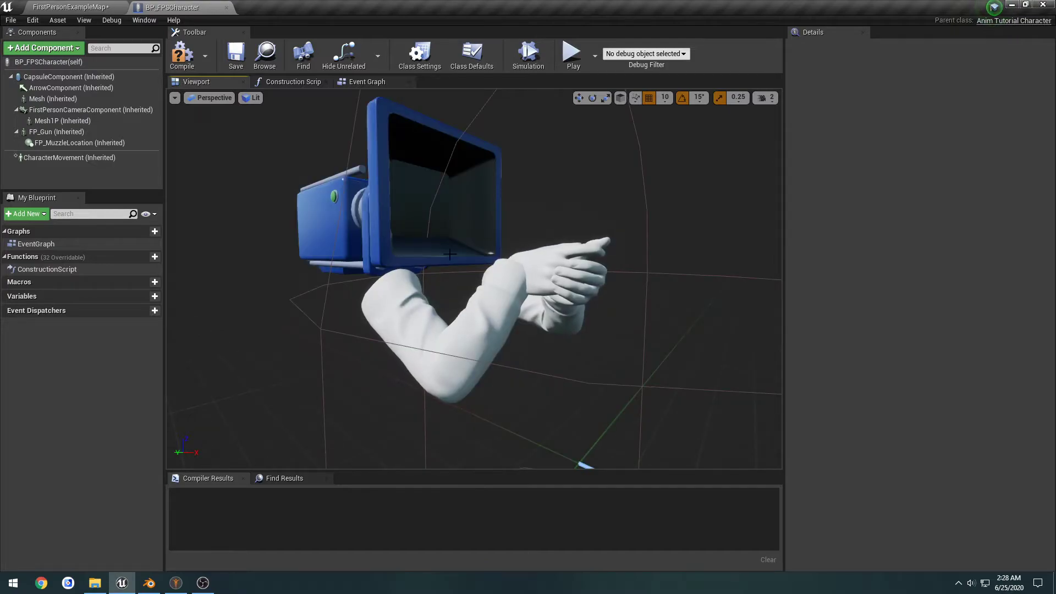
left_click(150, 582)
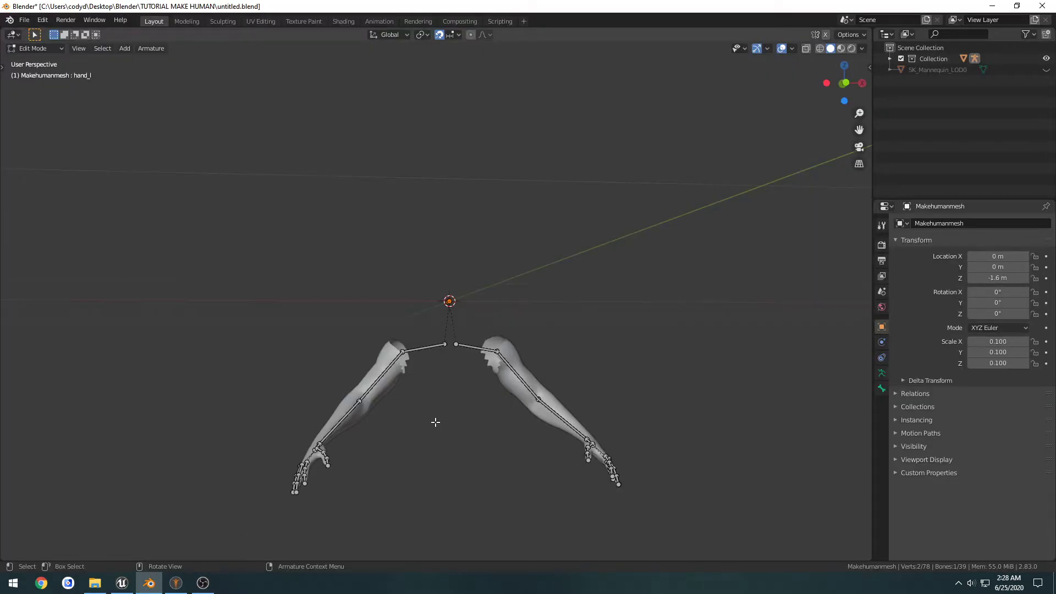
- Switch the Makehumanmesh armature to Object Mode, show its transform values, and apply all of its transforms
scroll(435, 421, "down", 1)
key("n")
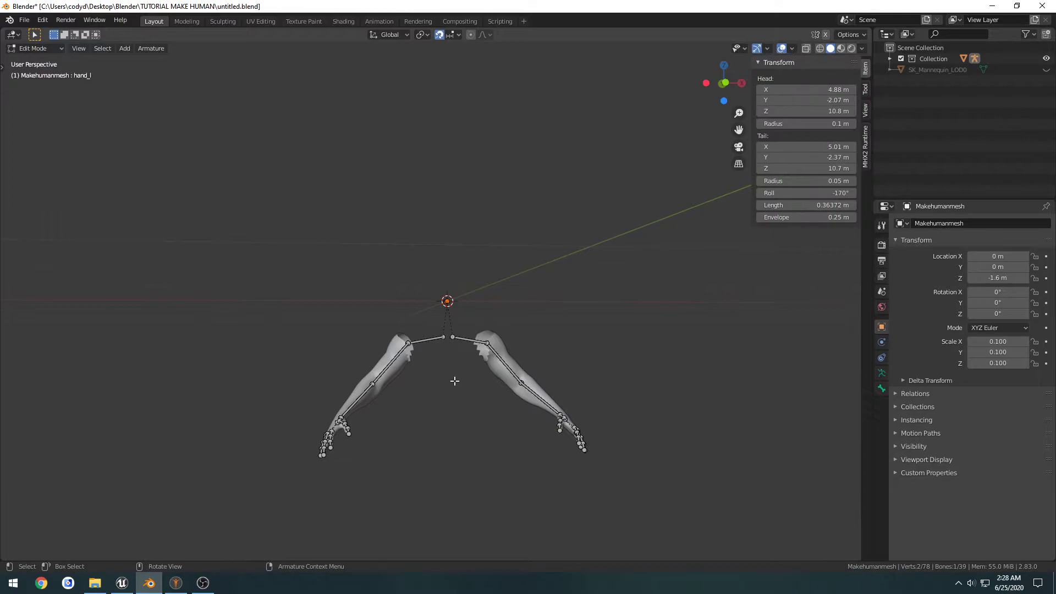
left_click(434, 339)
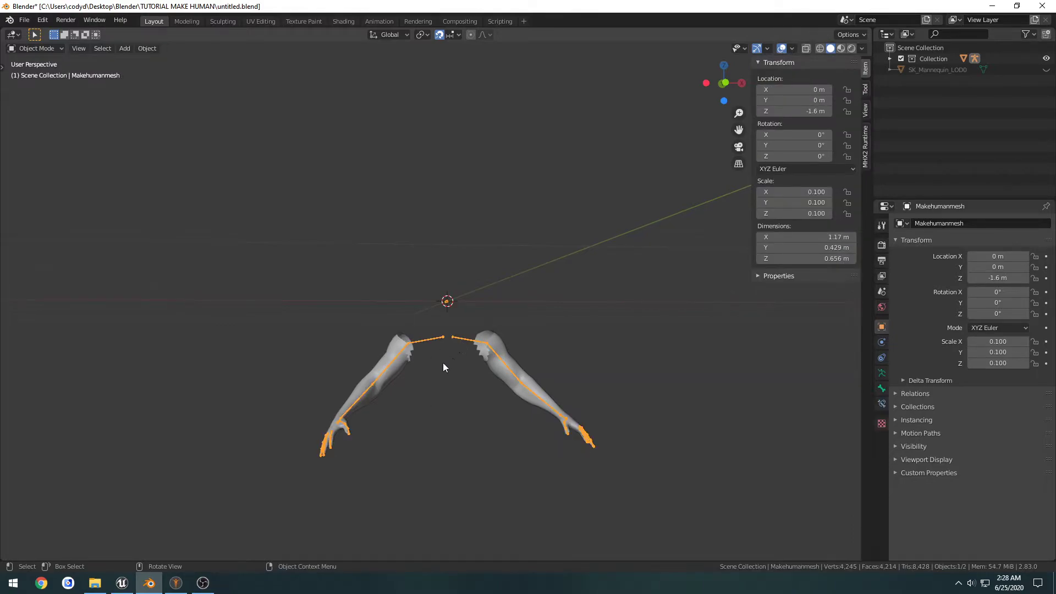
middle_click_drag(443, 362, 414, 368, "shift")
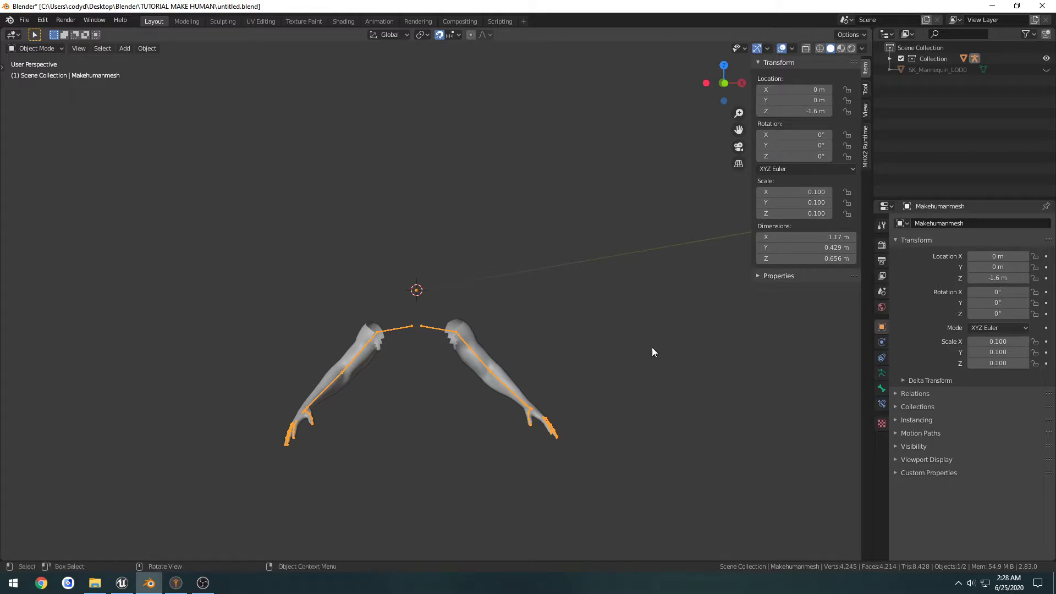
key("ctrl")
key("ctrl+a")
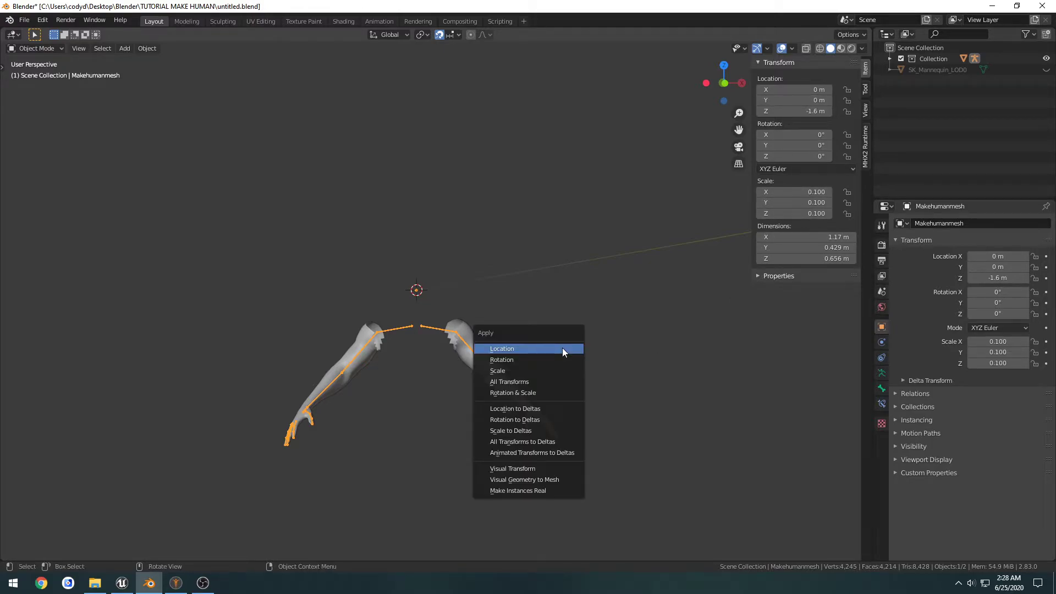
left_click(528, 384)
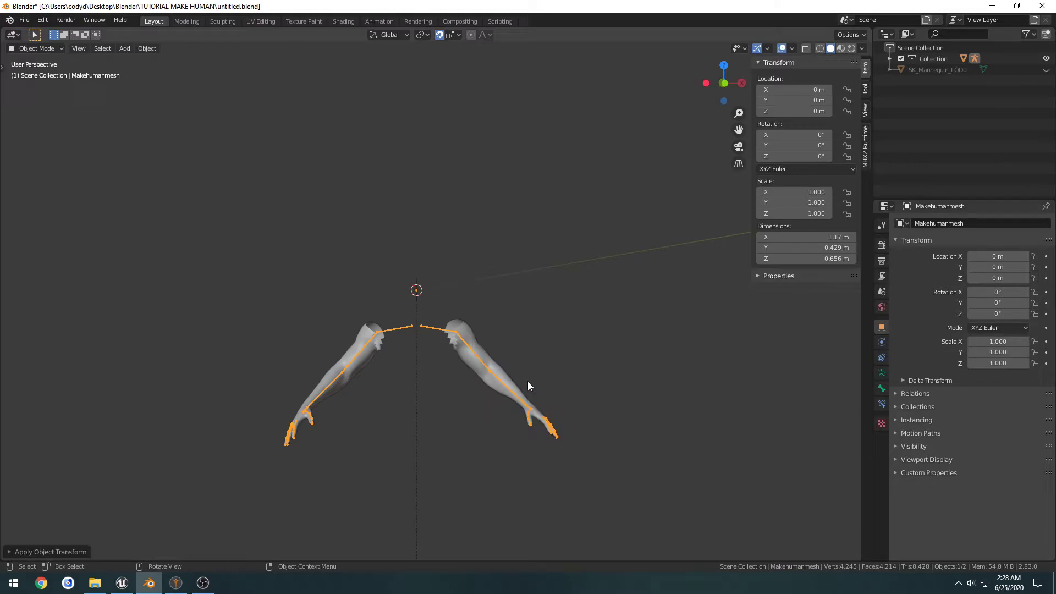
- Apply all transforms to the Makehumanmesh:Body arm mesh, save the Blender file, and hide the transform sidebar
left_click(482, 350)
key("ctrl+a")
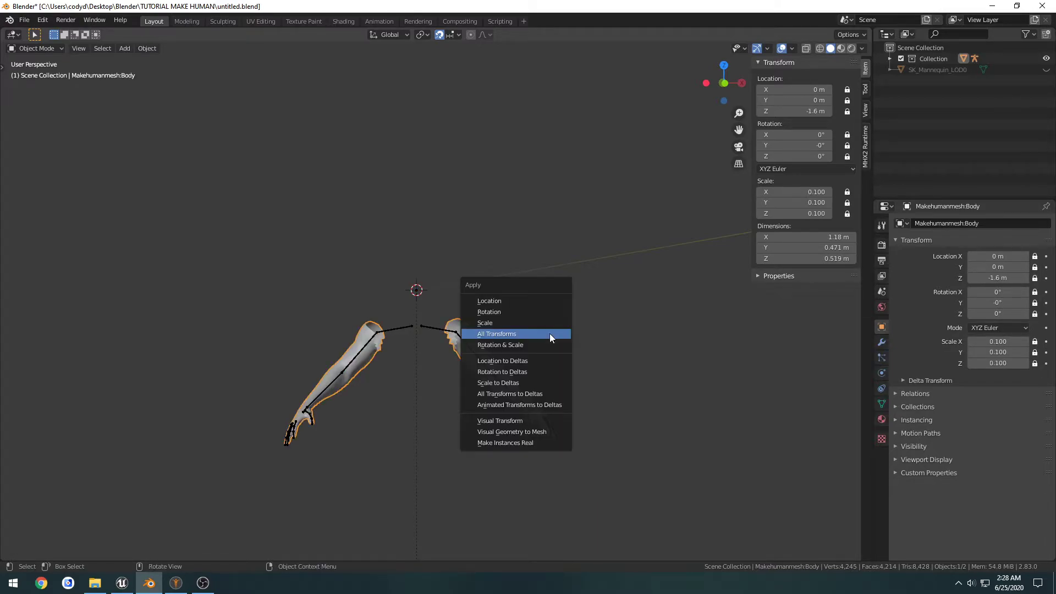
left_click(550, 337)
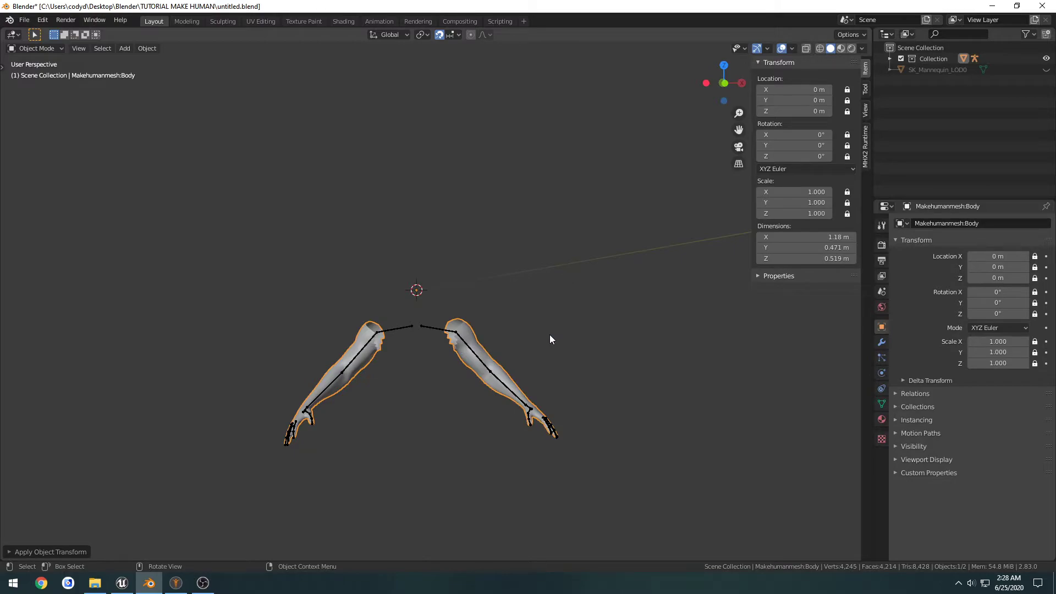
middle_click_drag(553, 341, 384, 372)
key("ctrl+s")
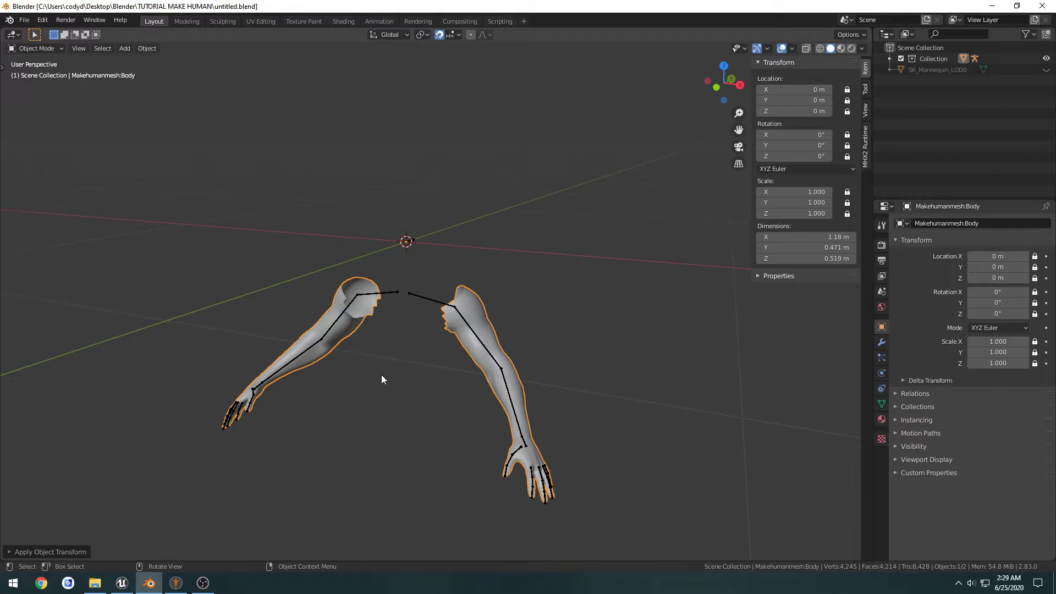
key("n")
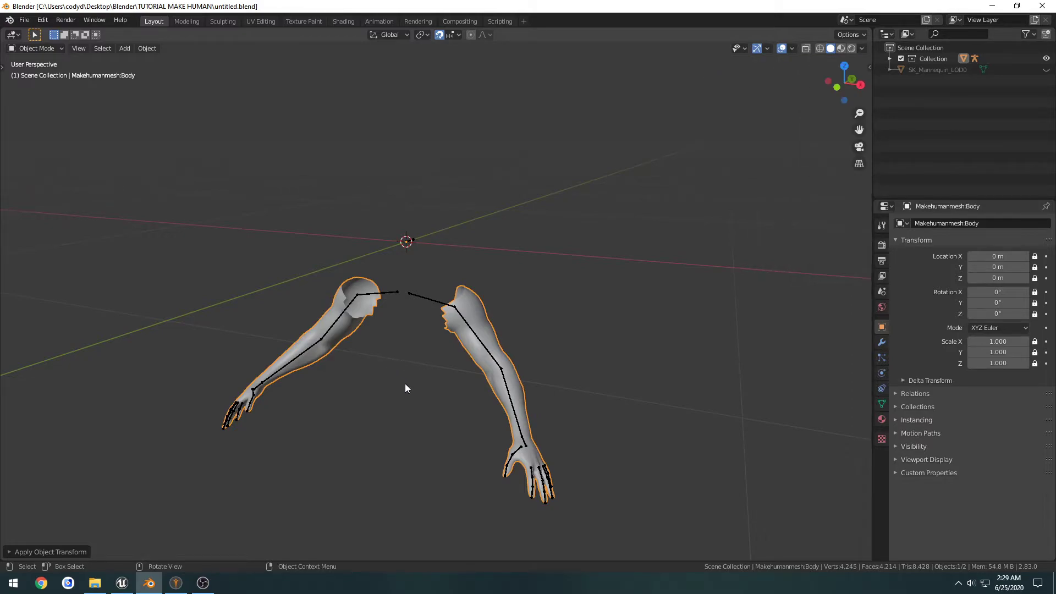
- Select the Makehumanmesh armature and enter Edit Mode
left_click(401, 379)
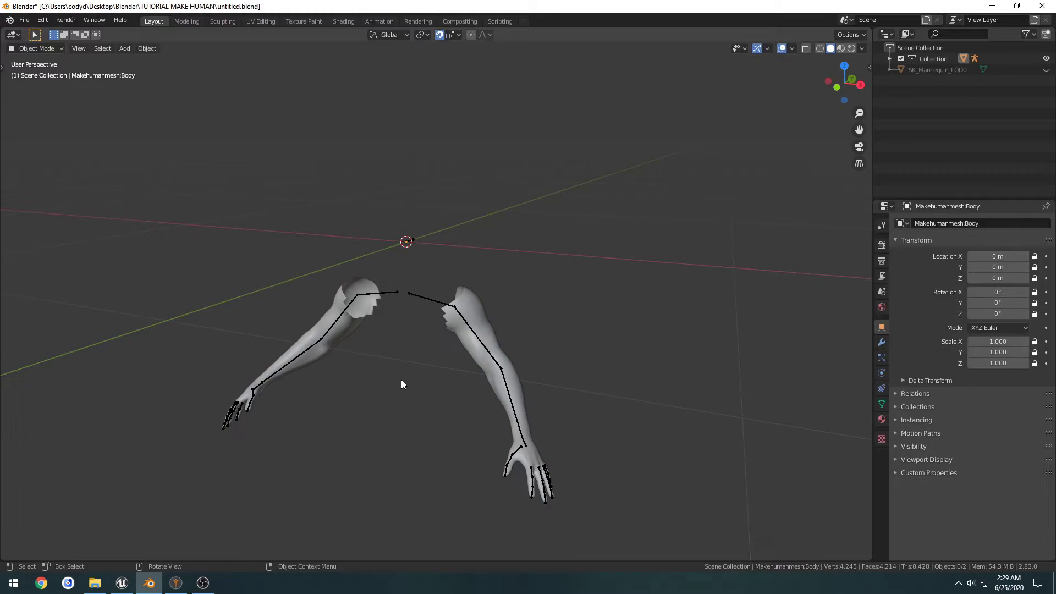
middle_click_drag(401, 380, 422, 422)
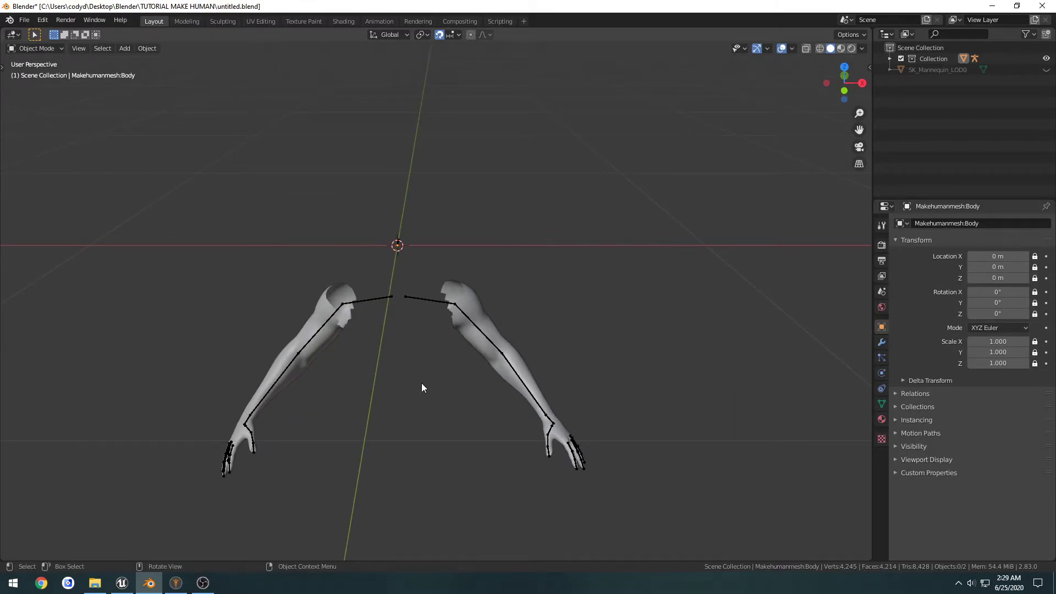
left_click(420, 298)
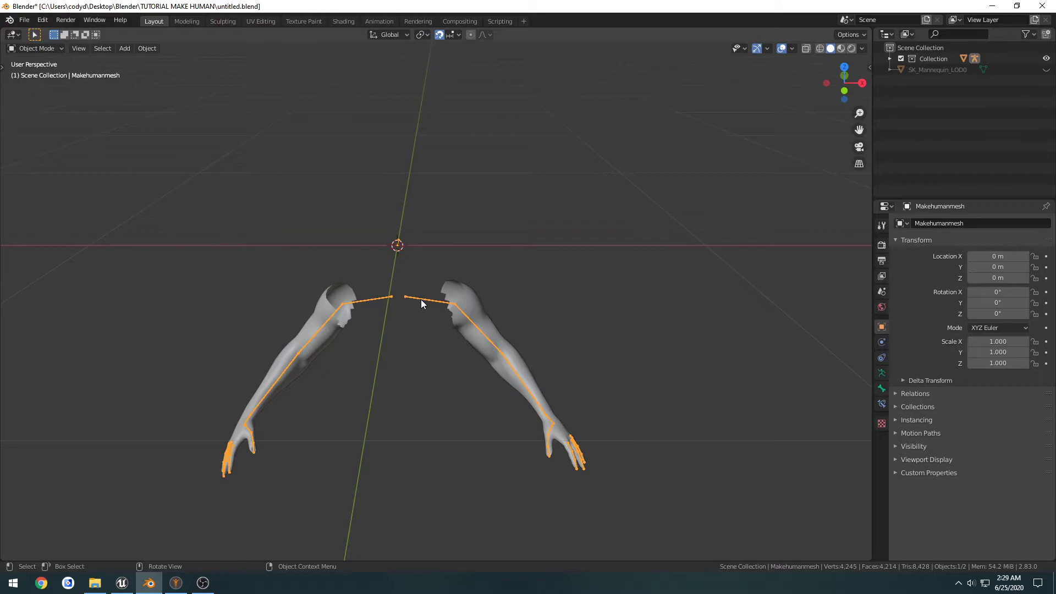
middle_click_drag(421, 299, 391, 307)
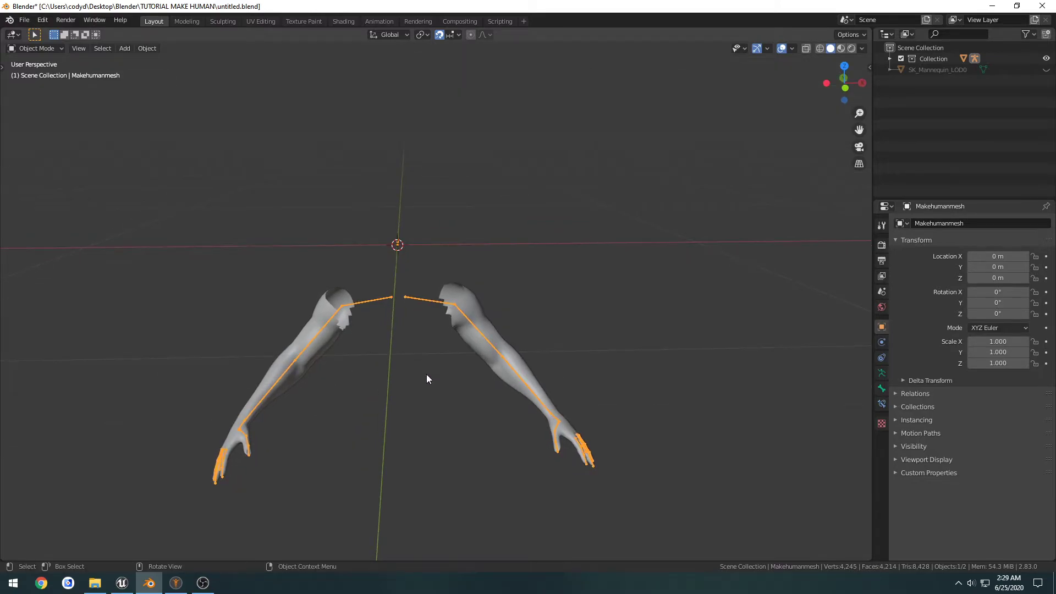
key("ctrl+Tab")
left_click(506, 376)
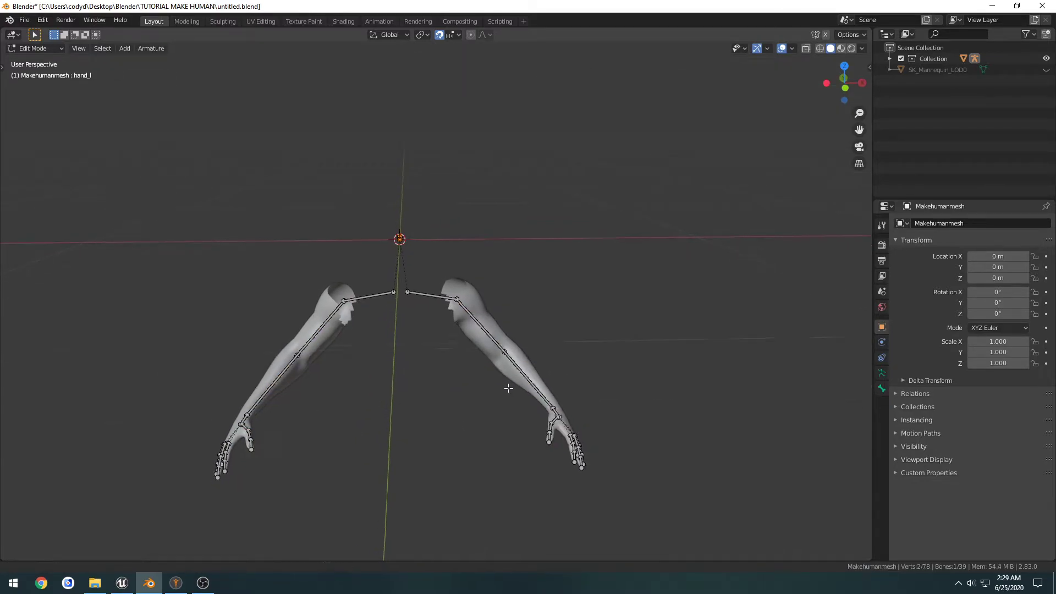
- Examine the left arm's bone chain at the wrist and check the names of the forearm and hand bones in the bone properties
middle_click_drag(508, 388, 564, 383)
middle_click_drag(312, 394, 487, 373)
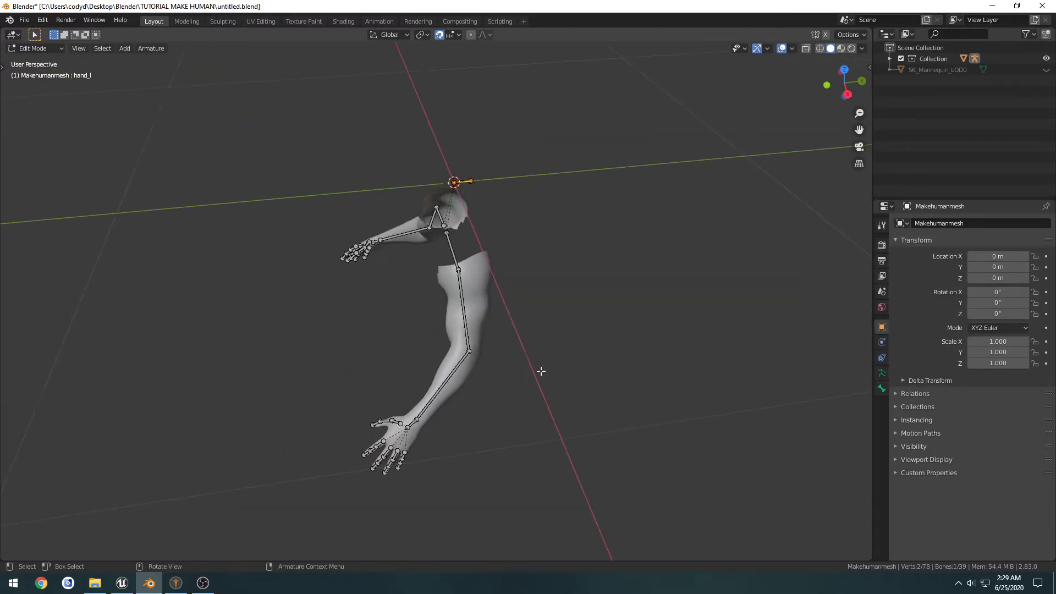
middle_click_drag(499, 365, 466, 296)
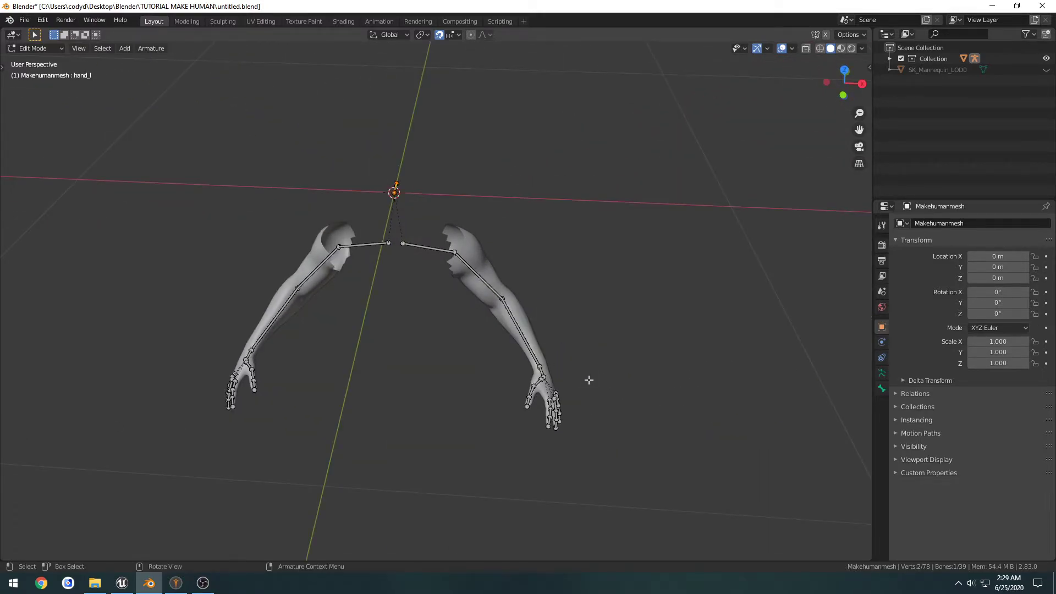
middle_click_drag(589, 380, 475, 337)
middle_click_drag(501, 385, 480, 393)
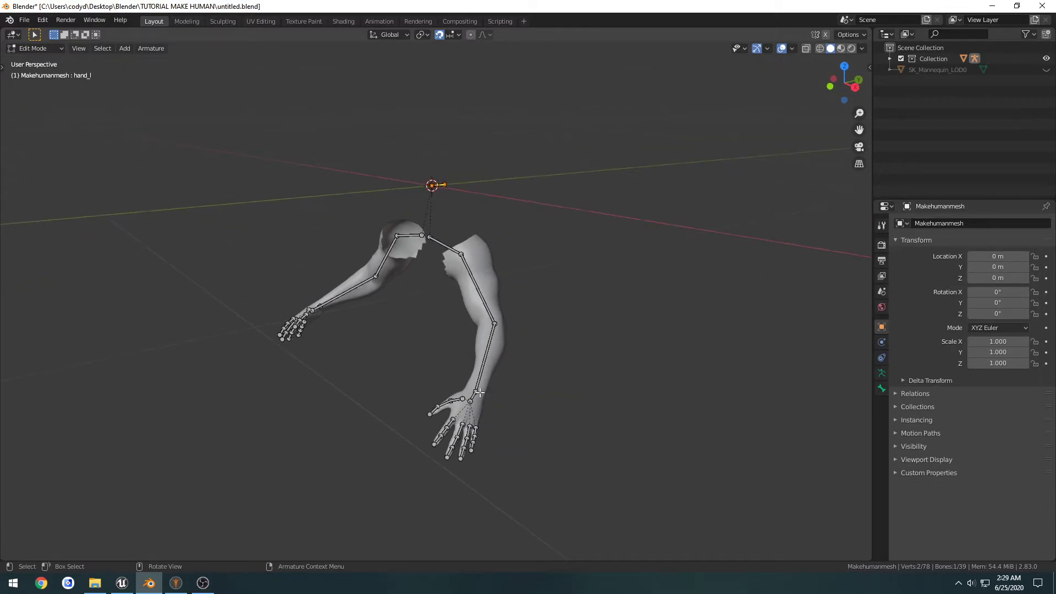
scroll(522, 426, "up", 3)
middle_click_drag(549, 407, 491, 336, "shift")
middle_click_drag(491, 348, 462, 363)
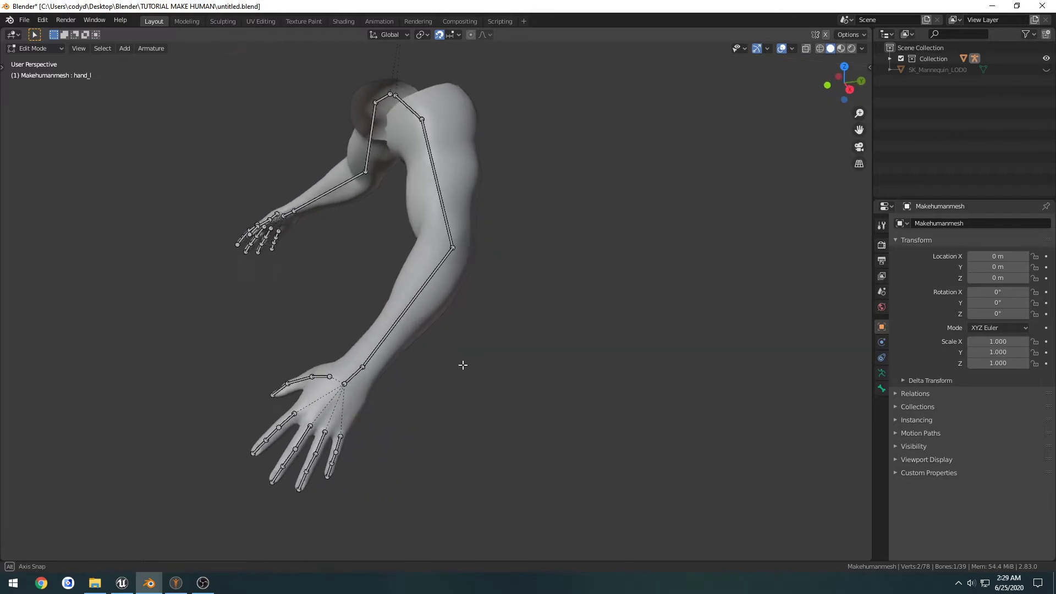
left_click(361, 367)
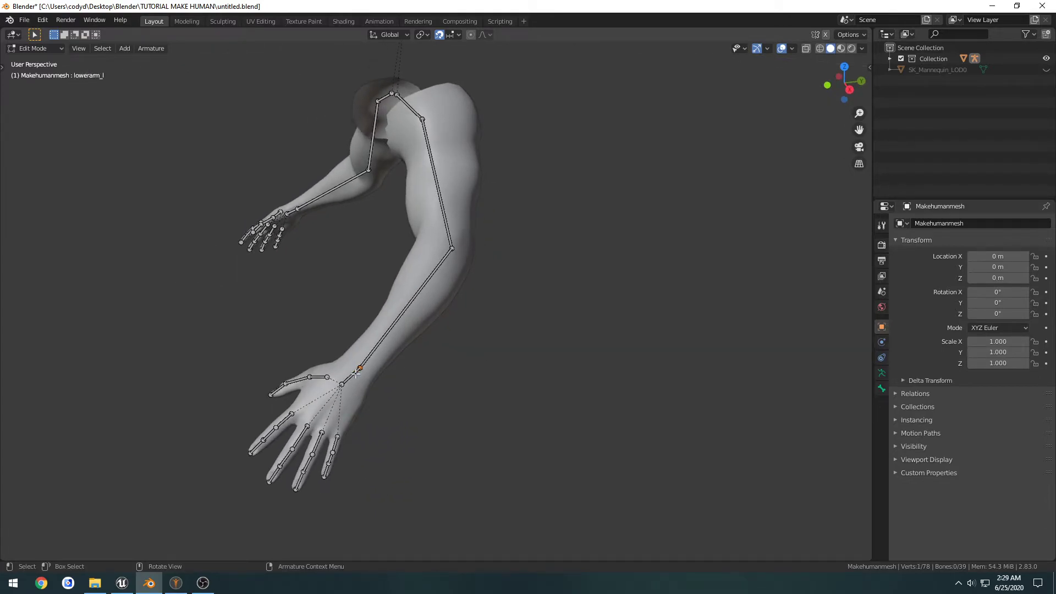
left_click(880, 389)
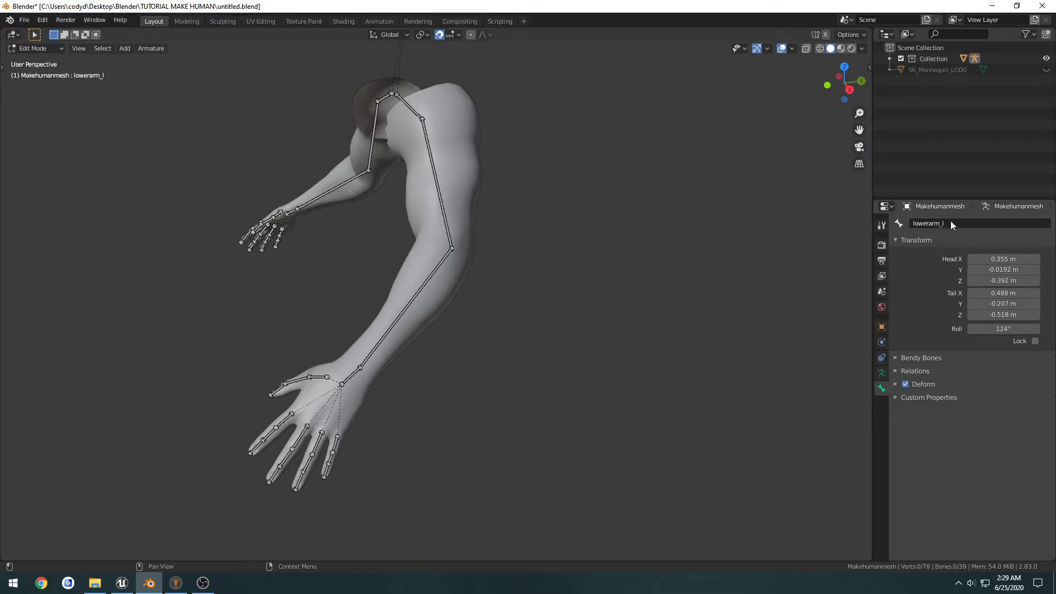
left_click(350, 377)
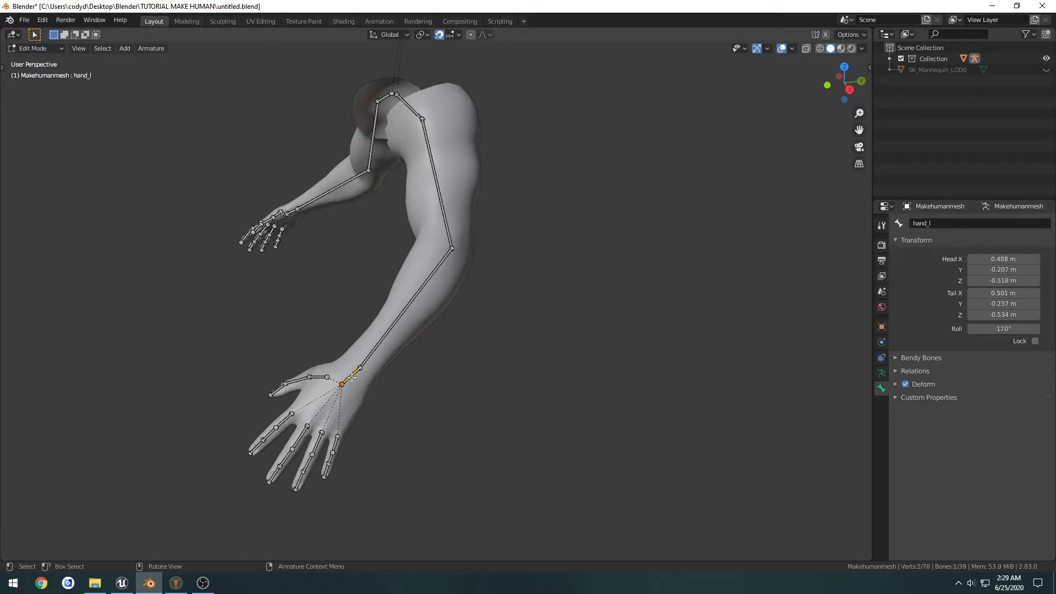
left_click(380, 342)
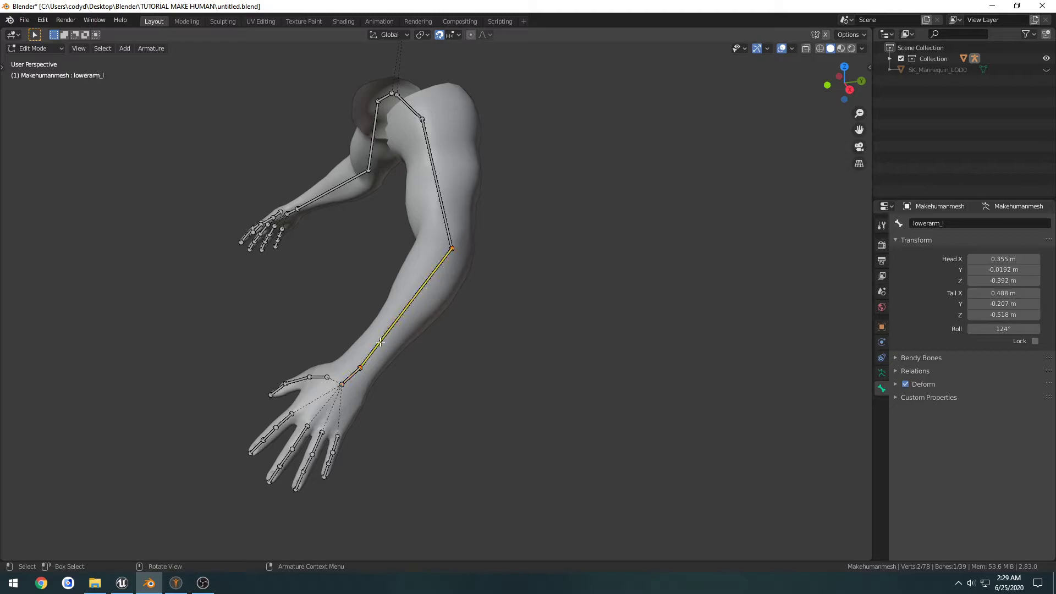
- Extrude a new bone about 0.08 m straight up from the wrist end of both forearm bones, lowerarm_l and lowerarm_r
left_click(360, 367, "shift")
middle_click_drag(410, 385, 437, 404)
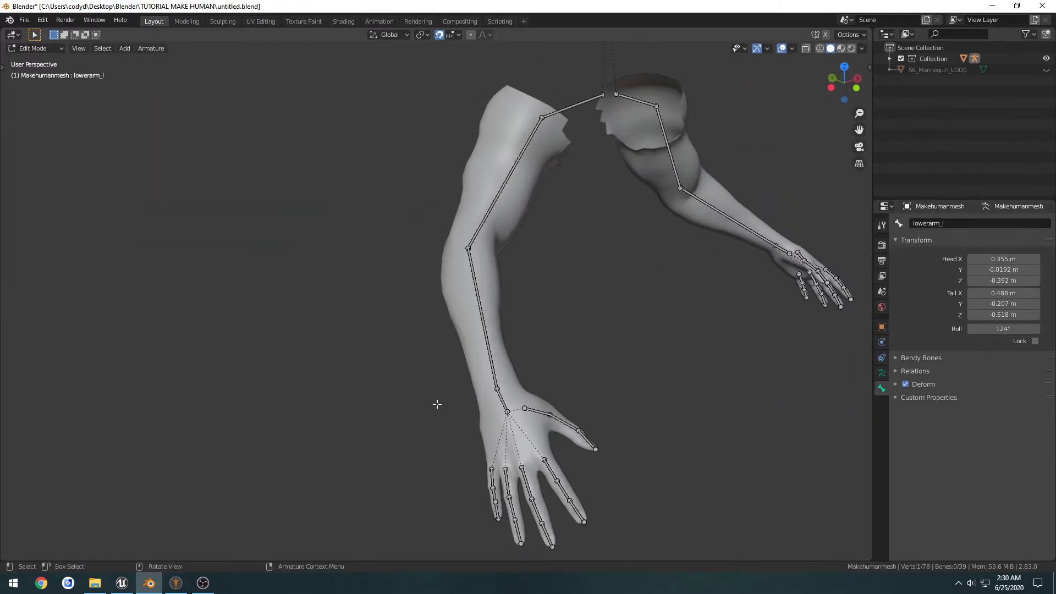
left_click(496, 389, "shift")
middle_click_drag(638, 374, 630, 376)
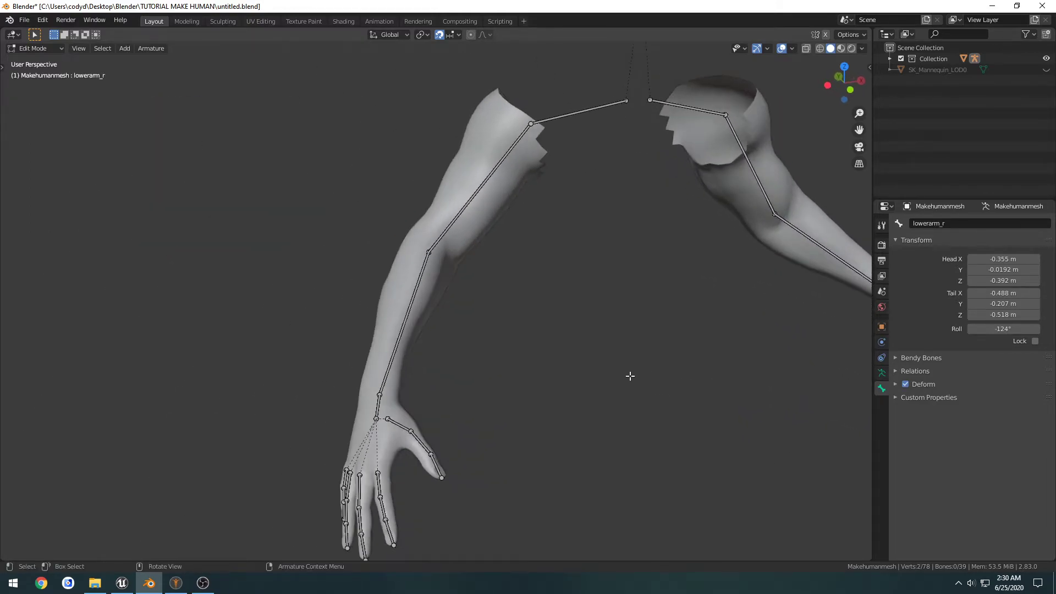
key("KP_1")
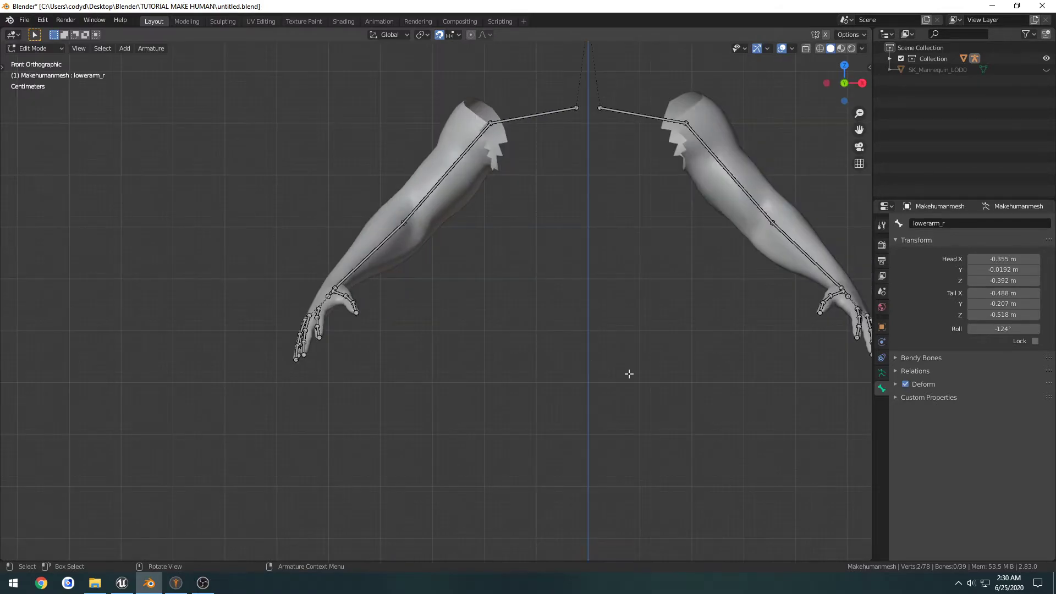
middle_click_drag(648, 348, 512, 400, "shift")
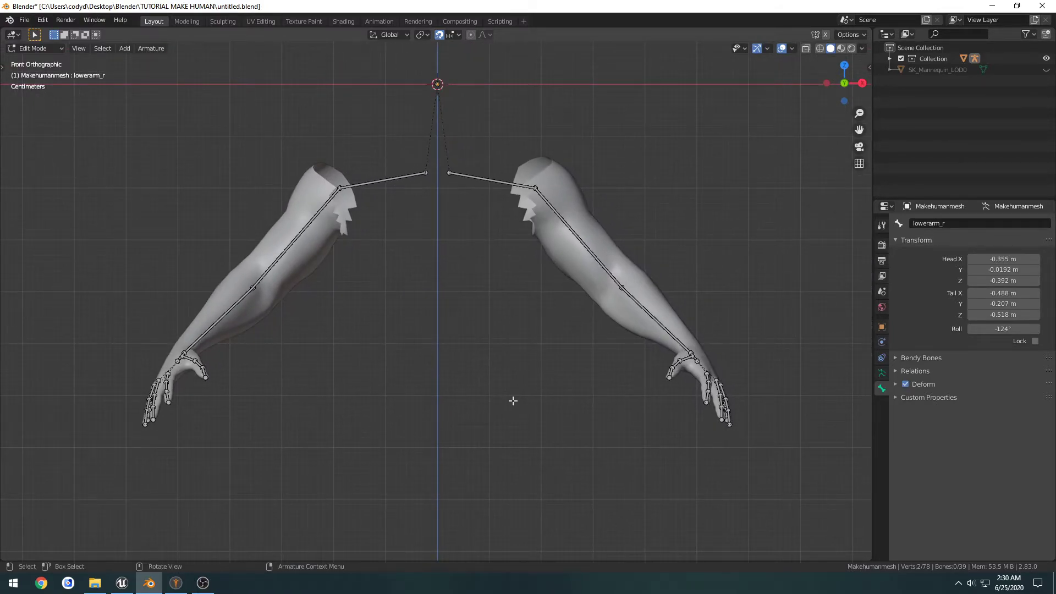
key("e")
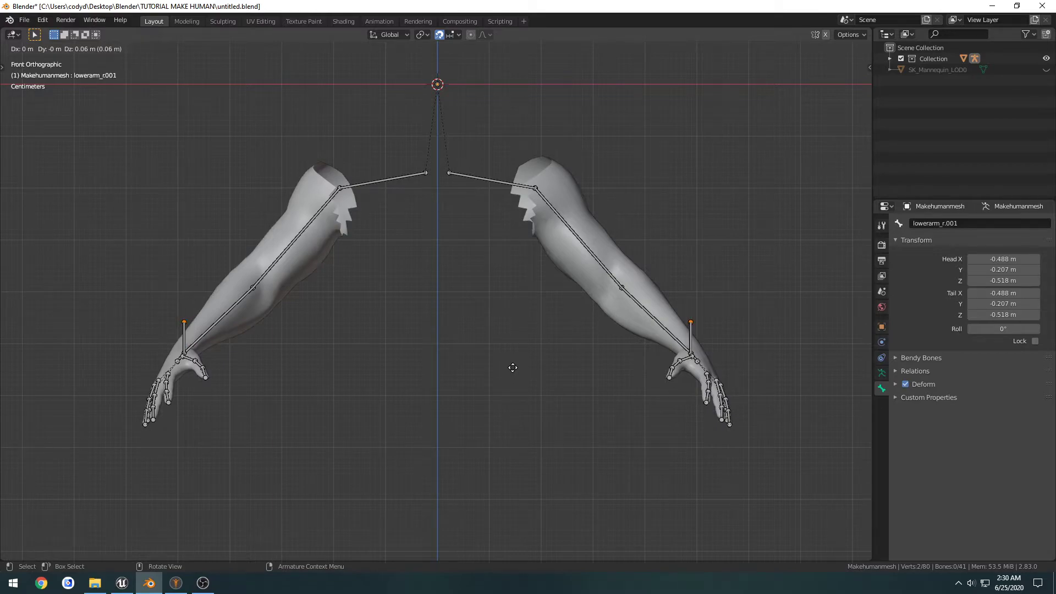
left_click(512, 361)
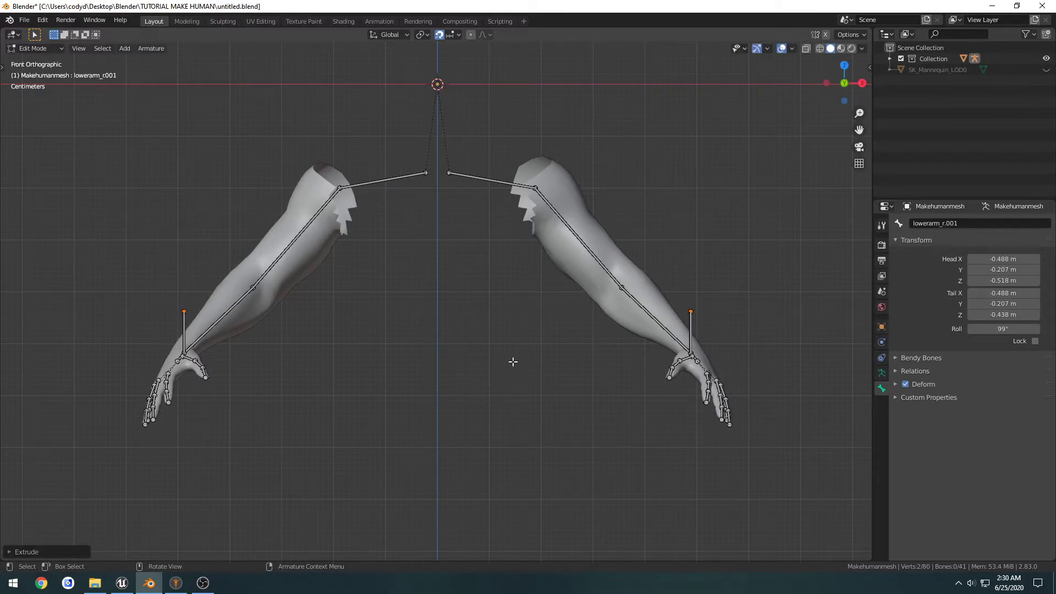
- Rename the new bone extruded at the left wrist as ik_hand_l
middle_click_drag(584, 363, 454, 373)
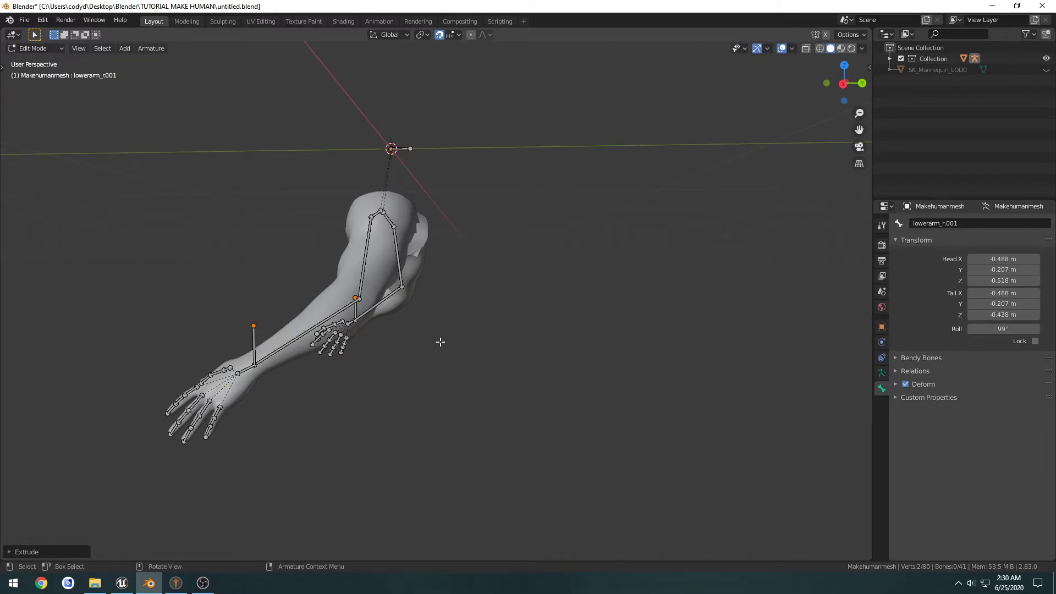
left_click(253, 342)
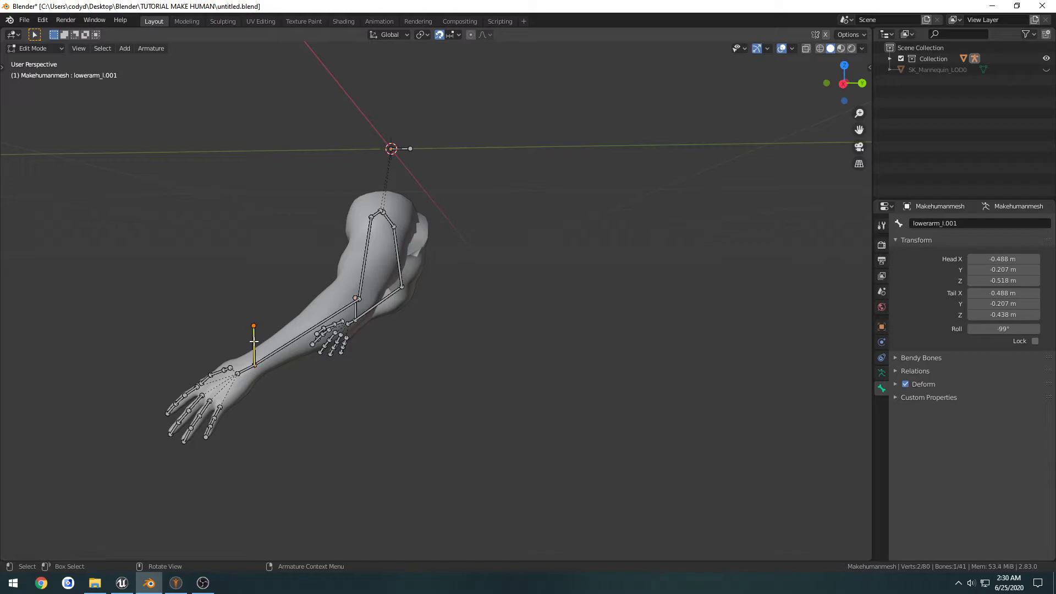
middle_click_drag(303, 353, 549, 345)
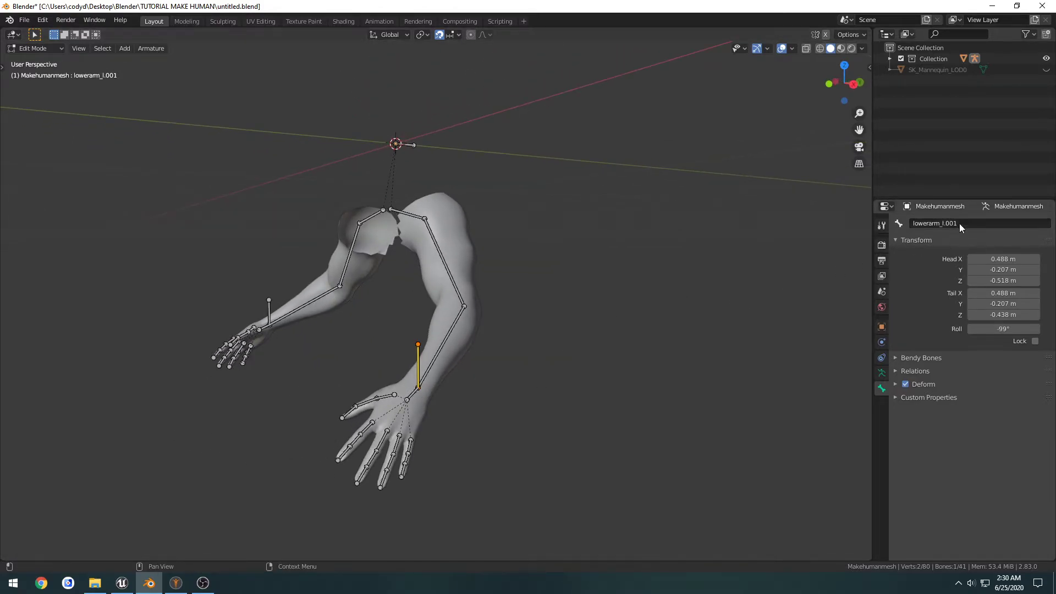
left_click(414, 390)
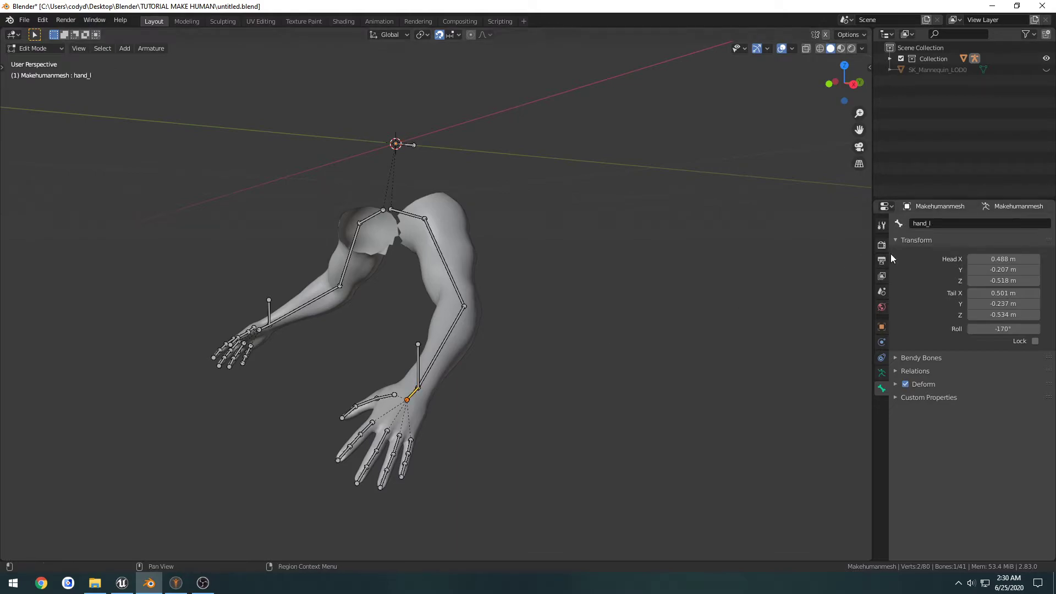
double_click(932, 223)
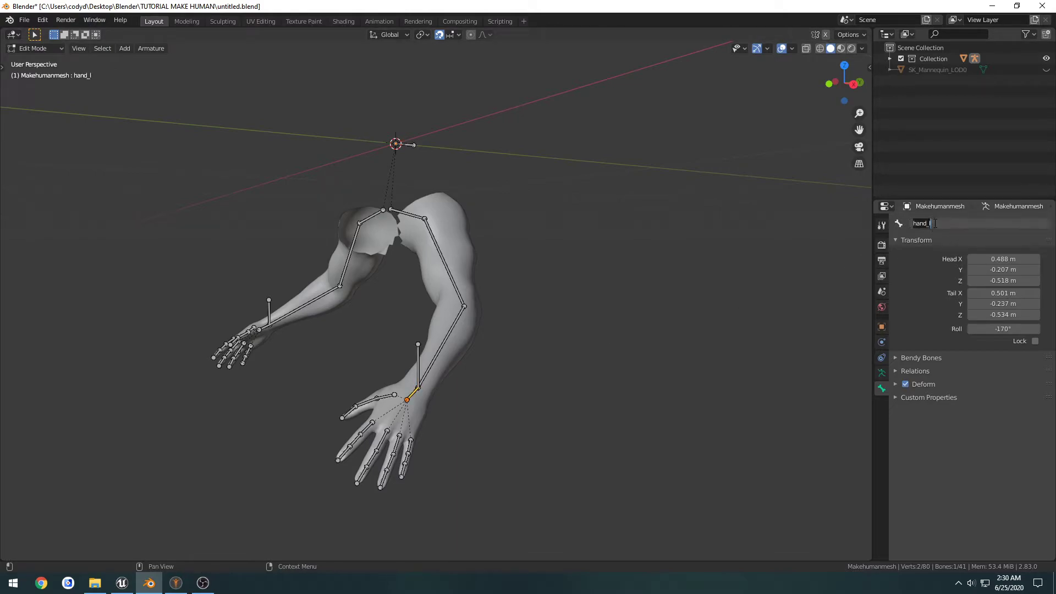
left_click(418, 357)
double_click(959, 223)
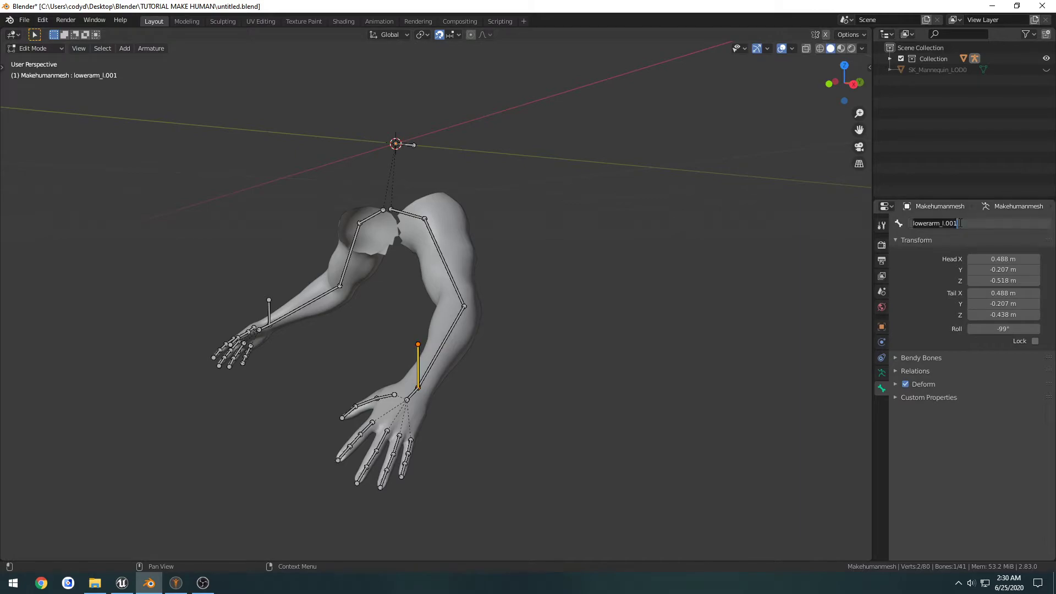
key("BackSpace")
type("ik_hand_")
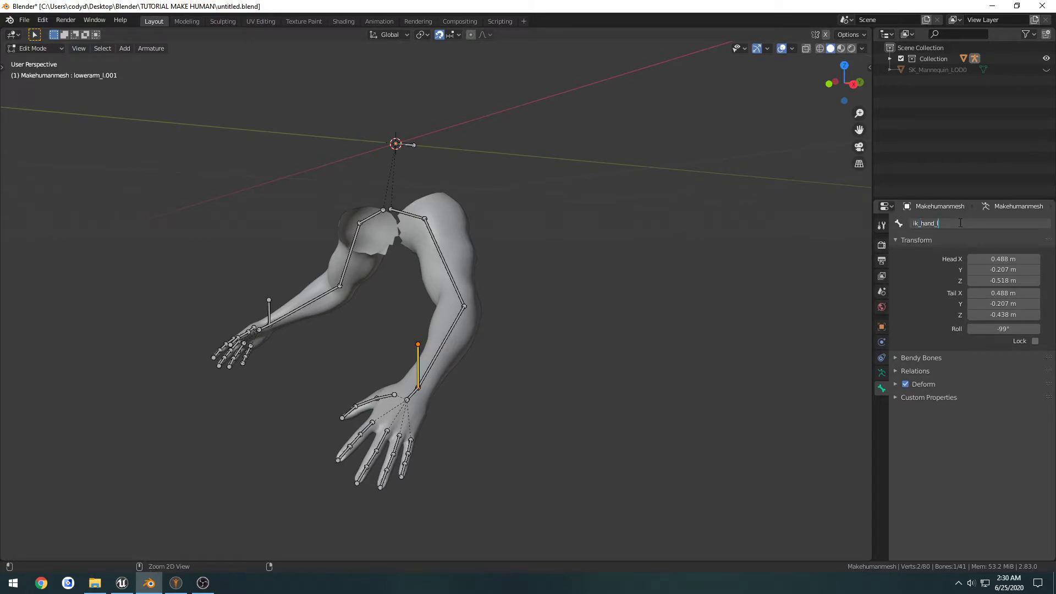
type("l")
key("Return")
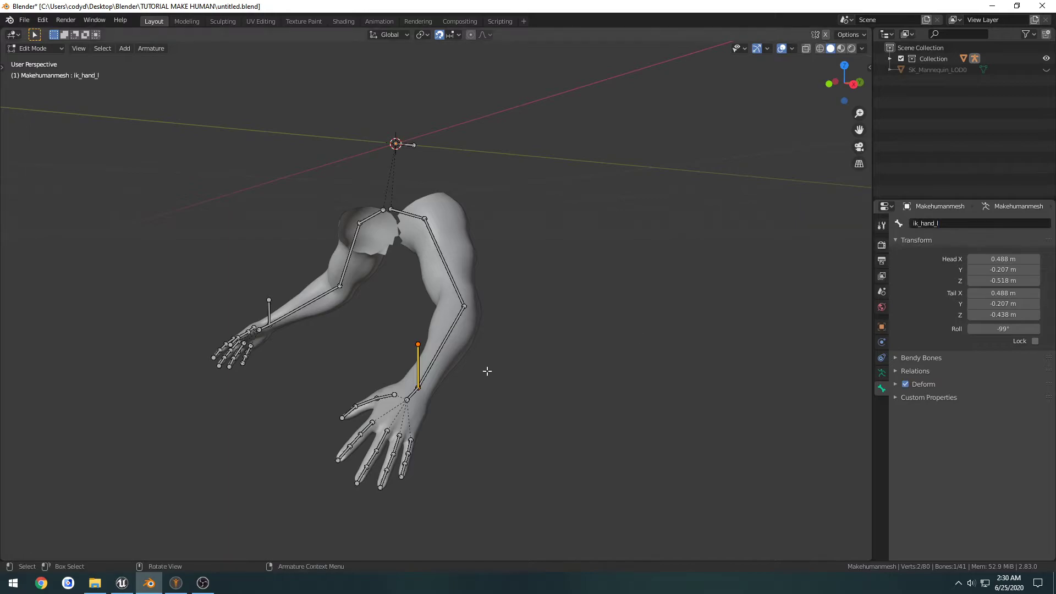
- Rename the new bone extruded at the right wrist as ik_hand_r and save the file
left_click(269, 309)
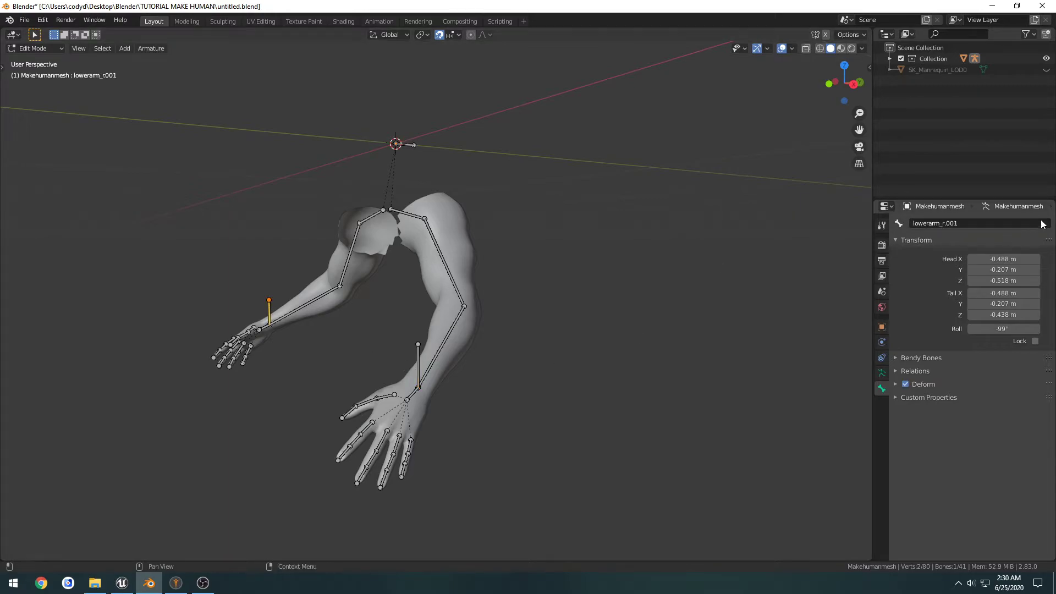
left_click(982, 223)
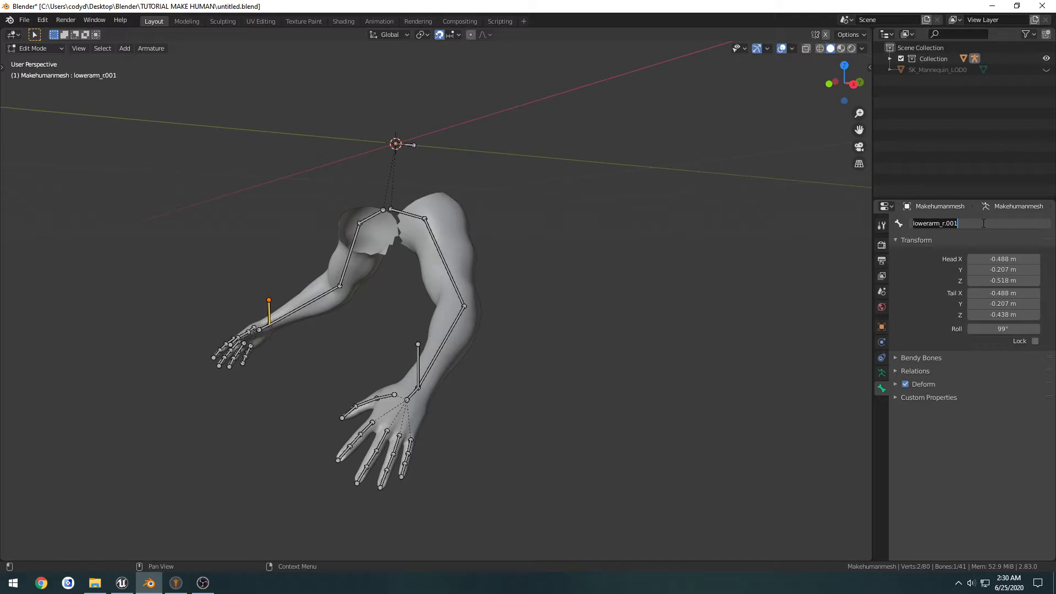
type("ik_hand_r")
key("Return")
key("ctrl+s")
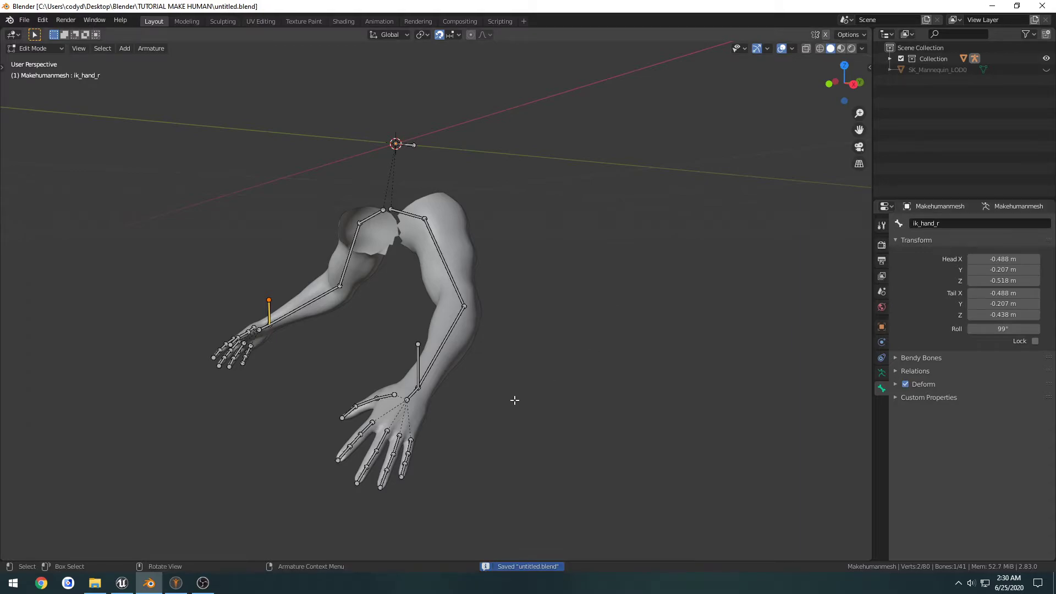
- Turn off snapping and rotate the tip of the ik_hand_l bone outward, away from the body
middle_click_drag(520, 404, 461, 397)
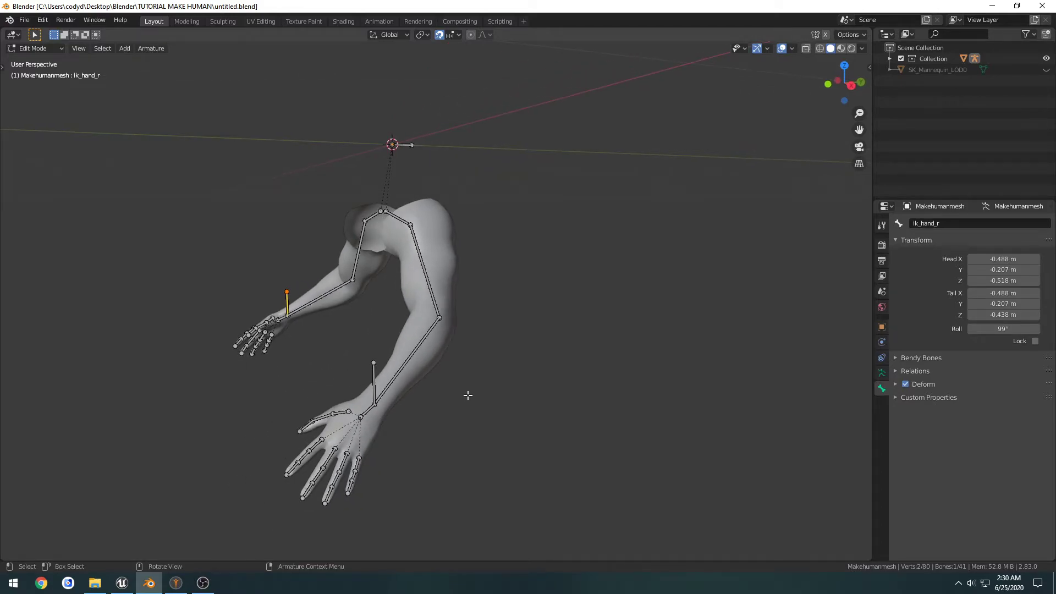
middle_click_drag(463, 394, 441, 352)
left_click(450, 328)
key("shift+Tab")
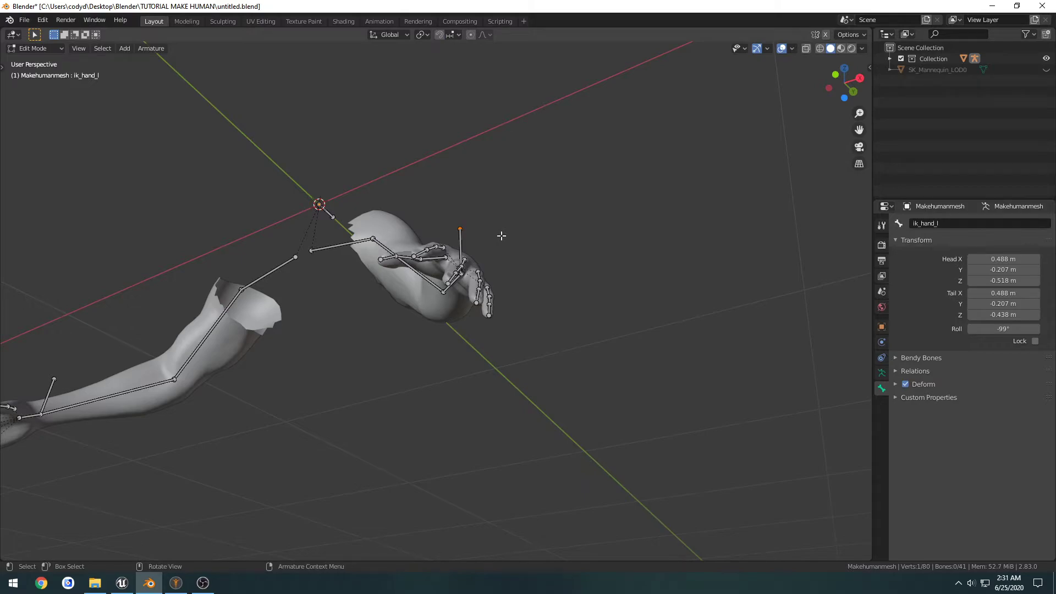
key("r")
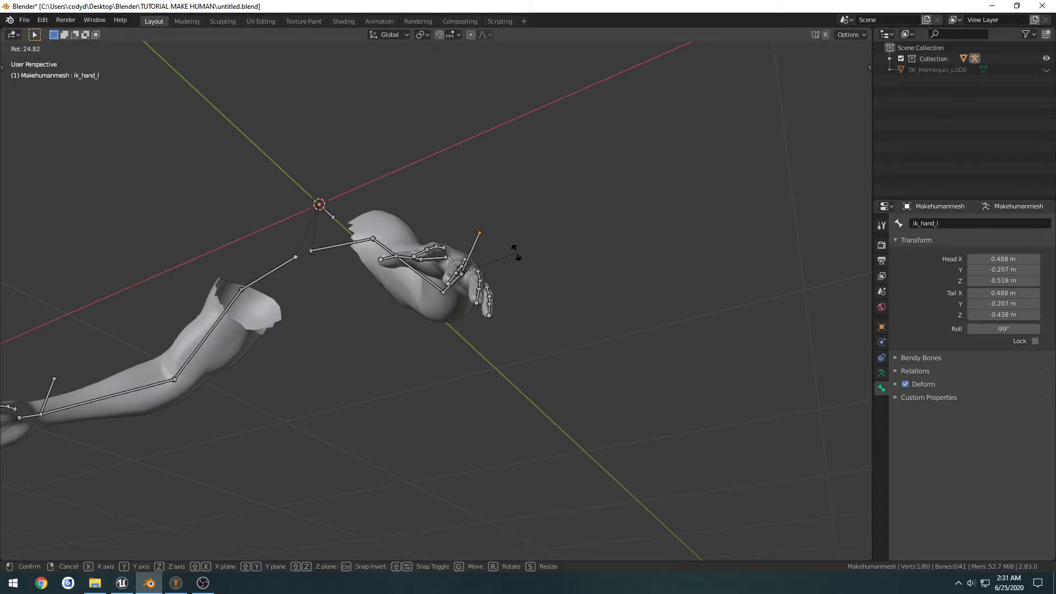
left_click(522, 275)
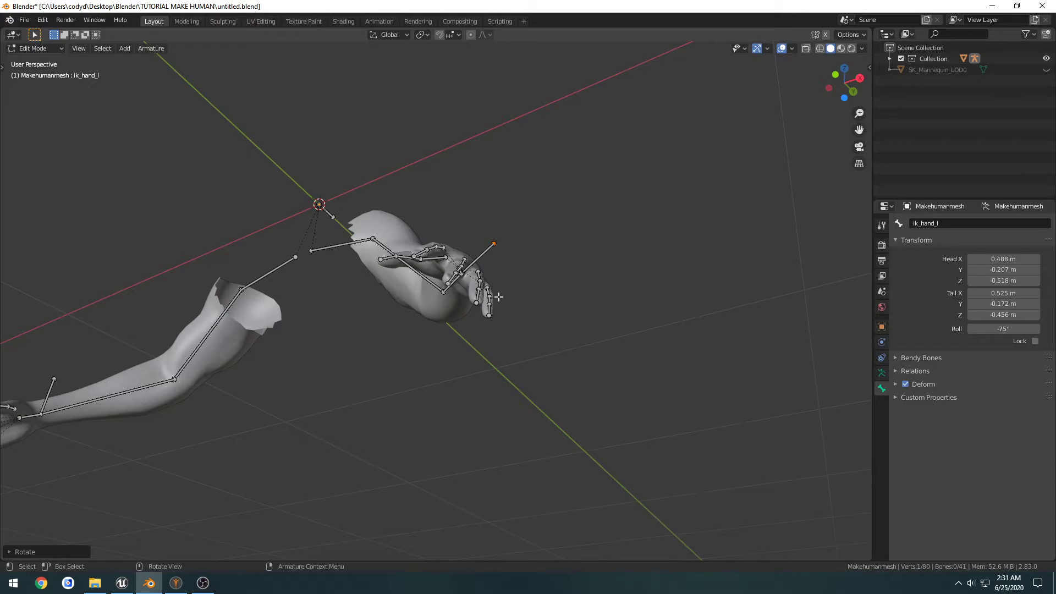
- Rotate the tip of ik_hand_l further forward and outward until the bone stands roughly perpendicular to the left forearm
key("KP_3")
middle_click_drag(229, 372, 406, 266, "shift")
scroll(340, 291, "up", 4)
key("r")
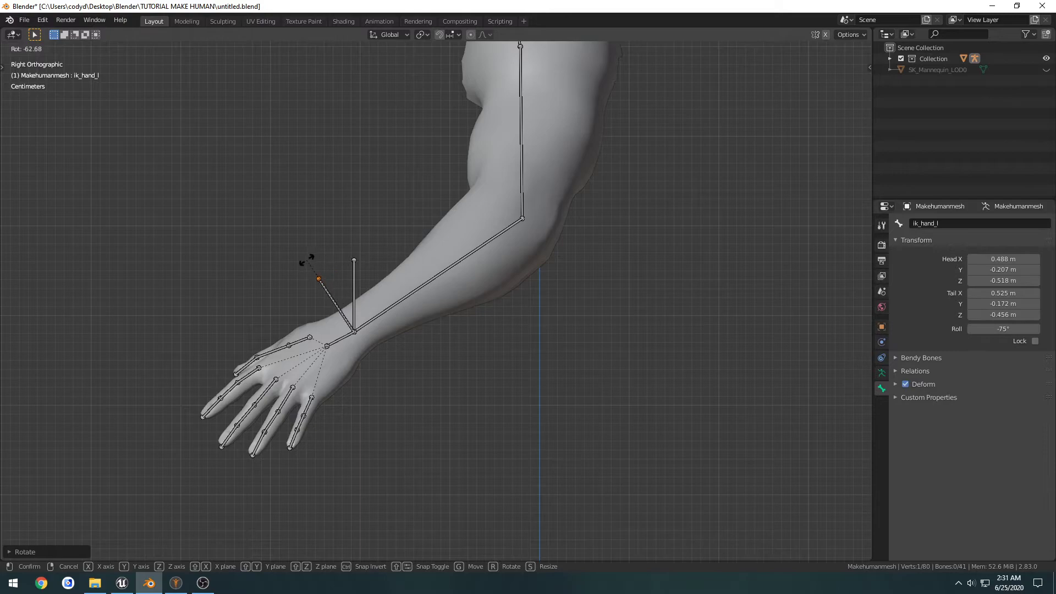
left_click(303, 260)
middle_click_drag(303, 260, 444, 220)
key("r")
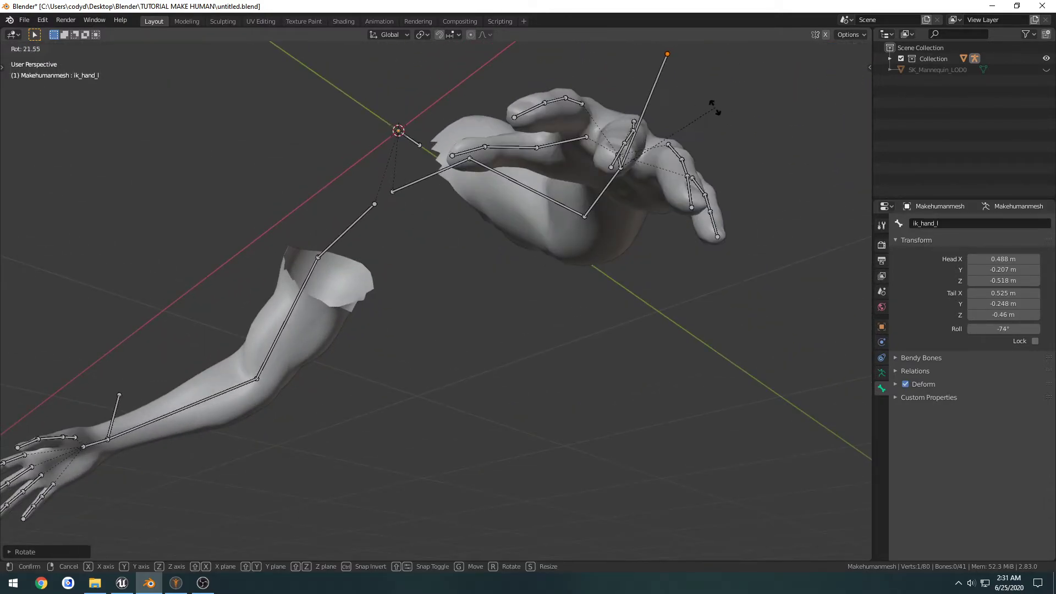
left_click(722, 113)
key("KP_3")
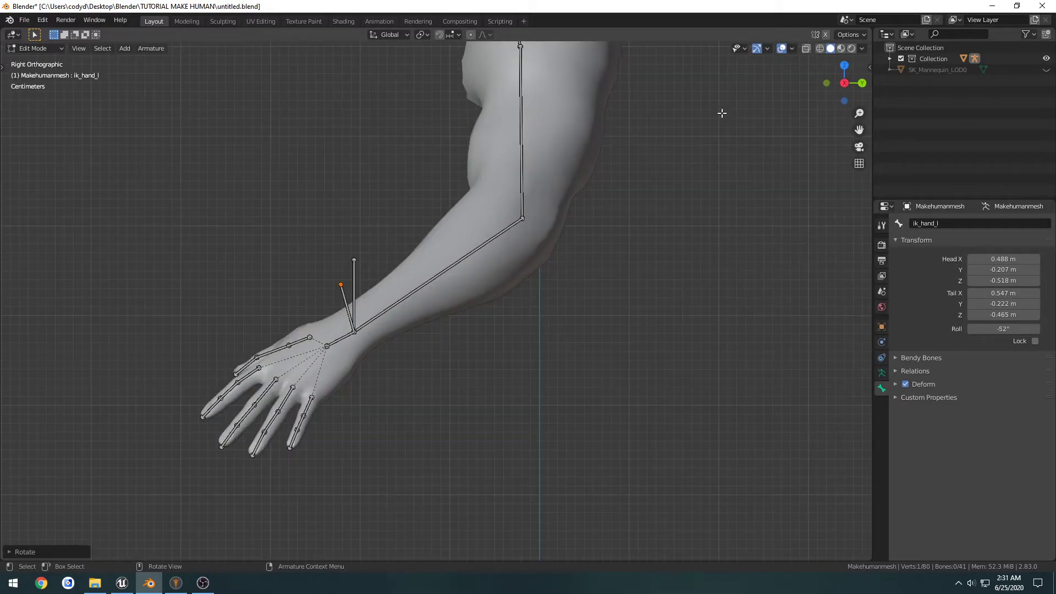
key("r")
left_click(355, 233)
- Rotate the tip of the ik_hand_r bone outward, away from the body
middle_click_drag(353, 244, 425, 264)
scroll(455, 215, "down", 3)
left_click(430, 269)
scroll(430, 271, "up", 3)
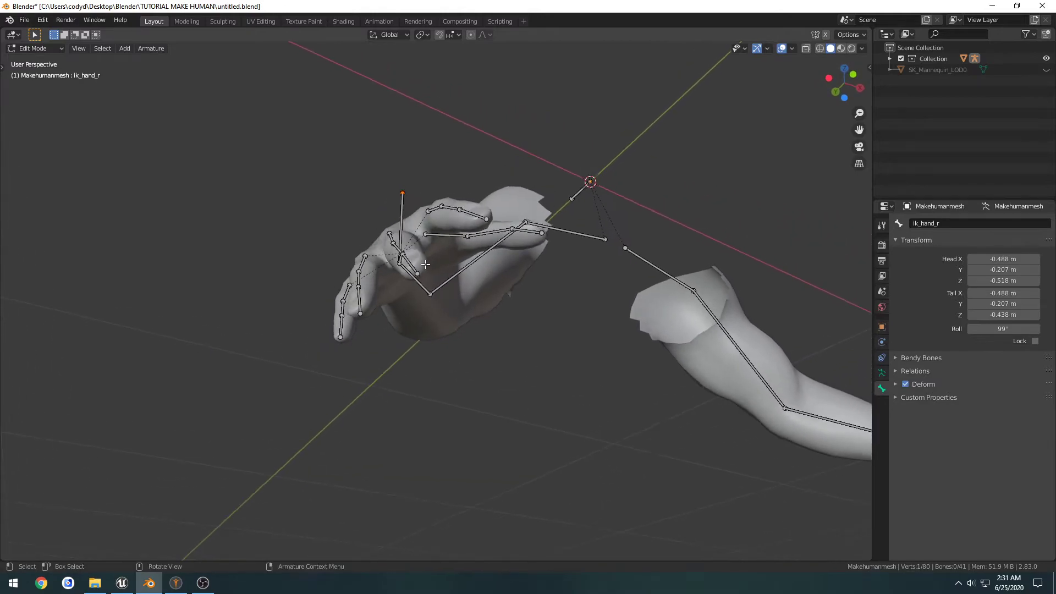
key("r")
left_click(356, 174)
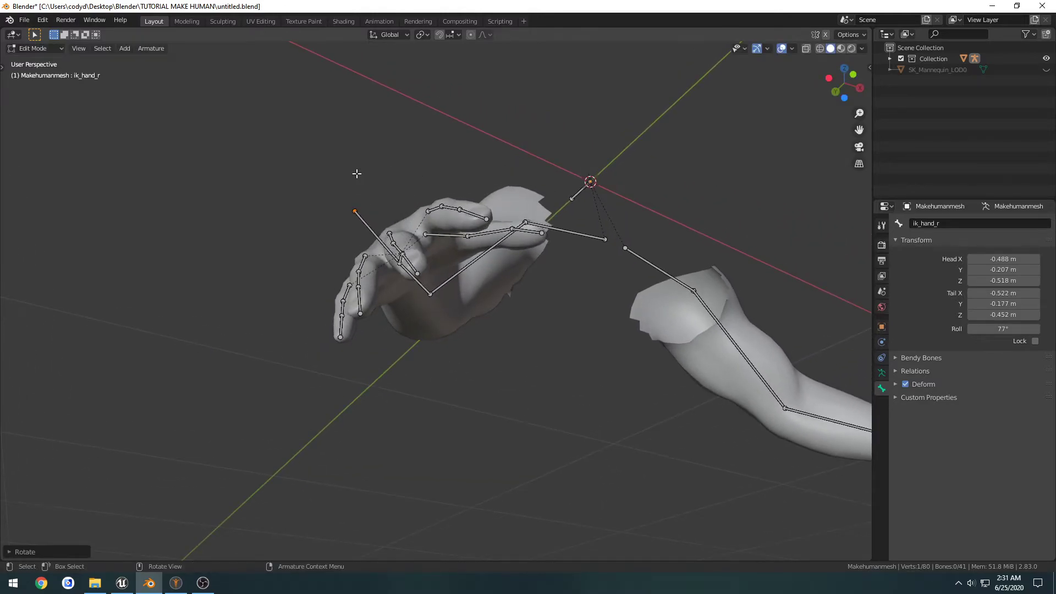
- Rotate the tip of ik_hand_r forward and outward until it lines up with ik_hand_l in side view, perpendicular to the forearm
key("KP_3")
key("r")
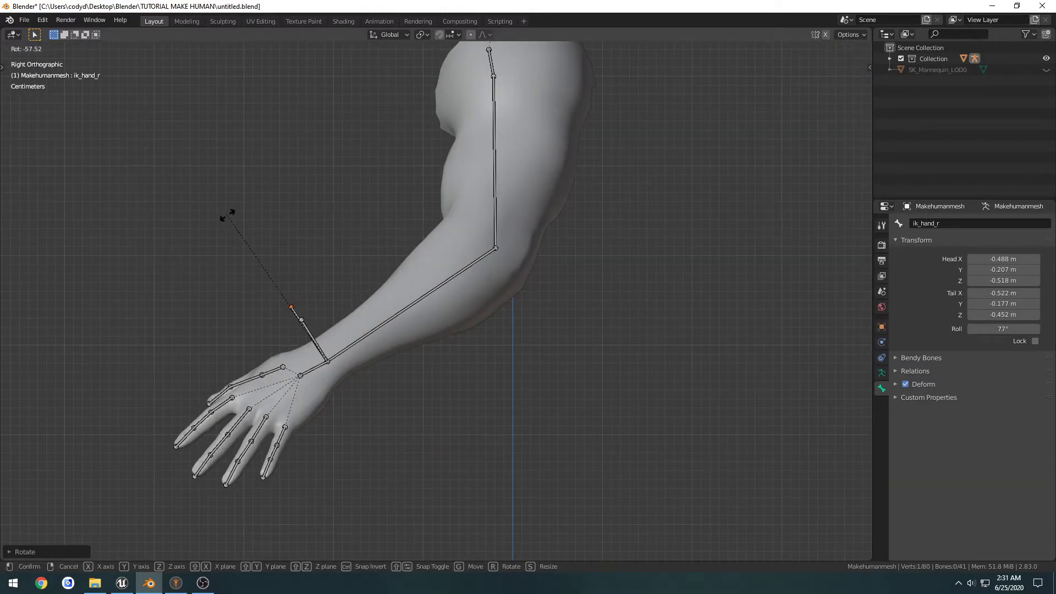
left_click(227, 216)
middle_click_drag(231, 217, 385, 203)
key("r")
left_click(363, 195)
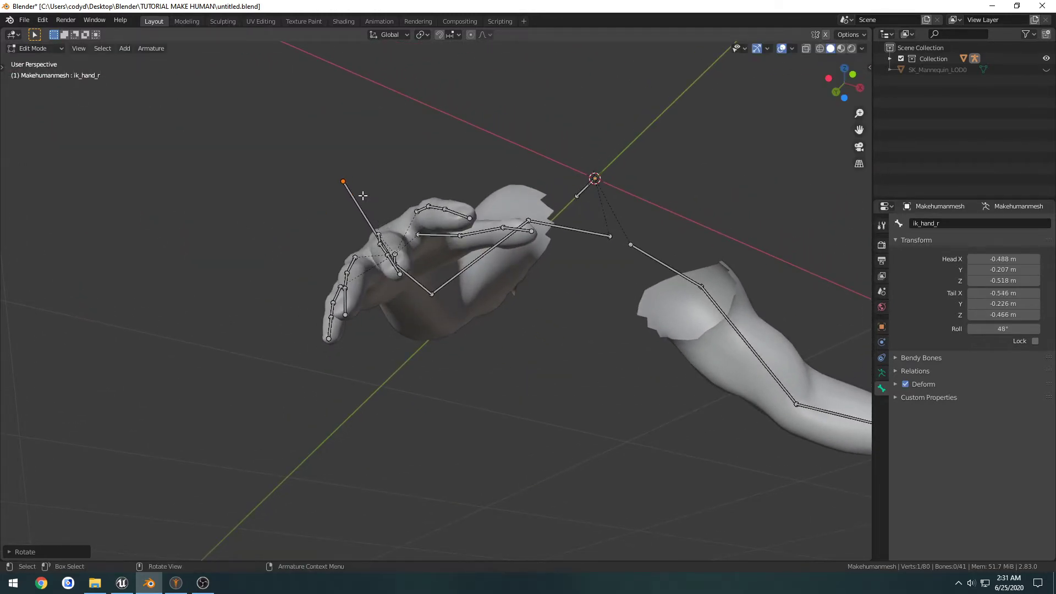
key("KP_3")
key("r")
left_click(295, 276)
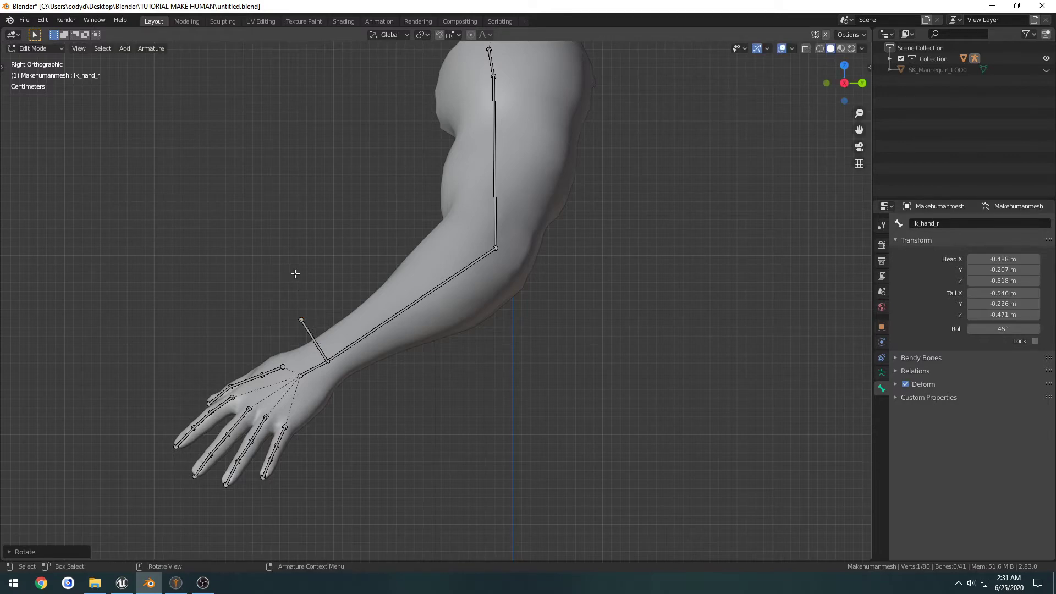
middle_click_drag(295, 276, 511, 275)
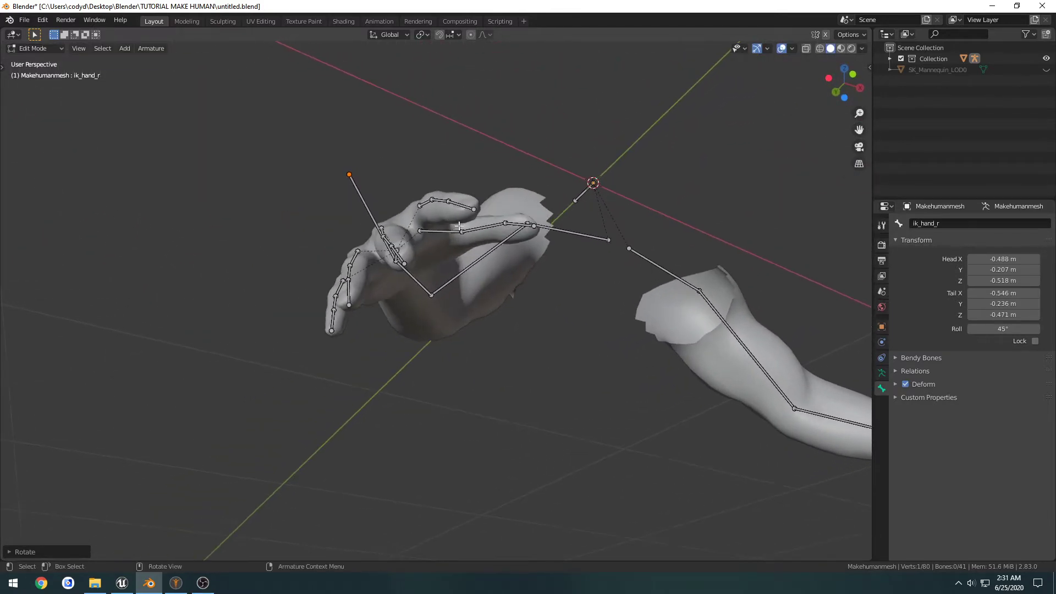
- Save the Blender file
key("ctrl+s")
scroll(529, 309, "down", 4)
middle_click_drag(529, 309, 428, 334)
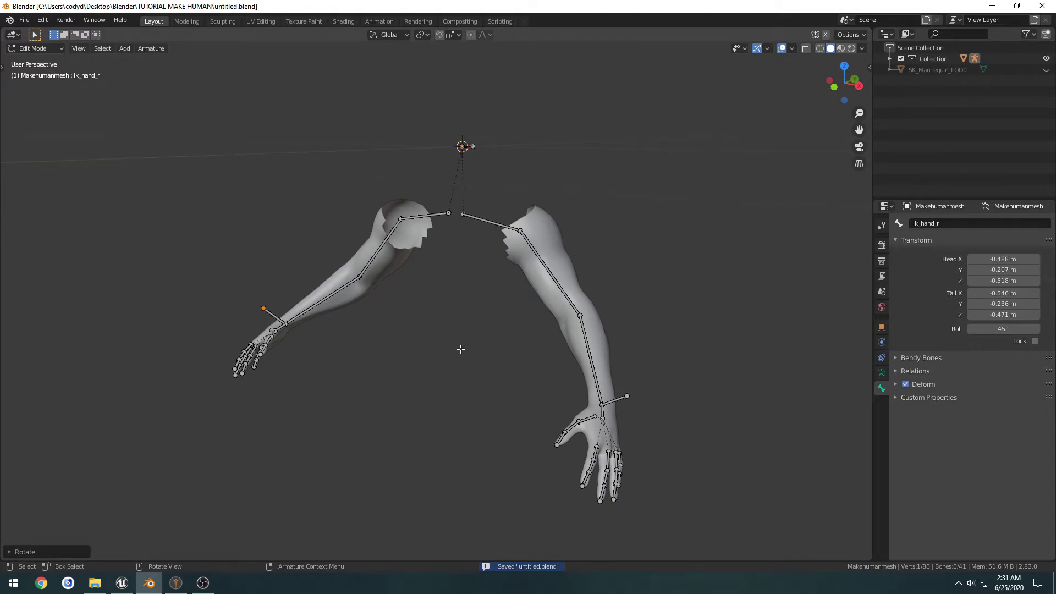
key("ctrl+Tab")
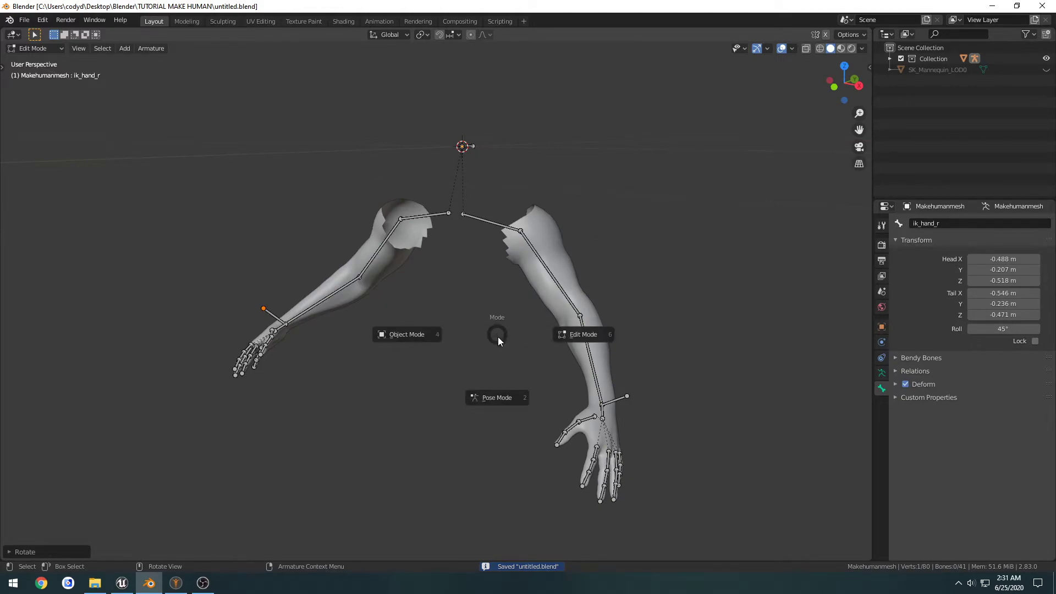
left_click(513, 394)
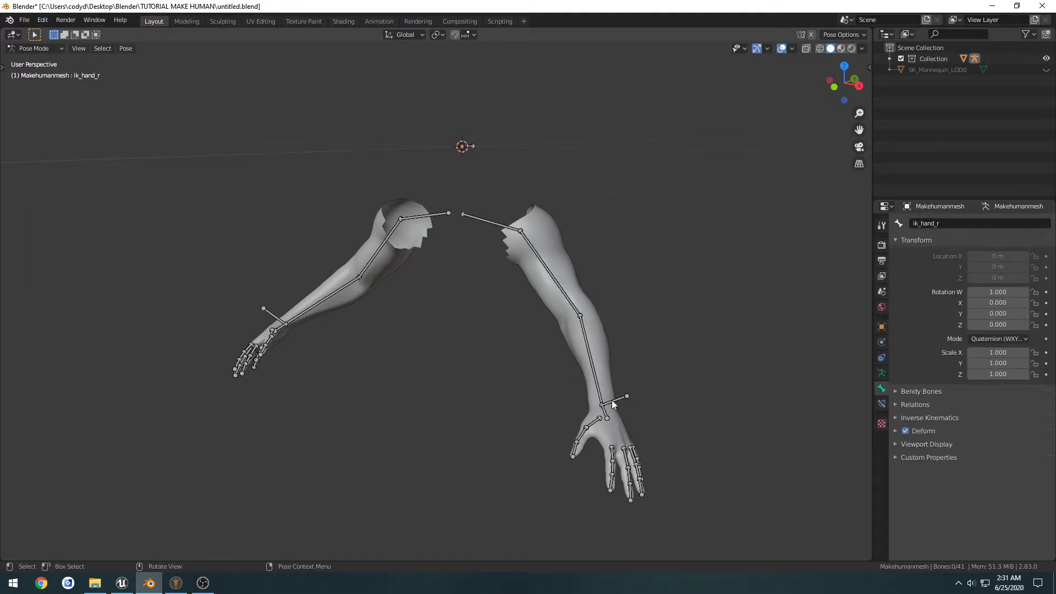
key("ctrl+Tab")
left_click(684, 407)
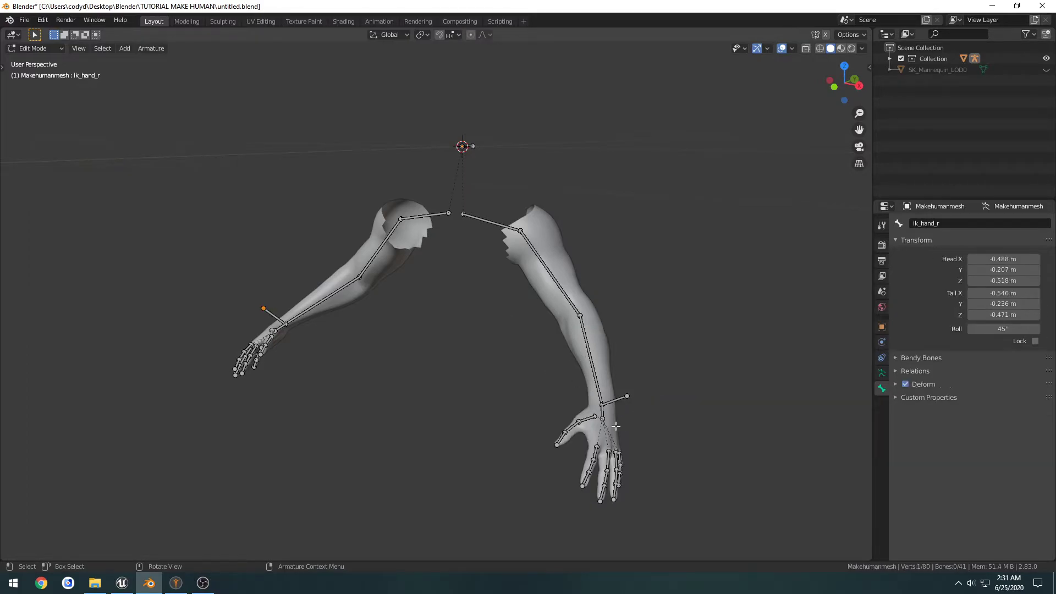
- Parent the left hand bone to ik_hand_l in Edit Mode with Keep Offset
scroll(611, 370, "down", 4, "shift")
scroll(612, 369, "up", 4)
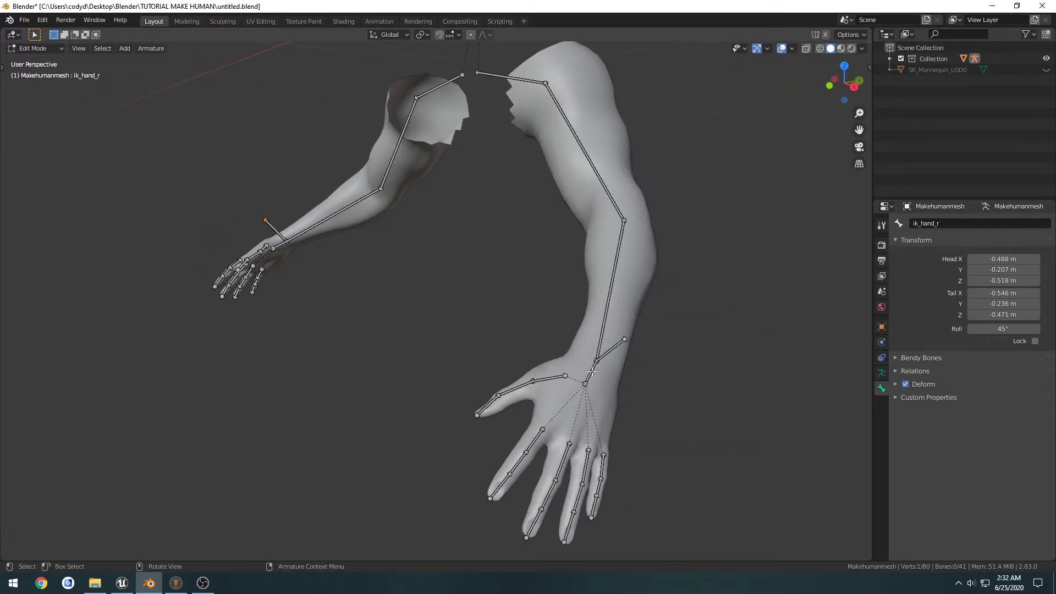
left_click(593, 372)
left_click(610, 350, "shift")
key("ctrl+p")
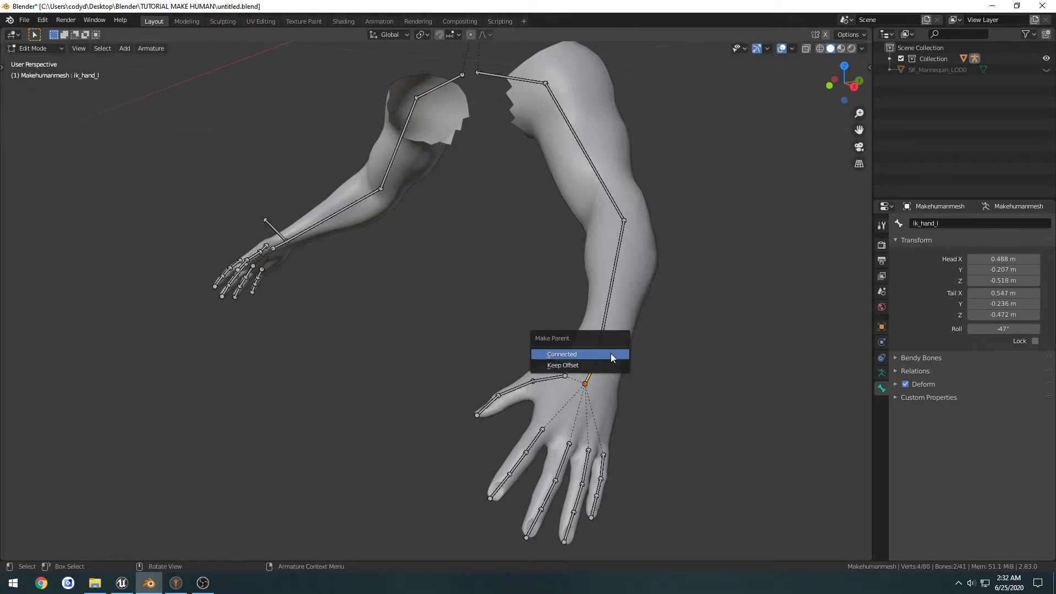
left_click(565, 365)
- Parent the right hand bone to ik_hand_r with Keep Offset
middle_click_drag(475, 359, 423, 368)
left_click(278, 352, "shift")
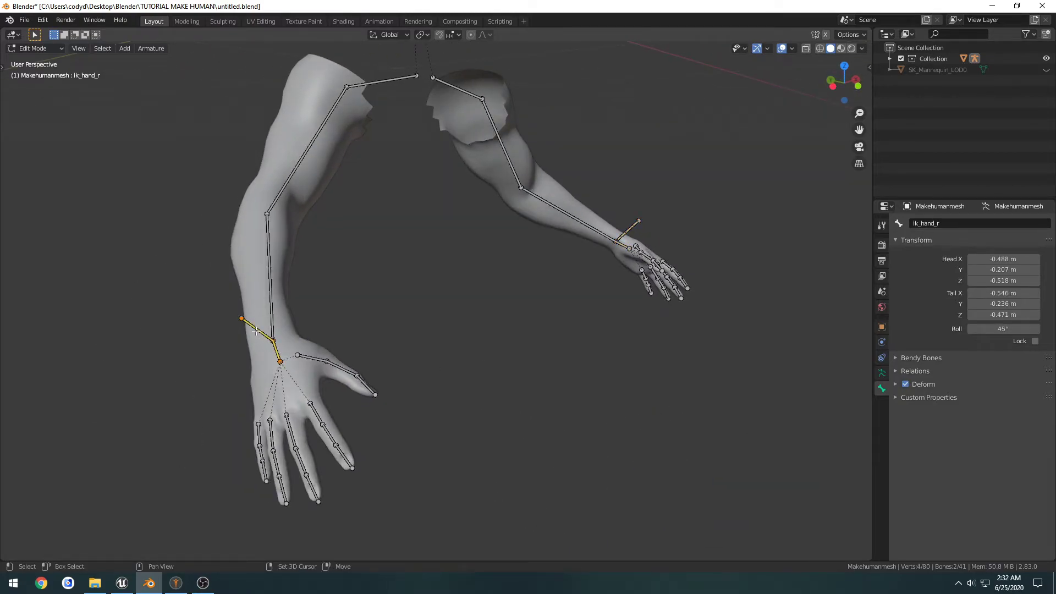
key("ctrl+p")
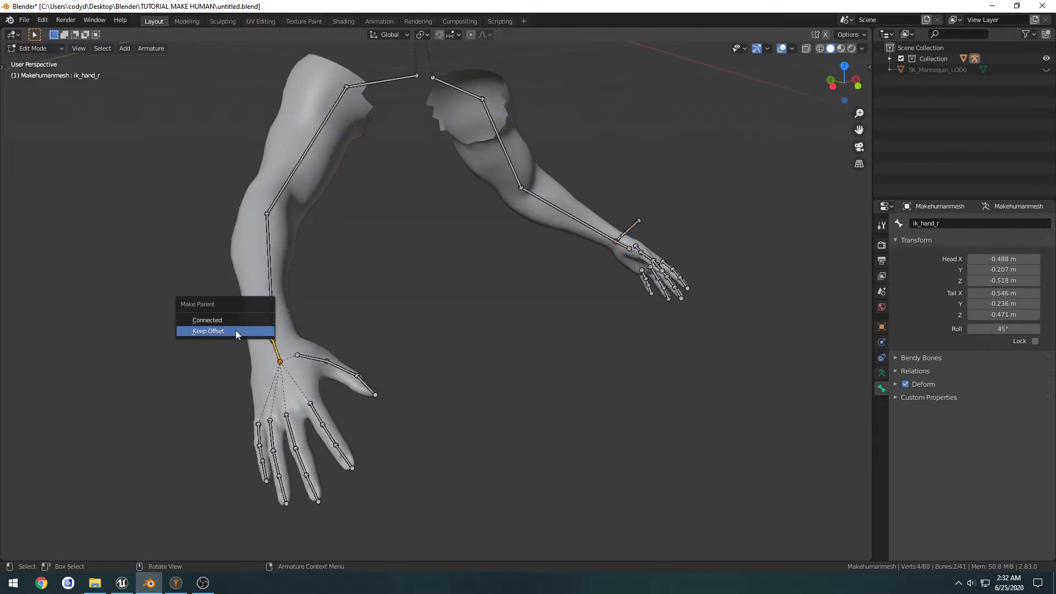
left_click(235, 329)
- Switch the armature to Pose Mode and add an Inverse Kinematics constraint to the lowerarm_l bone
middle_click_drag(512, 341, 435, 358)
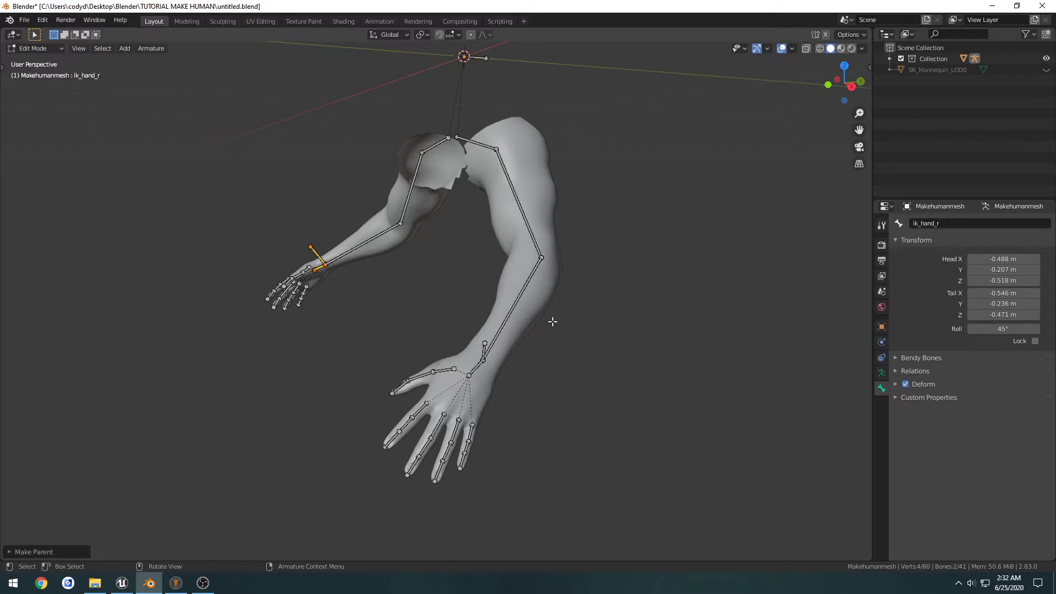
key("ctrl+Tab")
left_click(550, 383)
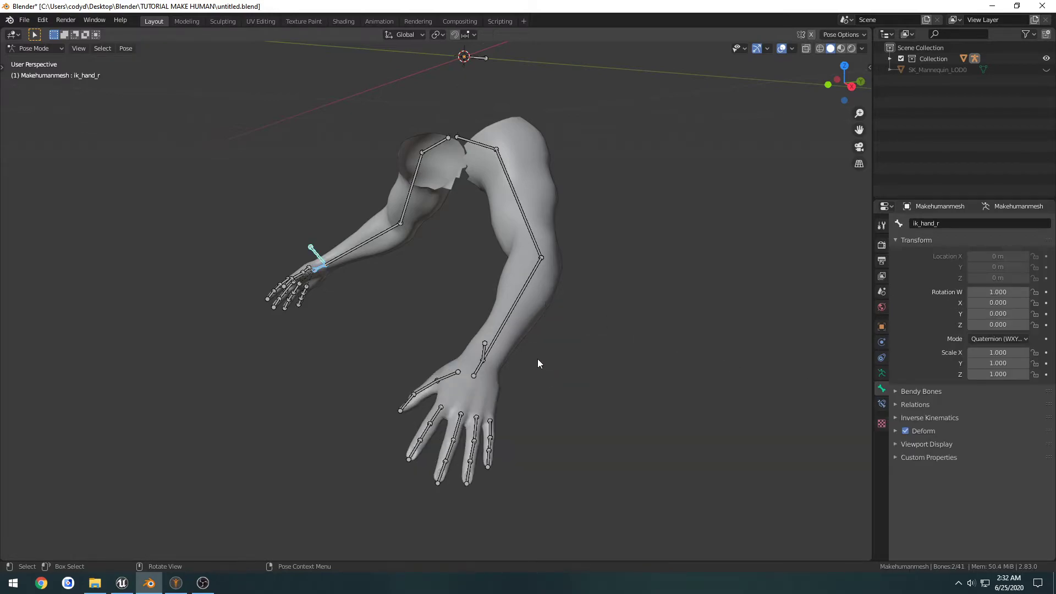
left_click(507, 316)
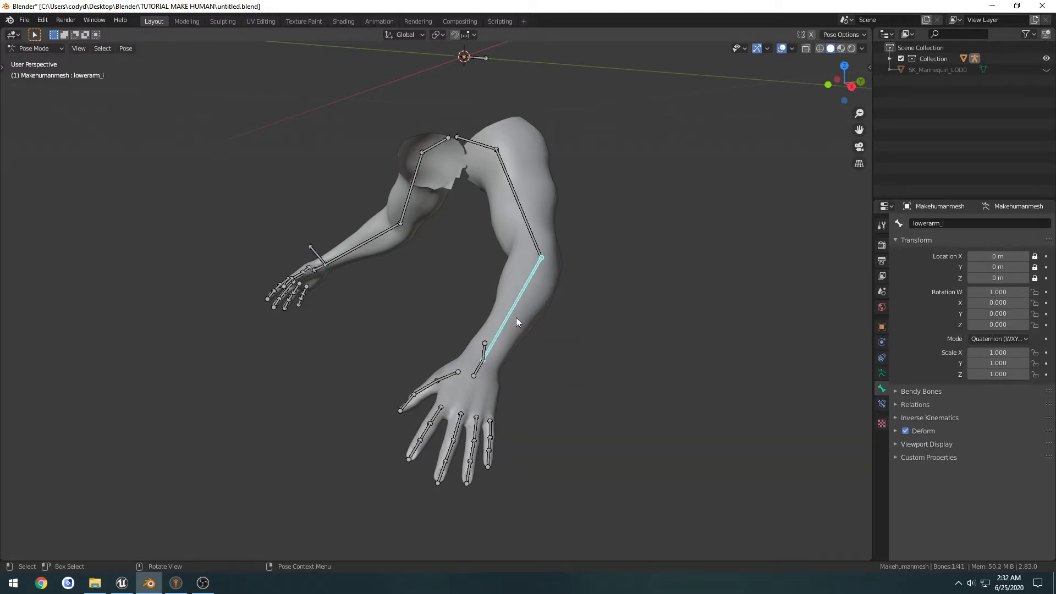
left_click(881, 406)
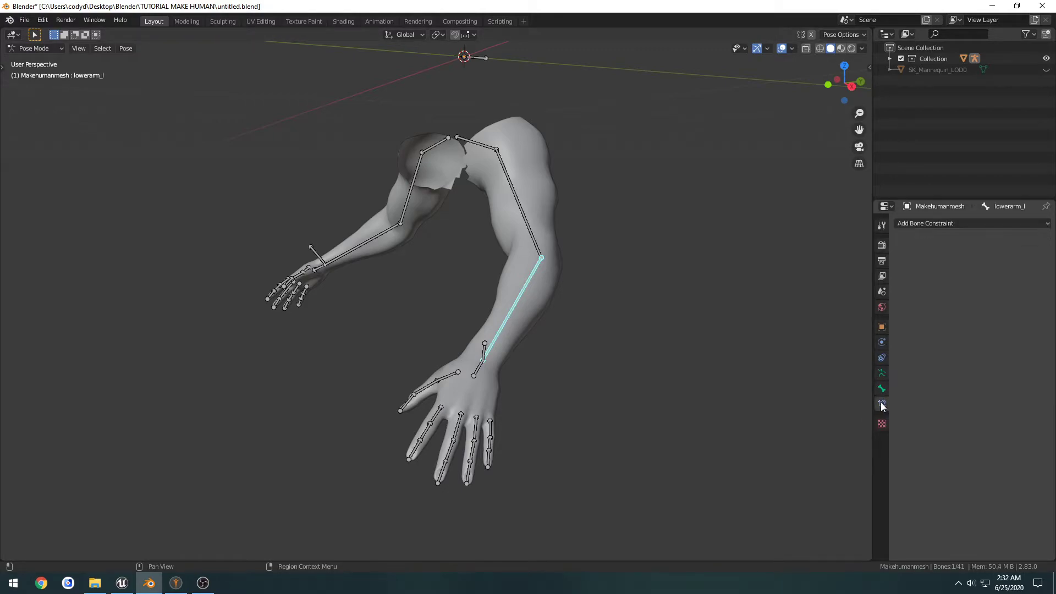
left_click(947, 223)
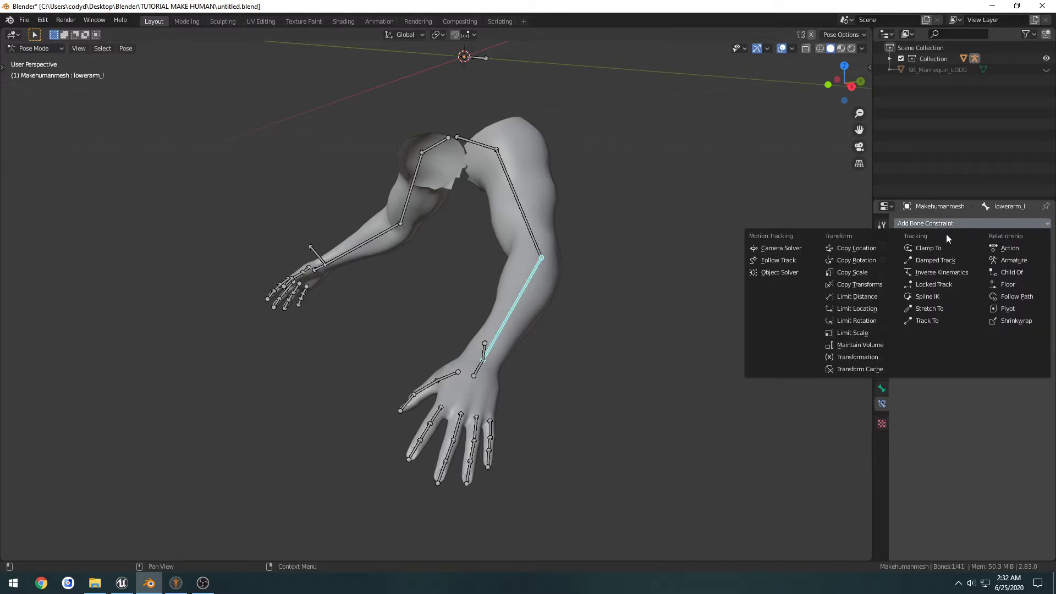
left_click(943, 272)
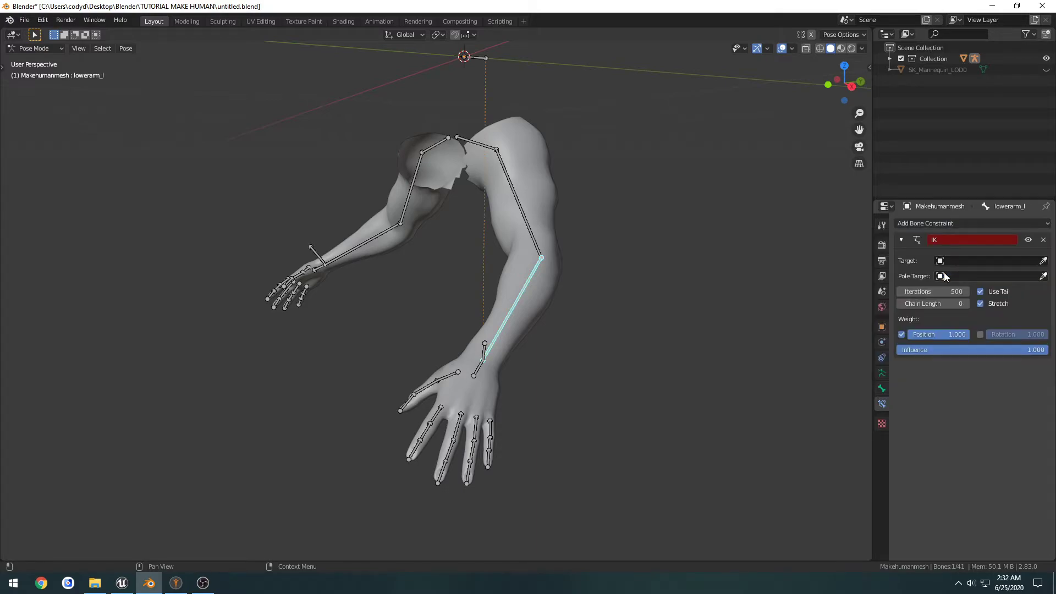
- Set the lowerarm_l IK constraint's target to Makehumanmesh and its target bone to ik_hand_l
left_click(1044, 261)
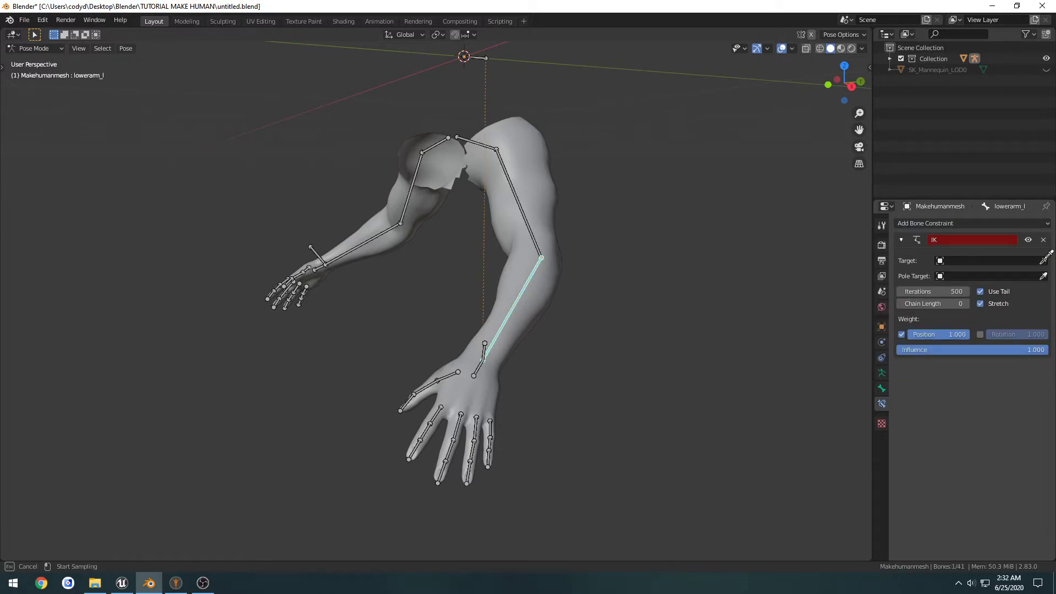
left_click(516, 185)
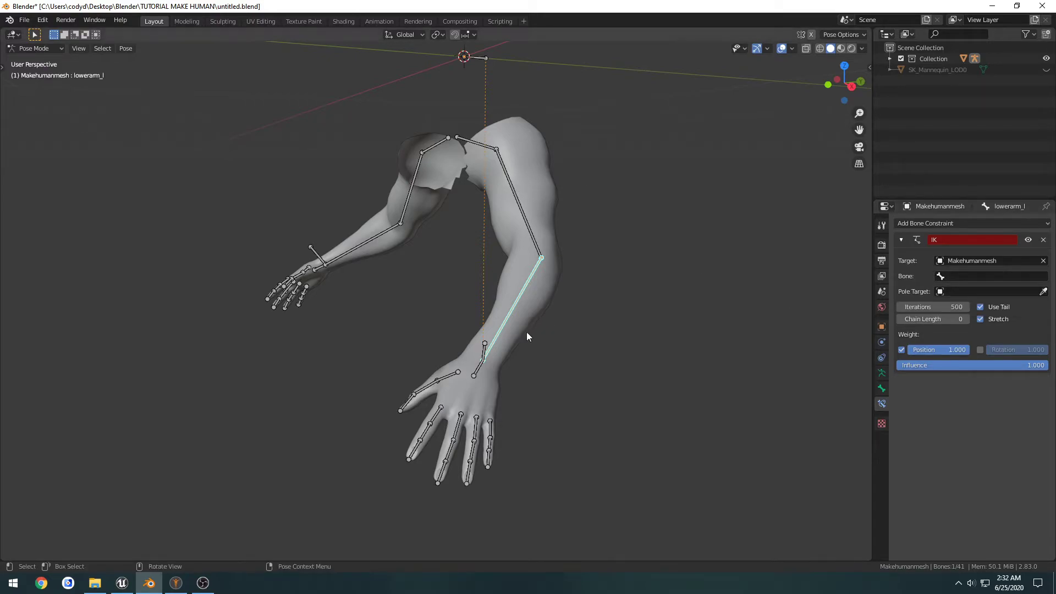
left_click(485, 347)
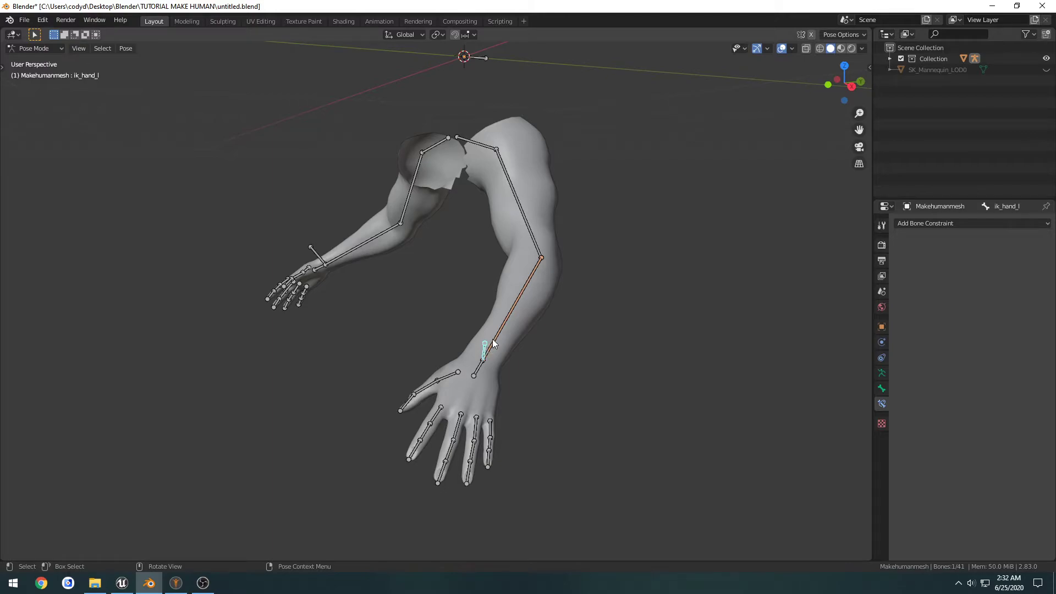
left_click(503, 326)
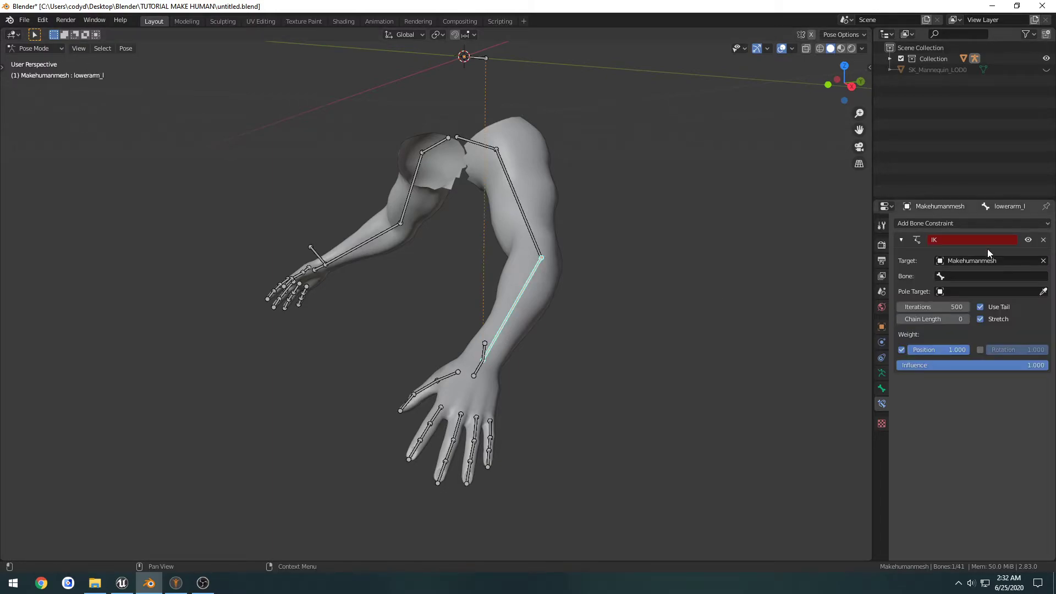
left_click(974, 276)
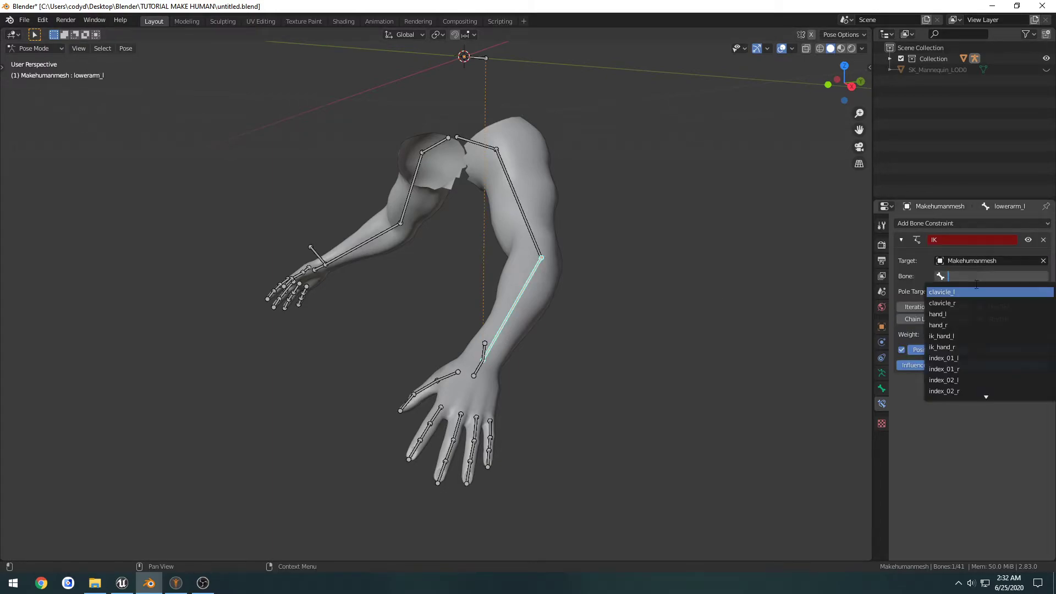
left_click(956, 336)
middle_click_drag(797, 331, 578, 339)
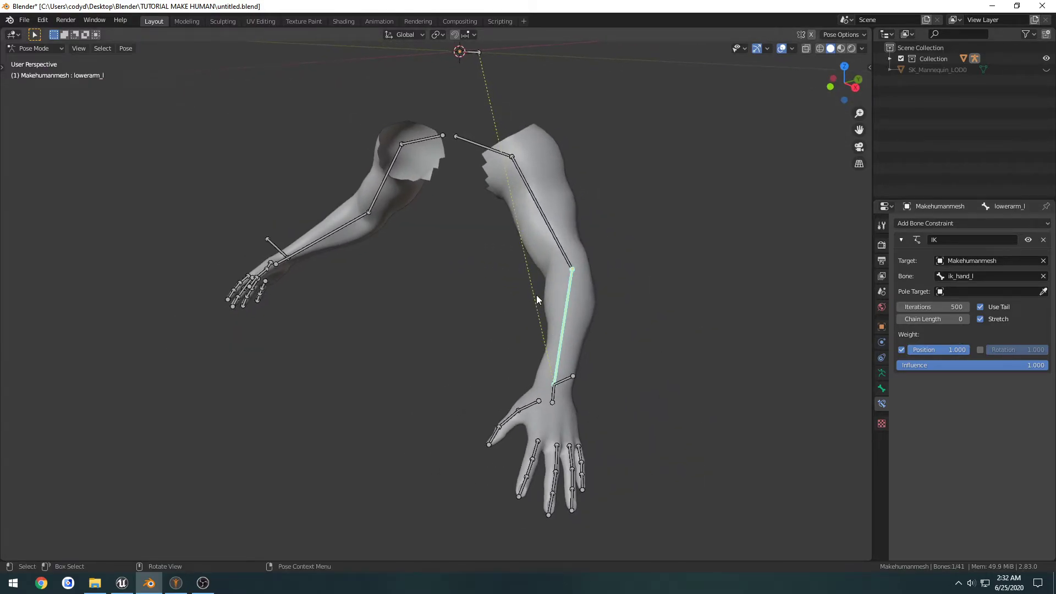
- Set the lowerarm_l IK constraint's chain length to 2 and save the file
middle_click_drag(537, 296, 495, 331)
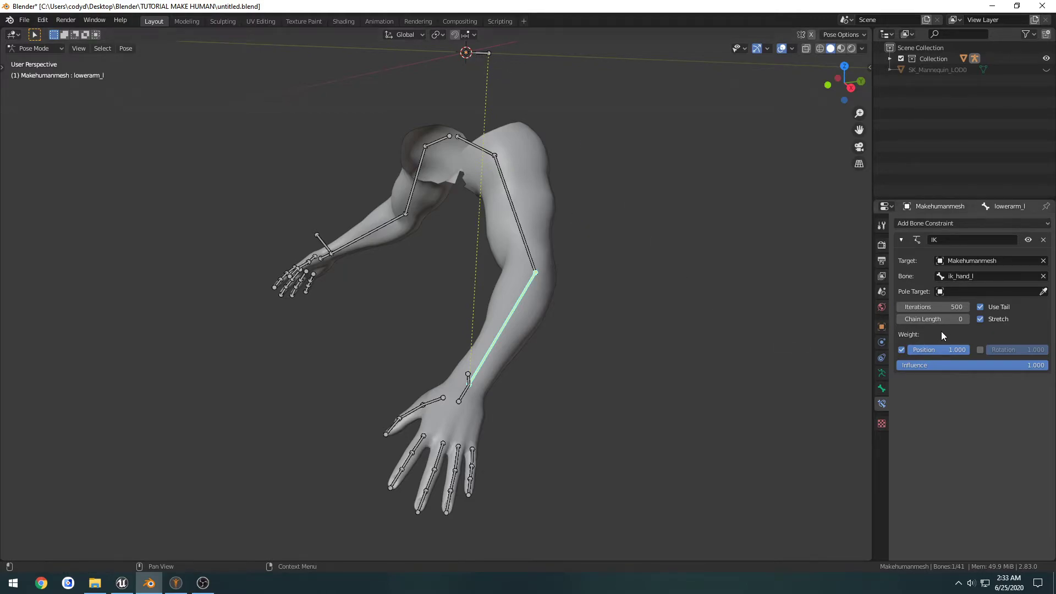
left_click(966, 319)
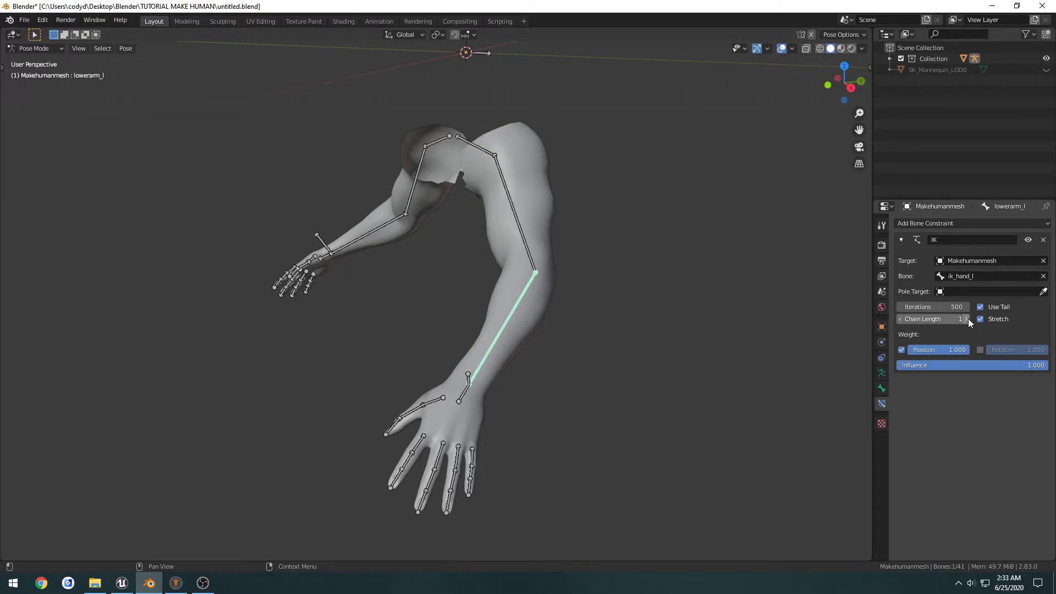
left_click(966, 319)
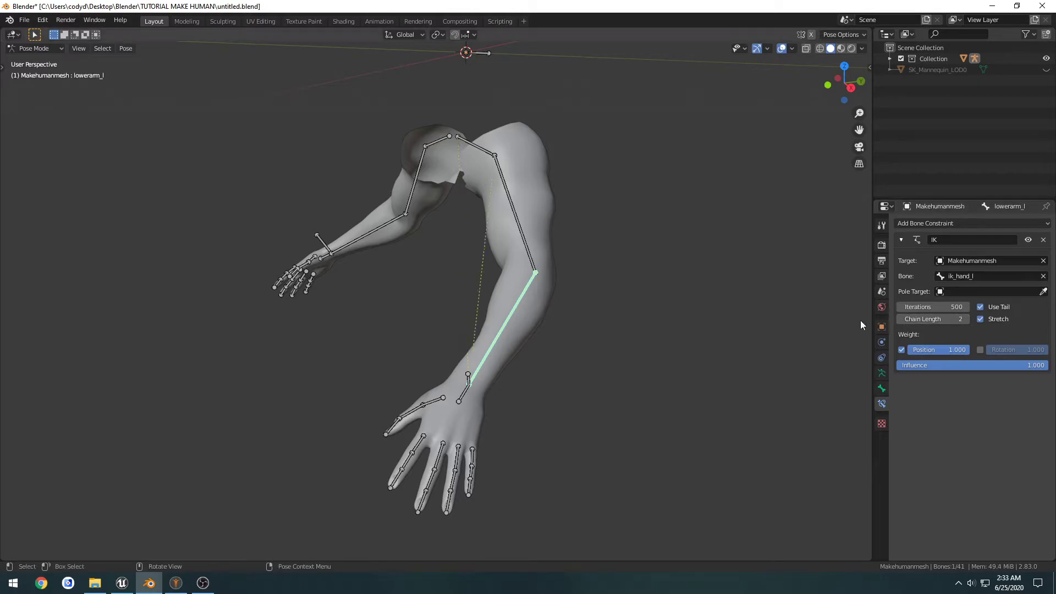
middle_click_drag(659, 308, 591, 316)
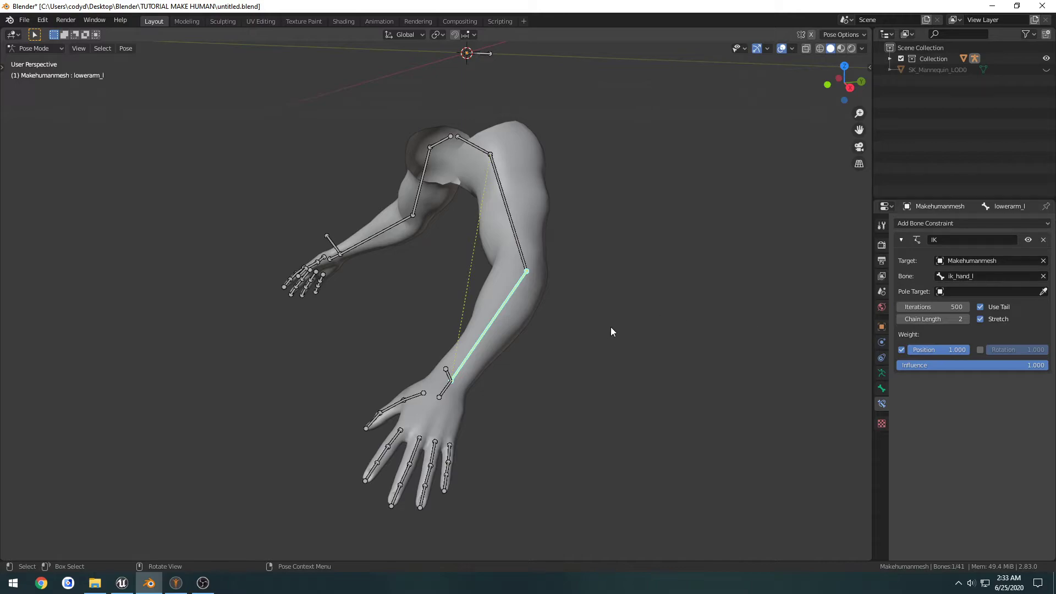
key("ctrl+s")
- Add an Inverse Kinematics constraint to the lowerarm_r bone and set its target to Makehumanmesh
middle_click_drag(488, 310, 384, 357)
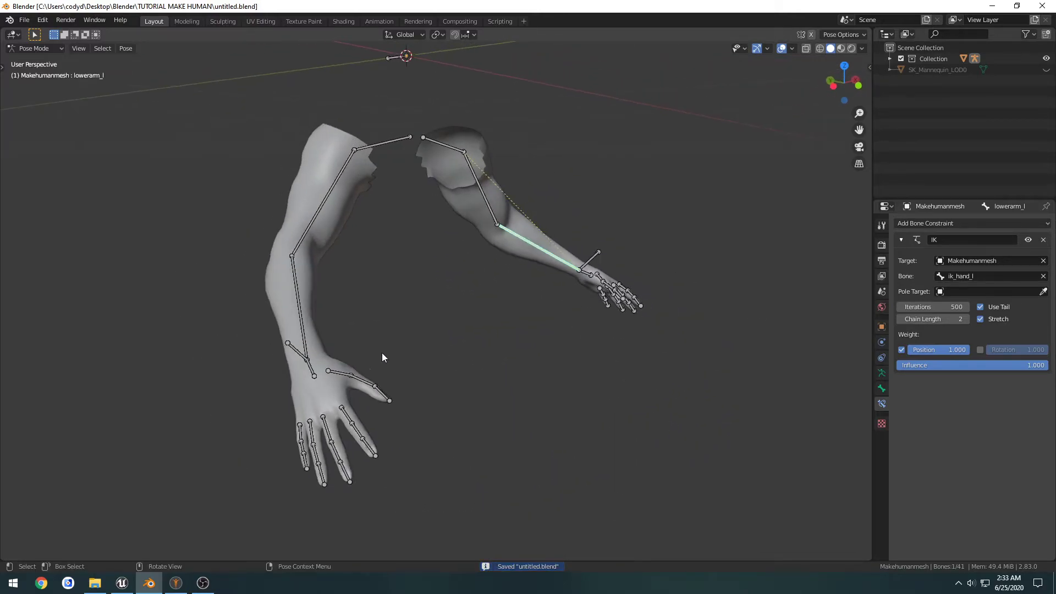
left_click(303, 333)
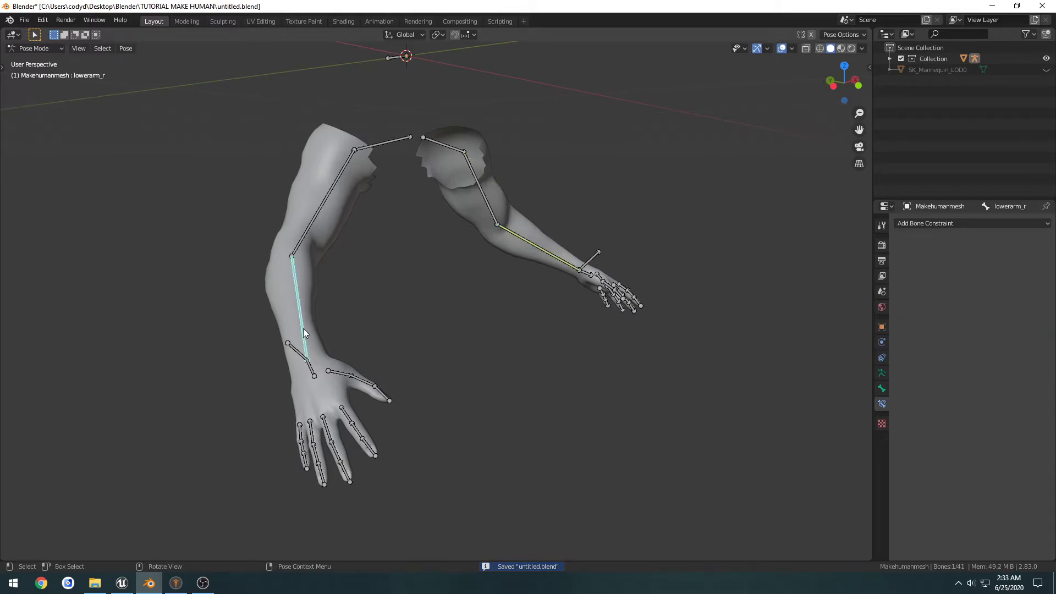
left_click(958, 222)
left_click(945, 246)
left_click(1043, 260)
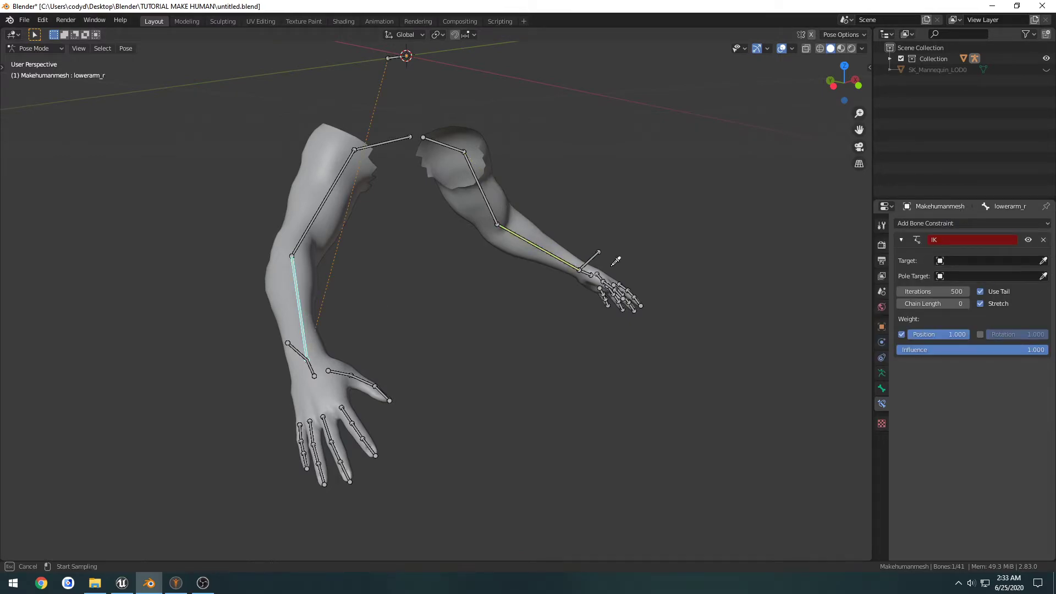
left_click(612, 258)
- Set the lowerarm_r IK constraint's target bone to ik_hand_r and its chain length to 2, then save the file
left_click(963, 278)
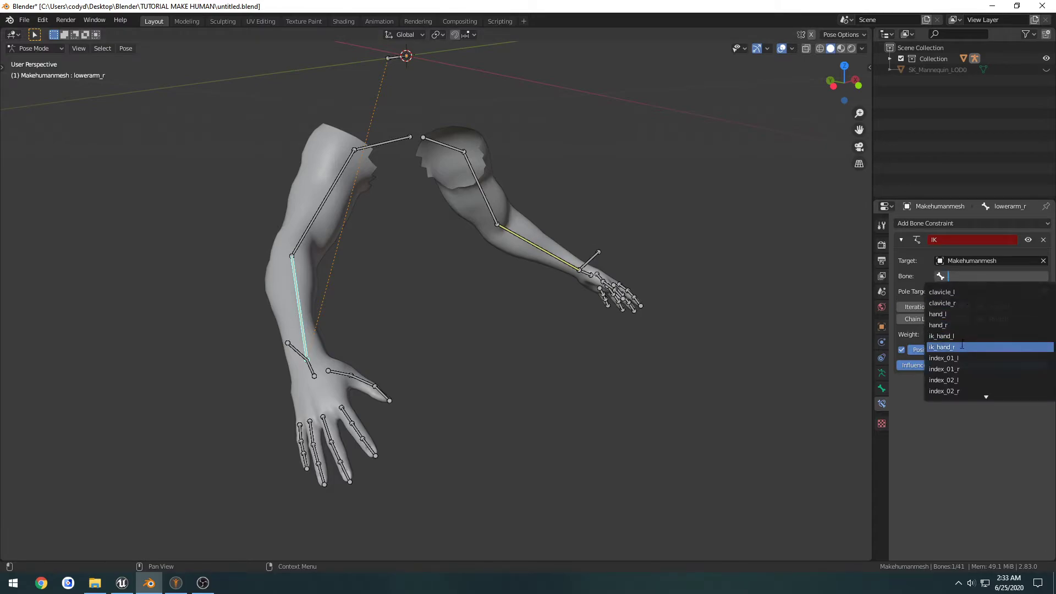
left_click(960, 347)
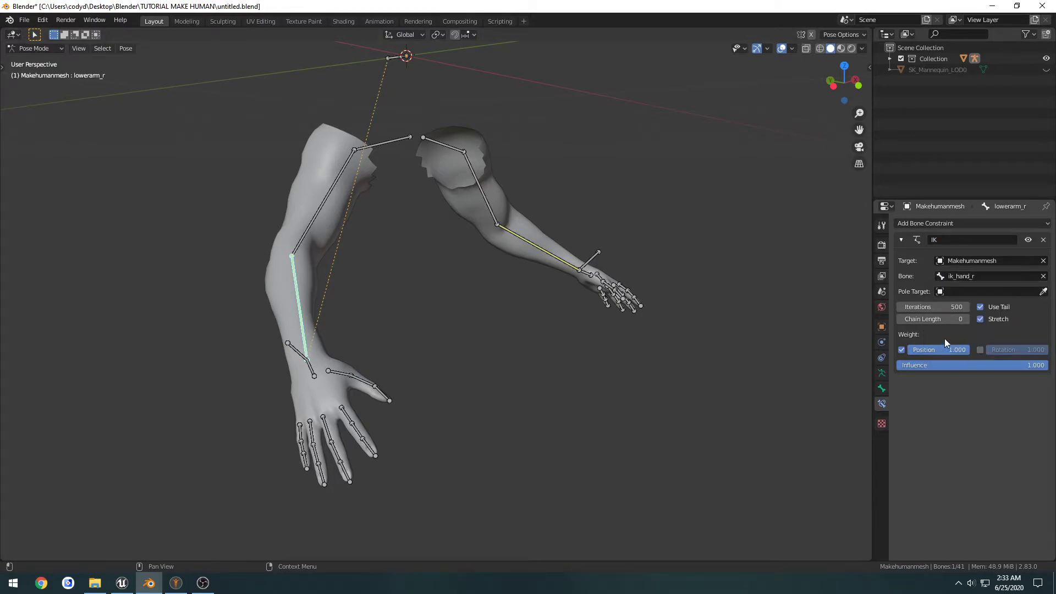
left_click(965, 318)
left_click(965, 319)
key("ctrl+s")
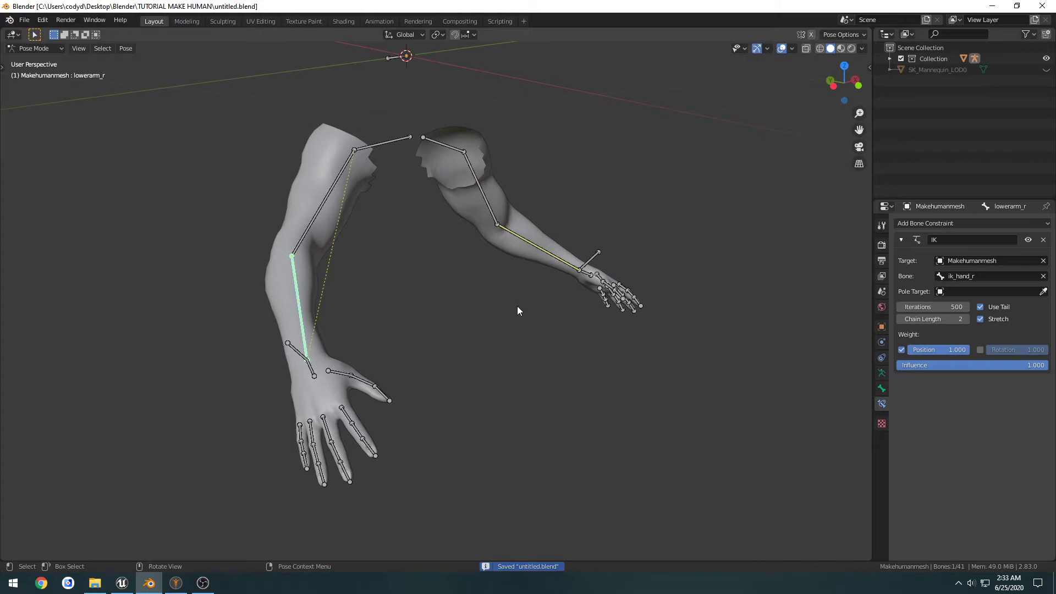
- Try rotating the ik_hand_l bone to test how the left hand follows it
mouse_move(517, 311)
middle_mouse_down()
mouse_move(520, 290)
mouse_move(445, 292)
mouse_move(528, 327)
middle_mouse_up()
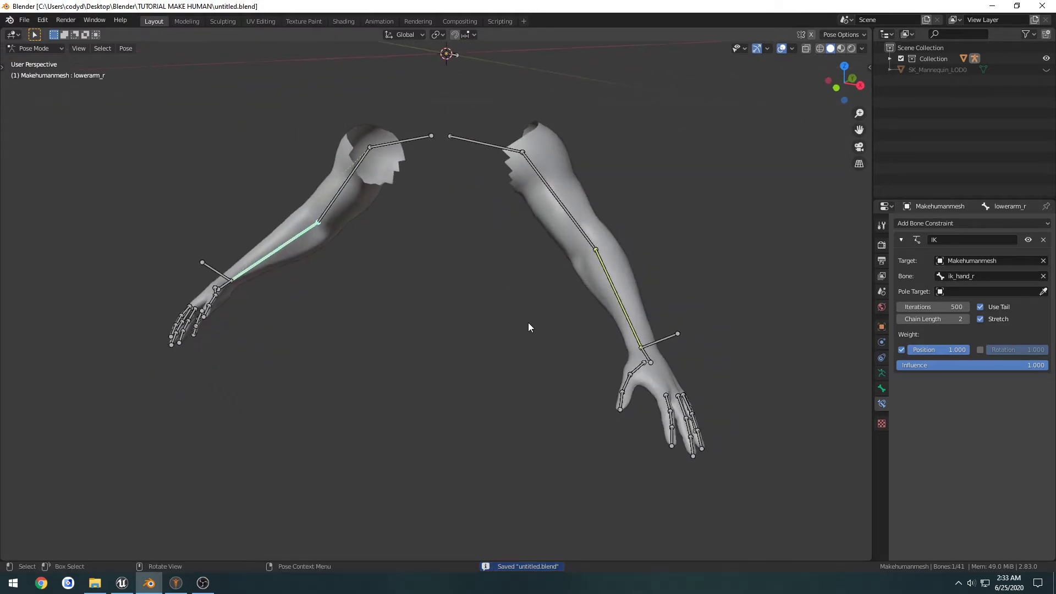
left_click(657, 344)
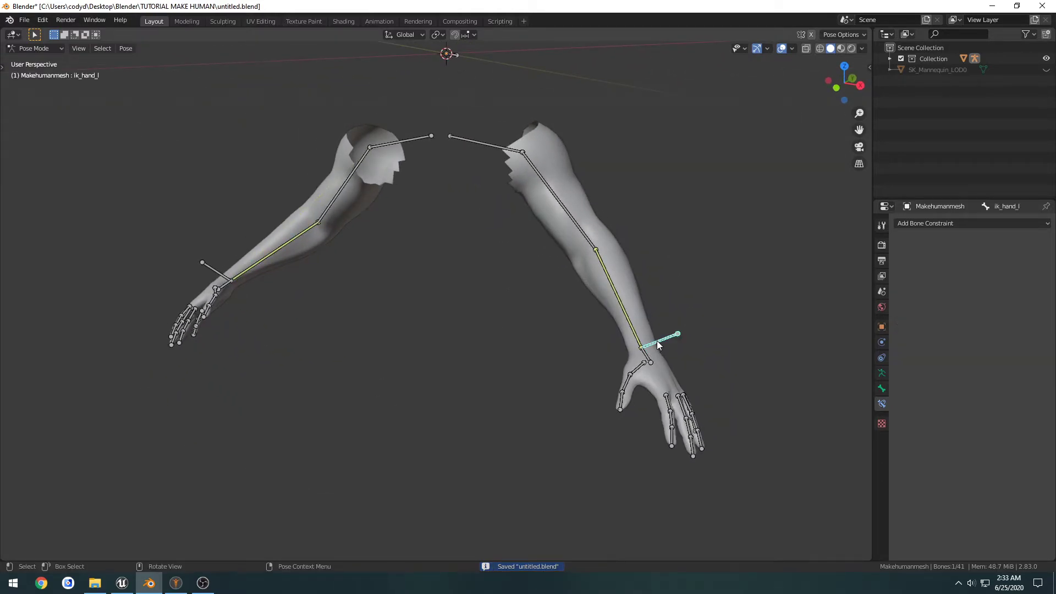
key("r")
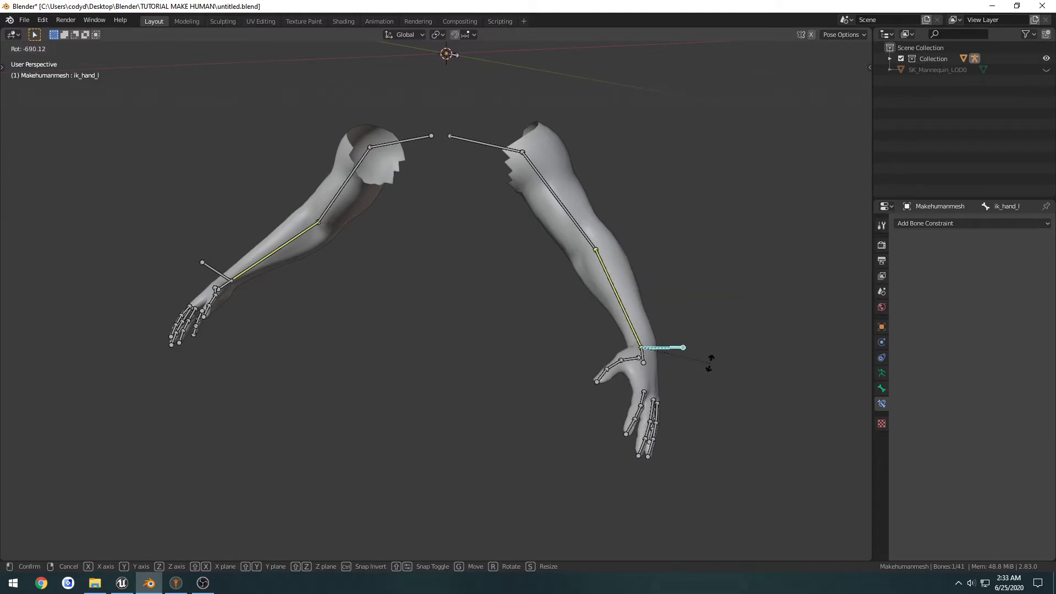
left_click(714, 361)
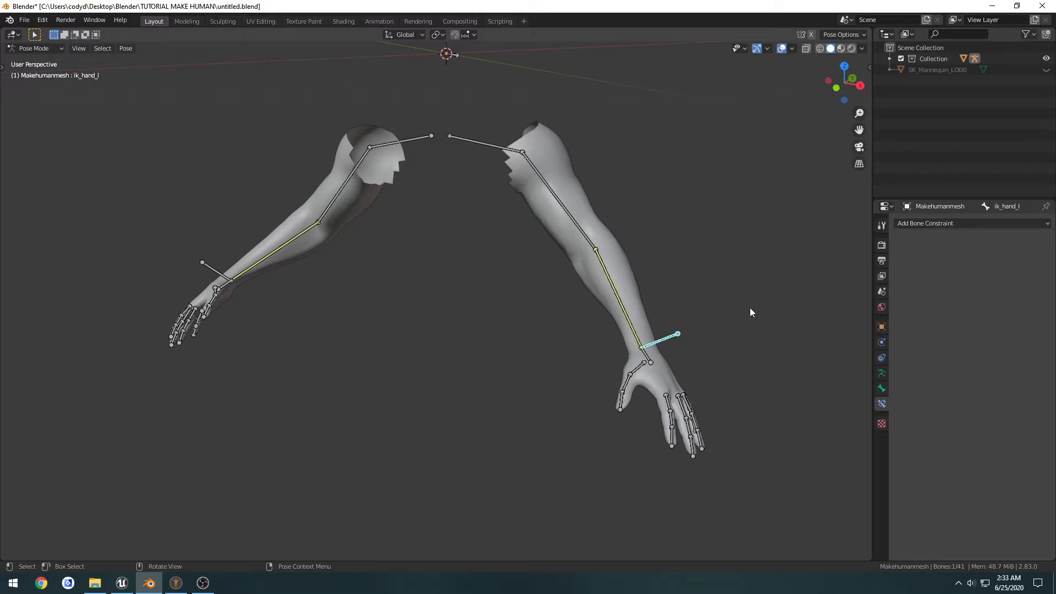
- Unlock the X, Y and Z location of the hand_l bone in its transform properties
key("n")
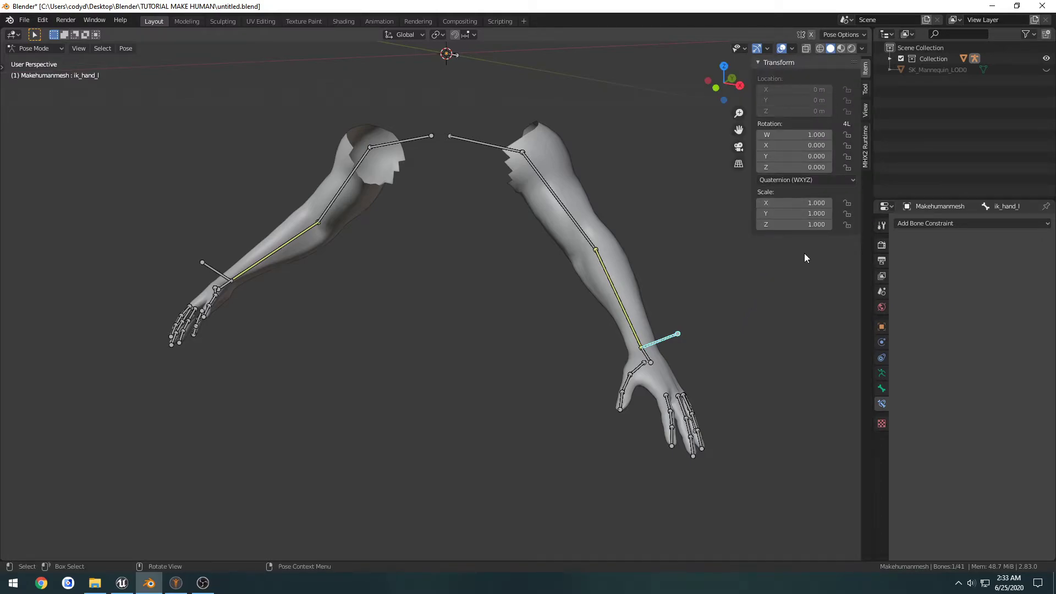
left_click(645, 357)
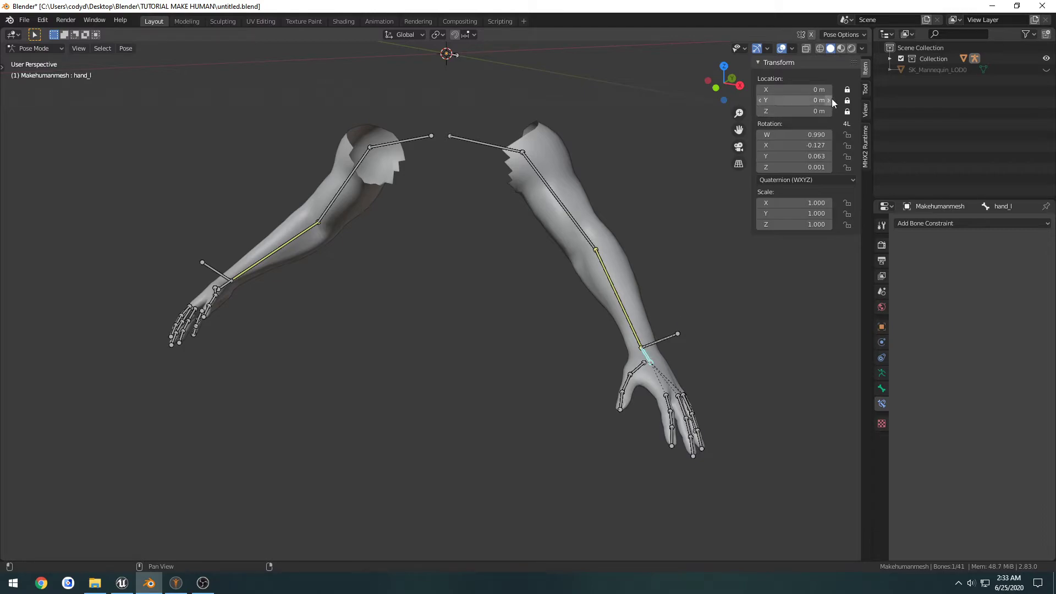
left_click(847, 91)
left_click(847, 100)
left_click(847, 110)
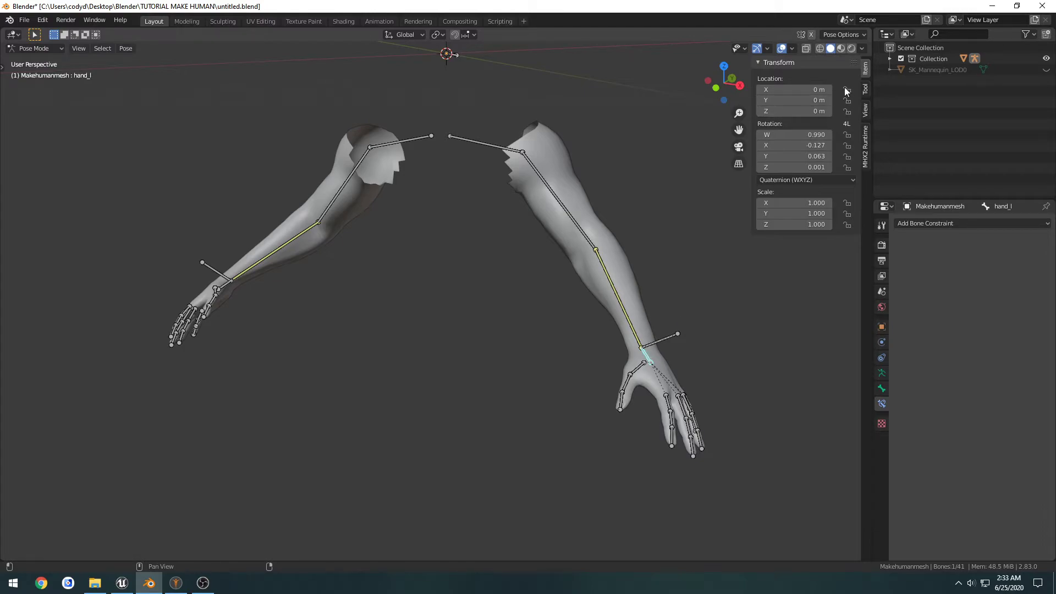
left_click(223, 287)
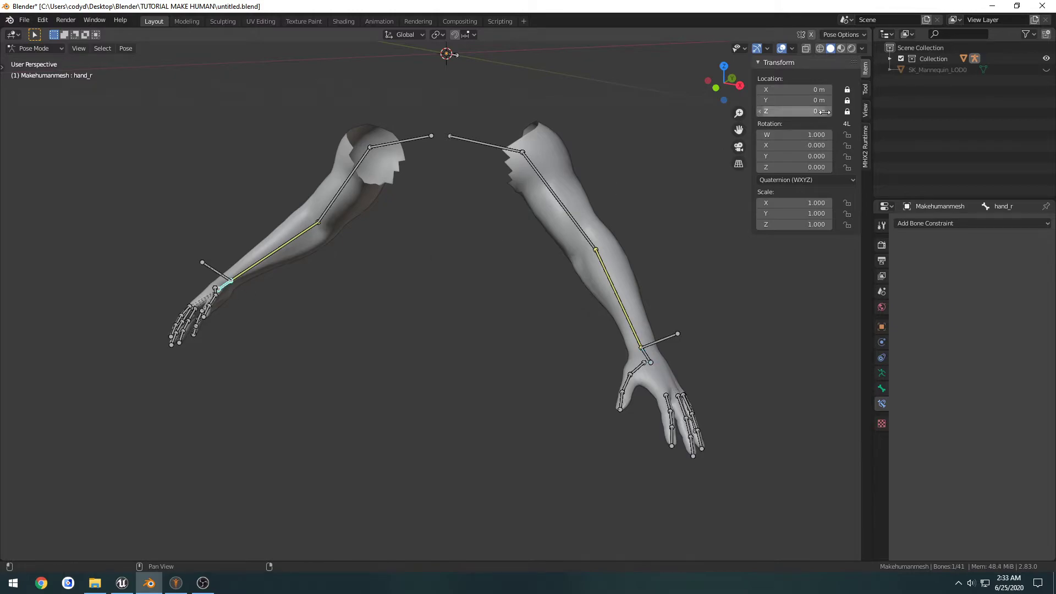
- Try rotating the ik_hand_l bone and moving the hand_l bone to test how the left arm responds
left_click(665, 337)
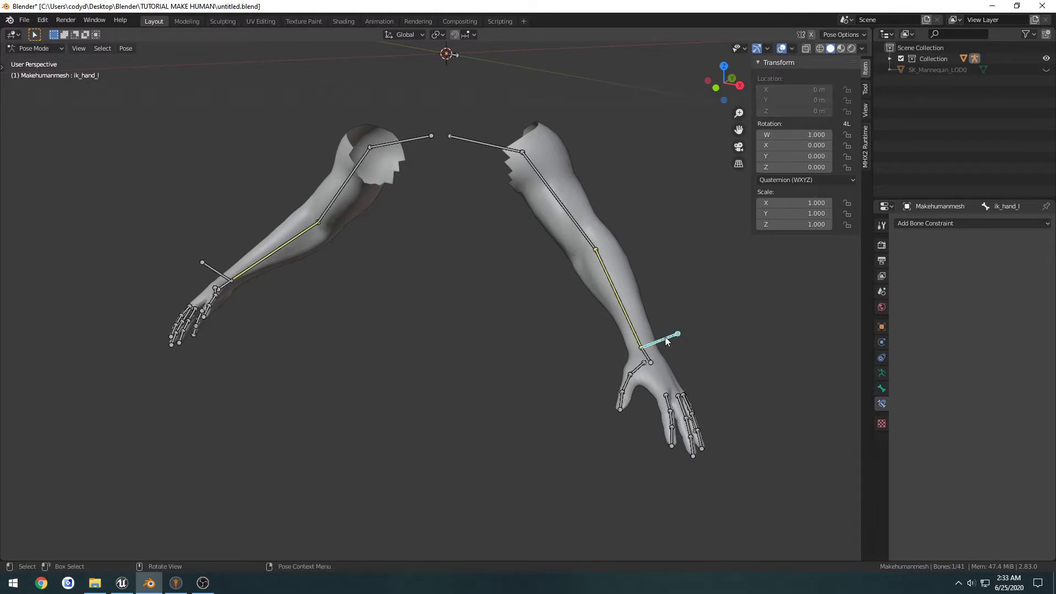
key("r")
left_click(706, 359)
key("ctrl+z")
left_click(648, 359)
key("g")
right_click(662, 377)
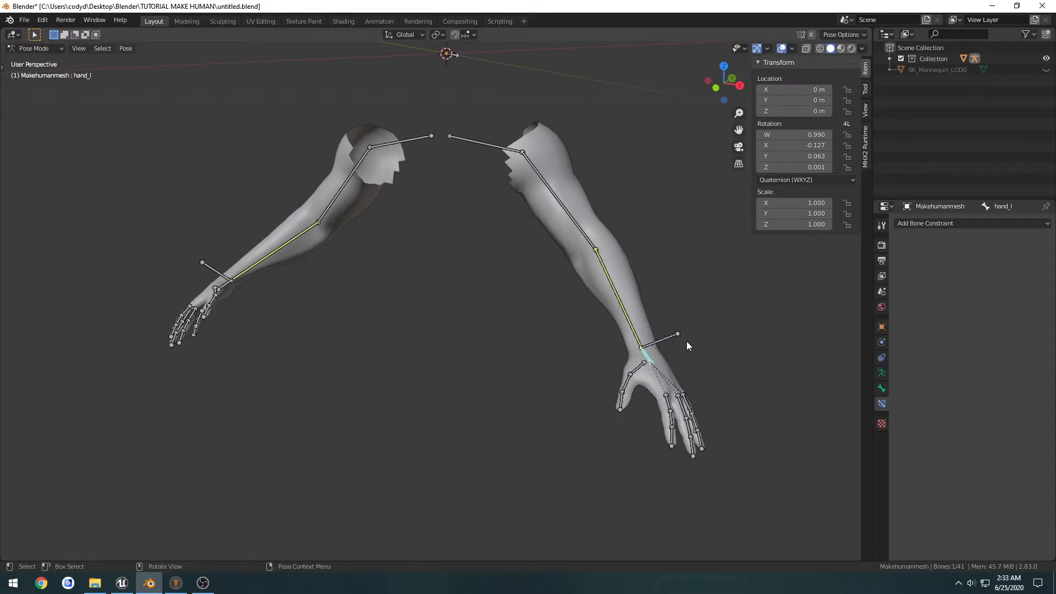
- In Edit Mode, clear the parent of the ik_hand_l bone
left_click(662, 338)
mouse_move(715, 332)
middle_mouse_down()
mouse_move(691, 329)
mouse_move(701, 329)
middle_mouse_up()
key("ctrl+Tab")
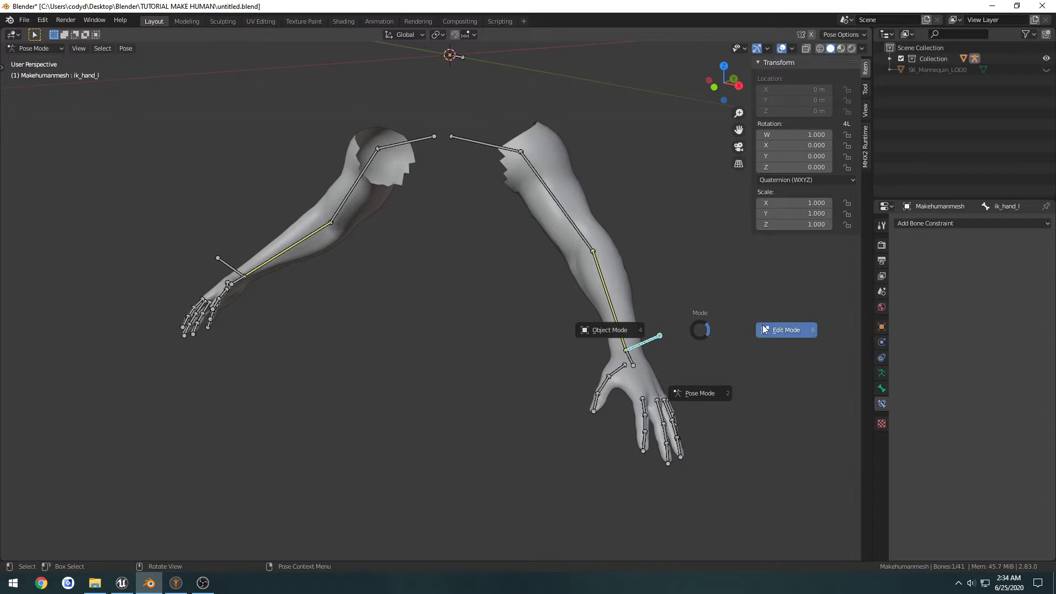
left_click(709, 330)
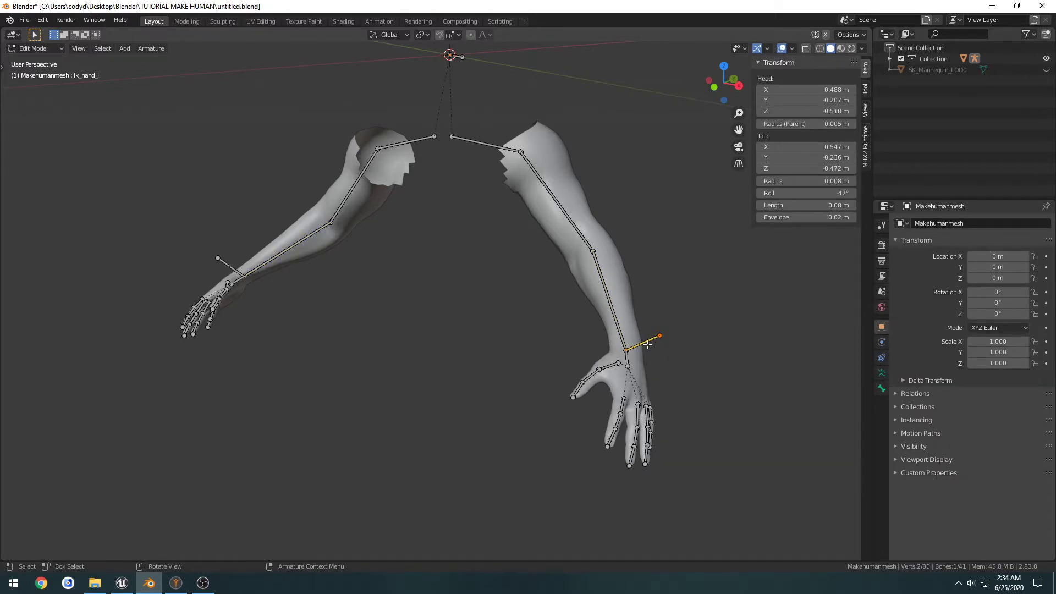
middle_click_drag(649, 344, 679, 345)
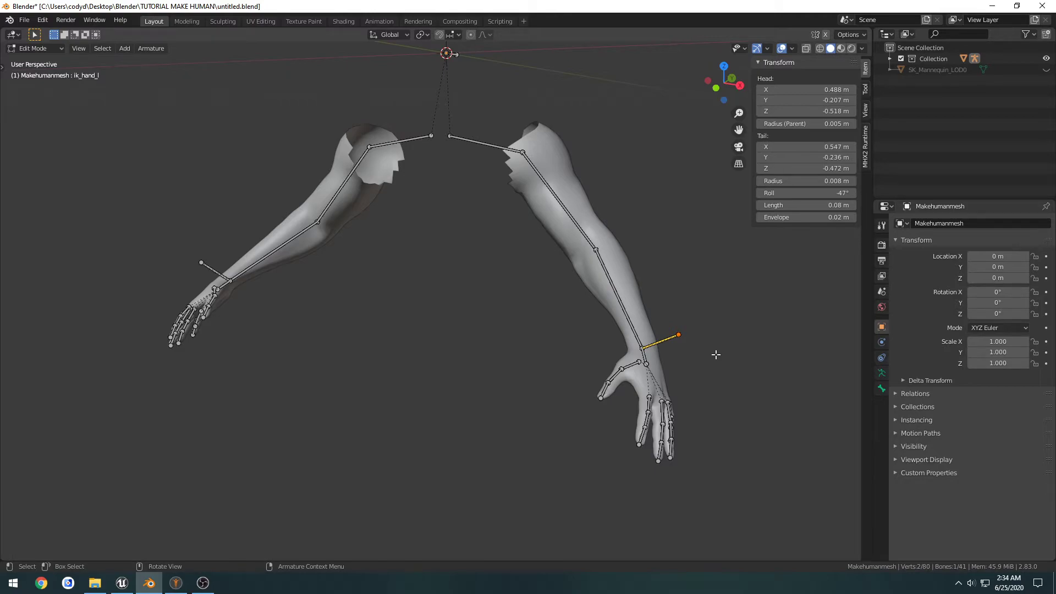
key("alt+p")
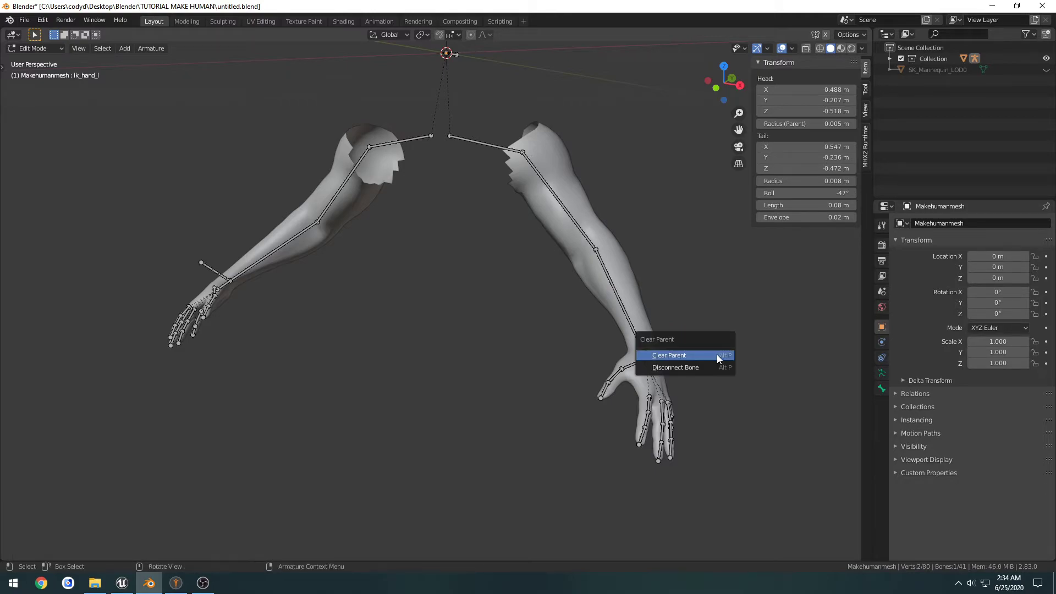
left_click(698, 354)
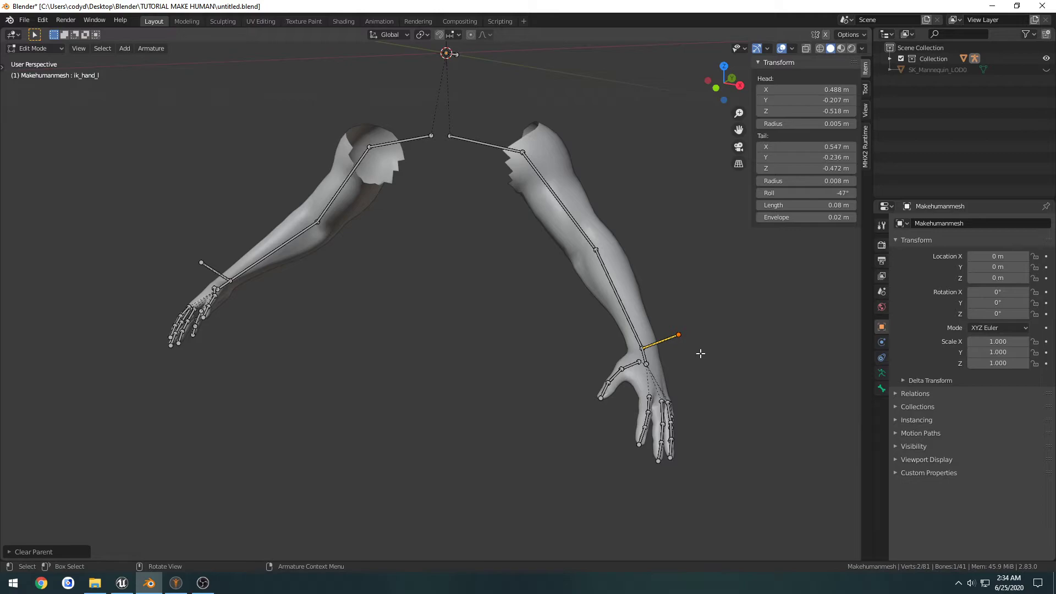
- Clear the parent of the ik_hand_r bone and return to Pose Mode
left_click(209, 269)
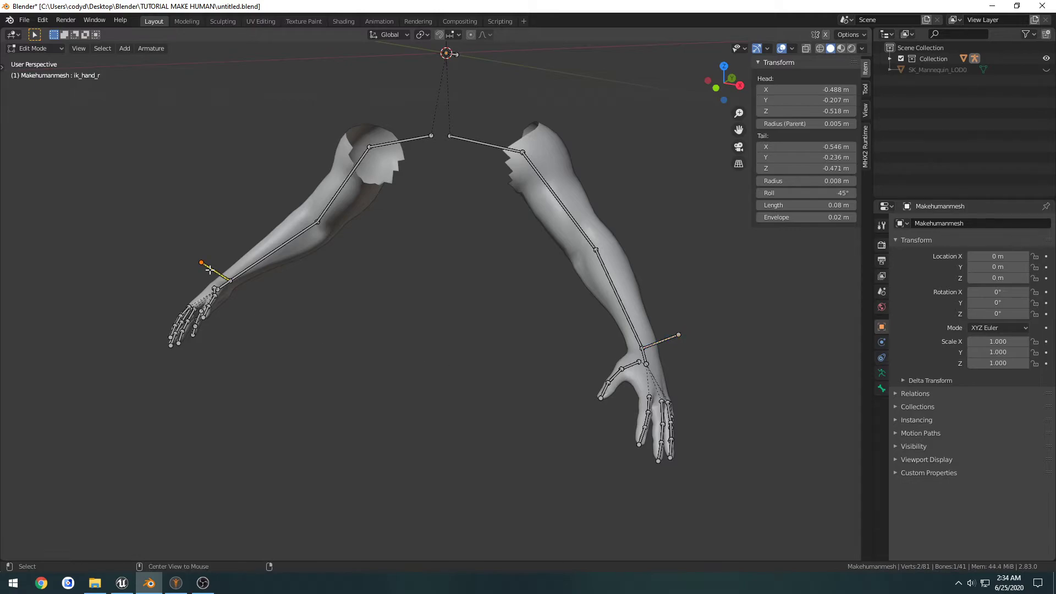
key("alt+p")
left_click(197, 280)
key("ctrl+Tab")
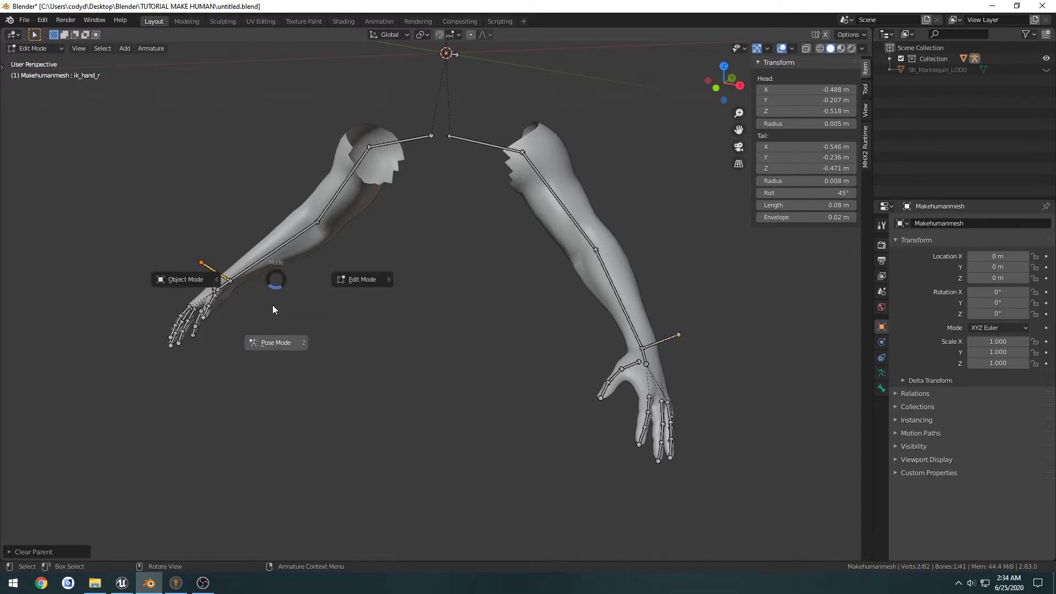
left_click(273, 309)
- Try moving the ik_hand_l bone to test how the left arm follows it
left_click(662, 341)
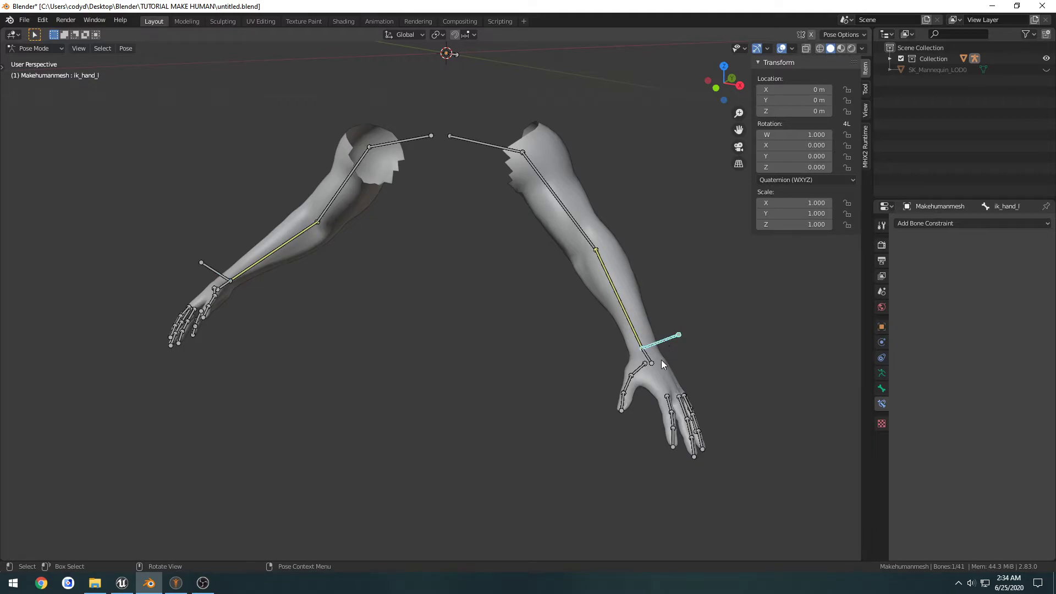
key("g")
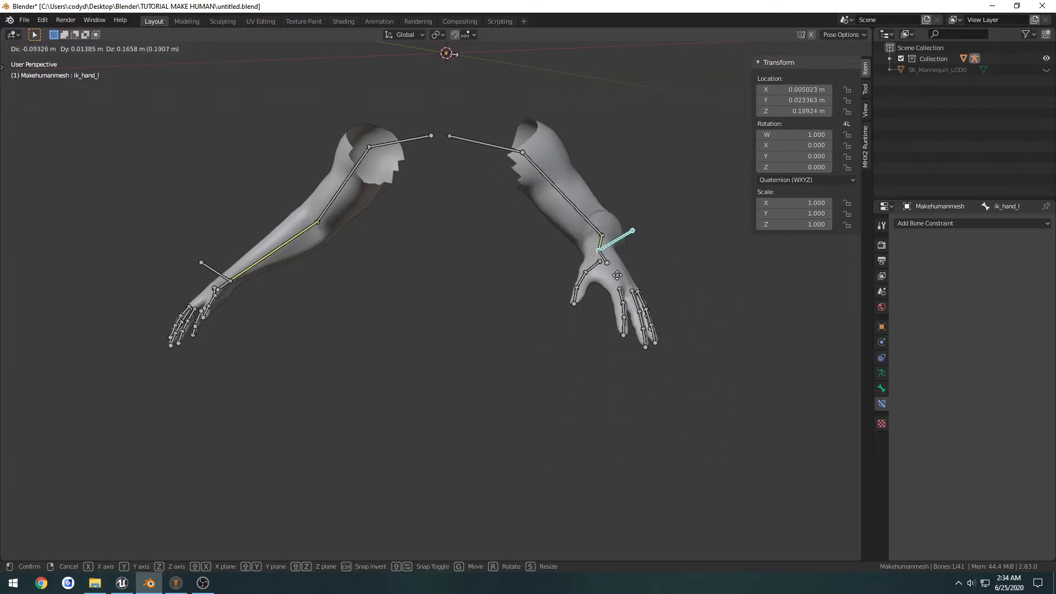
left_click(612, 300)
key("ctrl+z")
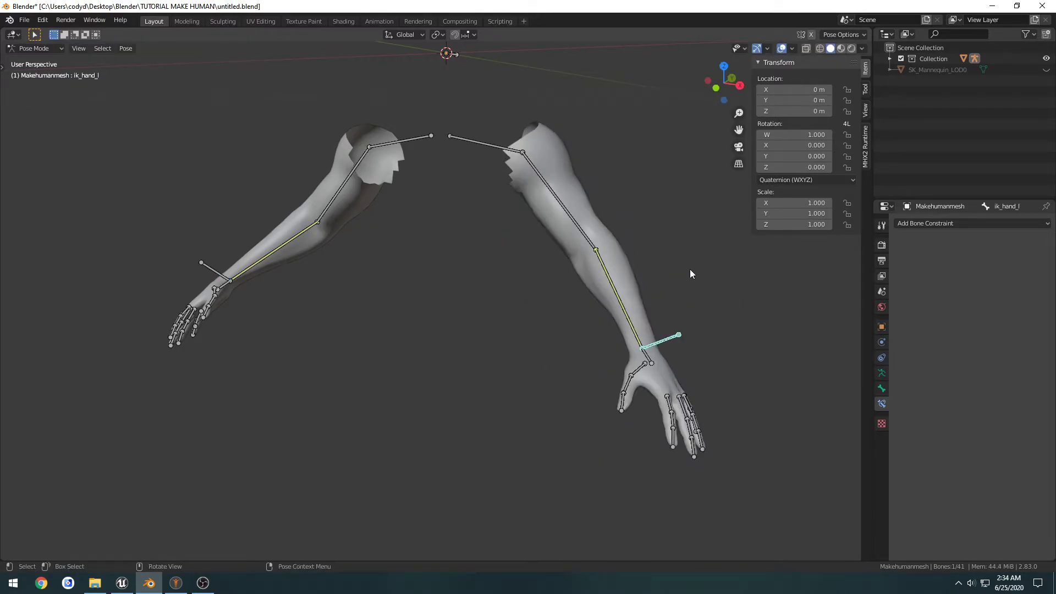
left_click(647, 356)
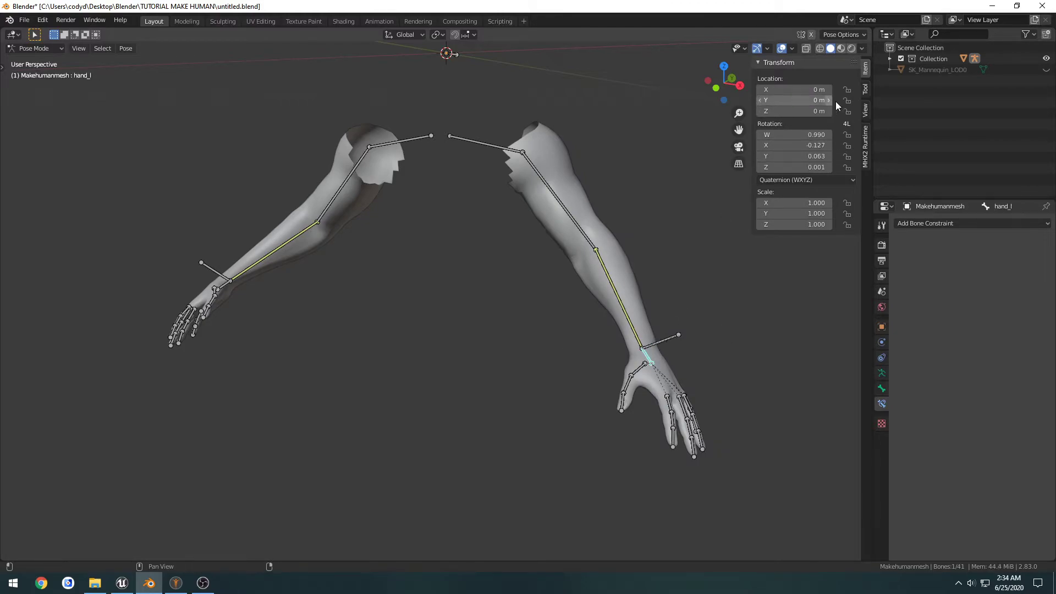
left_click(673, 344)
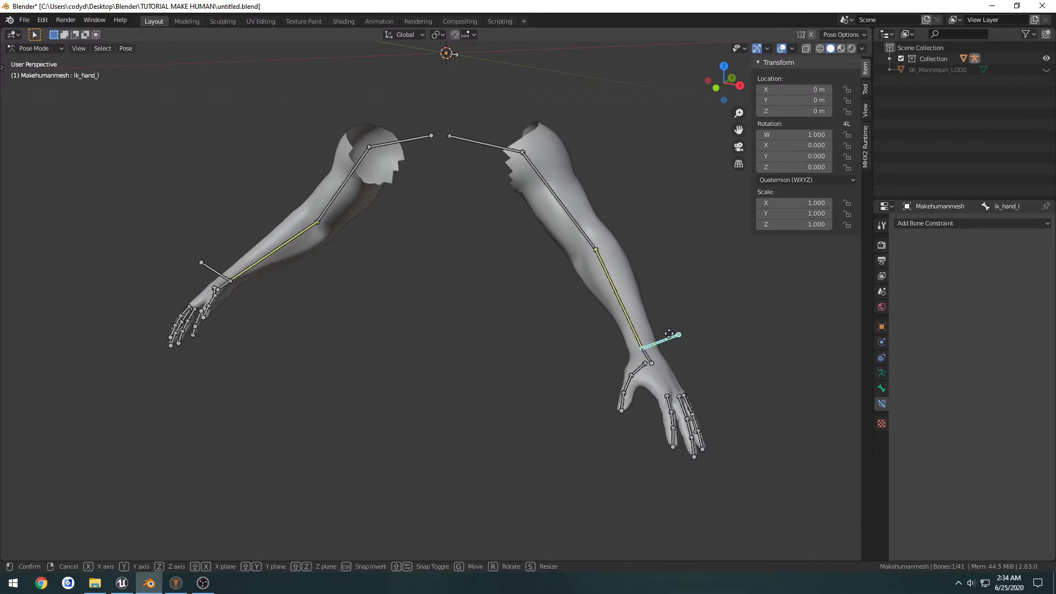
key("g")
key("Escape")
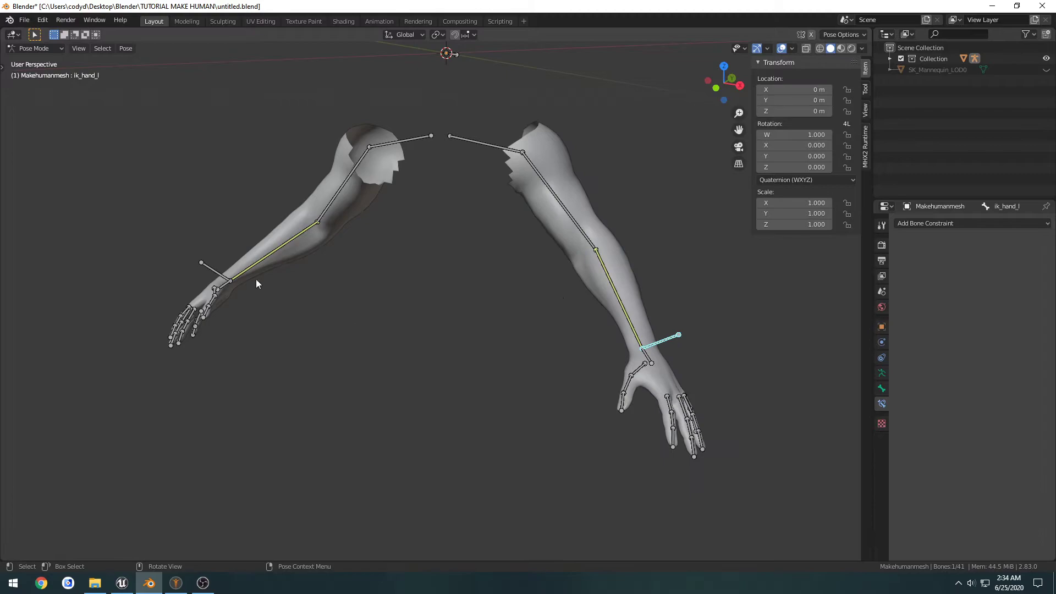
- Lock the hand_r bone's location on the X, Y and Z axes
left_click(225, 284)
left_click(846, 92)
left_click(848, 101)
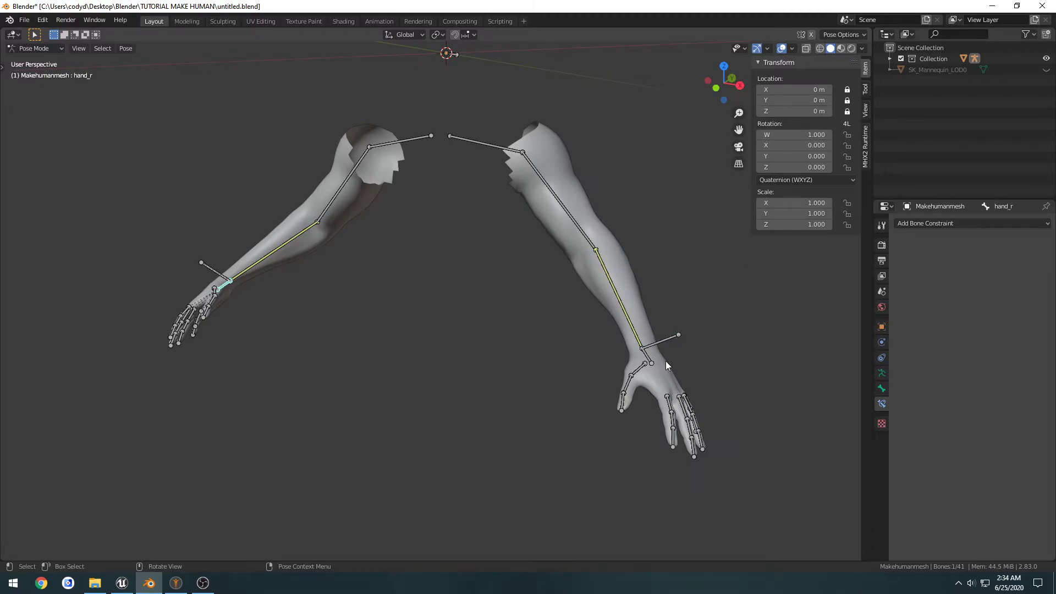
- Try moving the ik_hand_r and ik_hand_l bones to test both arms, restoring their original positions
left_click(217, 269)
key("g")
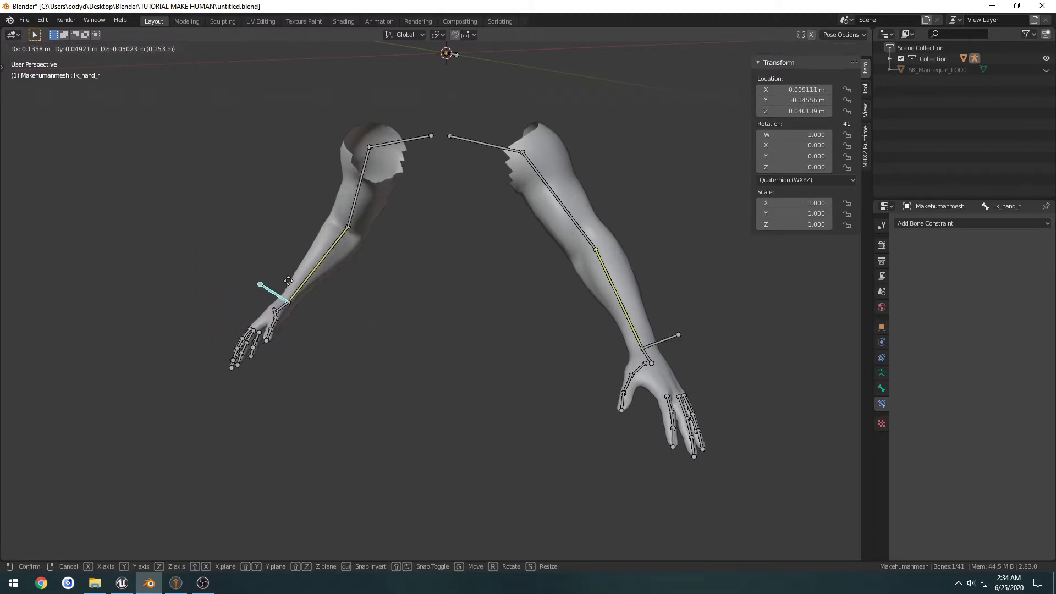
key("Escape")
middle_click_drag(440, 303, 419, 343)
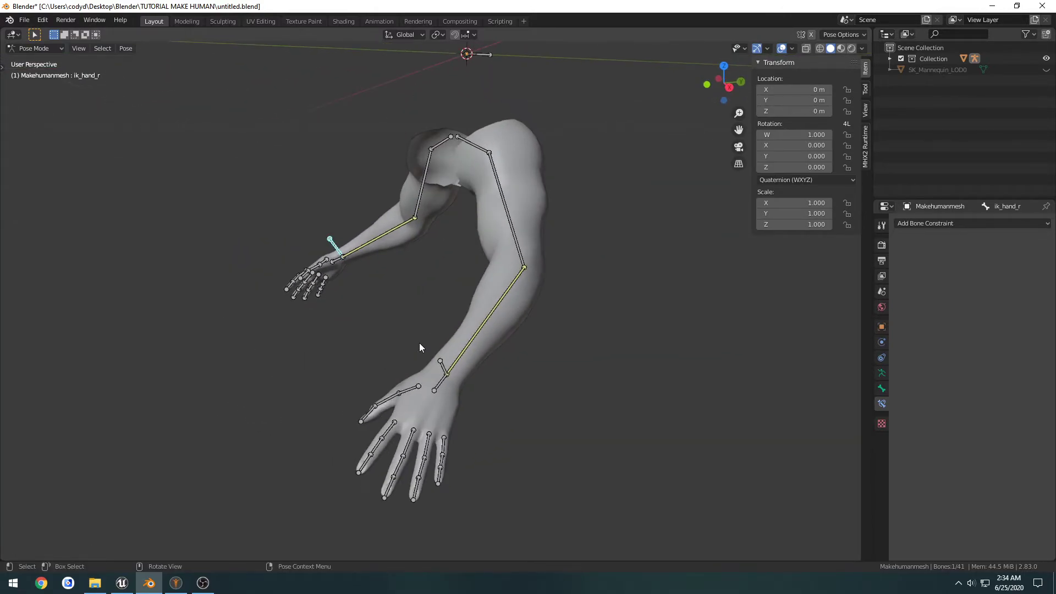
left_click(444, 367)
key("g")
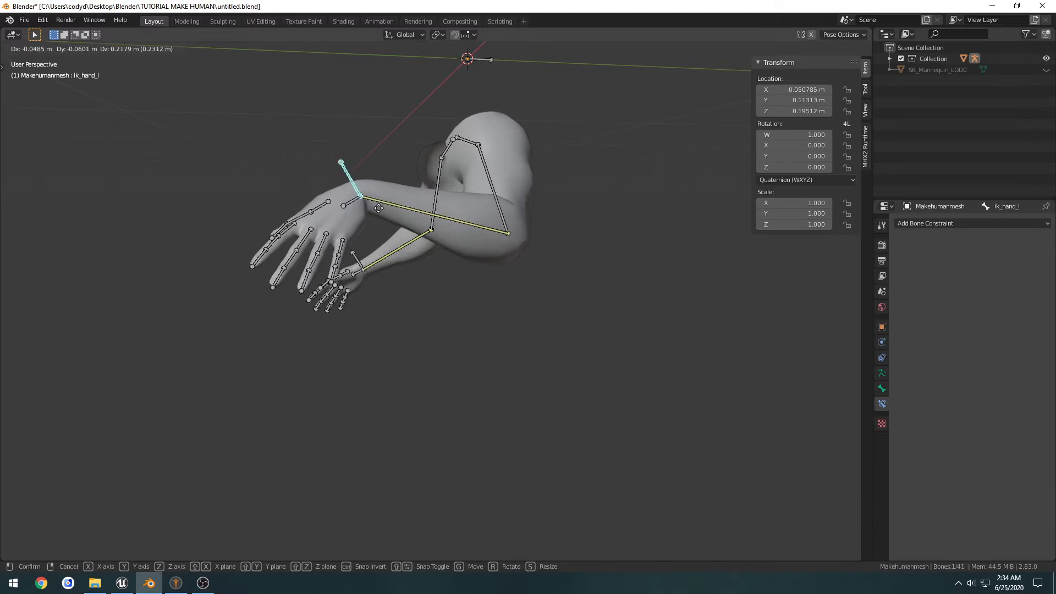
left_click(370, 183)
key("alt+g")
middle_click_drag(356, 242, 441, 275)
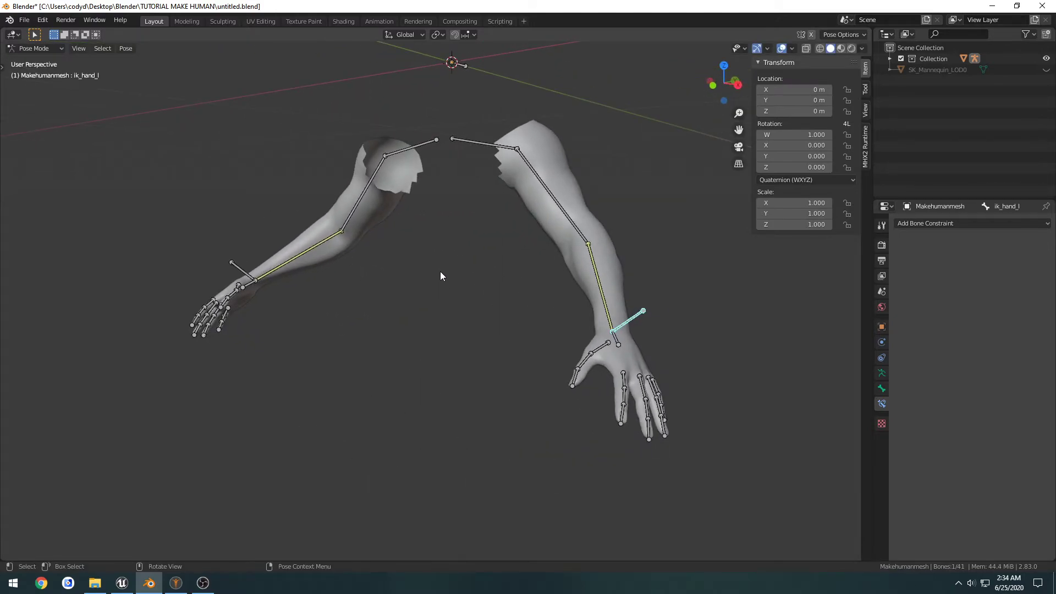
- Open the armature's data properties and examine the elbows and forearm bones of both arms from several angles
left_click(881, 372)
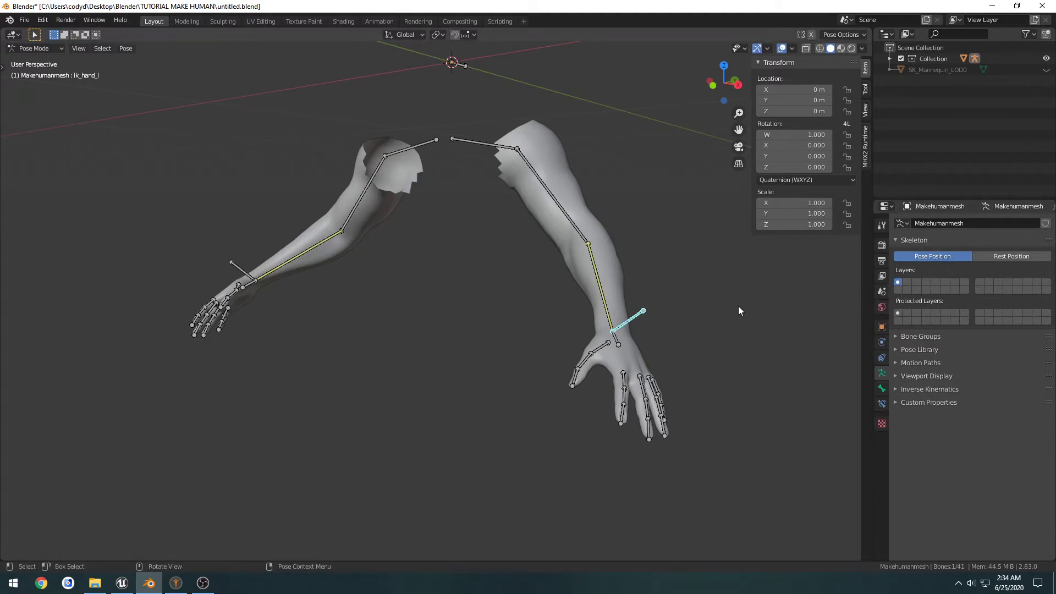
middle_click_drag(707, 301, 632, 311)
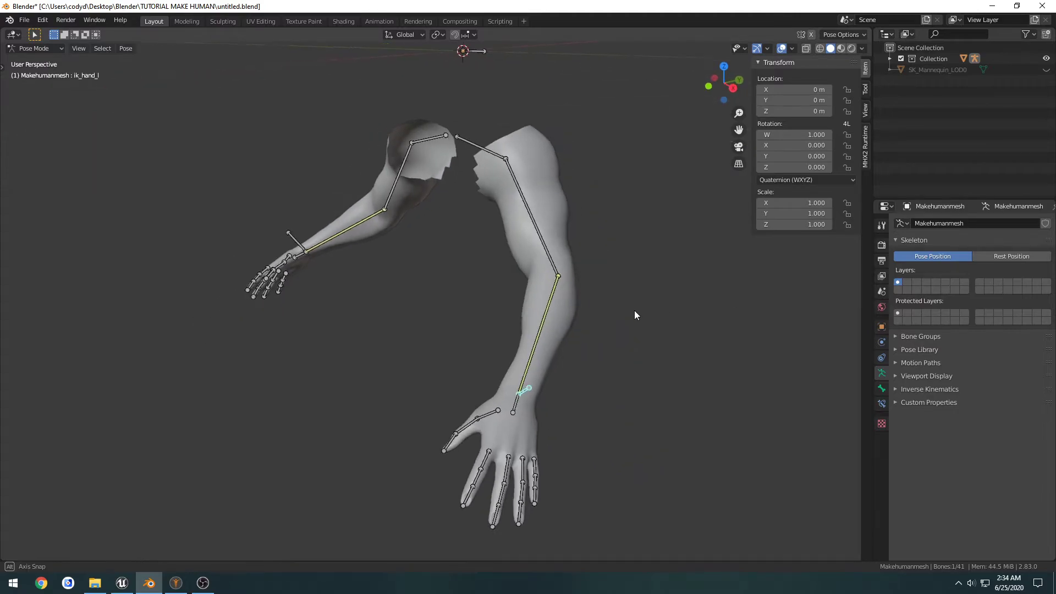
middle_click_drag(543, 392, 691, 295)
middle_click_drag(688, 333, 548, 268)
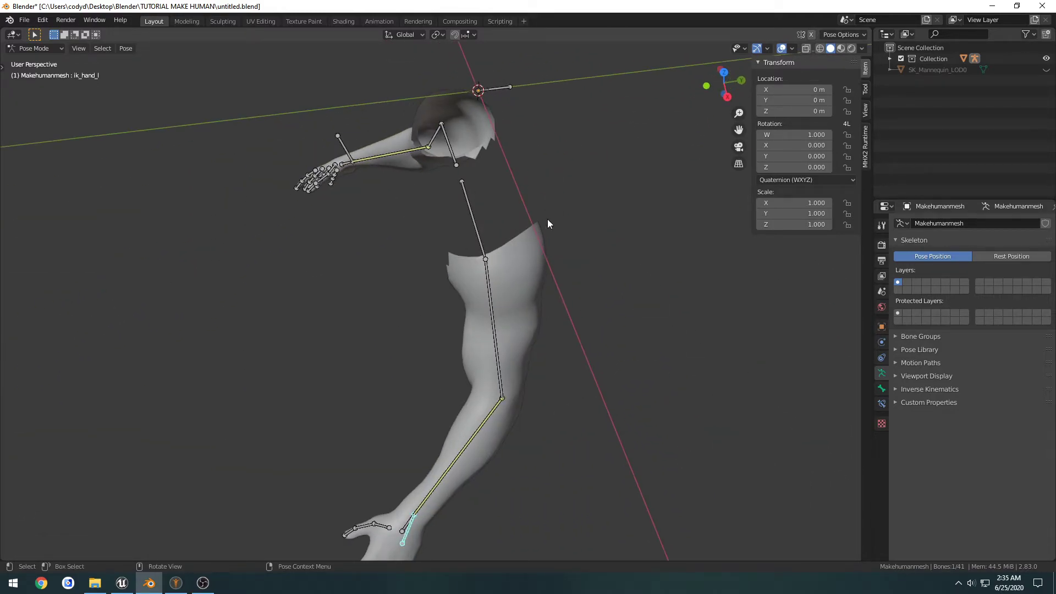
middle_click_drag(553, 252, 613, 320)
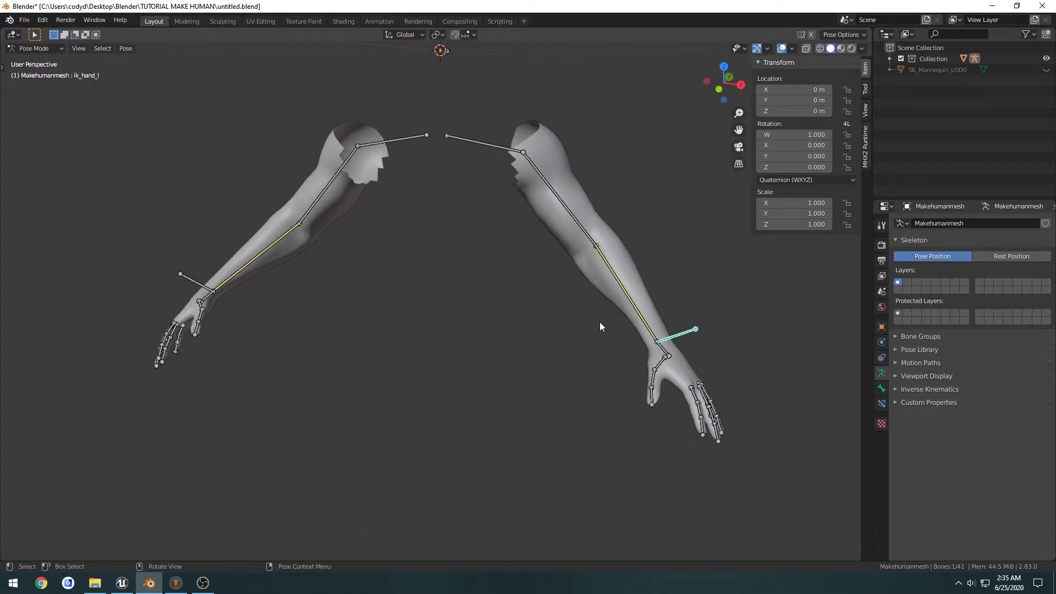
middle_click_drag(597, 326, 536, 324)
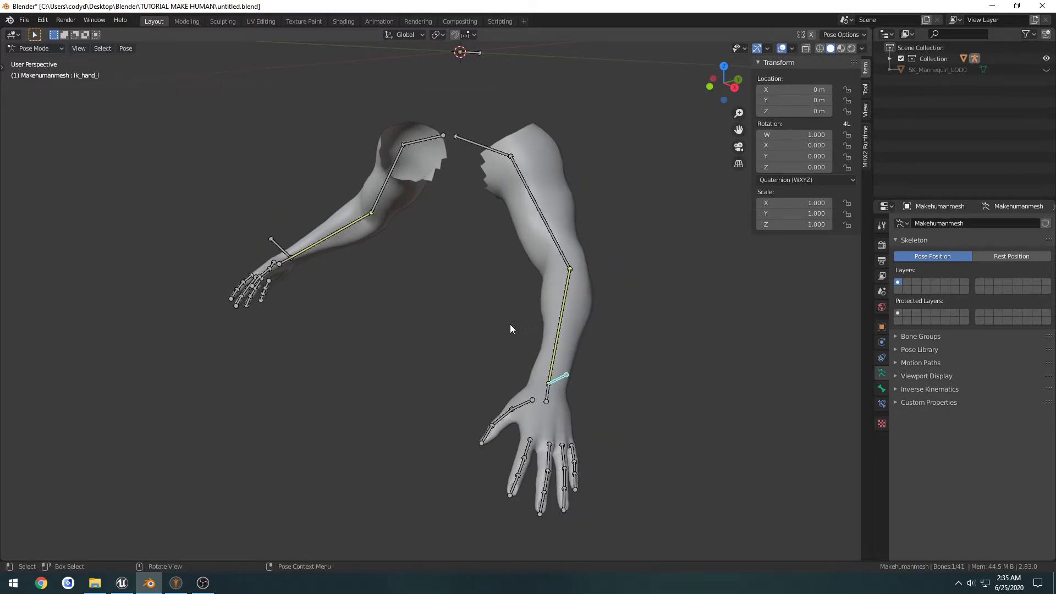
- Select the elbow joints of both arms in Edit Mode and show them in right orthographic view
mouse_move(578, 272)
middle_mouse_down()
mouse_move(589, 278)
mouse_move(574, 277)
middle_mouse_up()
key("ctrl+Tab")
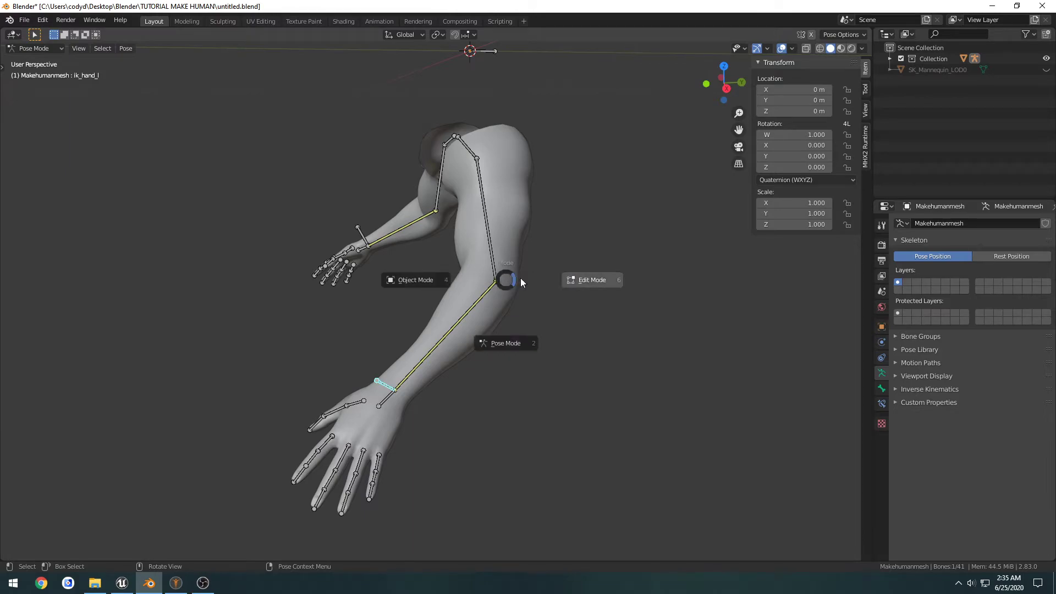
left_click(580, 278)
left_click(496, 281)
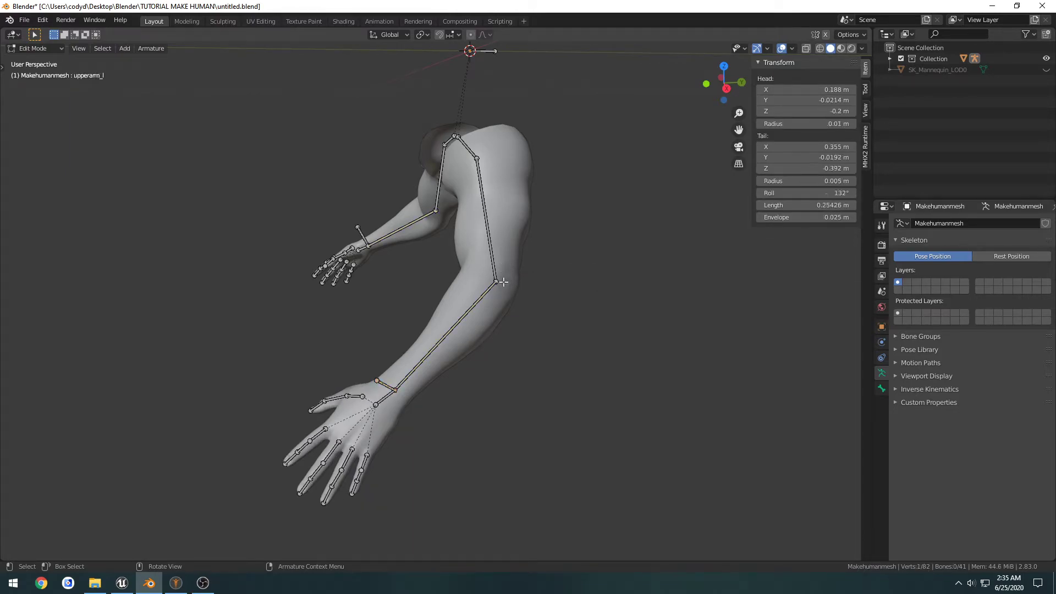
left_click(496, 281)
left_click(496, 280)
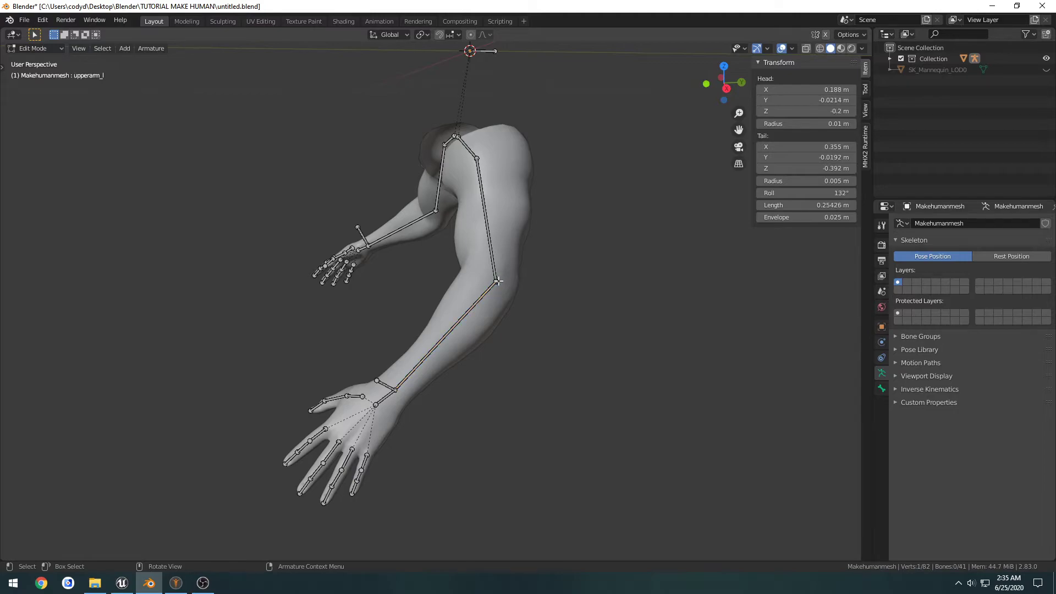
left_click(882, 388)
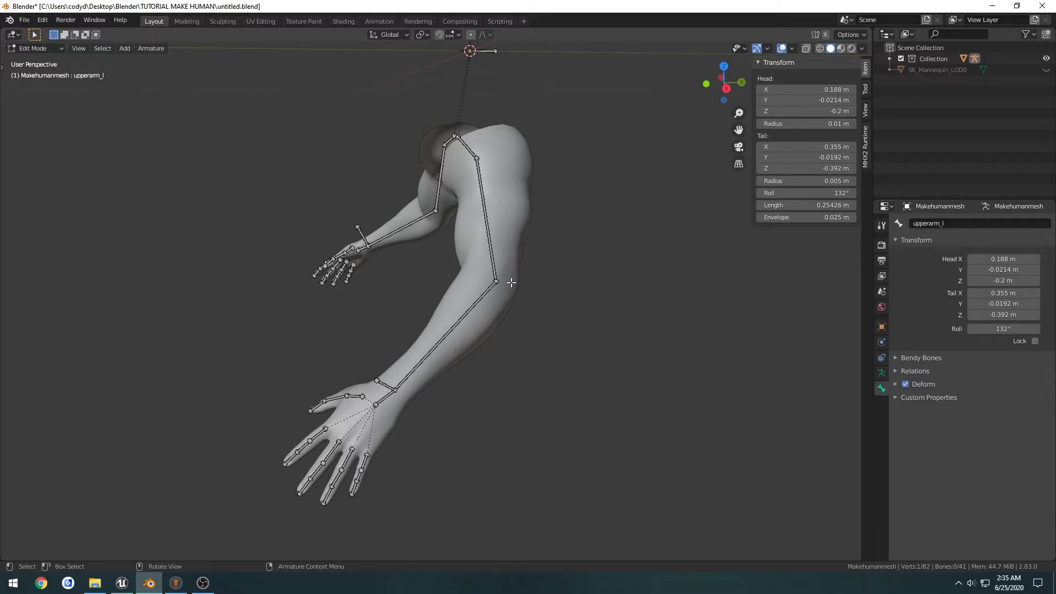
left_click(436, 211, "shift")
key("KP_3")
middle_click_drag(528, 254, 478, 288, "shift")
key("e")
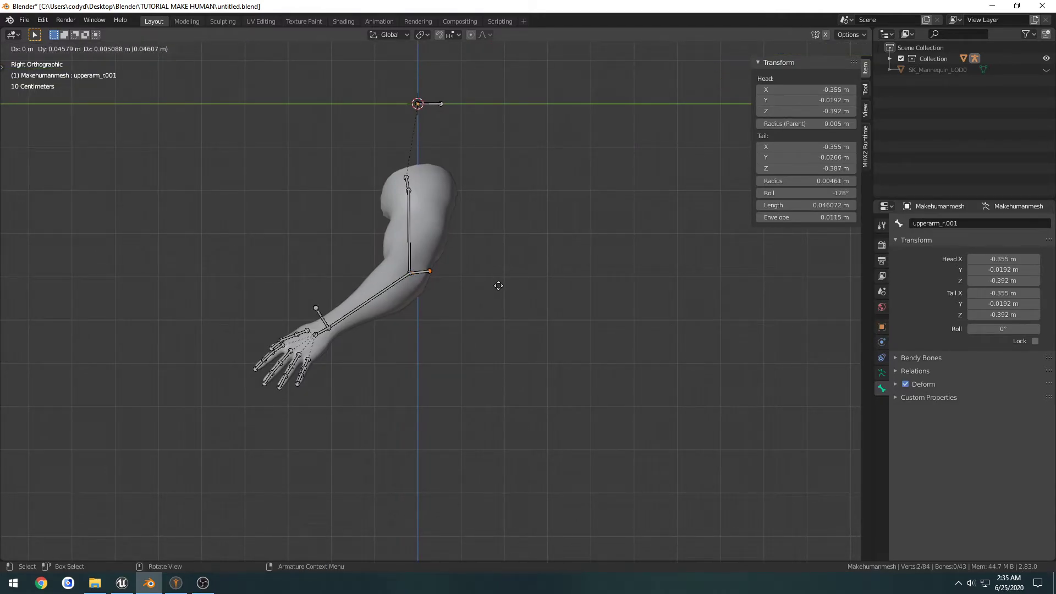
left_click(498, 286)
key("ctrl+z")
- Extrude new bones backward from both elbow joints with snapping on, 0.1 m along the Y axis
key("shift+Tab")
key("e")
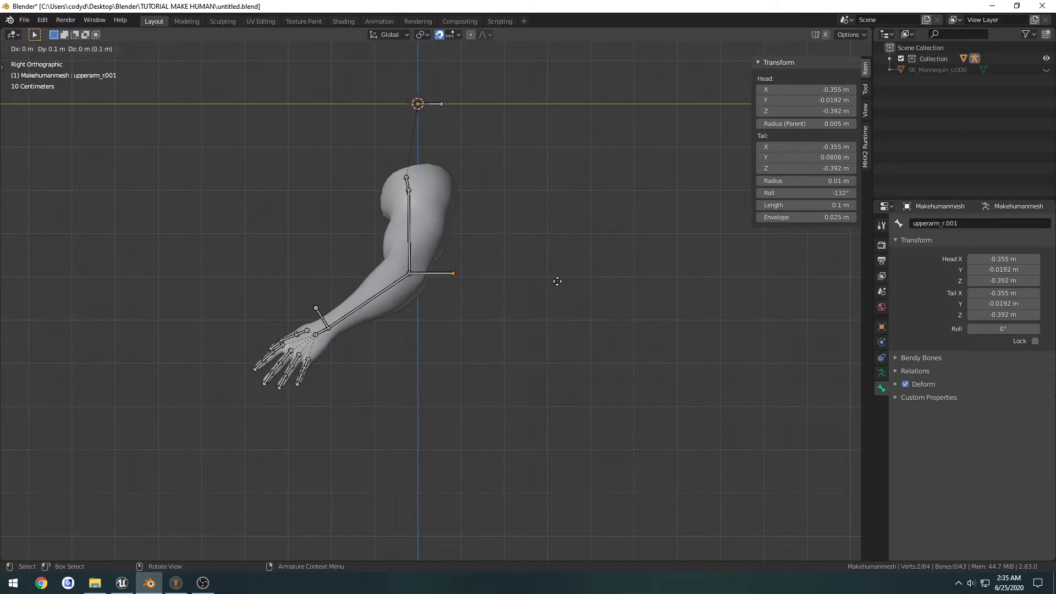
left_click(546, 281)
- Clear the parent of each of the two new elbow bones, upperarm_l.001 and upperarm_r.001
middle_click_drag(487, 284, 426, 325)
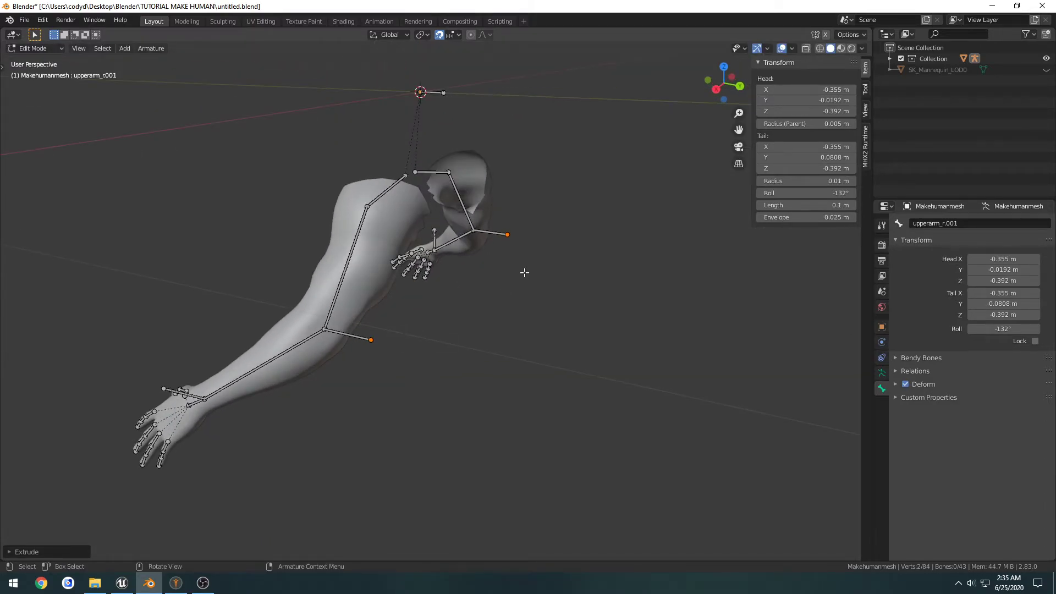
middle_click_drag(521, 272, 544, 270)
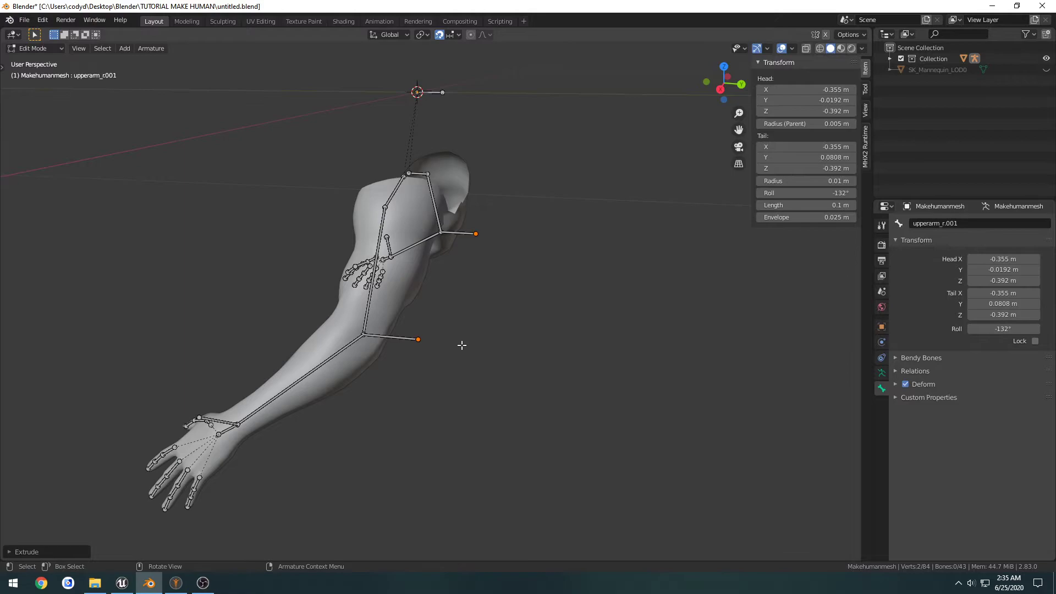
middle_click_drag(462, 346, 482, 345)
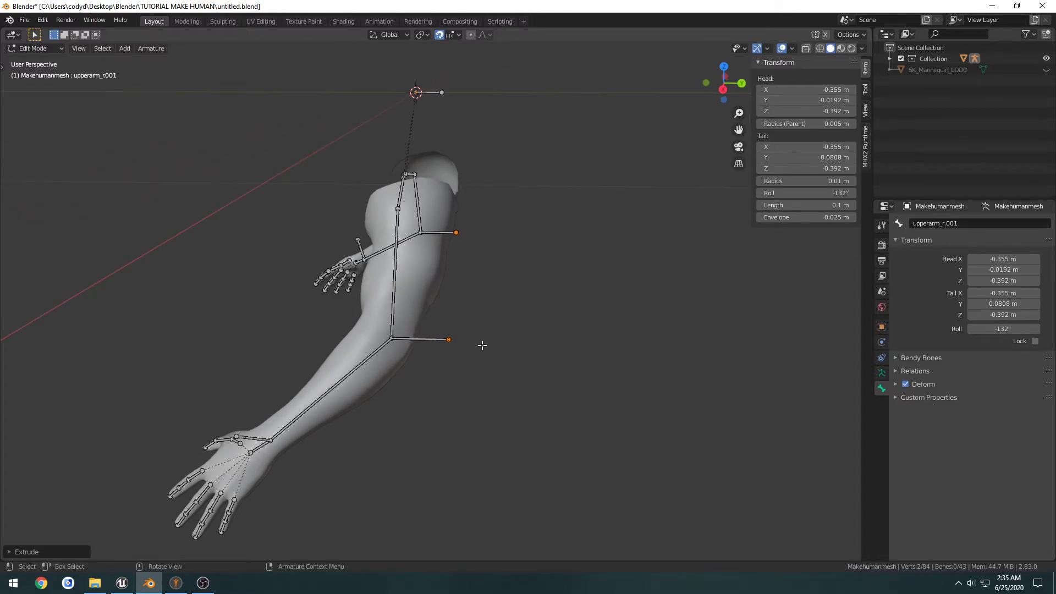
left_click(429, 339)
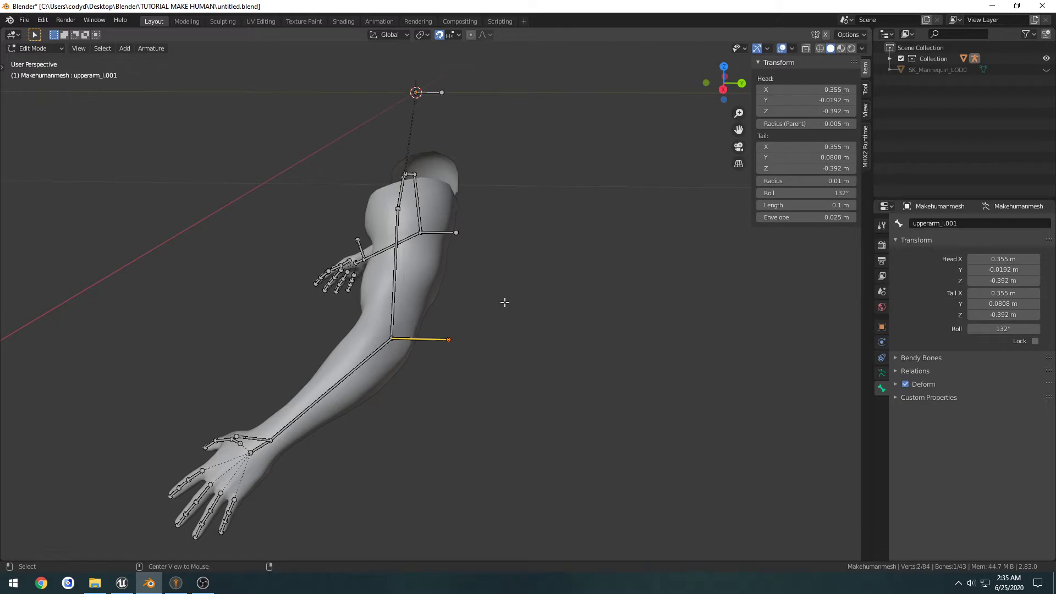
key("alt+p")
left_click(479, 318)
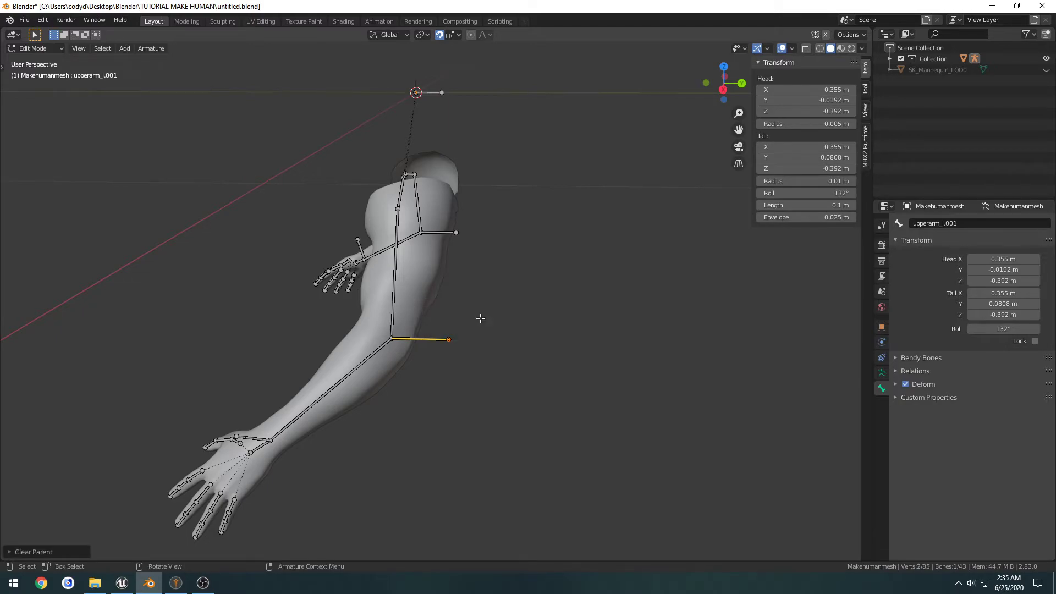
left_click(442, 233)
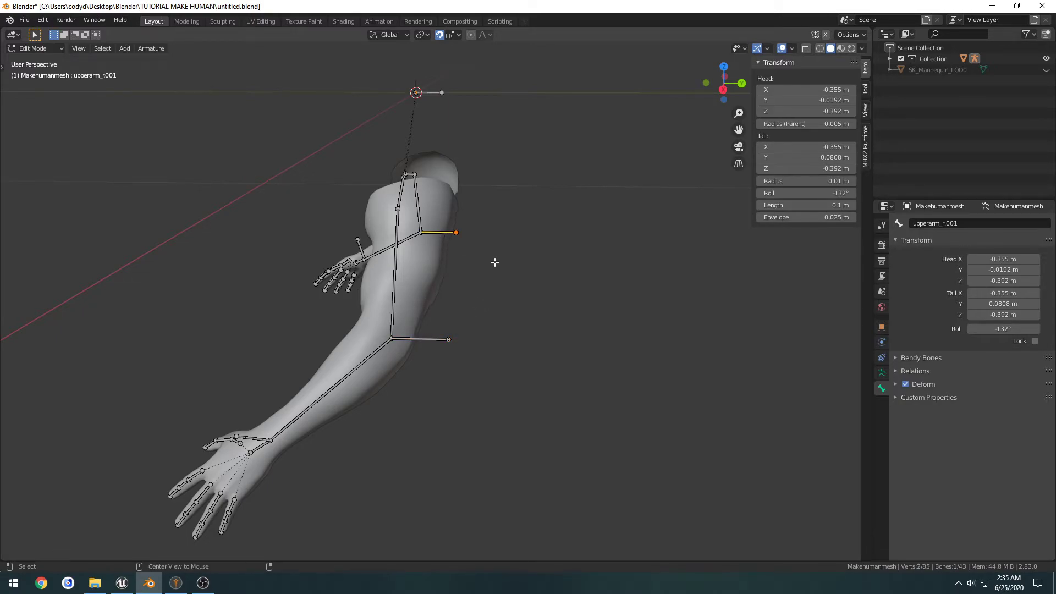
key("alt+p")
left_click(470, 279)
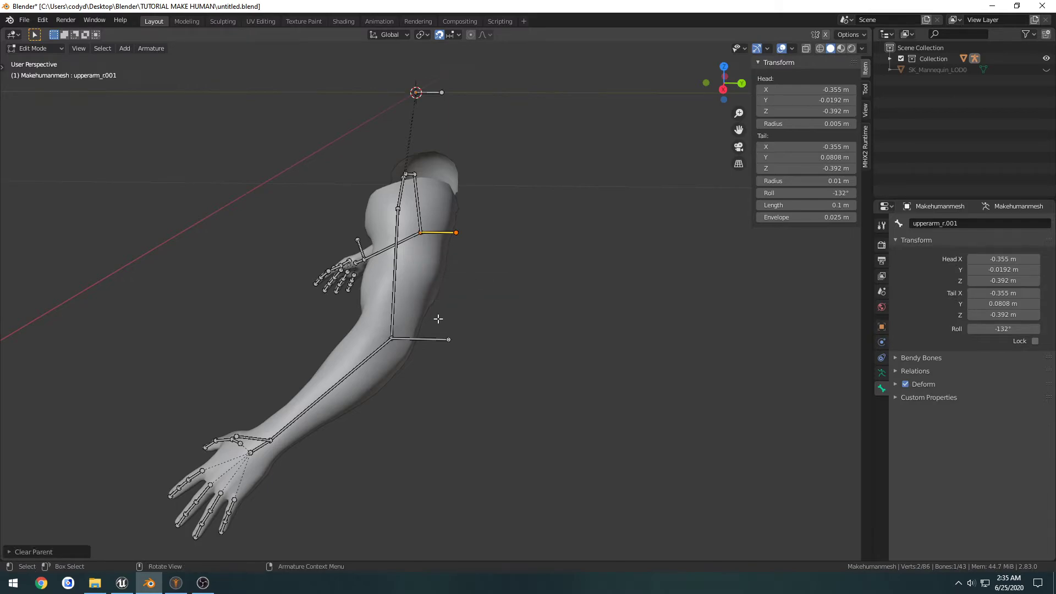
- Move both unparented elbow bones together 0.6 m along Y behind the arms in right orthographic view
left_click(425, 339, "shift")
key("KP_3")
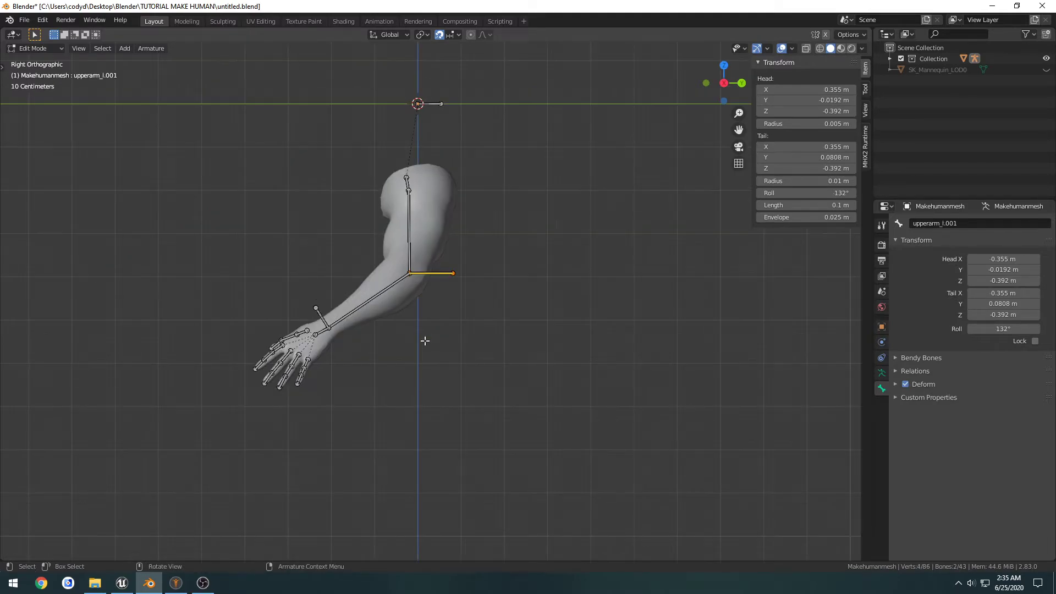
key("g")
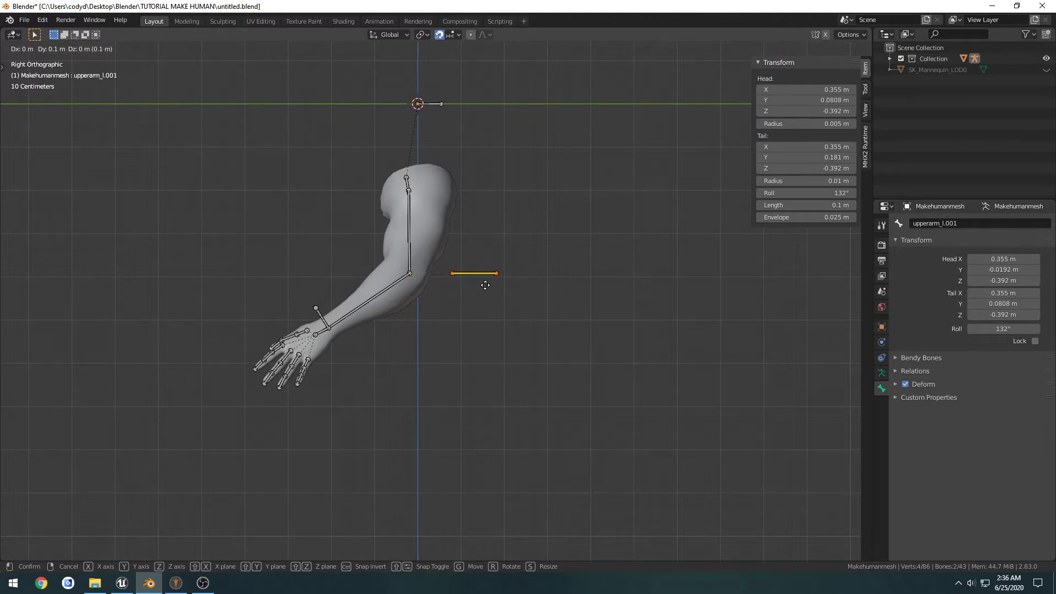
left_click(690, 285)
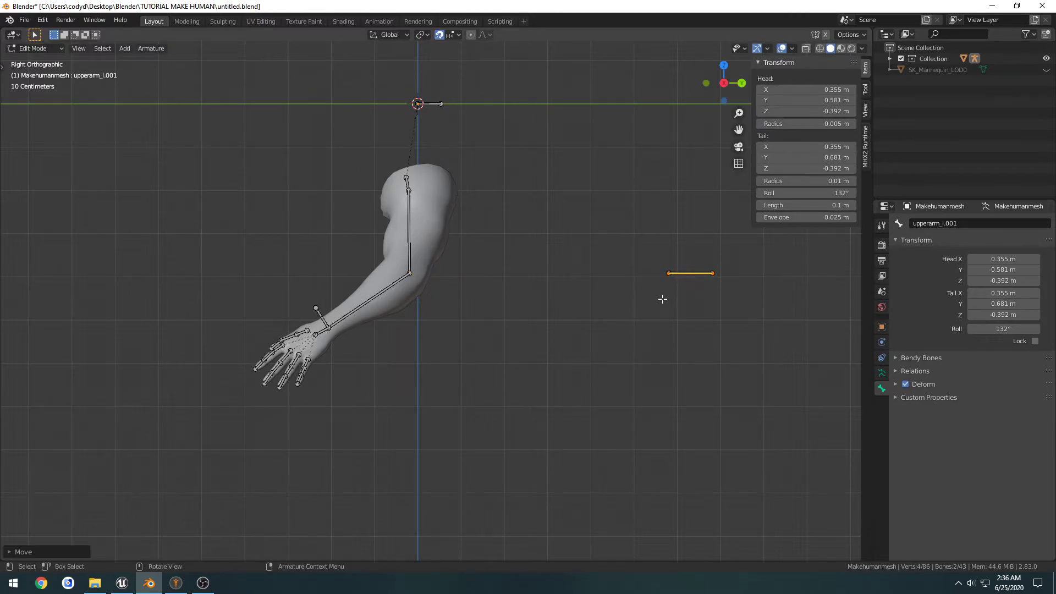
- In Pose Mode, set Makehumanmesh as the Pole Target of the lowerarm_l bone's IK constraint
middle_click_drag(663, 299, 552, 323)
key("ctrl+Tab")
left_click(552, 363)
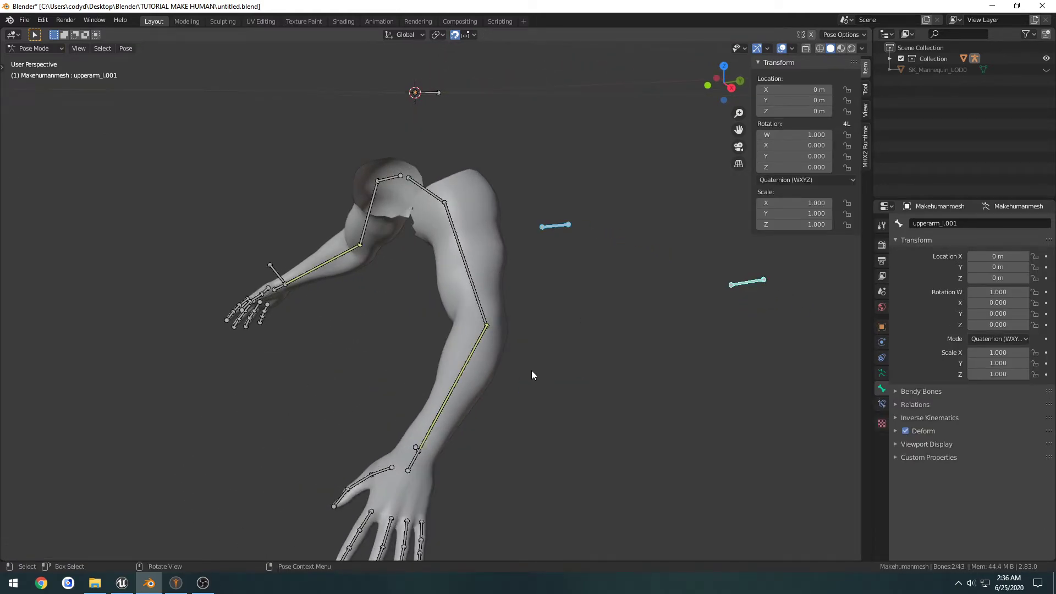
left_click(473, 351)
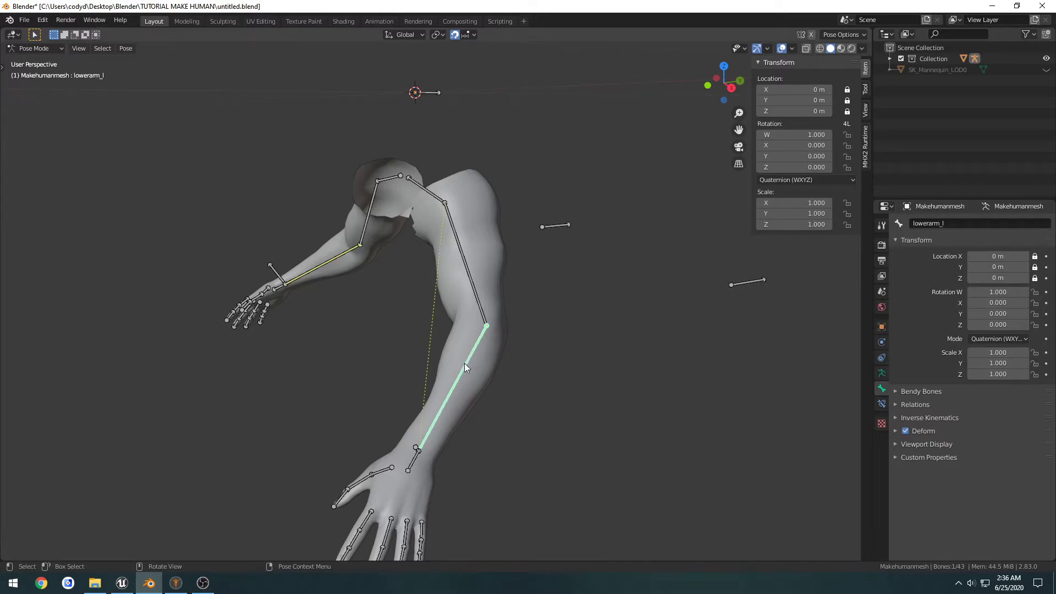
left_click(881, 404)
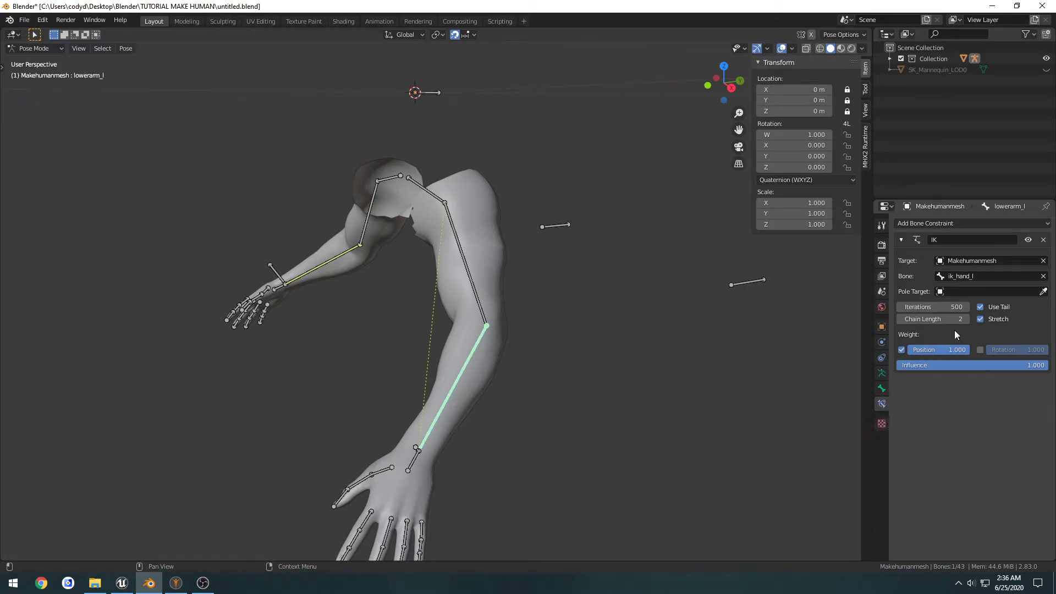
left_click(1043, 292)
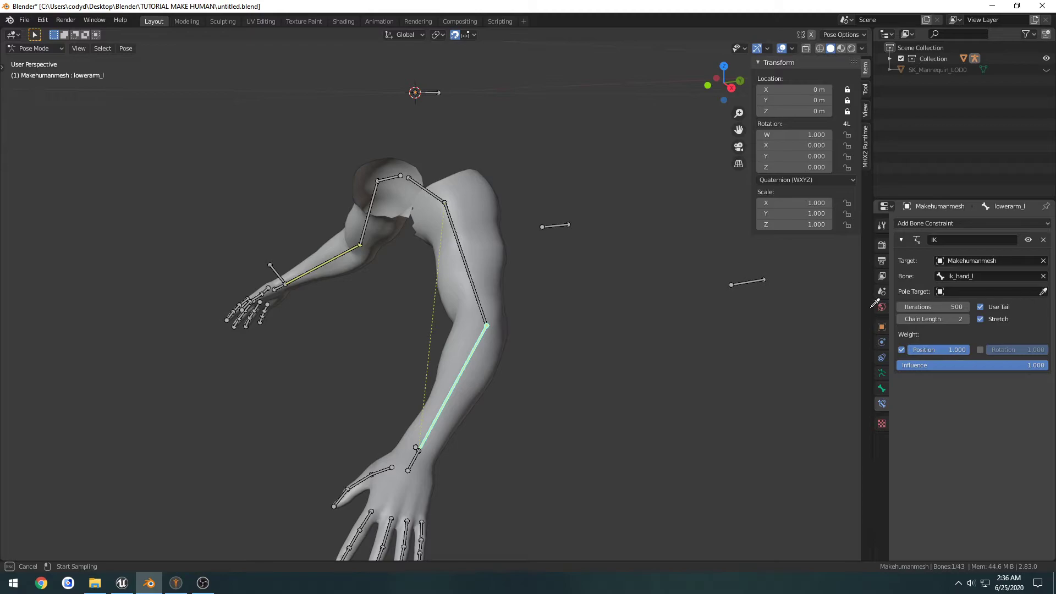
left_click(753, 279)
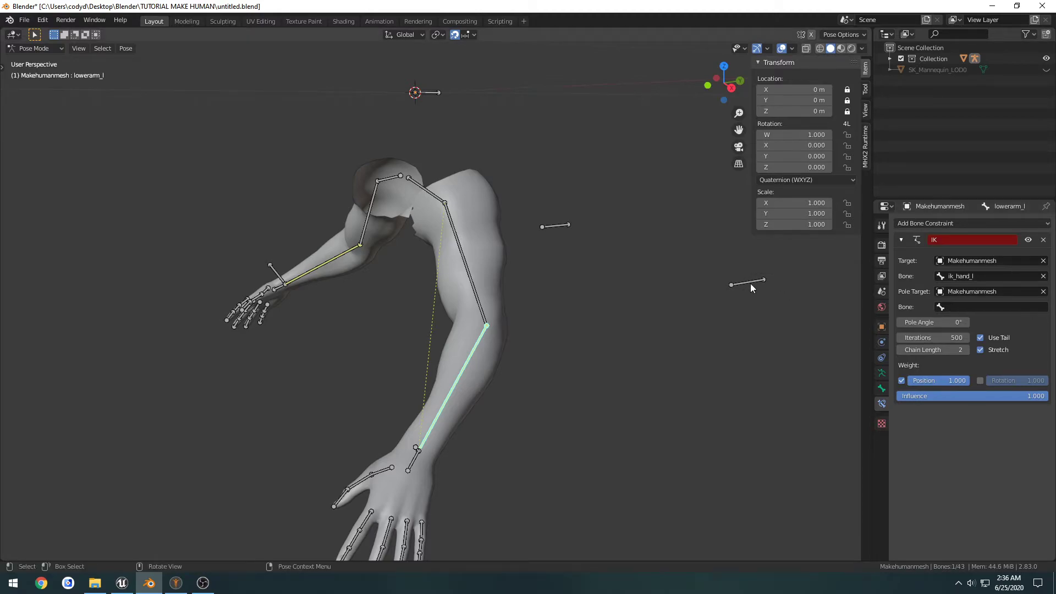
left_click(960, 307)
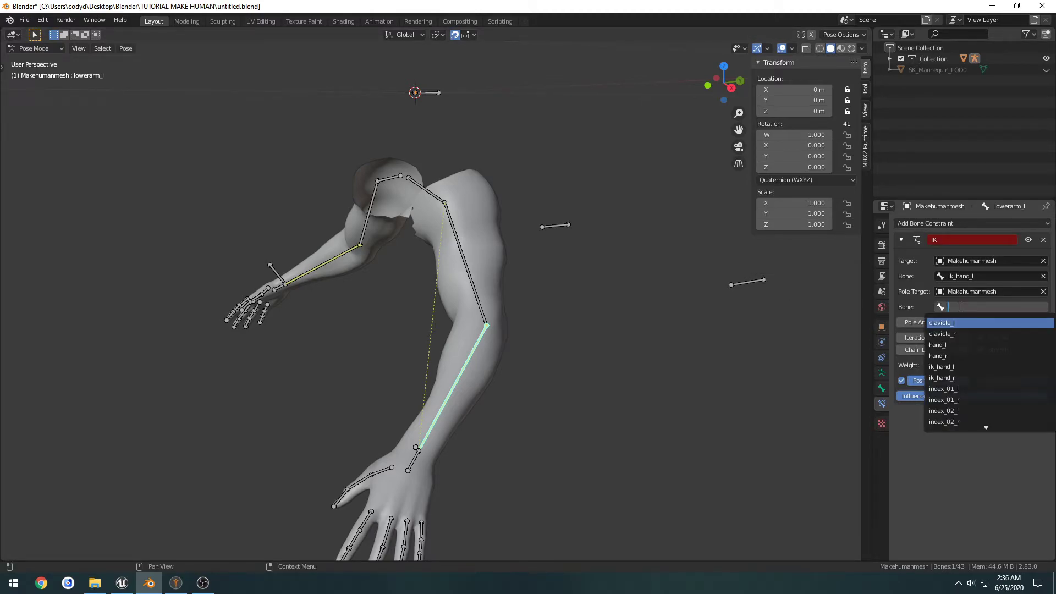
- Rename the bone behind the left elbow, upperarm_l.001, as pole_elbow_l
left_click(750, 285)
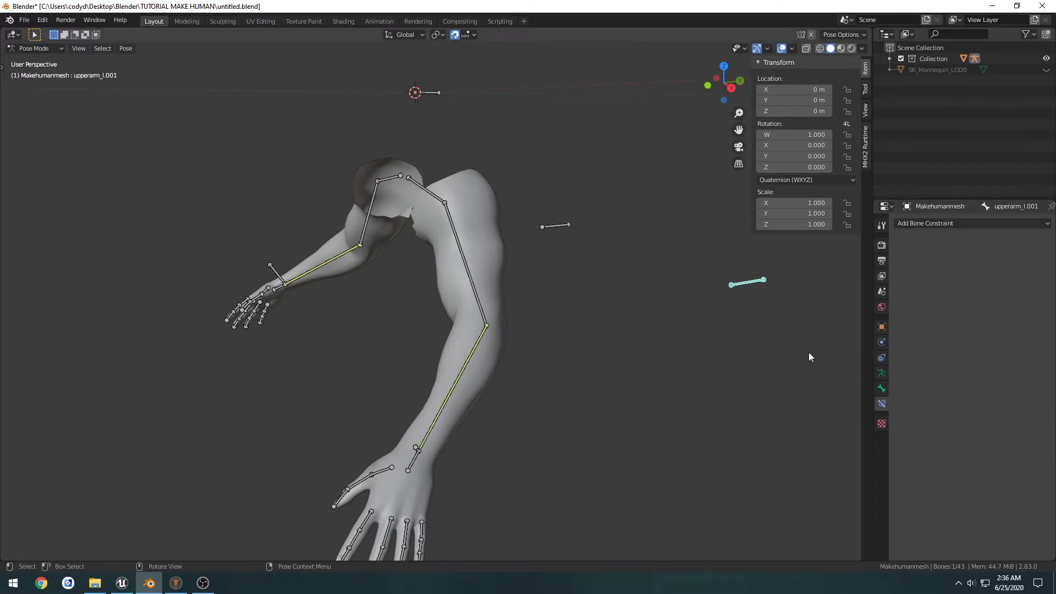
left_click(882, 389)
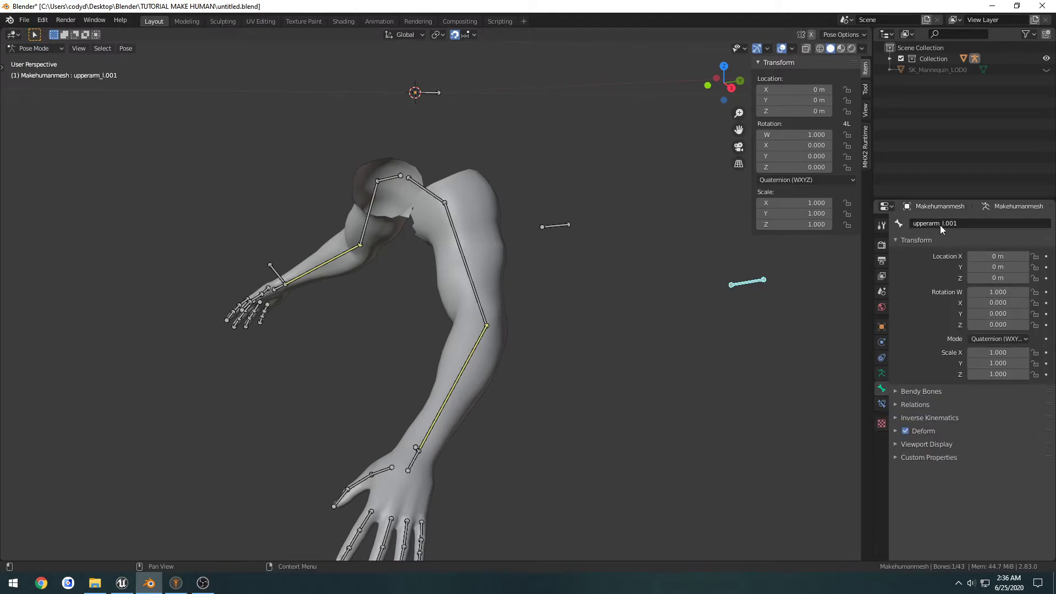
left_click(958, 224)
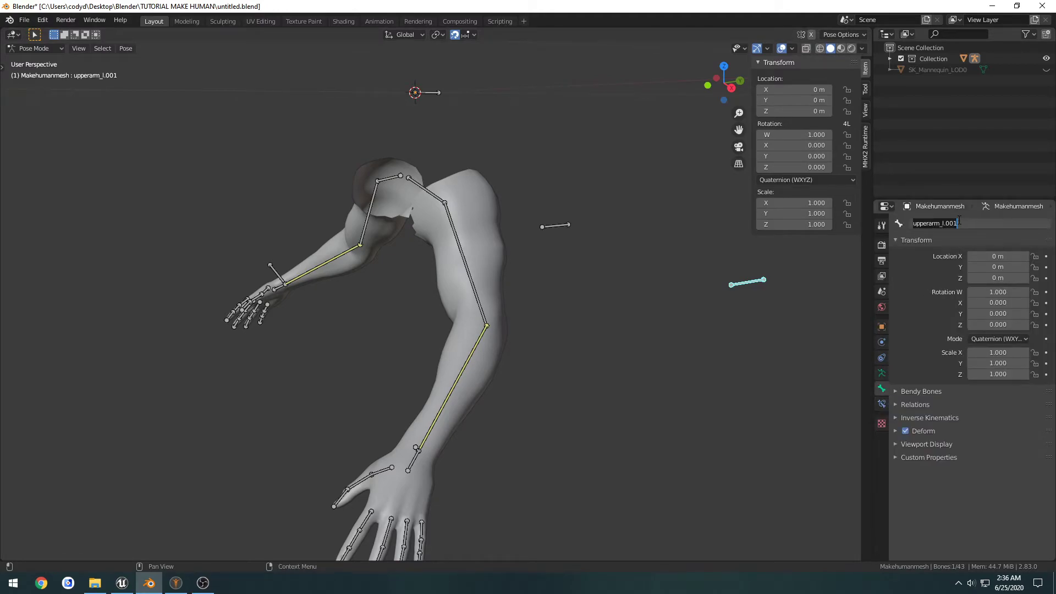
type("elbow")
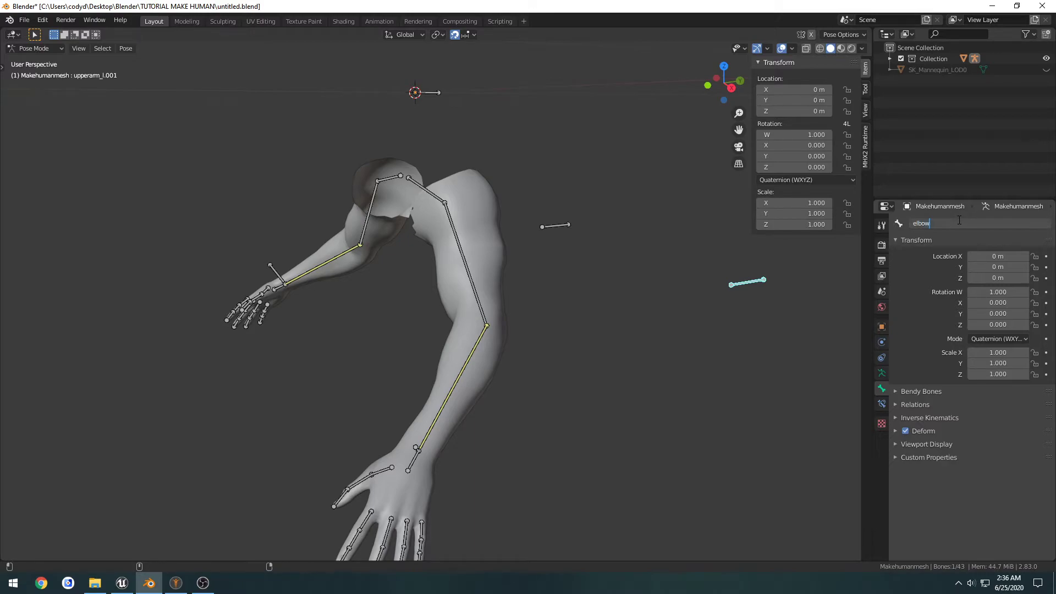
key("BackSpace")
key("BackSpace")
type("pole_elbow_l")
key("Return")
- Reuse the left pole bone's name to rename the bone behind the right elbow as pole_elbow_r
double_click(962, 220)
key("ctrl+c")
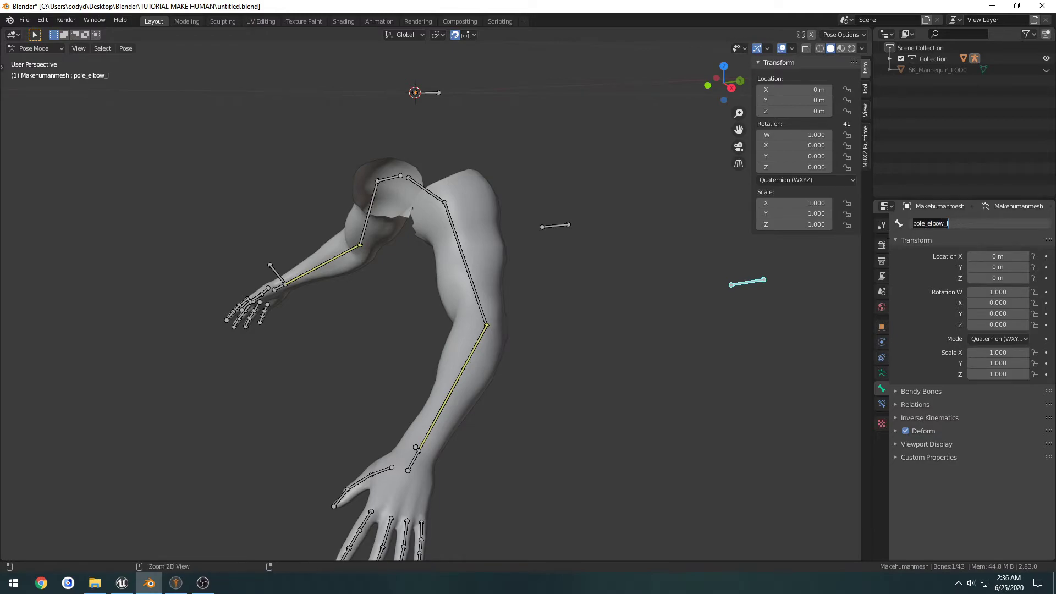
left_click(555, 226)
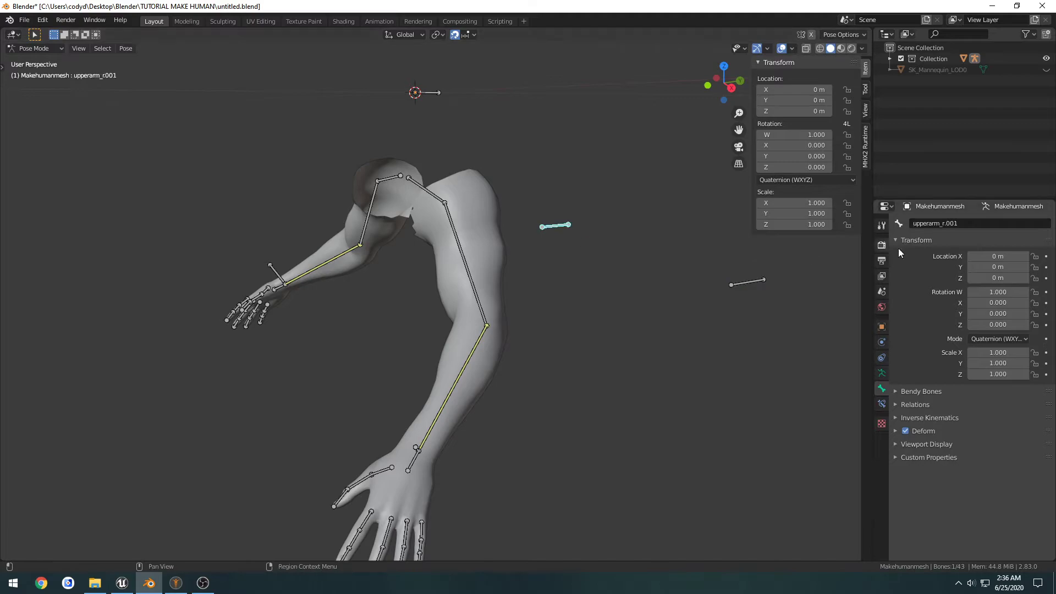
double_click(949, 223)
key("ctrl+v")
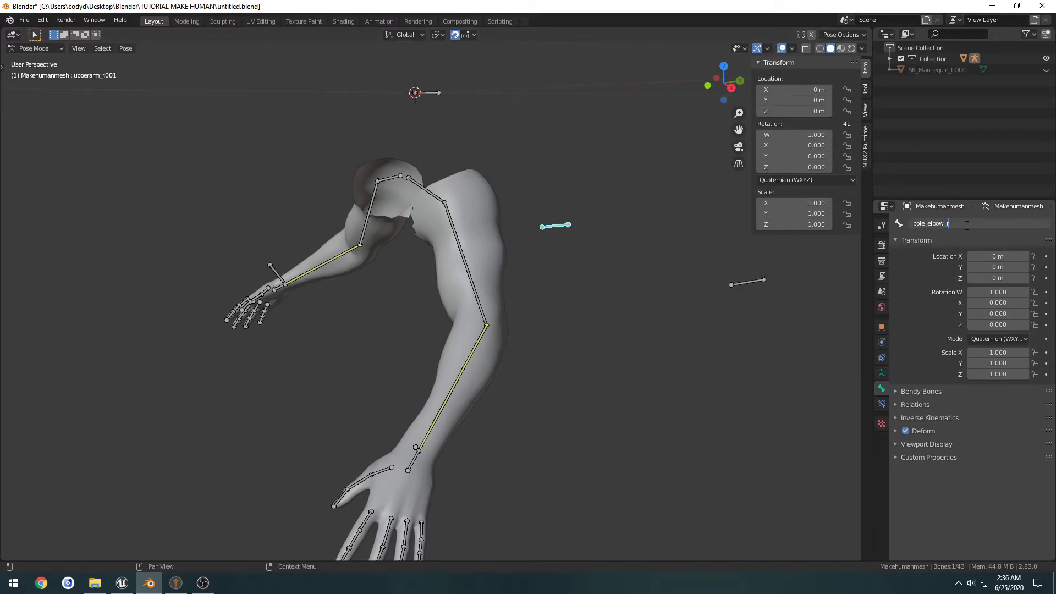
key("Return")
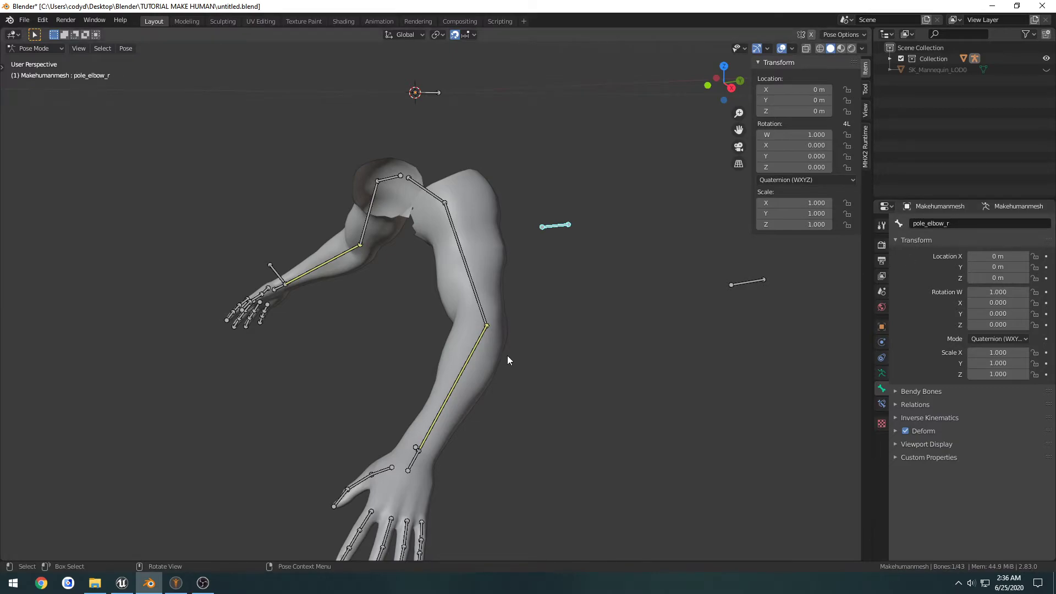
- Set pole_elbow_l as the pole target bone in the lowerarm_l bone's IK constraint
left_click(473, 344)
left_click(882, 403)
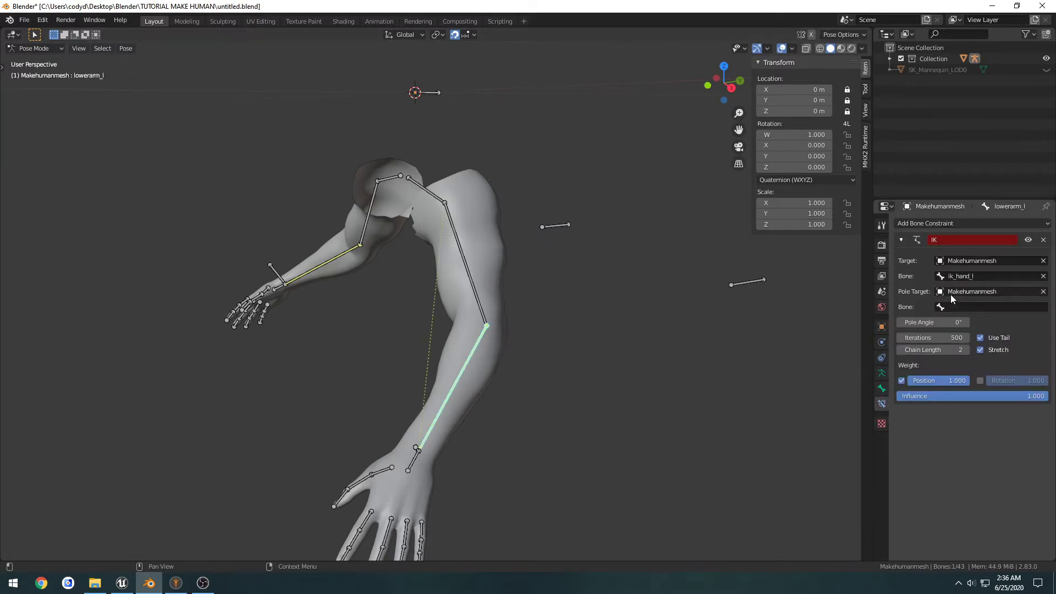
left_click(958, 307)
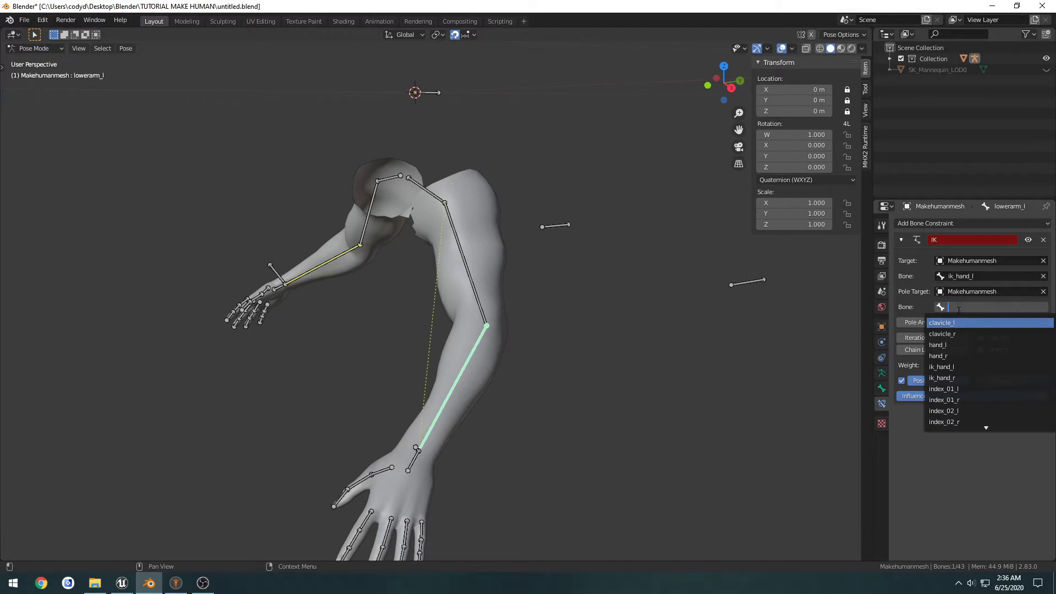
scroll(973, 364, "down", 16)
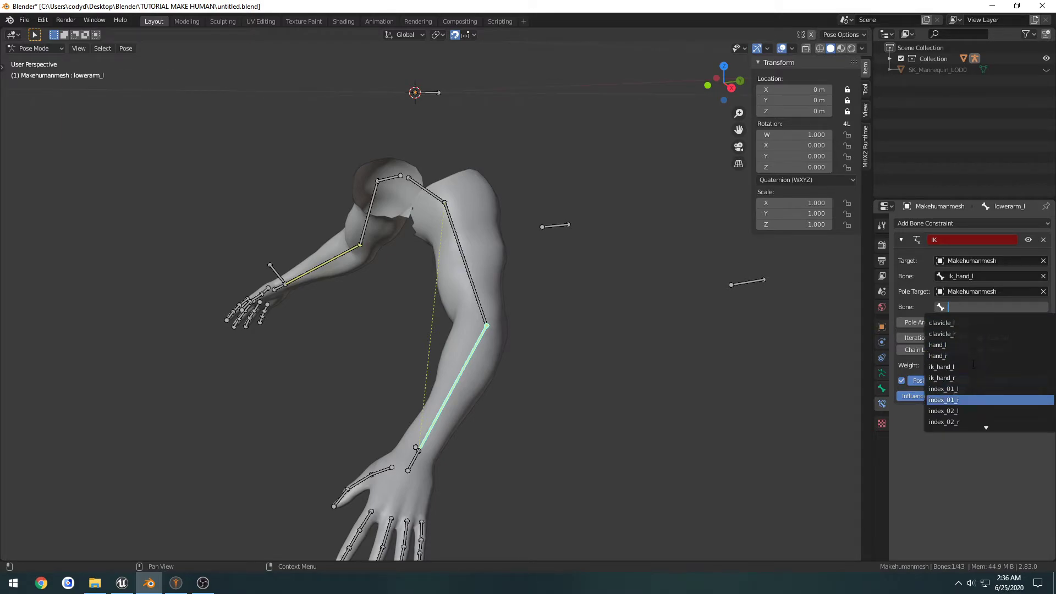
scroll(976, 366, "down", 7)
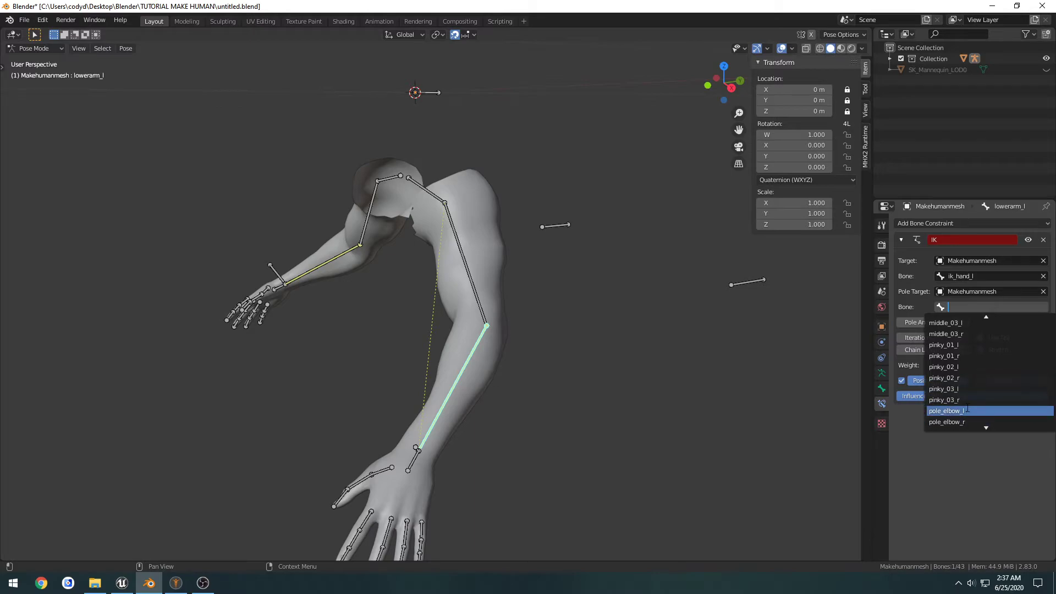
left_click(967, 412)
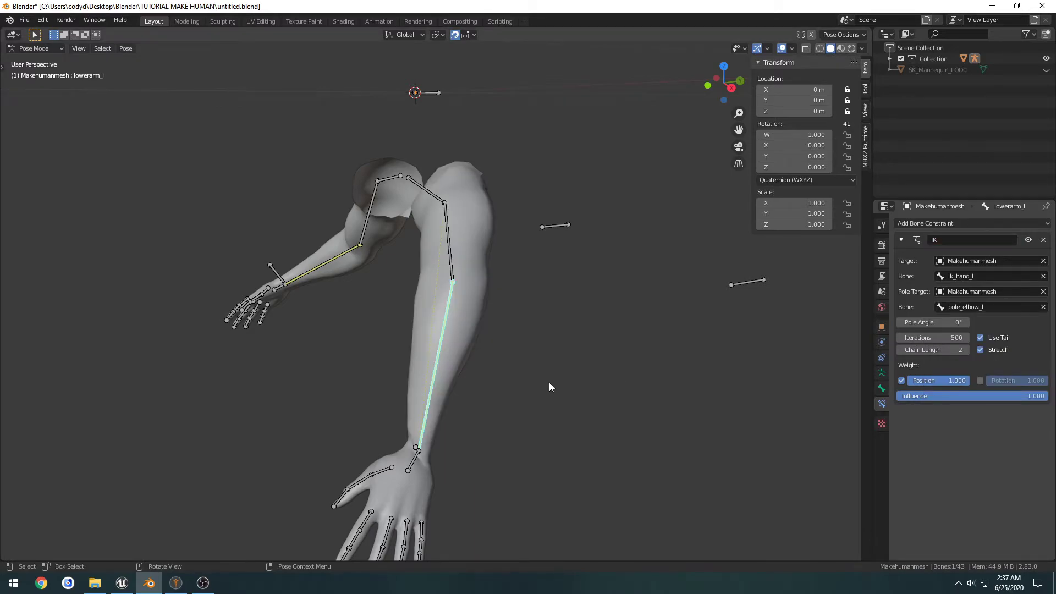
- Set the Pole Angle of lowerarm_l's IK constraint to -90° and check the left elbow's direction from several angles
mouse_move(549, 382)
middle_mouse_down()
mouse_move(604, 368)
mouse_move(514, 378)
mouse_move(539, 376)
mouse_move(431, 369)
mouse_move(573, 370)
mouse_move(564, 375)
middle_mouse_up()
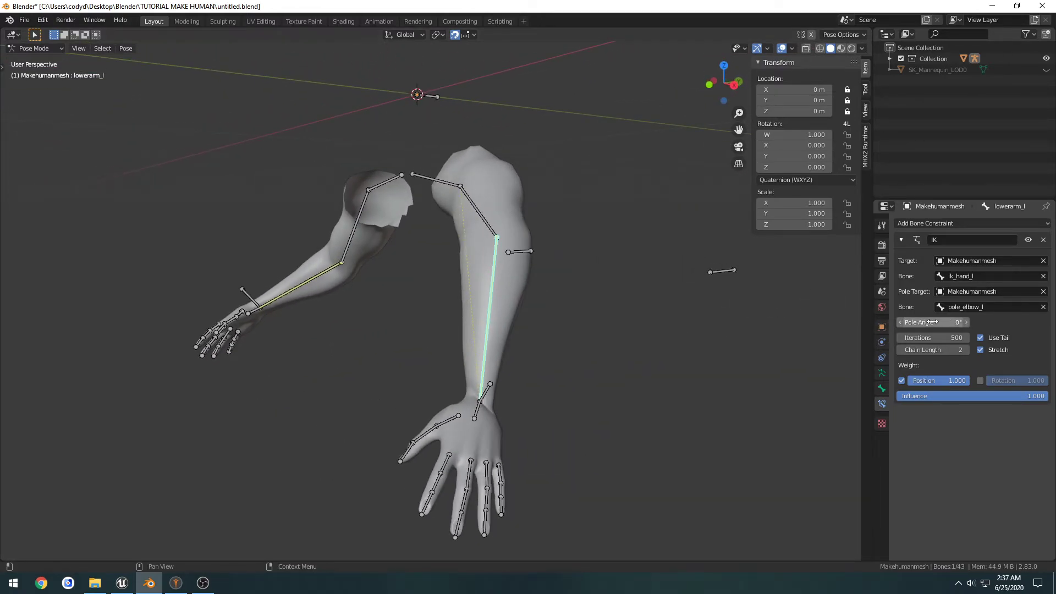
left_click_drag(946, 322, 884, 322)
middle_click_drag(682, 341, 770, 351)
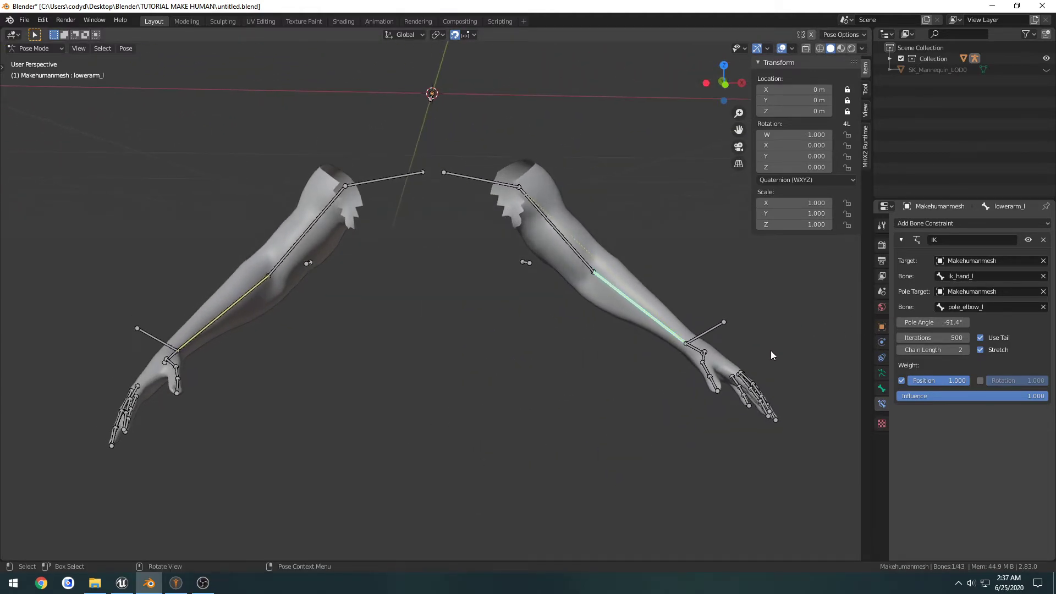
left_click(937, 323)
type("-90")
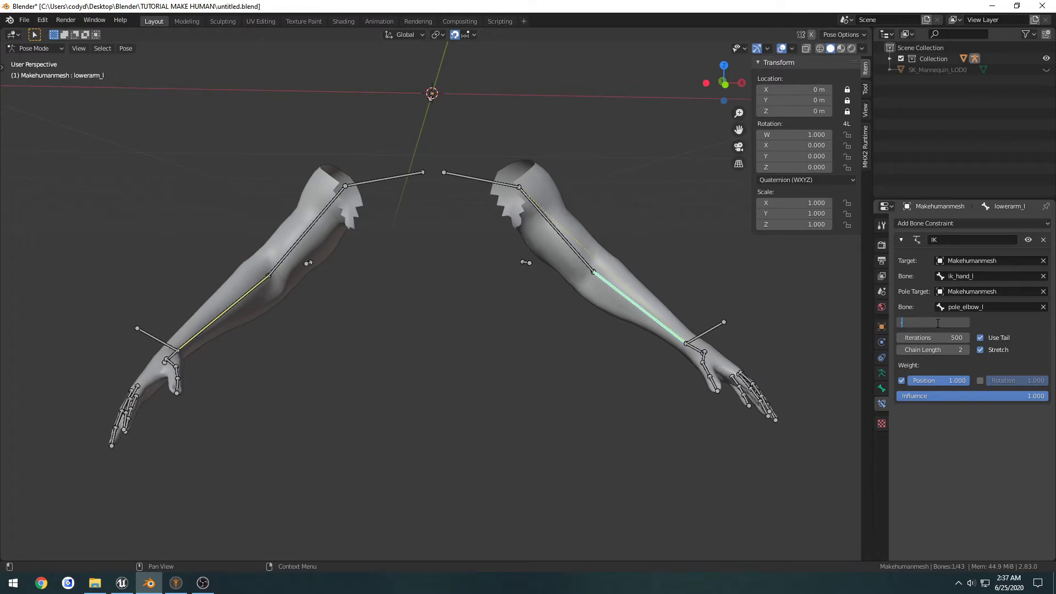
key("Return")
middle_click_drag(668, 281, 593, 293)
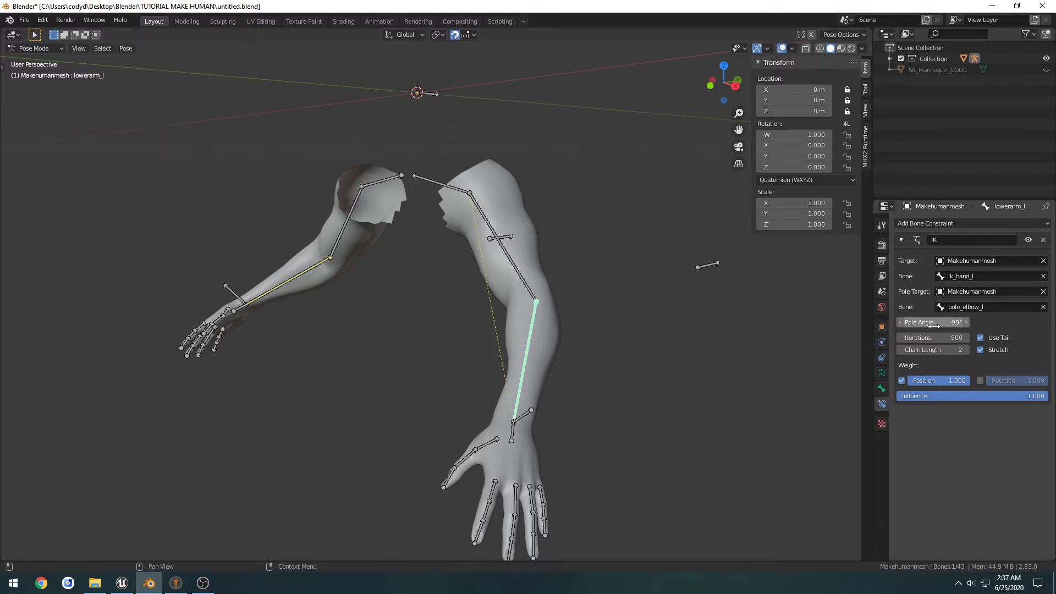
middle_click_drag(668, 319, 789, 337)
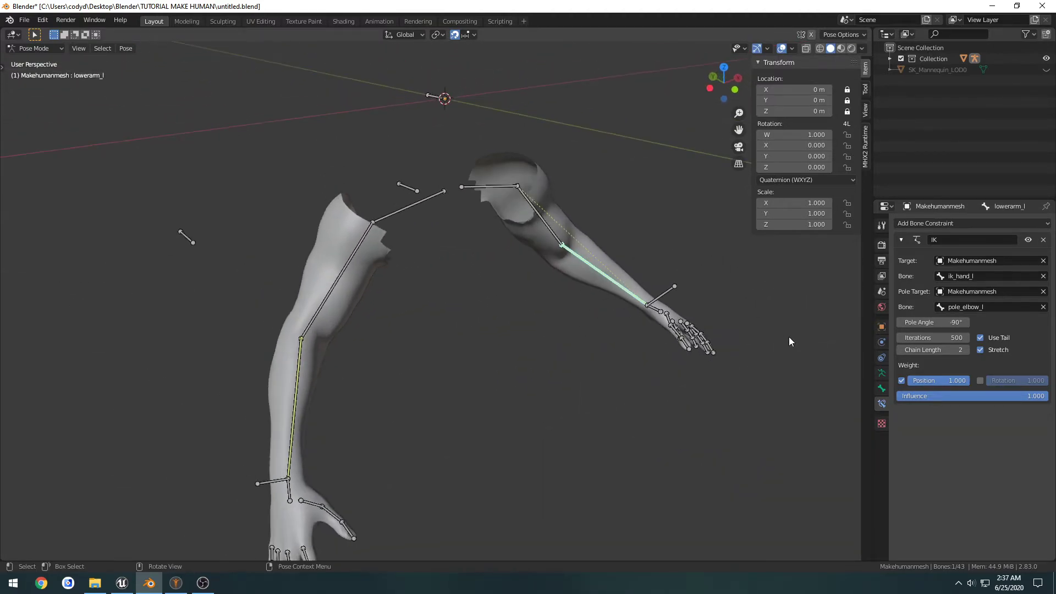
- Set Makehumanmesh as the pole target and pole_elbow_r as the pole bone in the lowerarm_r bone's IK constraint
middle_click_drag(331, 371, 388, 341)
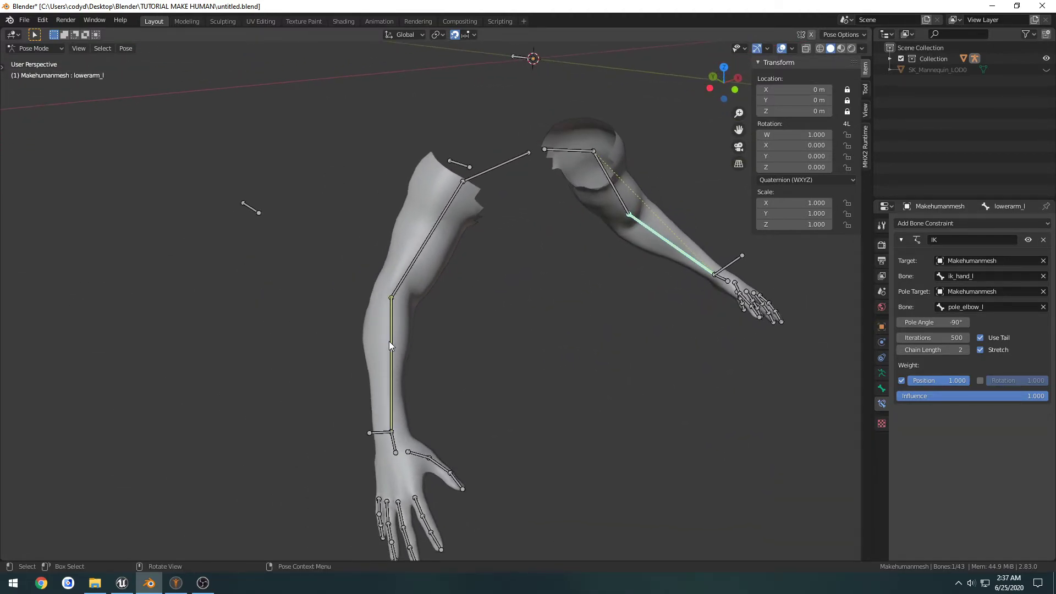
left_click(391, 338, "shift")
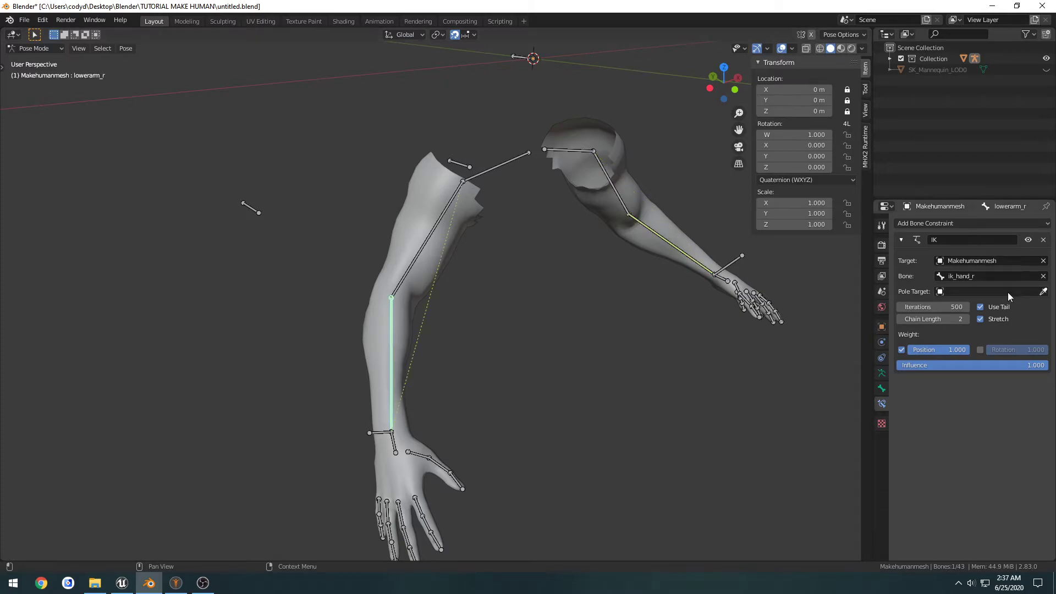
left_click(1043, 292)
left_click(676, 237)
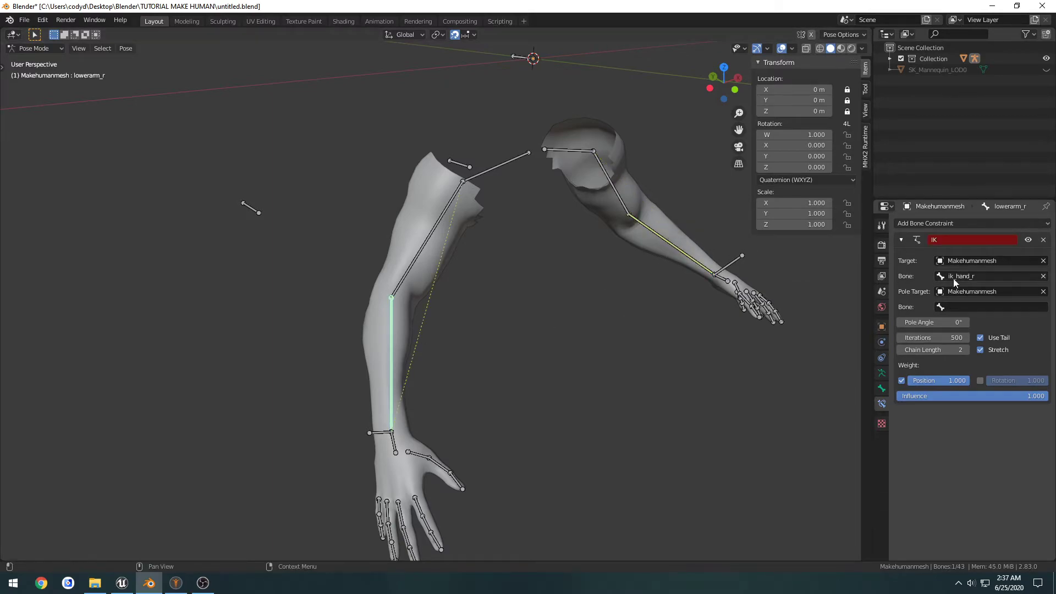
left_click(968, 307)
scroll(969, 397, "down", 9)
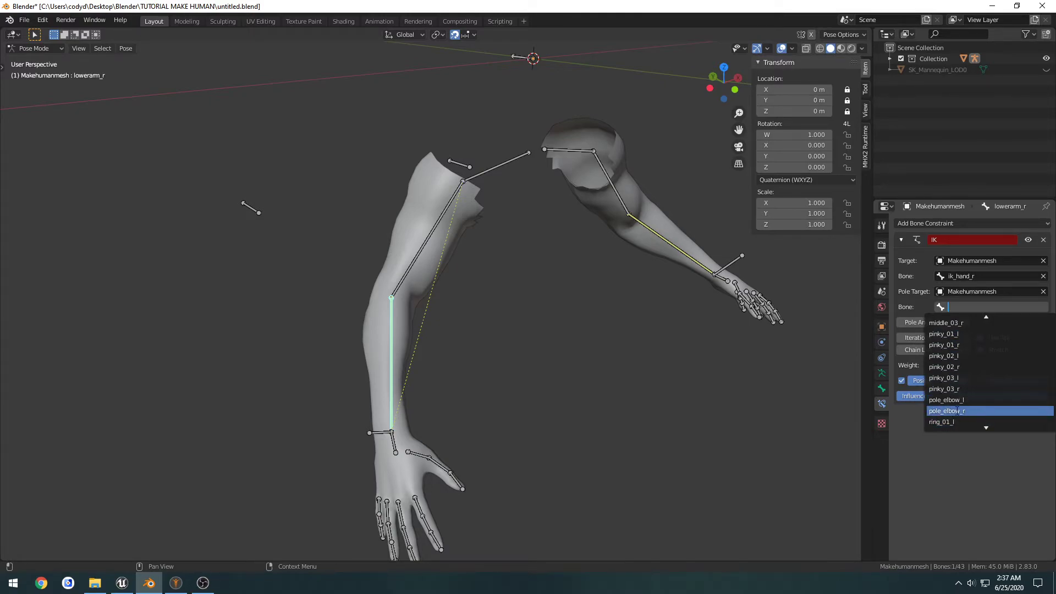
left_click(979, 411)
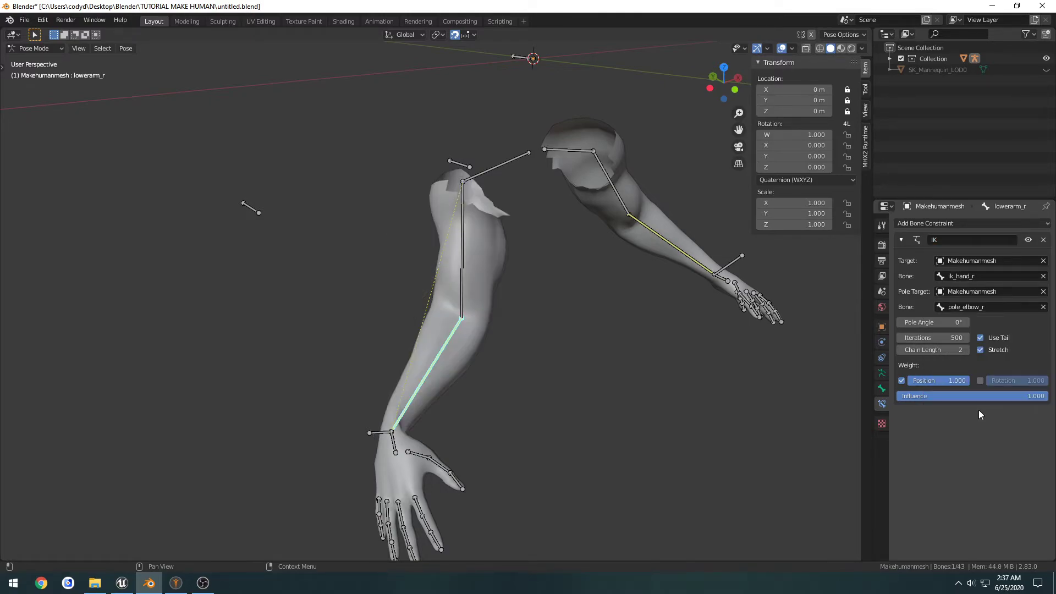
- Set the Pole Angle of lowerarm_r's IK constraint to -90° and save the file
left_click(928, 322)
type("-90")
key("Return")
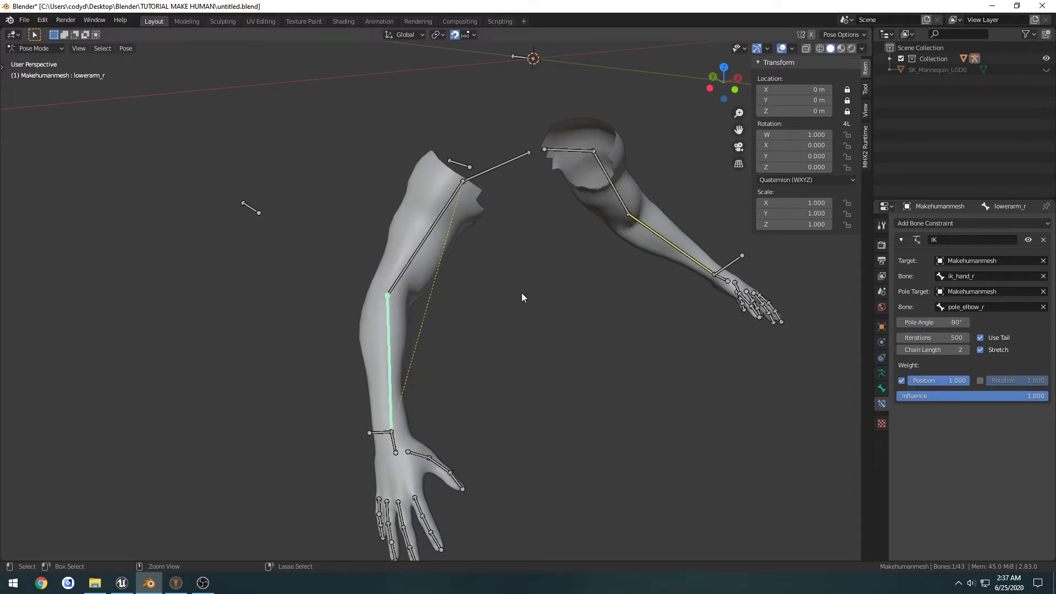
key("ctrl+s")
middle_click_drag(523, 298, 516, 259)
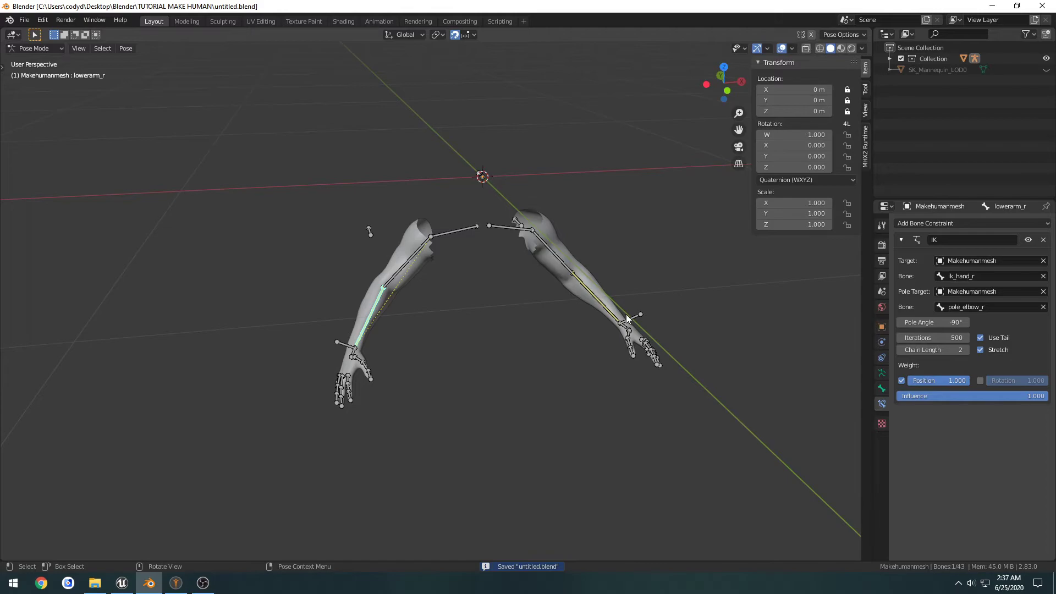
middle_click_drag(627, 319, 584, 337)
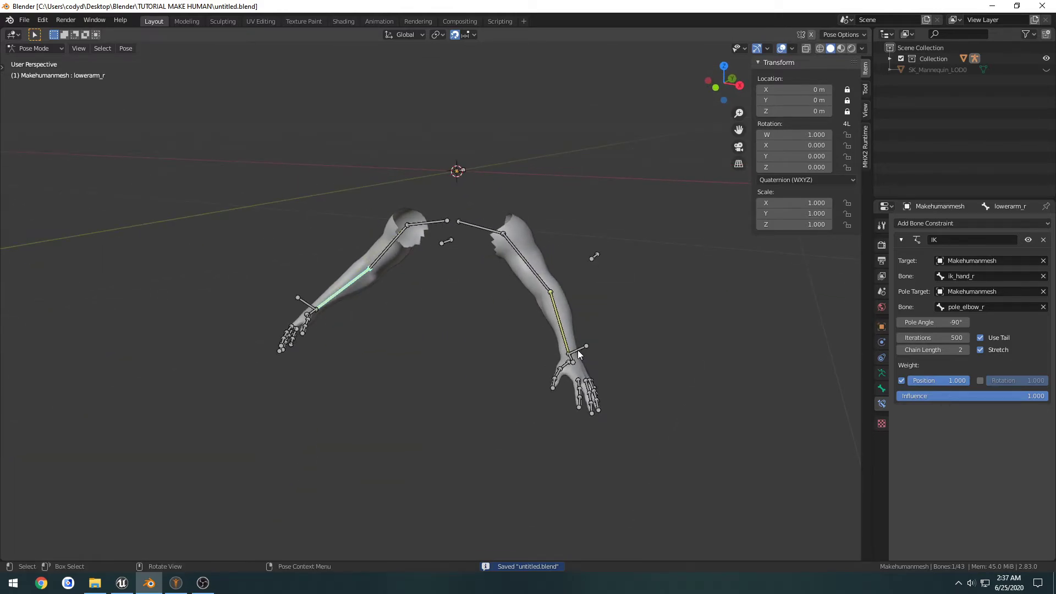
- Turn off snapping and test the left arm's IK by moving ik_hand_l in the top view and up toward the shoulder in the right view
left_click(579, 355)
key("KP_7")
key("g")
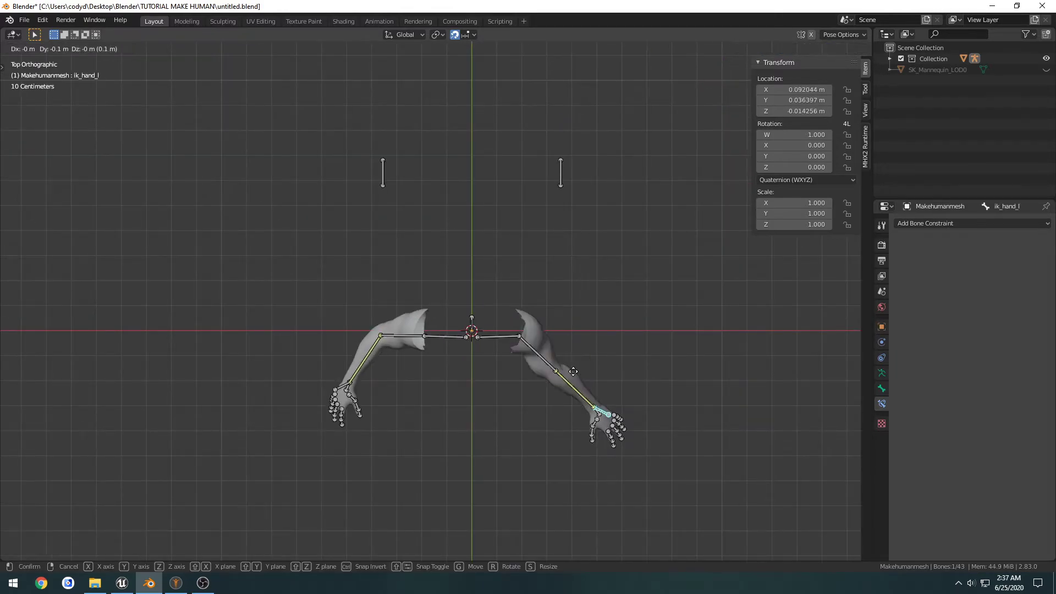
key("shift+Tab")
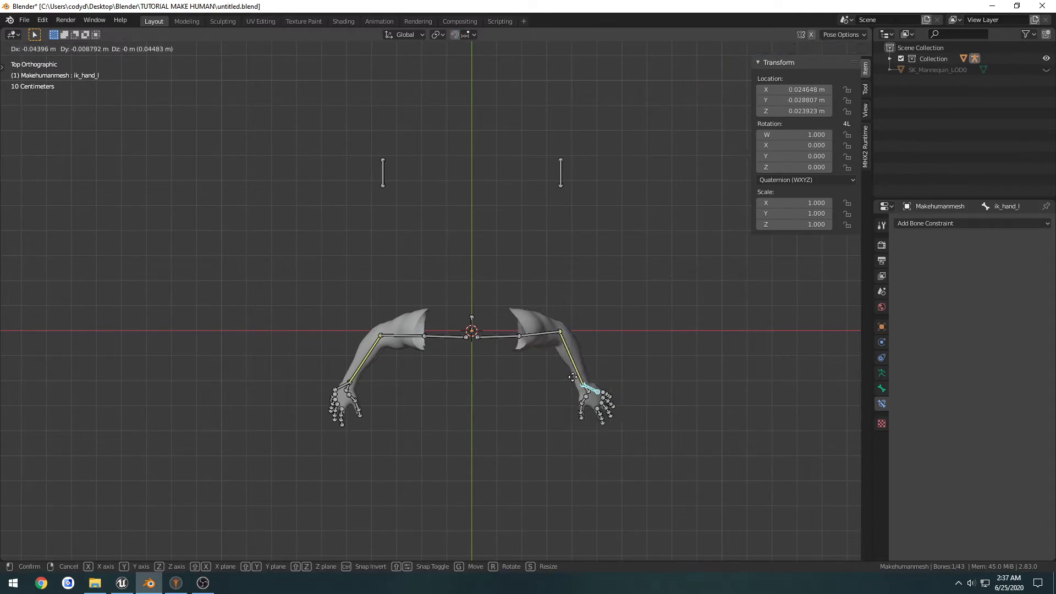
left_click(501, 388)
key("KP_3")
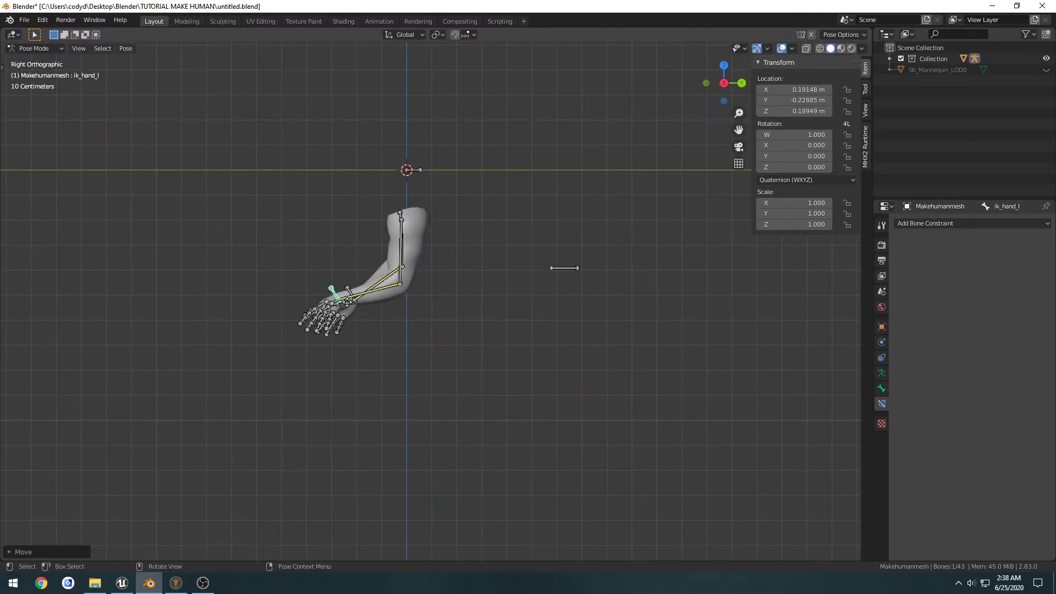
key("g")
left_click(359, 228)
middle_click_drag(371, 246, 513, 261)
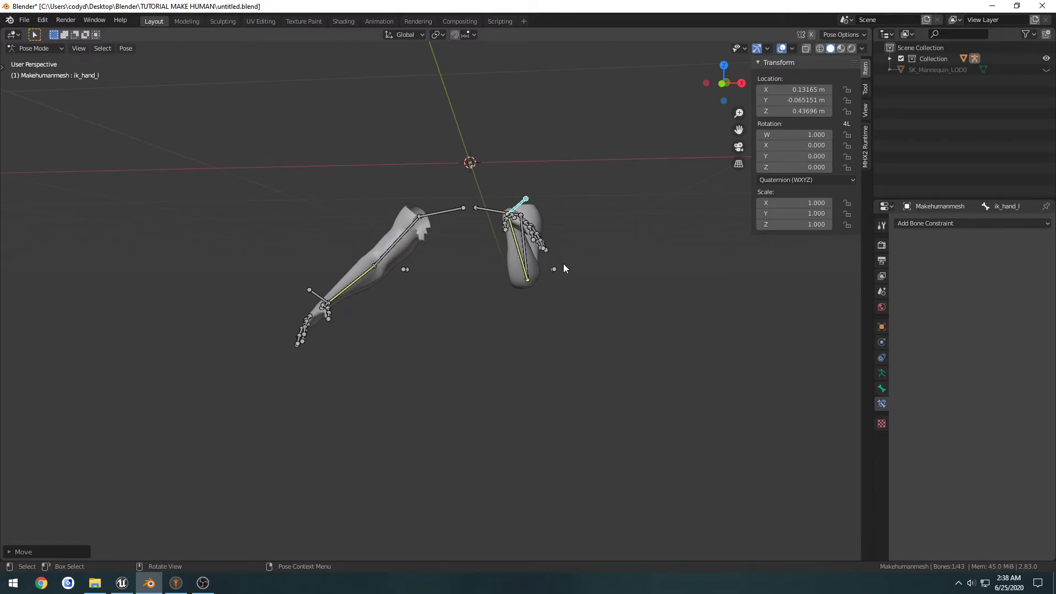
key("KP_1")
middle_click_drag(532, 276, 567, 287)
middle_click_drag(652, 299, 577, 271)
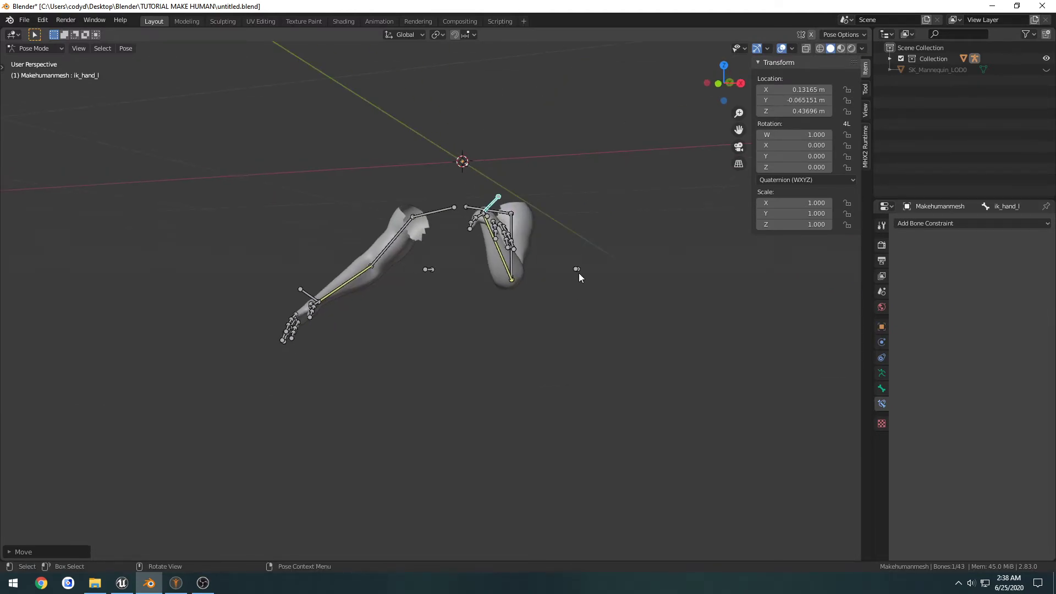
- Test the left elbow's direction by moving pole_elbow_l outward in the front view and again from an angled view
left_click(577, 270)
key("KP_1")
key("g")
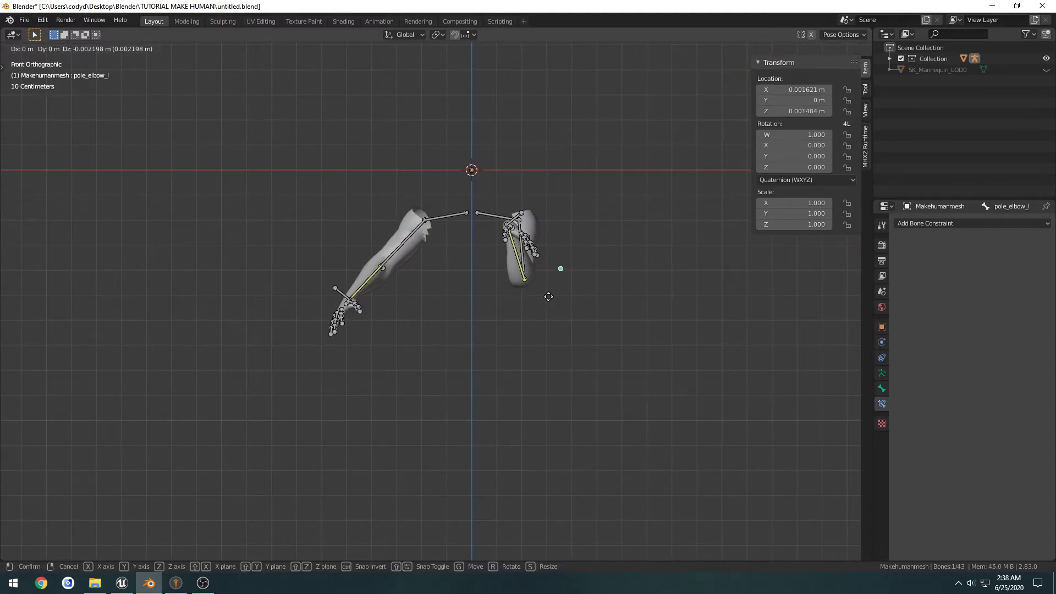
left_click(672, 306)
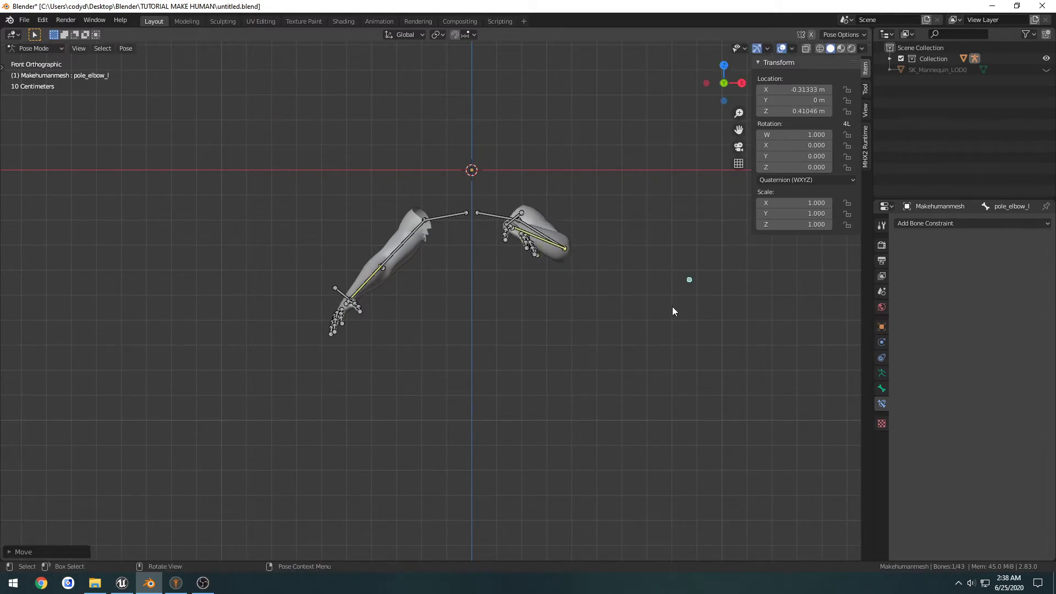
middle_click_drag(672, 305, 722, 335)
key("g")
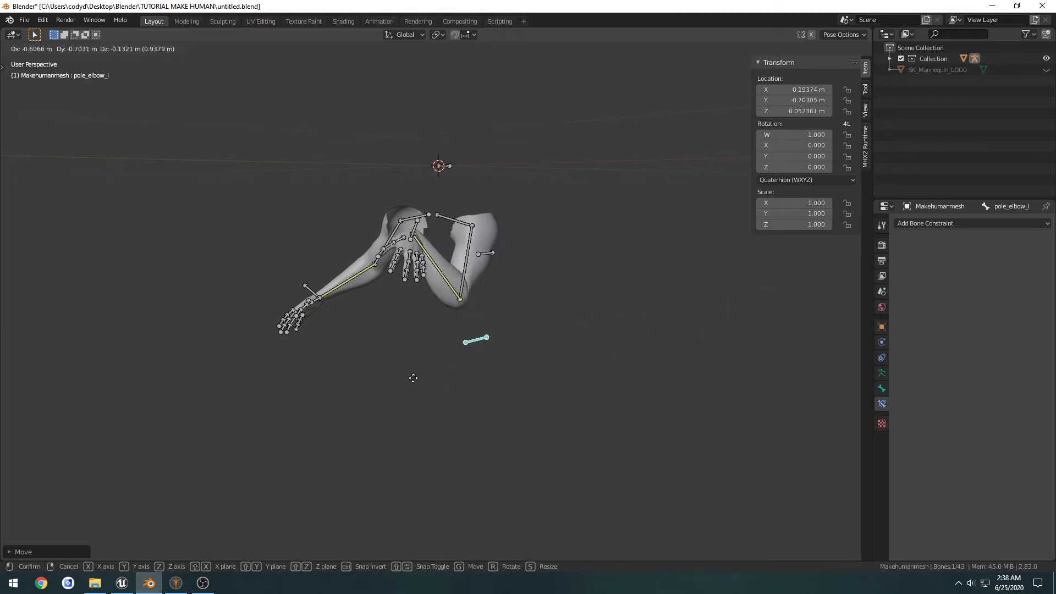
left_click(490, 340)
middle_click_drag(489, 340, 546, 336)
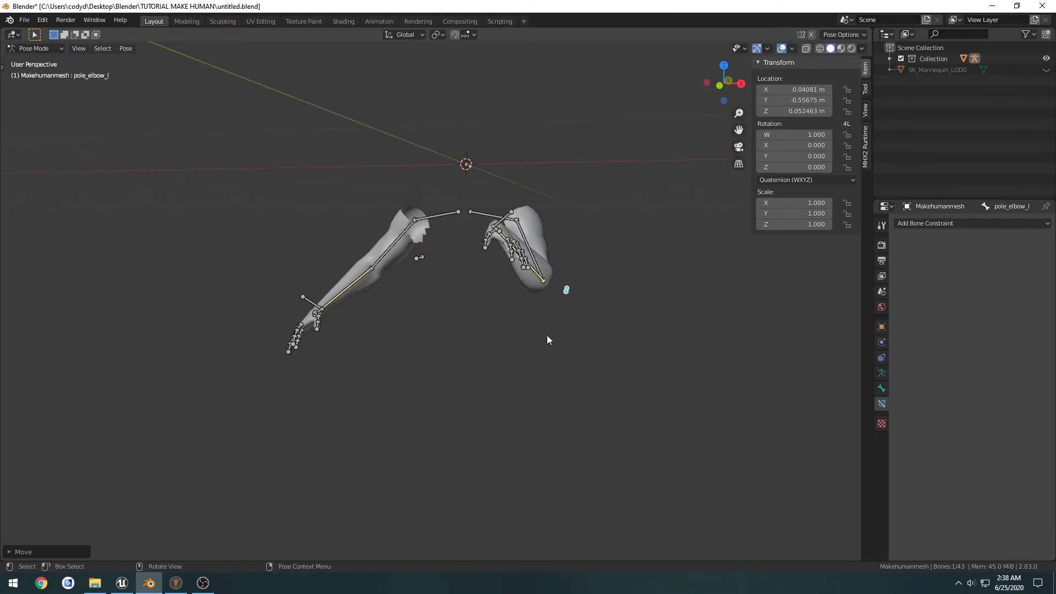
- Undo the test moves of the left arm's control bones, clear ik_hand_l's location and deselect all bones
key("ctrl+z")
key("ctrl+z")
key("ctrl+z")
key("alt+g")
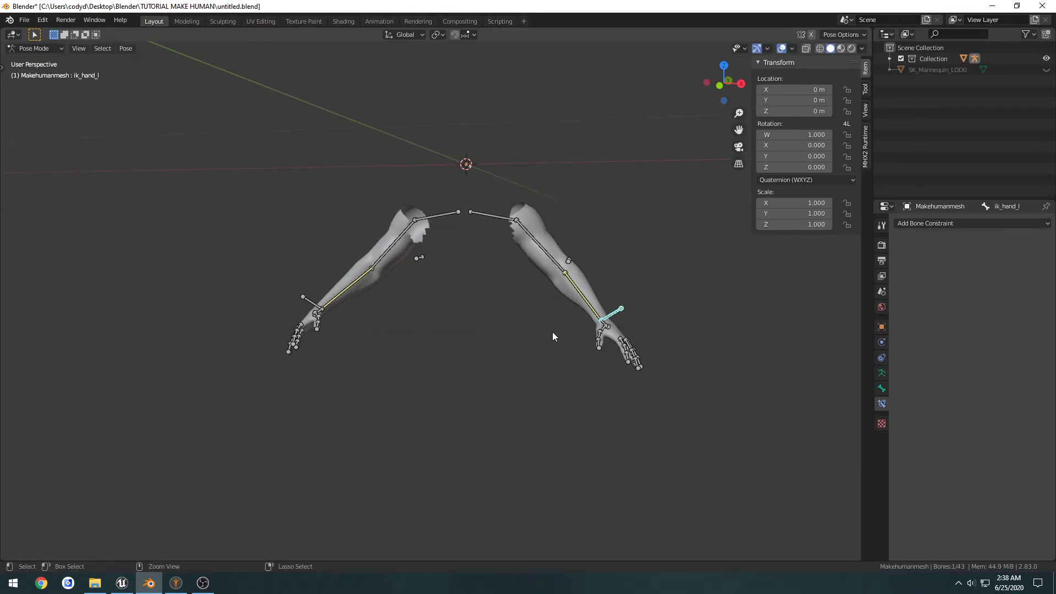
left_click(516, 329)
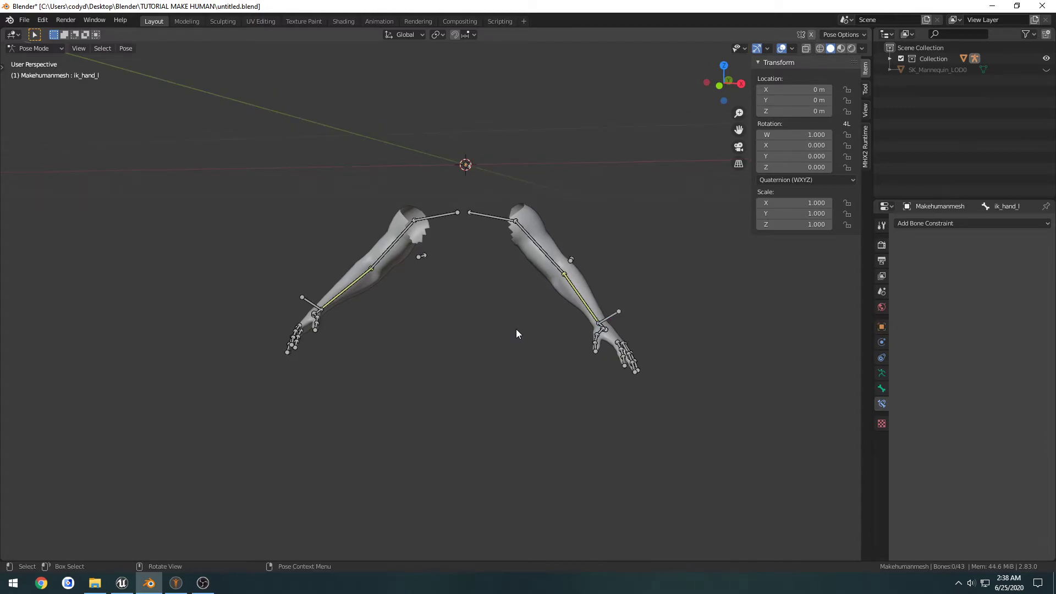
- Inspect both rigged arms from several angles and save the file
middle_click_drag(516, 328, 469, 344)
key("ctrl+s")
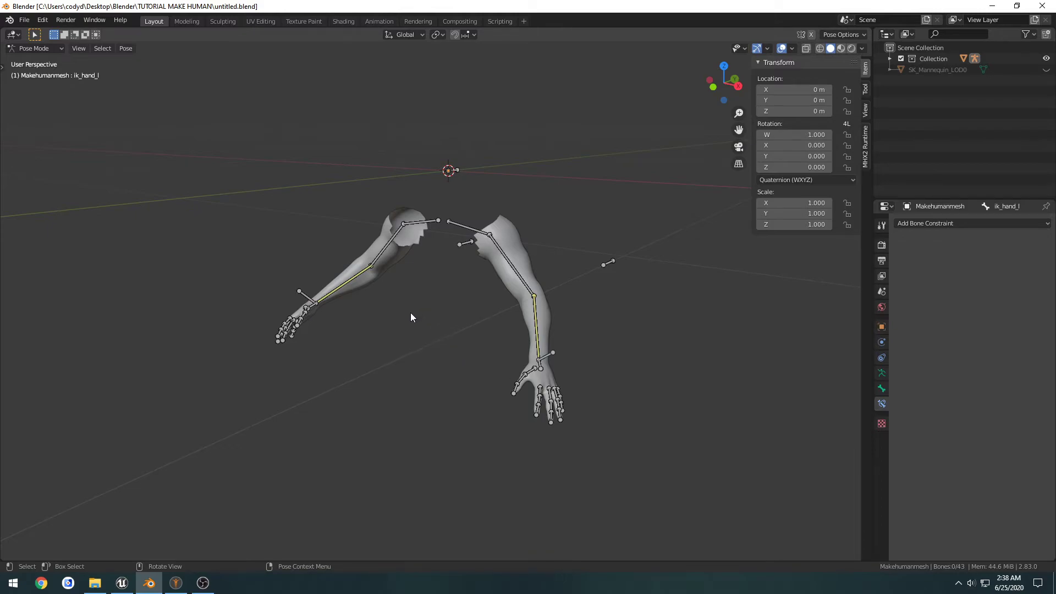
mouse_move(411, 312)
middle_mouse_down()
mouse_move(383, 331)
mouse_move(405, 327)
middle_mouse_up()
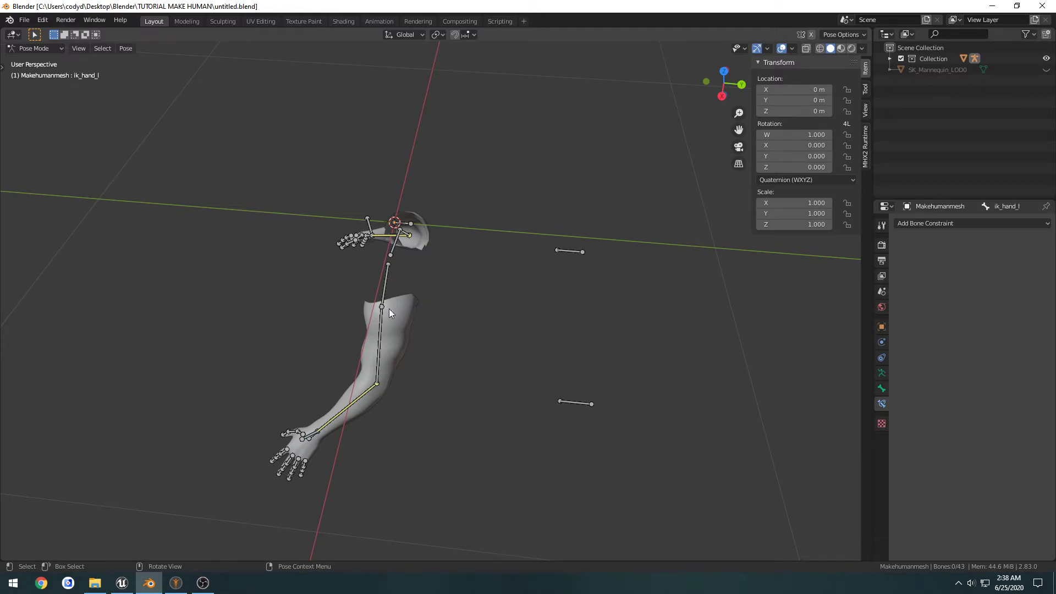
middle_click_drag(395, 313, 513, 298)
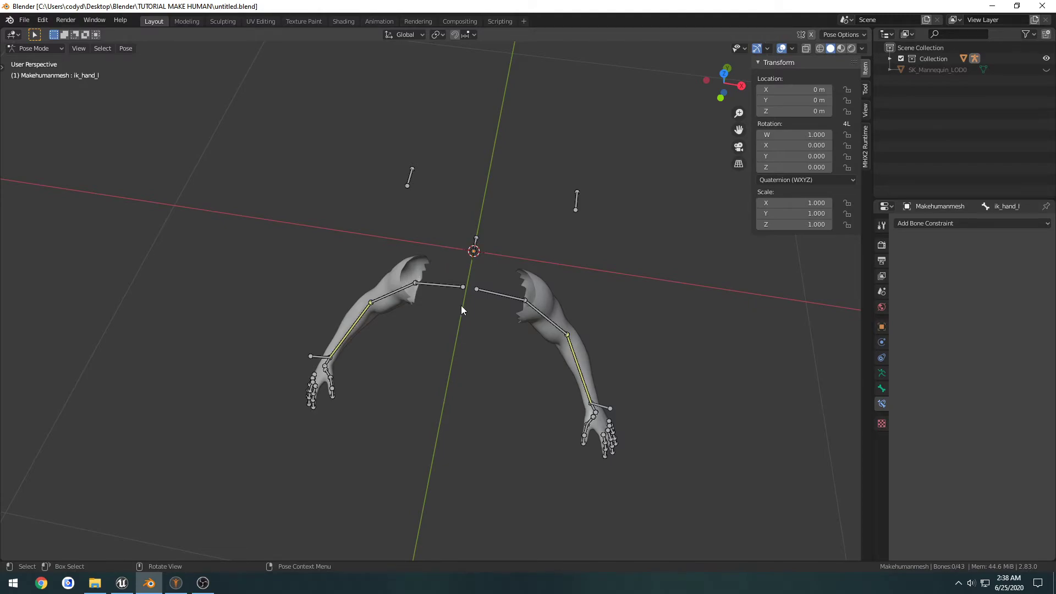
middle_click_drag(461, 305, 416, 296)
key("ctrl+s")
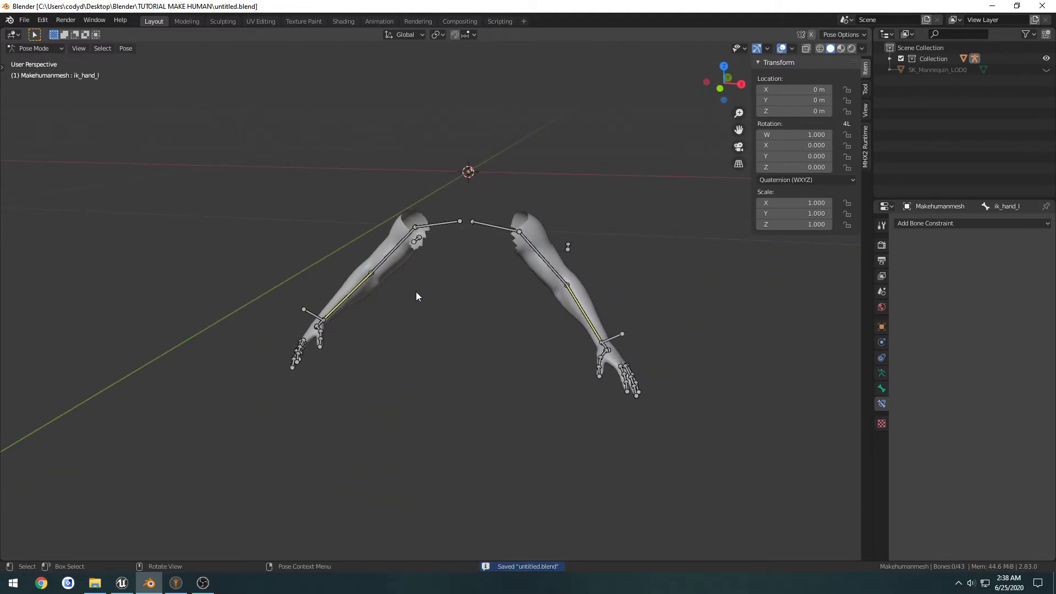
- Show the armature's skeleton layer settings and select all finger and thumb bones of the left hand
left_click(882, 373)
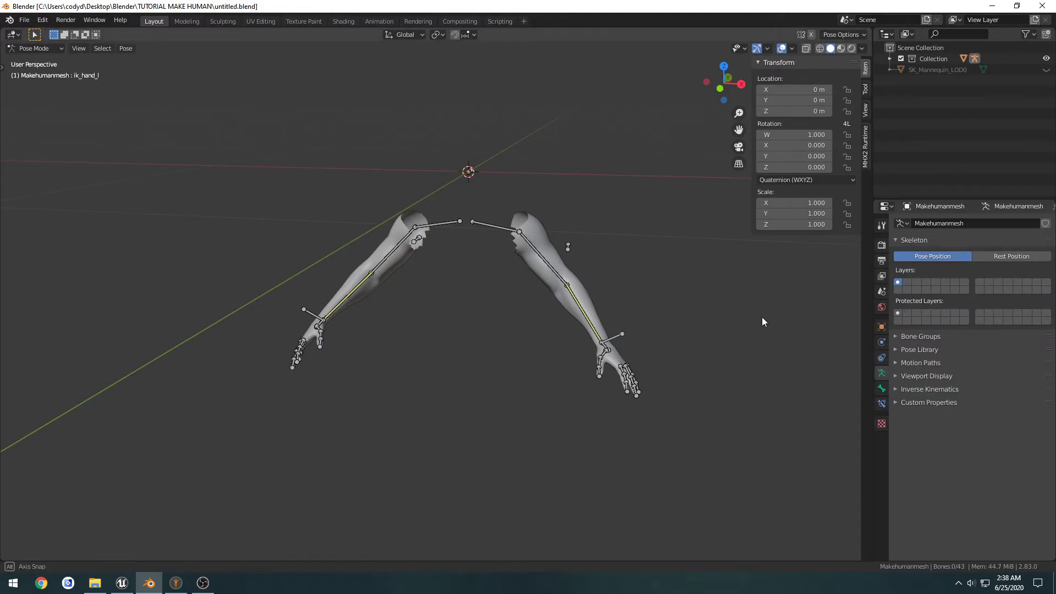
mouse_move(761, 317)
middle_mouse_down()
mouse_move(653, 323)
mouse_move(744, 321)
middle_mouse_up()
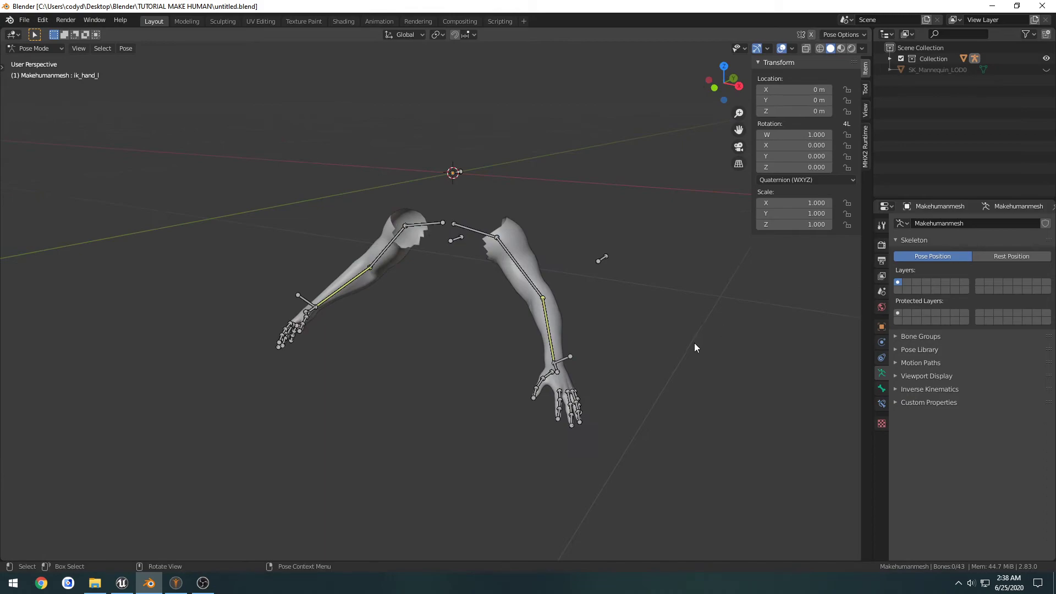
scroll(695, 343, "up", 3)
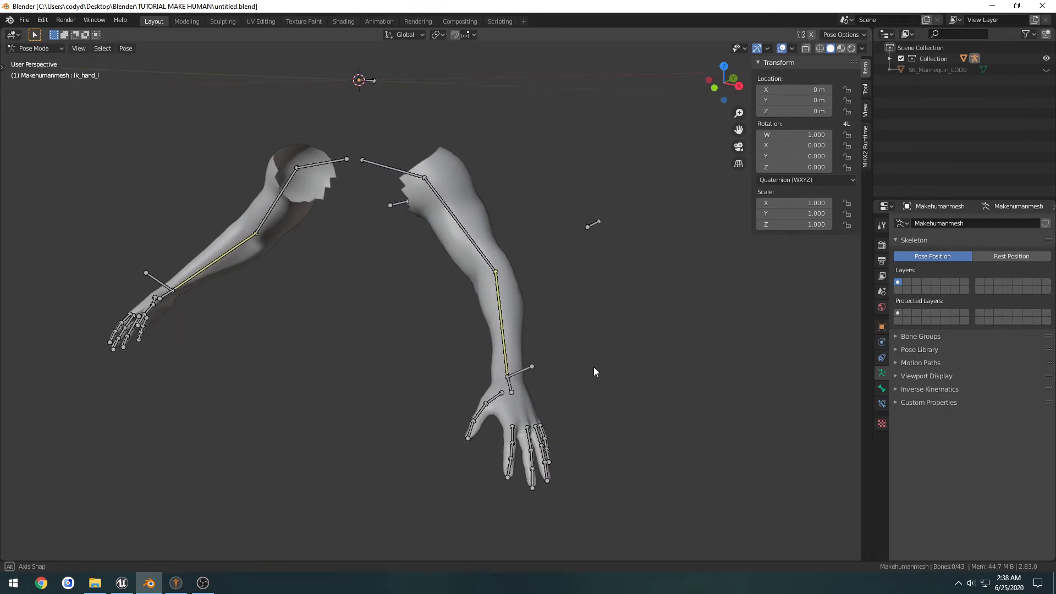
mouse_move(593, 368)
middle_mouse_down()
mouse_move(518, 378)
mouse_move(575, 367)
middle_mouse_up()
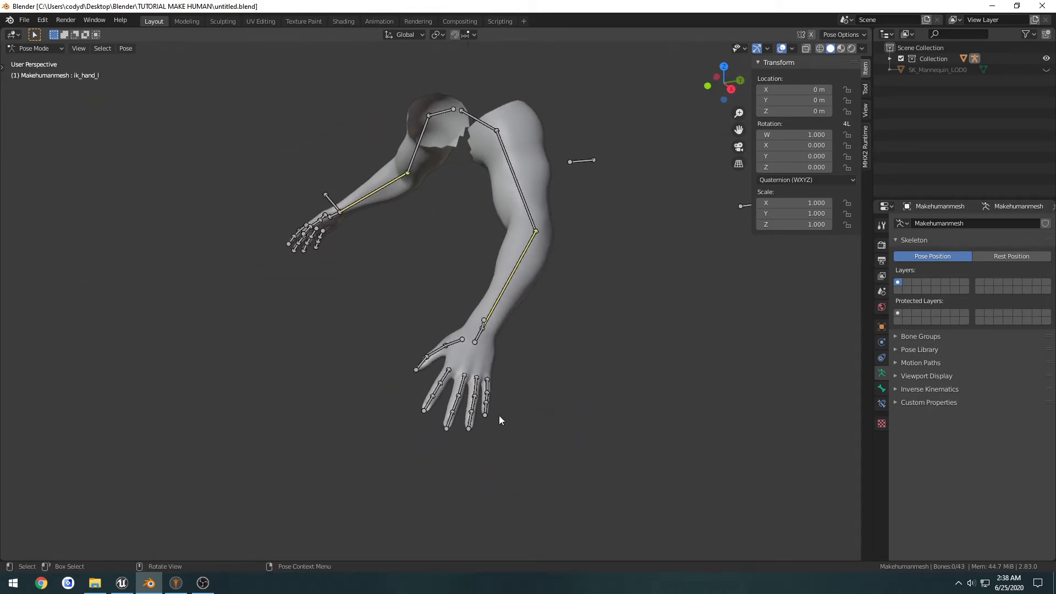
mouse_move(500, 420)
middle_mouse_down()
mouse_move(478, 414)
mouse_move(502, 425)
middle_mouse_up()
left_click_drag(516, 477, 426, 389)
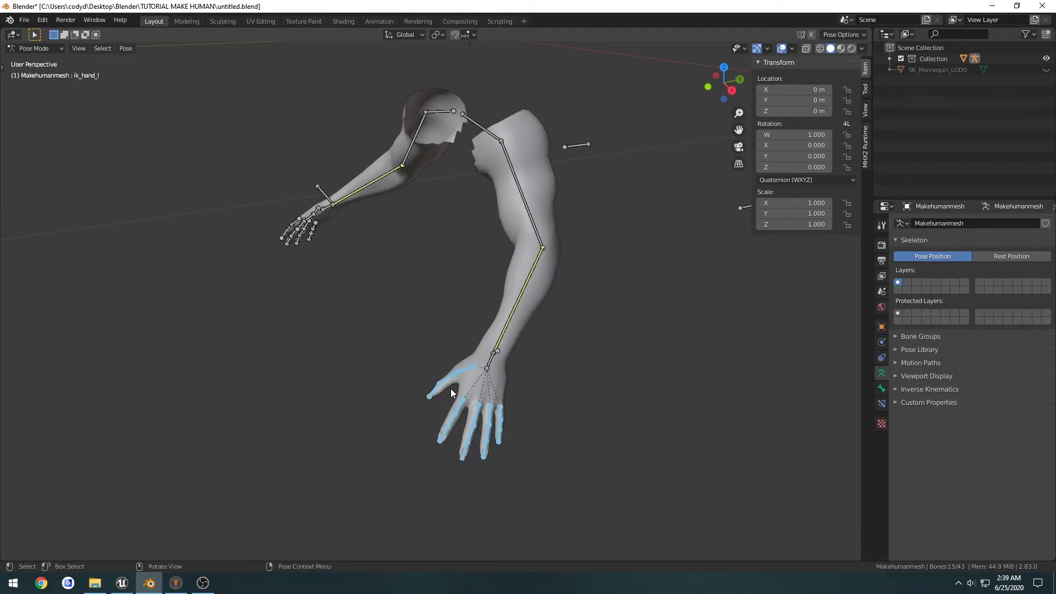
- Add ik_hand_l, ik_hand_r and all finger and thumb bones of the right hand to the selection
middle_click_drag(461, 388, 566, 384)
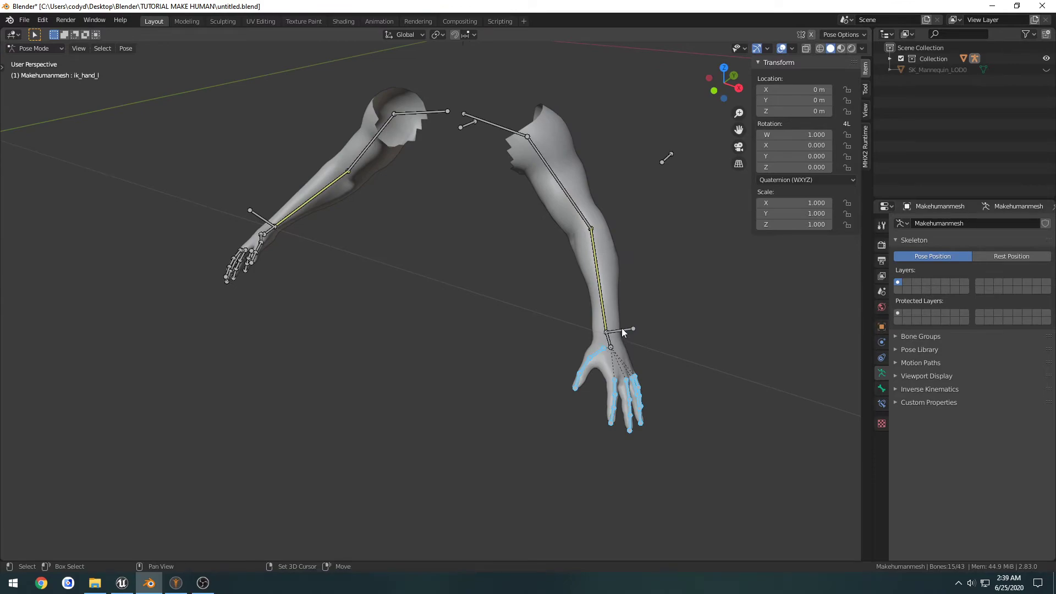
left_click(258, 219, "shift")
middle_click_drag(625, 192, 483, 386)
left_click_drag(446, 469, 340, 388, "shift")
left_click_drag(461, 386, 381, 336, "shift")
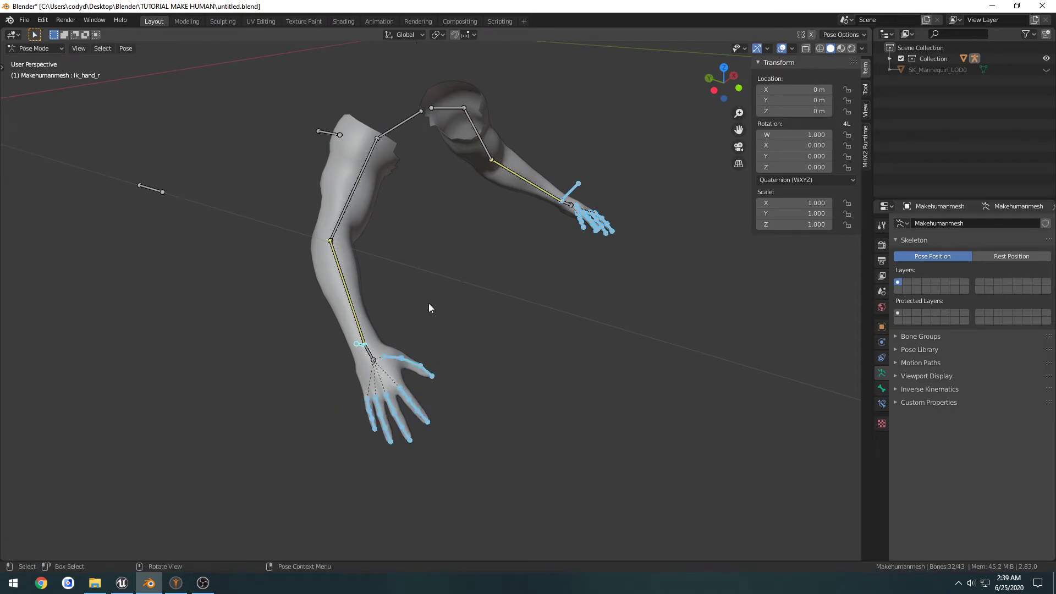
- Add both elbow pole bones to the selection and move all selected finger, IK hand and pole bones to the second bone layer
middle_click_drag(430, 307, 379, 365)
left_click_drag(551, 341, 454, 298, "shift")
left_click_drag(461, 243, 397, 185, "shift")
middle_click_drag(337, 282, 437, 319)
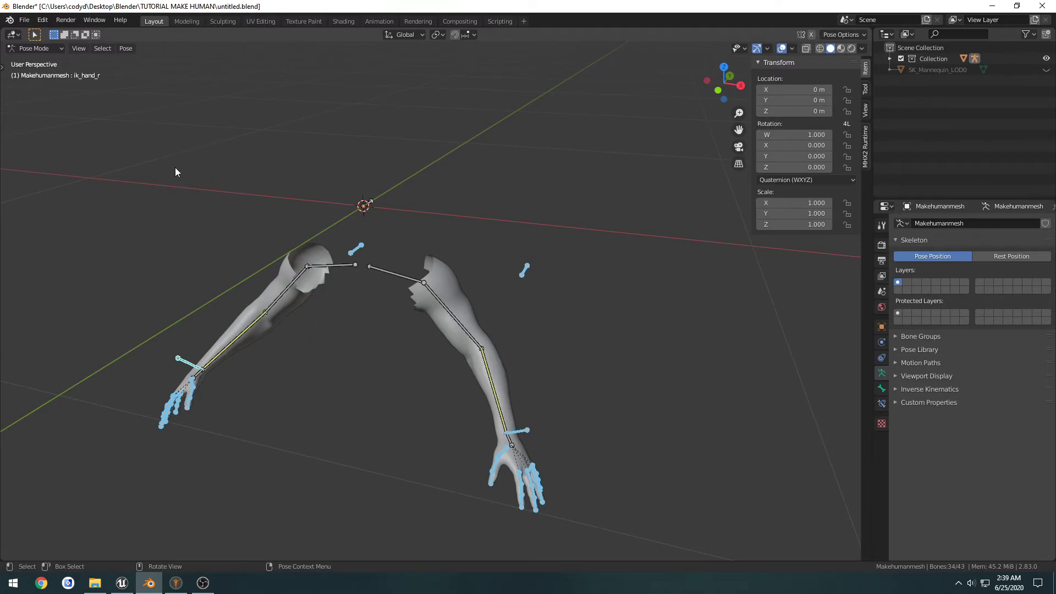
left_click(125, 49)
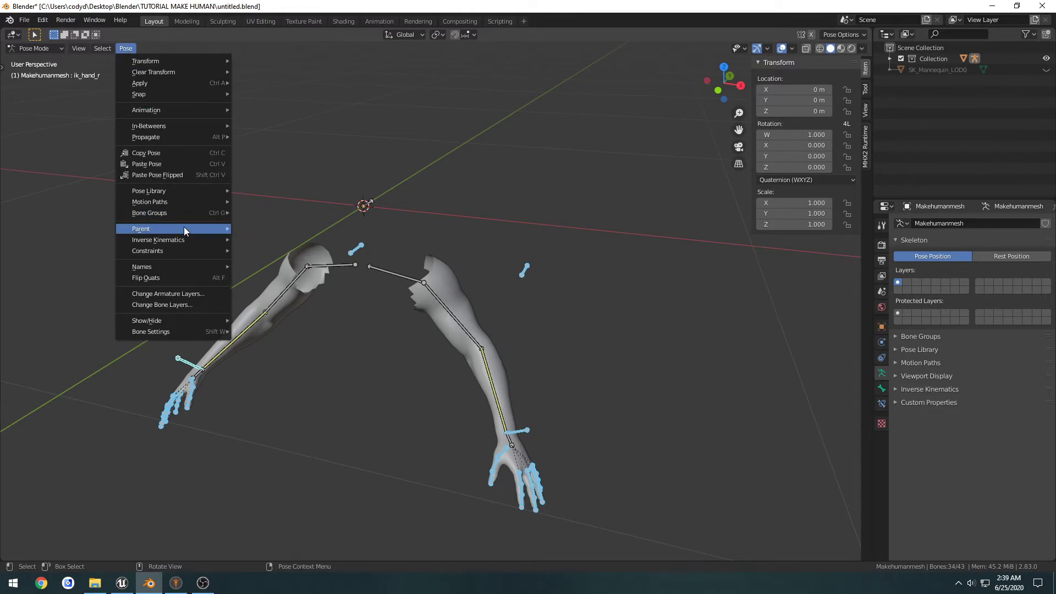
mouse_move(187, 267)
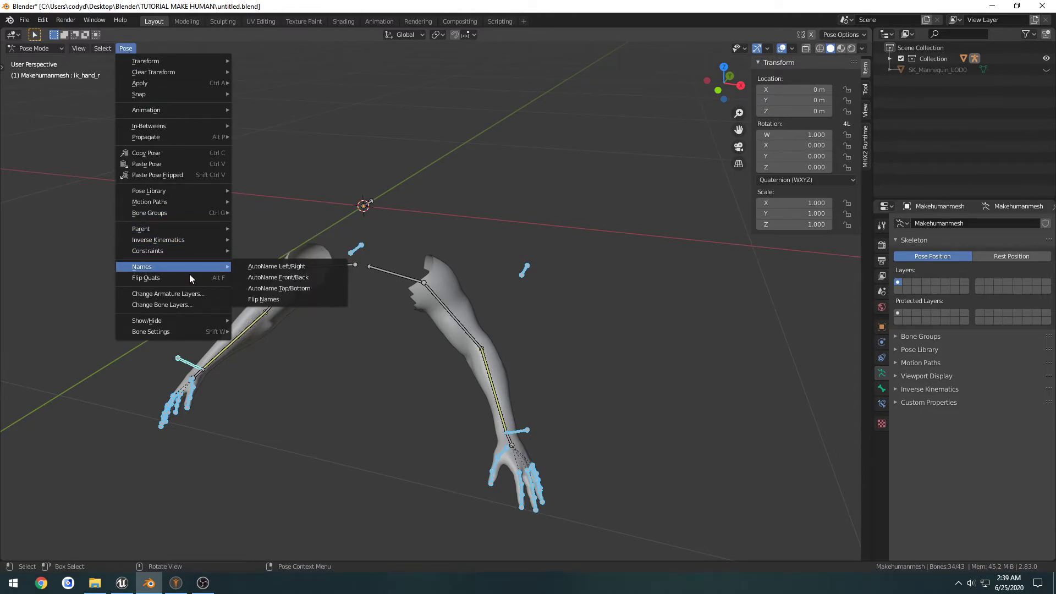
left_click(162, 304)
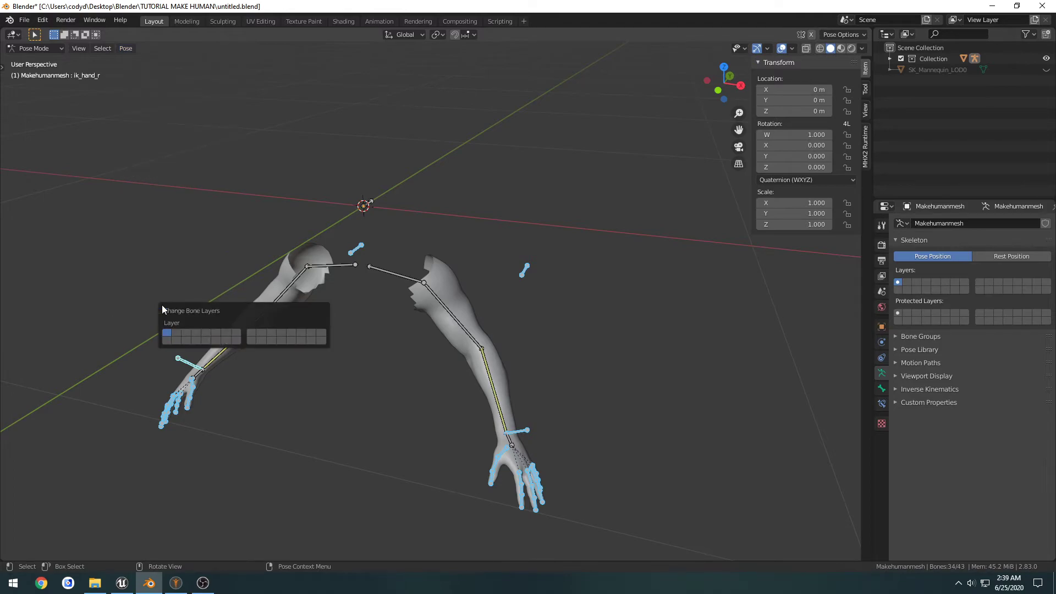
left_click(177, 332)
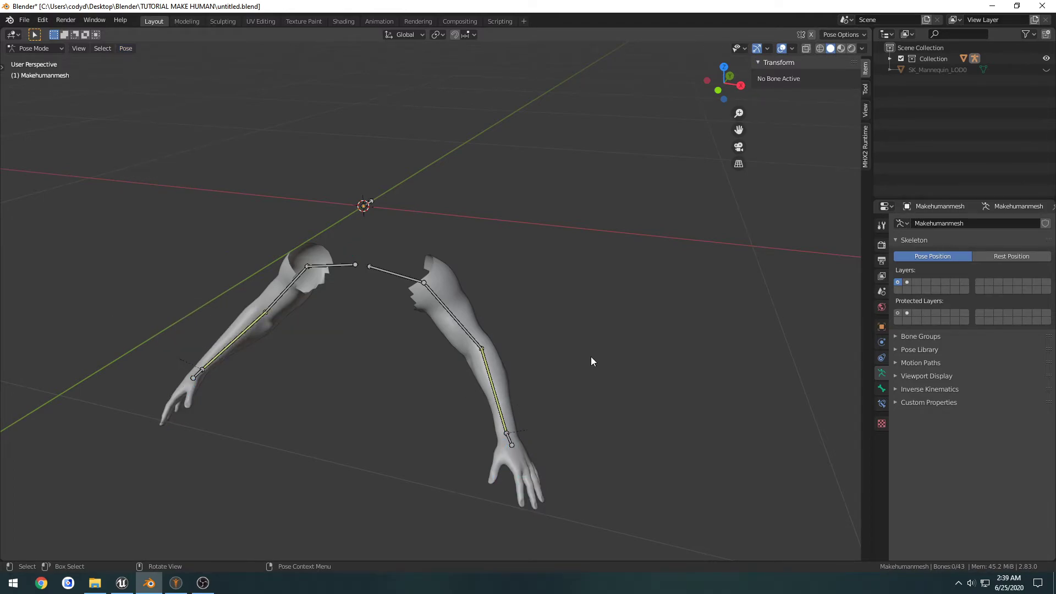
- Show only the second bone layer of the armature and clear the bone selection
middle_click_drag(591, 359, 461, 338)
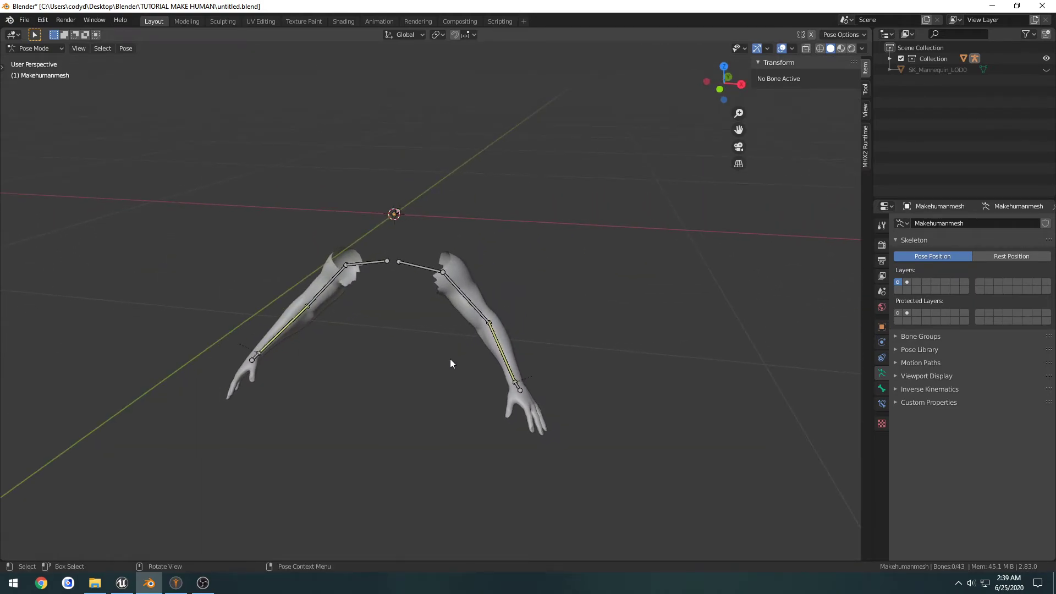
left_click(906, 283)
key("alt+a")
middle_click_drag(596, 331, 407, 334)
scroll(407, 334, "up", 3)
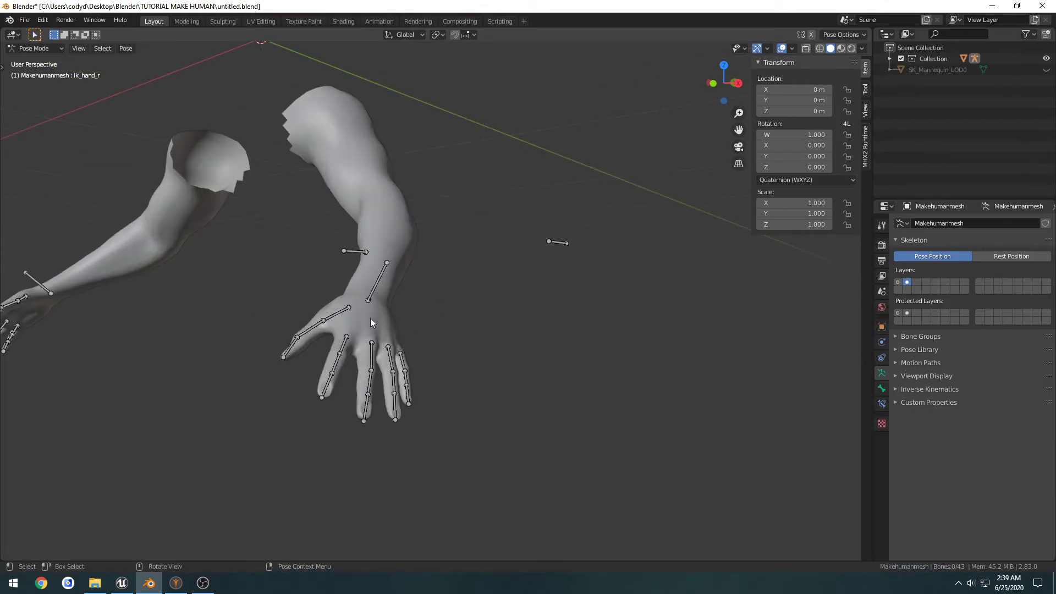
- Try rotating the left thumb's base bone and the next thumb bone, and undo both rotations
left_click(341, 314)
key("r")
left_click(302, 330)
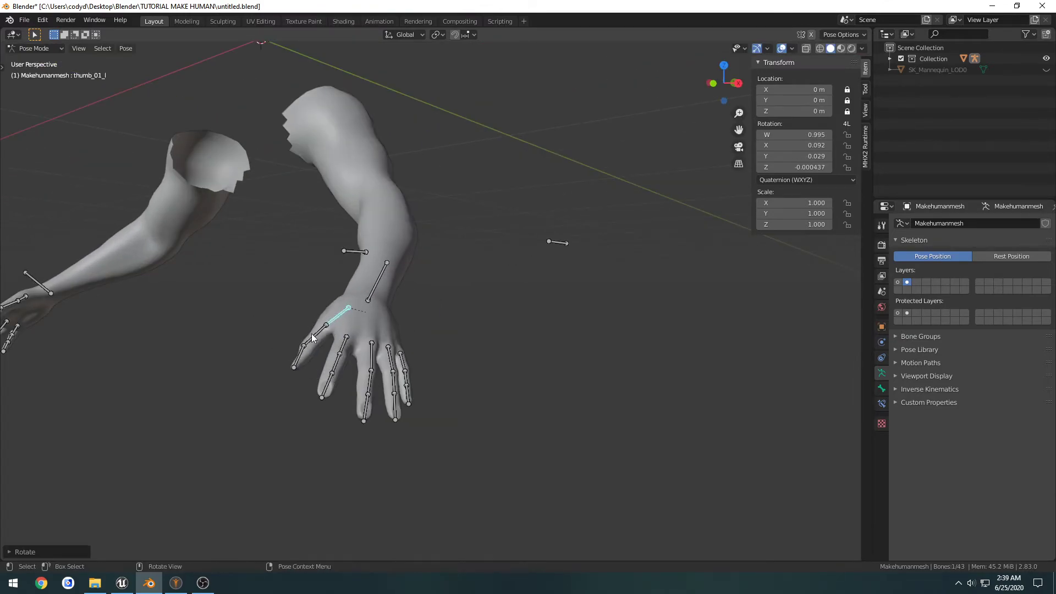
left_click(313, 336)
key("r")
left_click(339, 363)
key("ctrl+z")
key("ctrl+z")
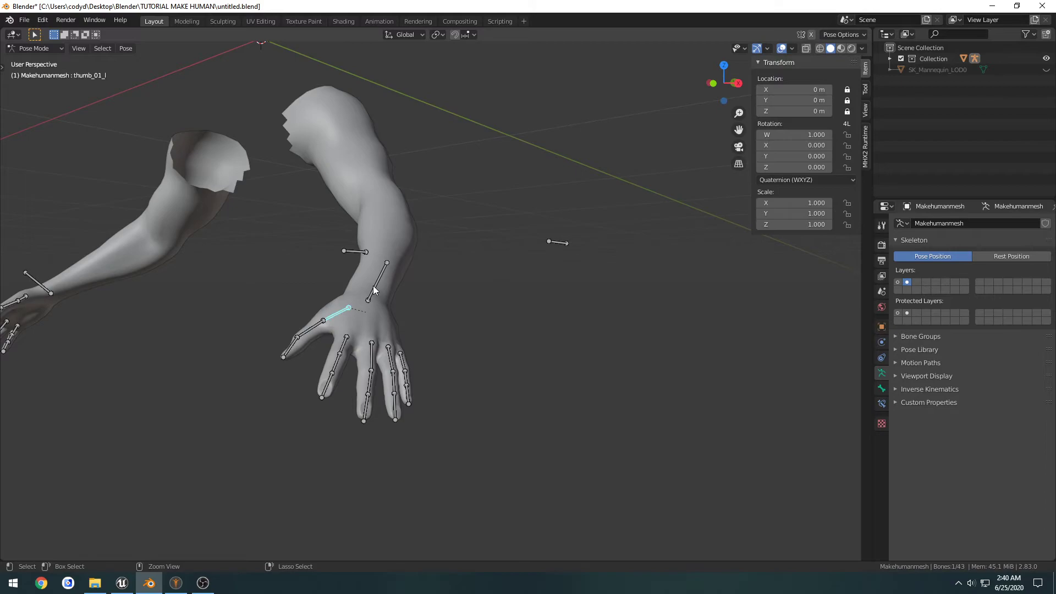
- Try moving the ik_hand_l and pole_elbow_l bones to test the left arm's IK, and undo the moves
left_click(376, 285)
key("g")
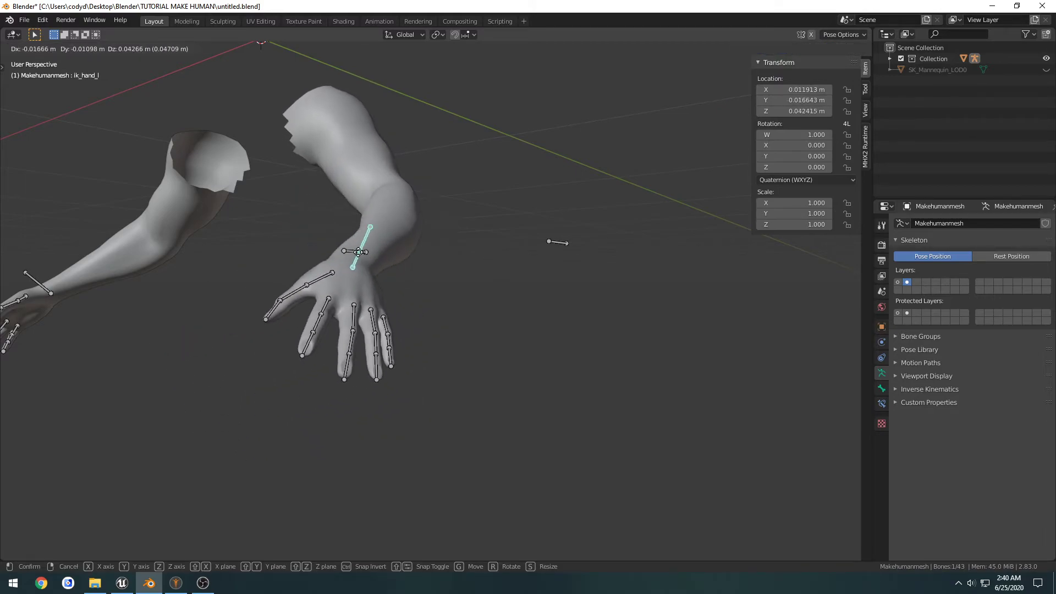
left_click(310, 166)
left_click(554, 242)
key("g")
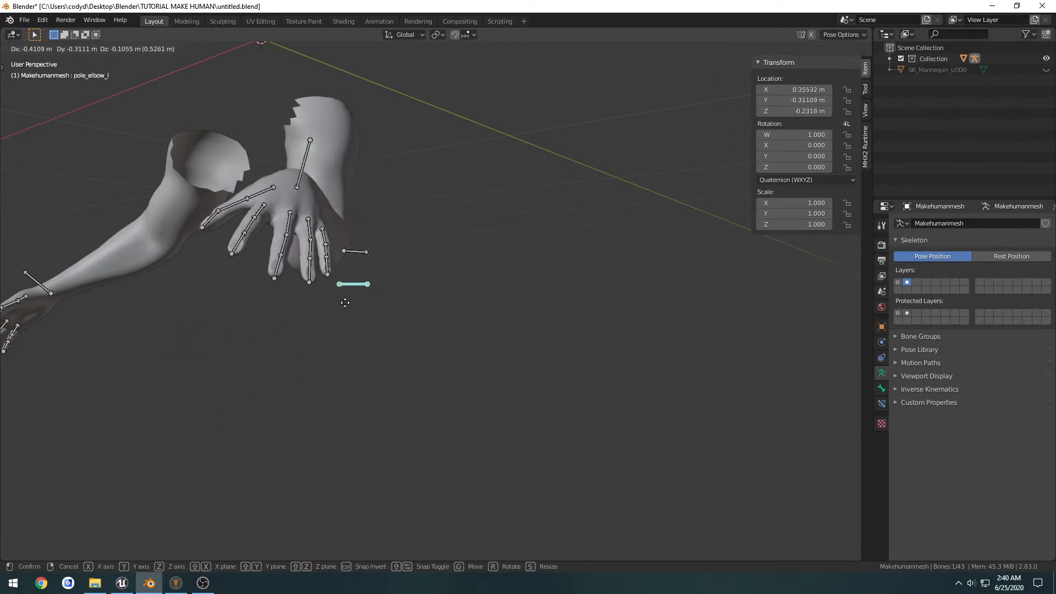
left_click(407, 361)
key("ctrl+z")
scroll(455, 331, "down", 4)
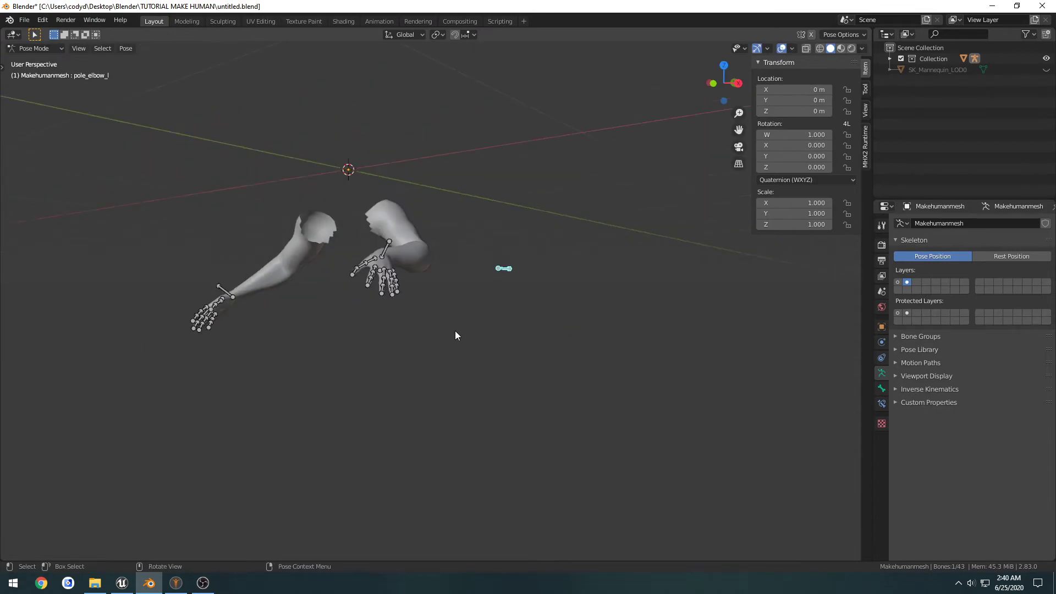
left_click(455, 331)
middle_click_drag(455, 313, 506, 334)
key("ctrl+z")
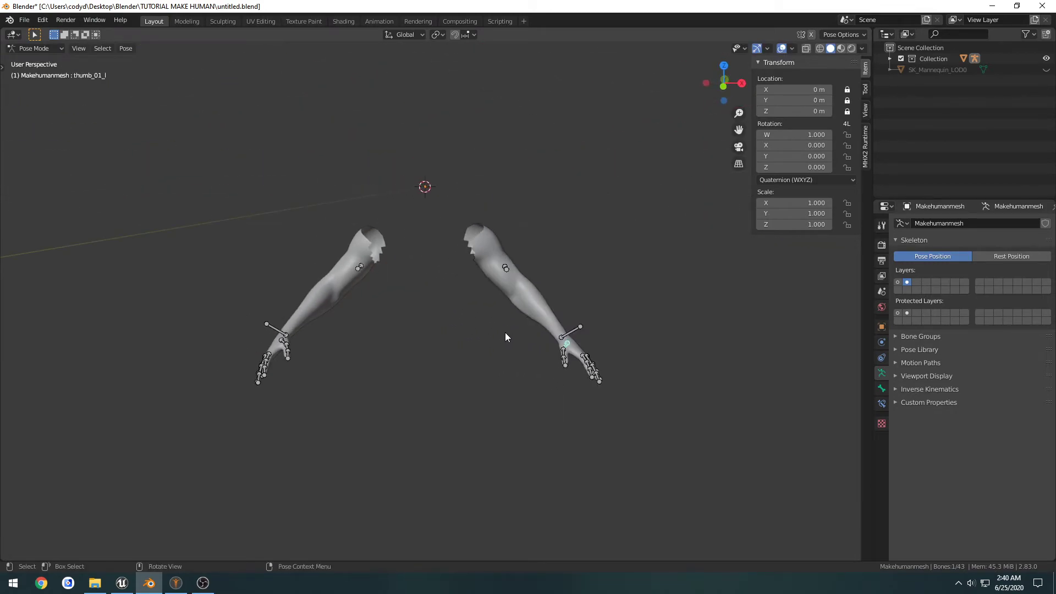
- Switch the visible bones to the first layer and back to the second, clear the selection, and save the file
key("ctrl+s")
left_click(897, 282)
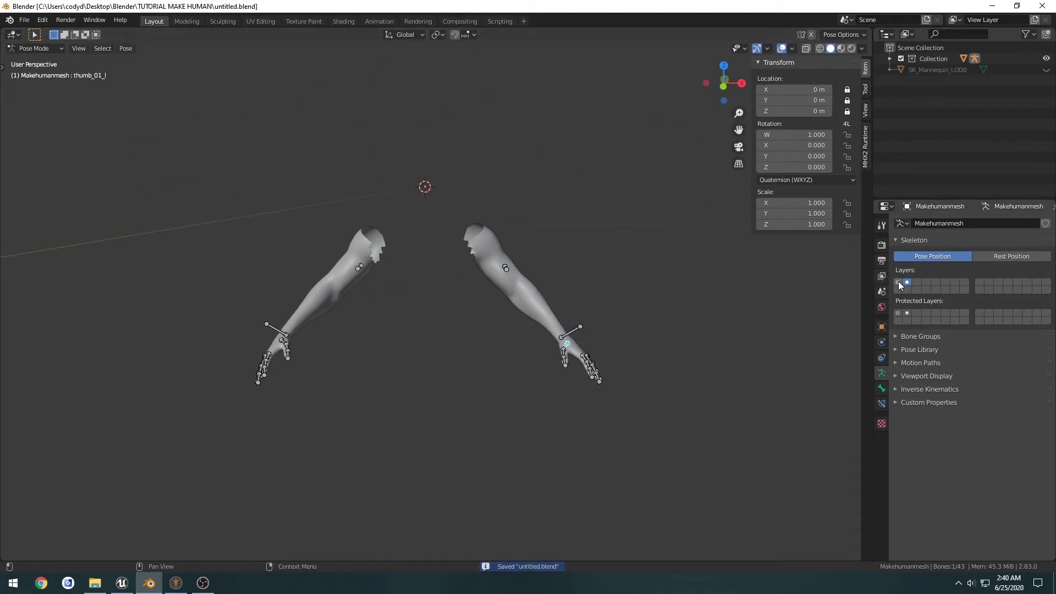
middle_click_drag(676, 308, 468, 320)
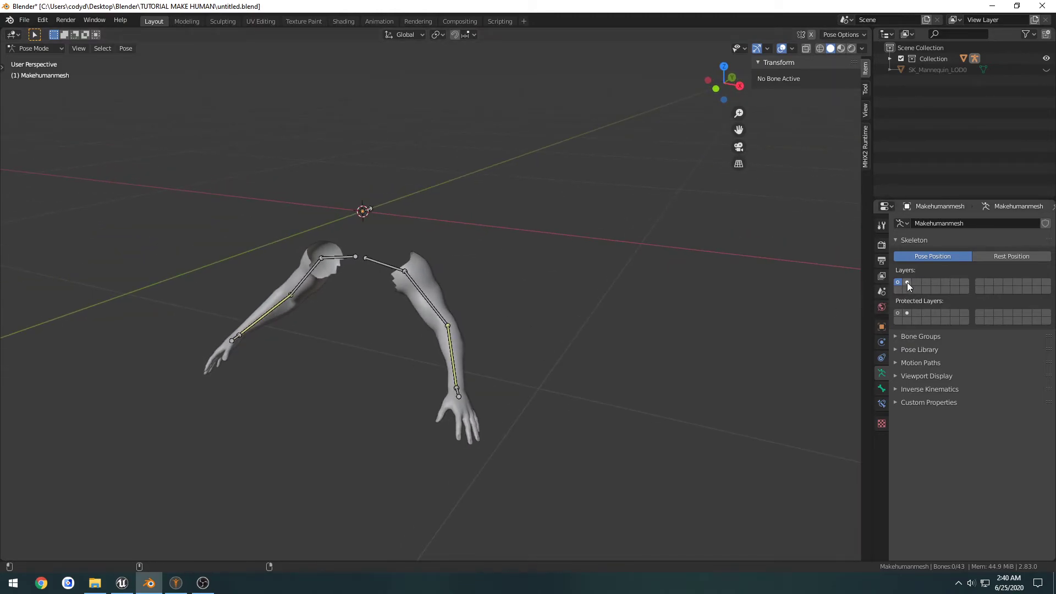
left_click(906, 282, "shift")
left_click(897, 282, "shift")
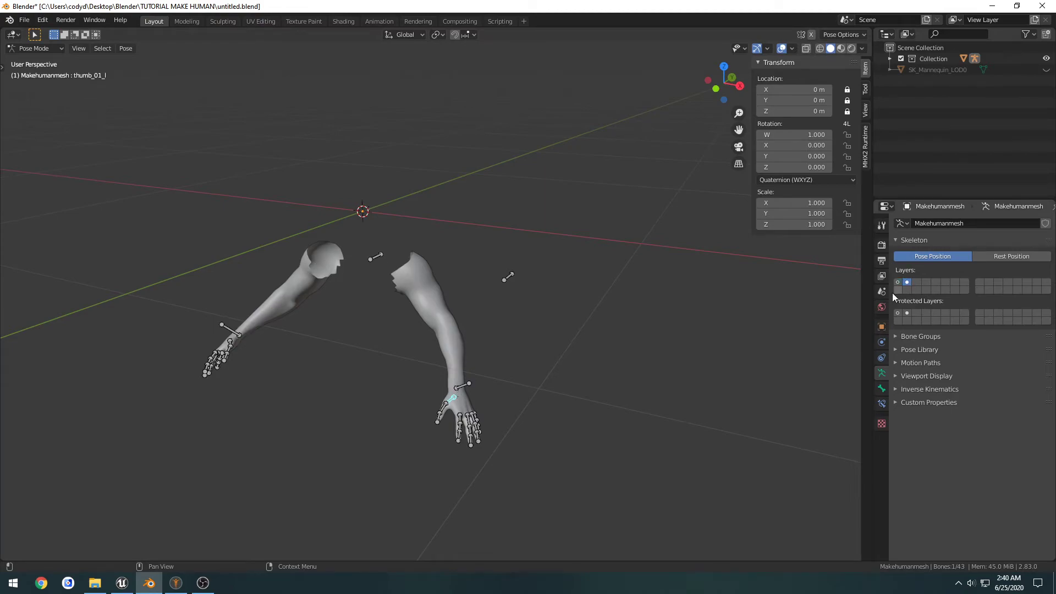
key("ctrl+a")
left_click(569, 335)
key("ctrl+s")
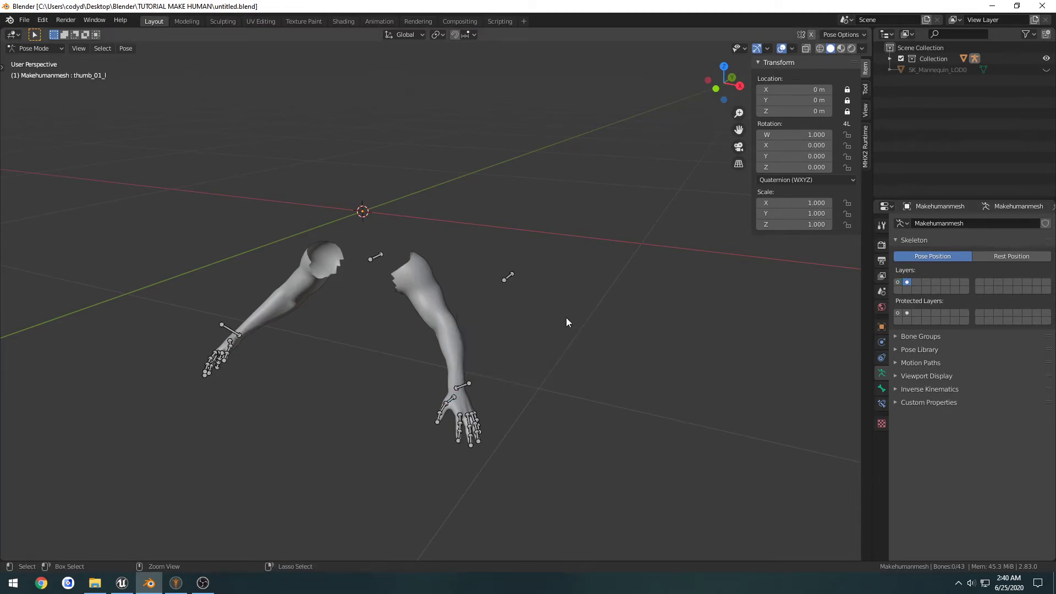
- Switch to Object Mode and select the arm mesh together with its armature
middle_click_drag(566, 318, 567, 348)
key("ctrl+Tab")
left_click(454, 344)
left_click(530, 332)
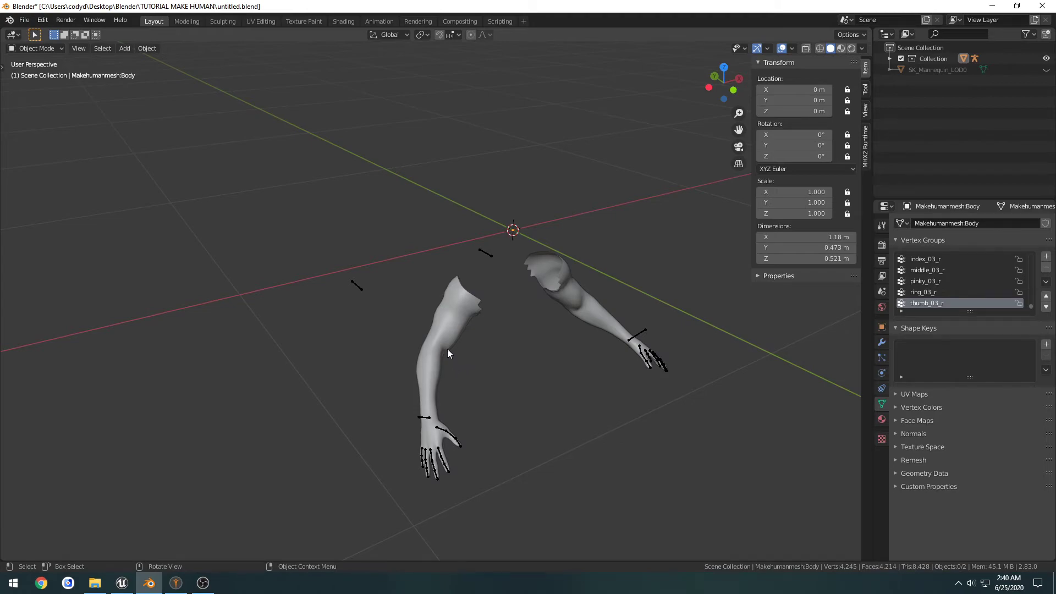
left_click(453, 306)
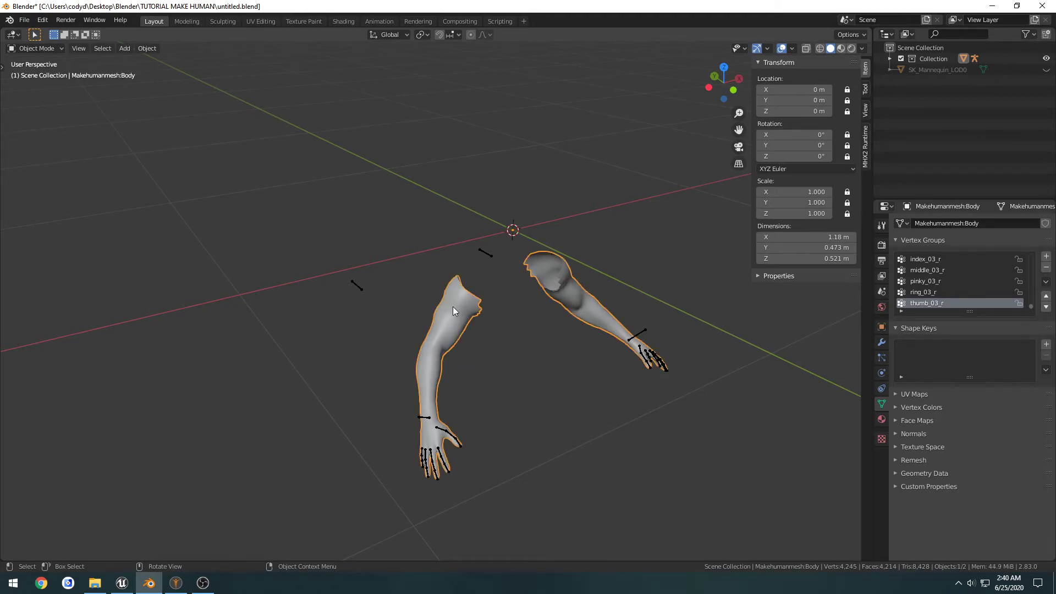
left_click(358, 287, "shift")
- Start an FBX export to the Desktop with the file name TUTORIAL FPS MESH
left_click(24, 19)
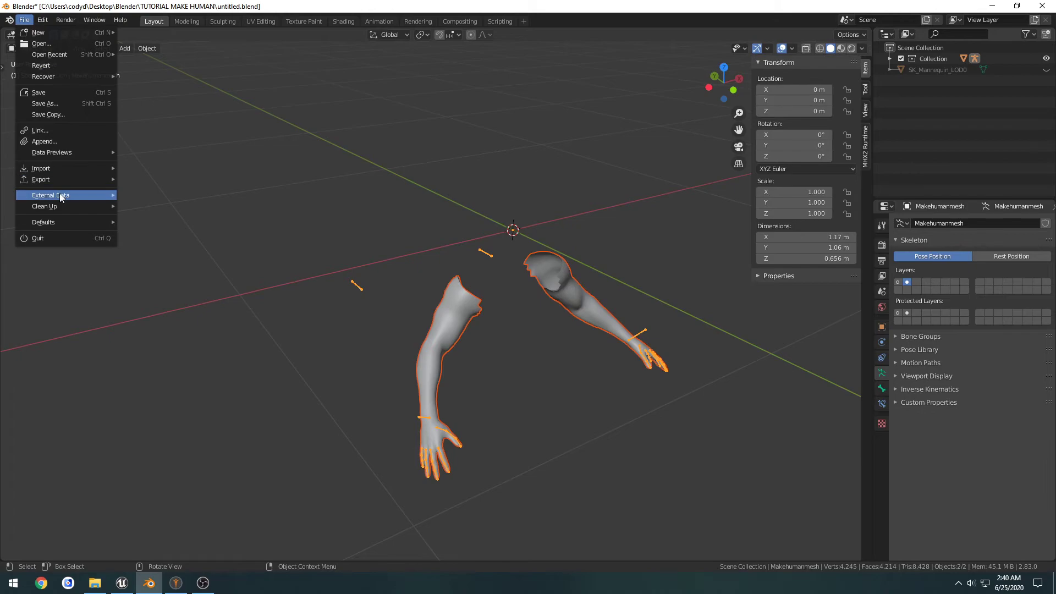
mouse_move(88, 180)
left_click(168, 243)
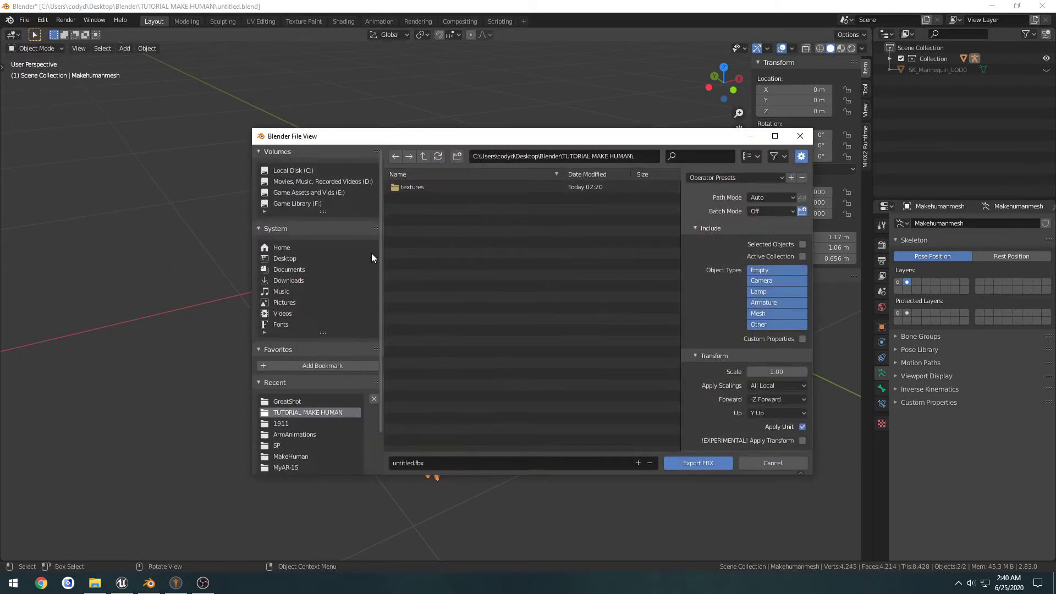
left_click(293, 257)
left_click(451, 464)
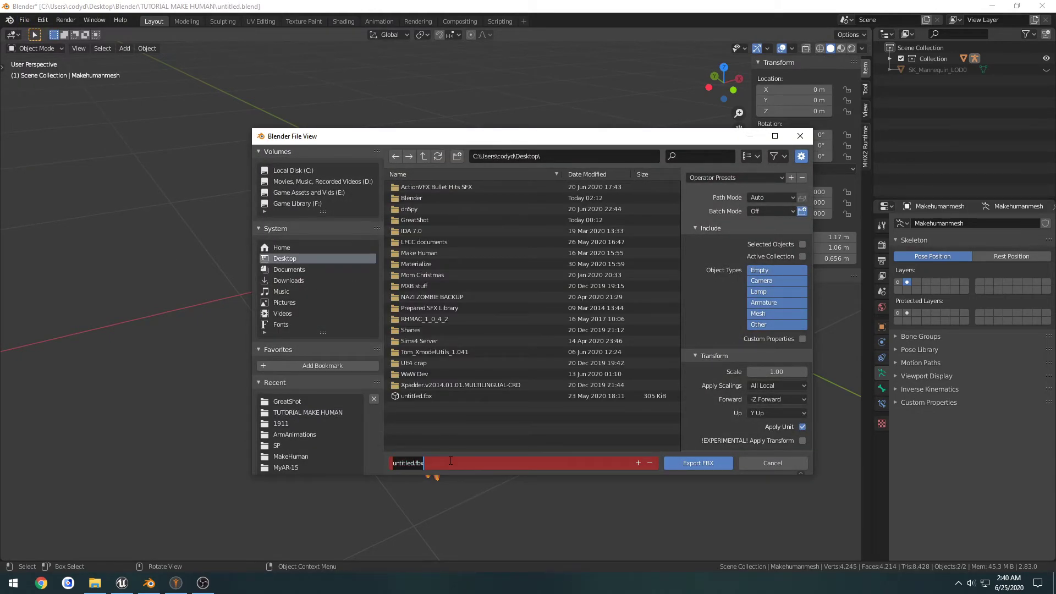
type("TUTORIAL FPS MESH")
key("Return")
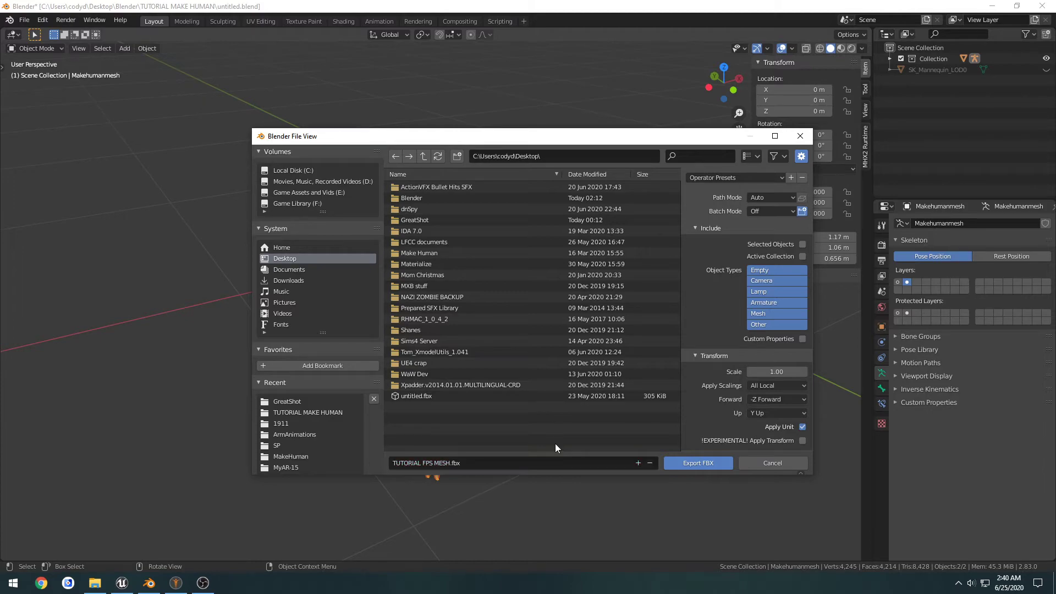
- Limit the FBX export to Selected Objects and set the geometry smoothing to Face
left_click(790, 246)
scroll(770, 256, "down", 3)
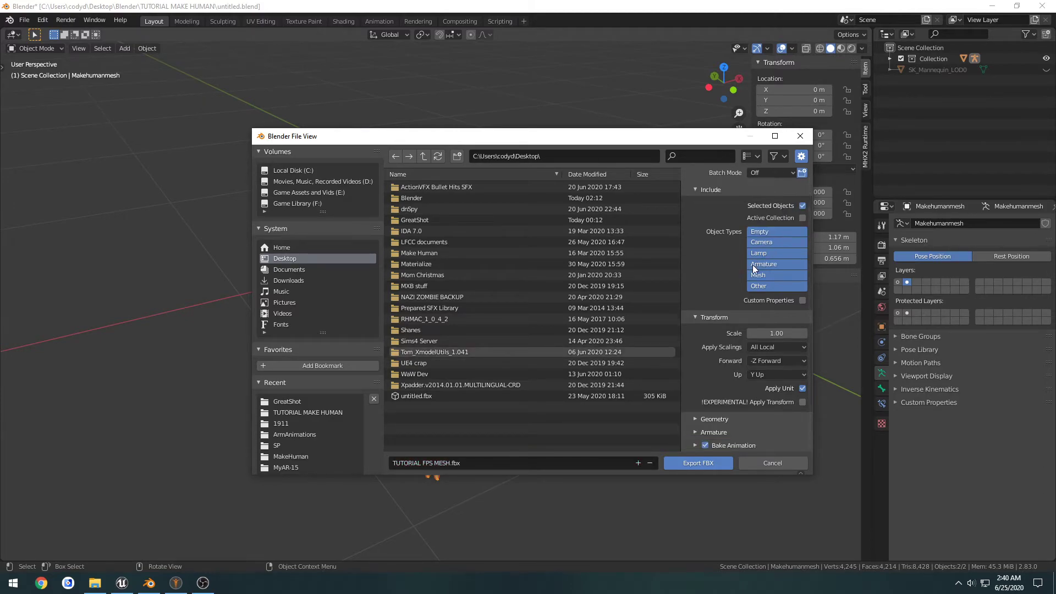
left_click(691, 419)
scroll(703, 385, "down", 6)
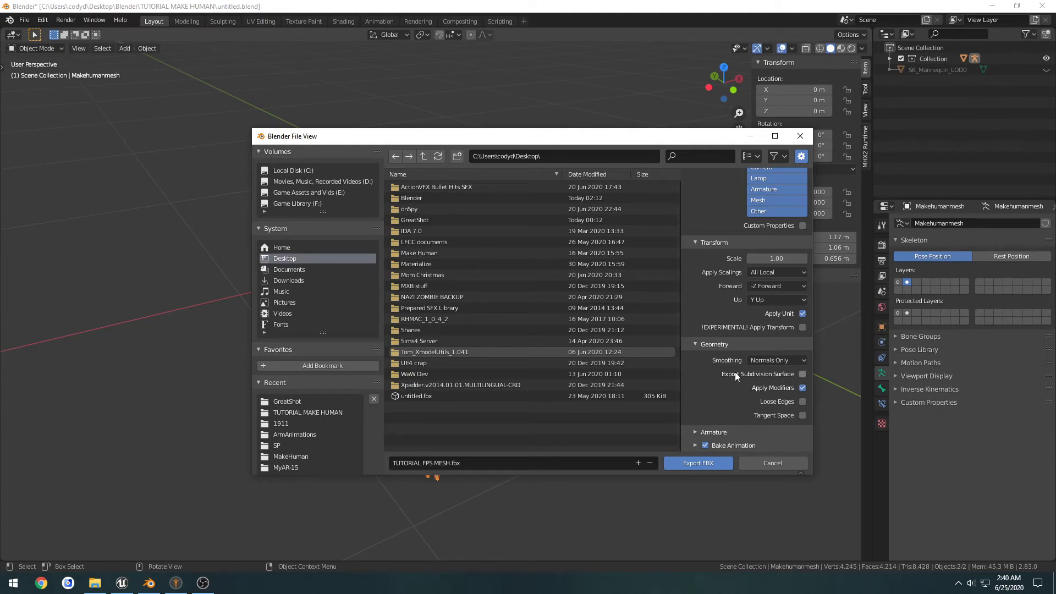
left_click(770, 360)
left_click(760, 382)
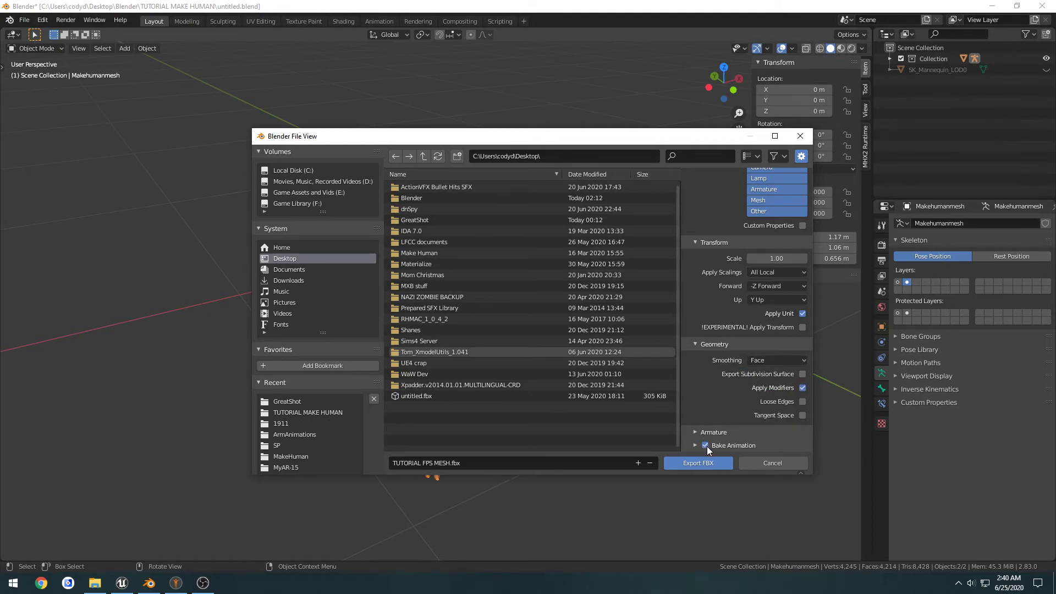
- Enable Only Deform Bones, disable Add Leaf Bones and Bake Animation, and export the FBX
left_click(693, 433)
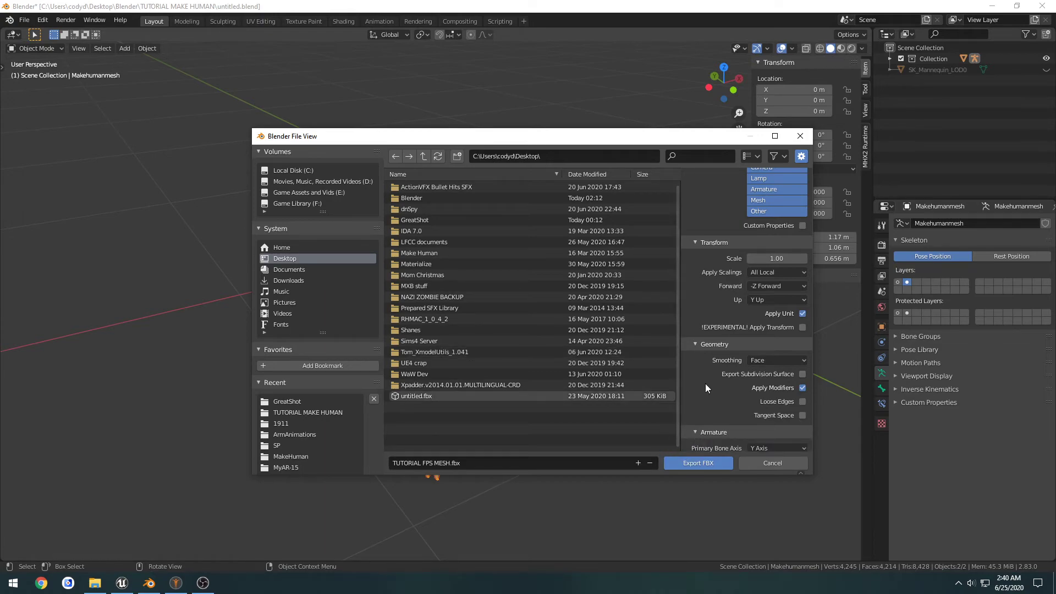
scroll(714, 371, "down", 3)
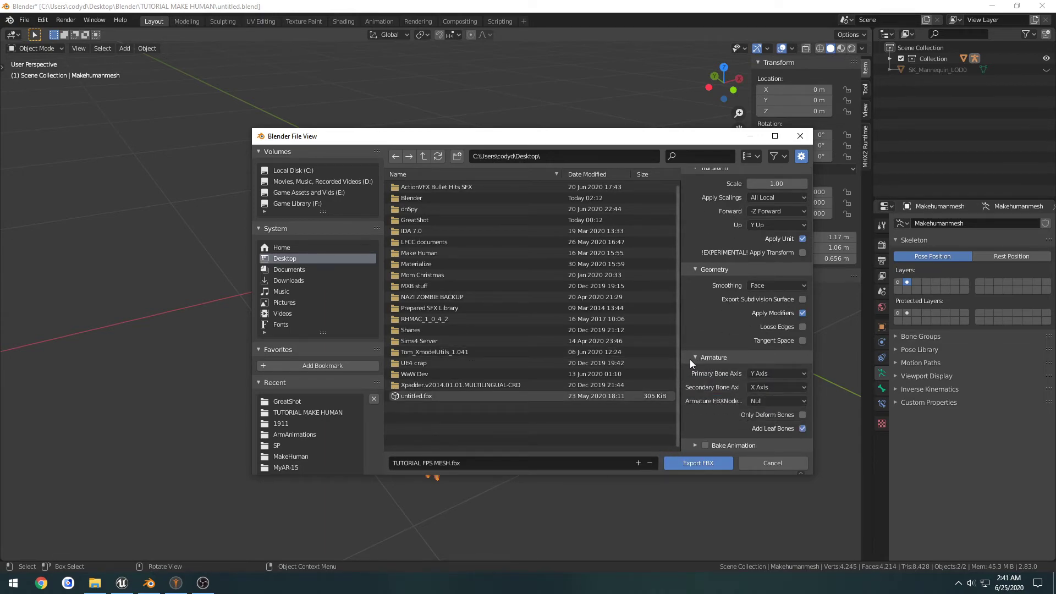
left_click(802, 415)
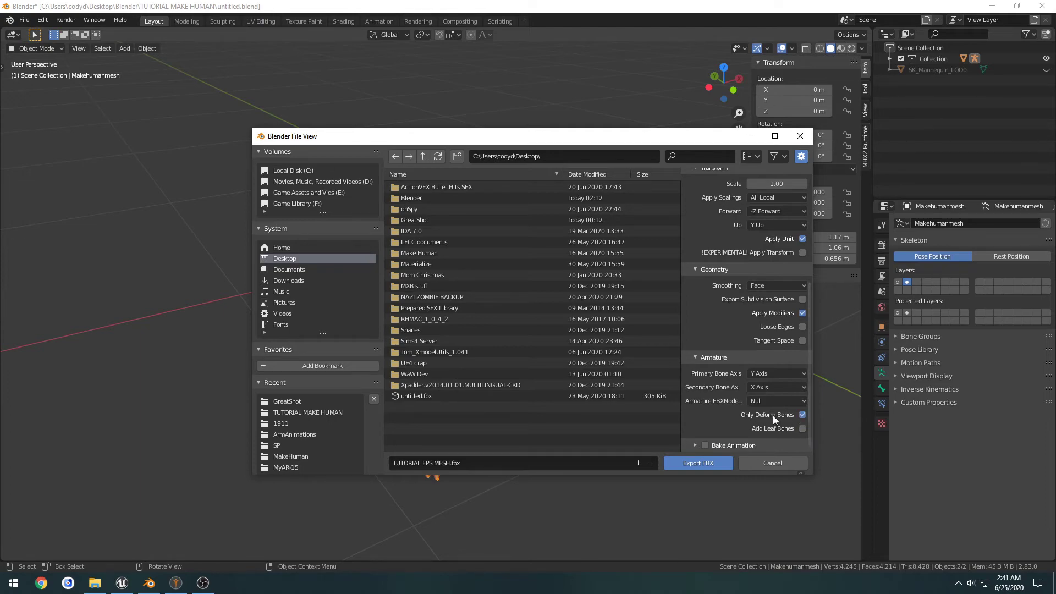
left_click(680, 466)
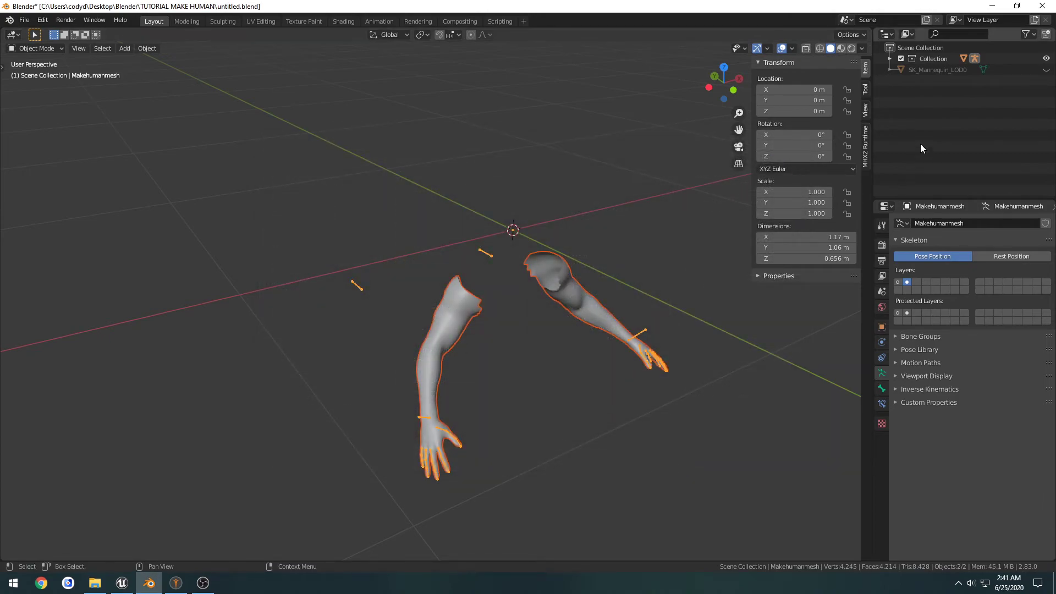
- Switch to Unreal Editor, close the BP_FPSCharacter blueprint, and create a NEWTUTORIAL folder in Content
left_click(992, 8)
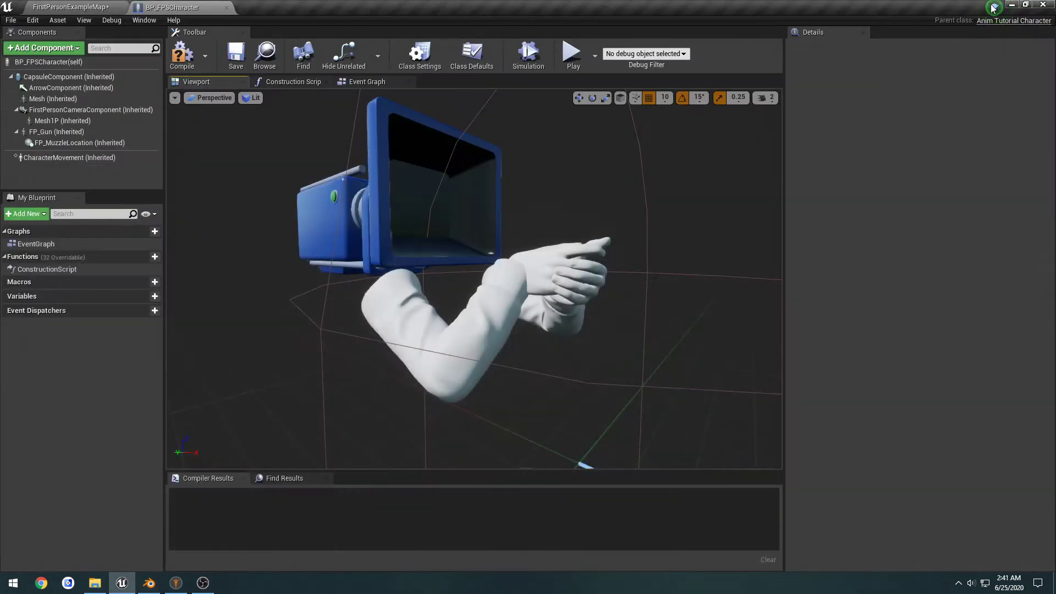
left_click(227, 8)
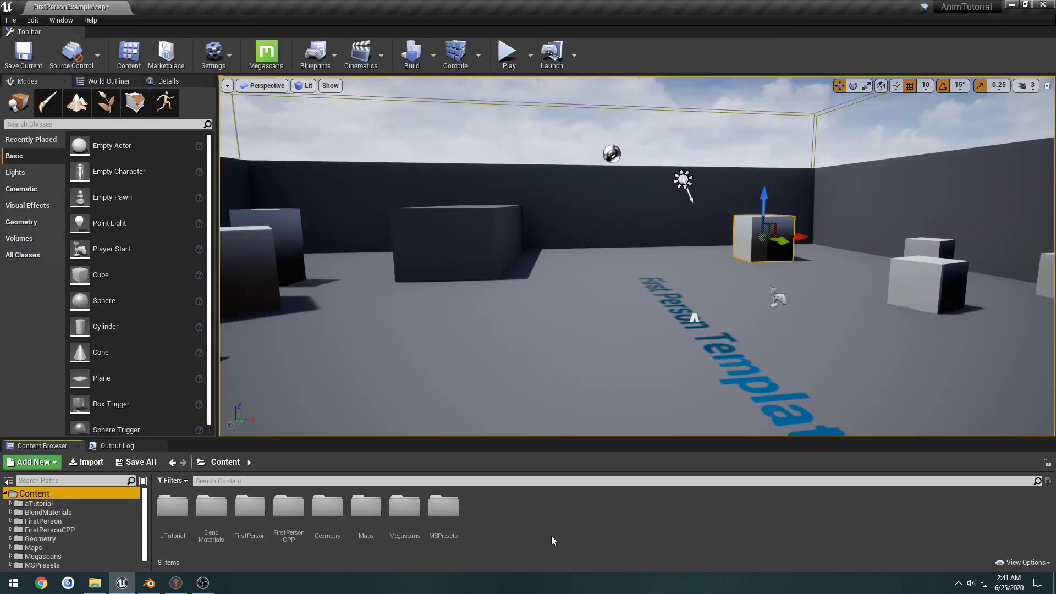
right_click(530, 524)
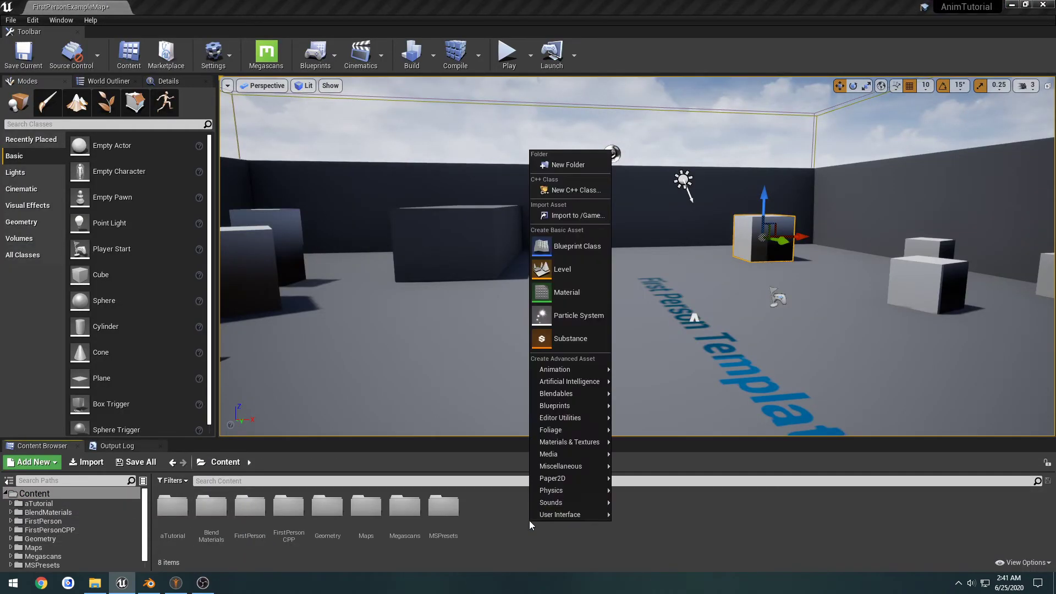
left_click(555, 165)
type("NEW TUTOR")
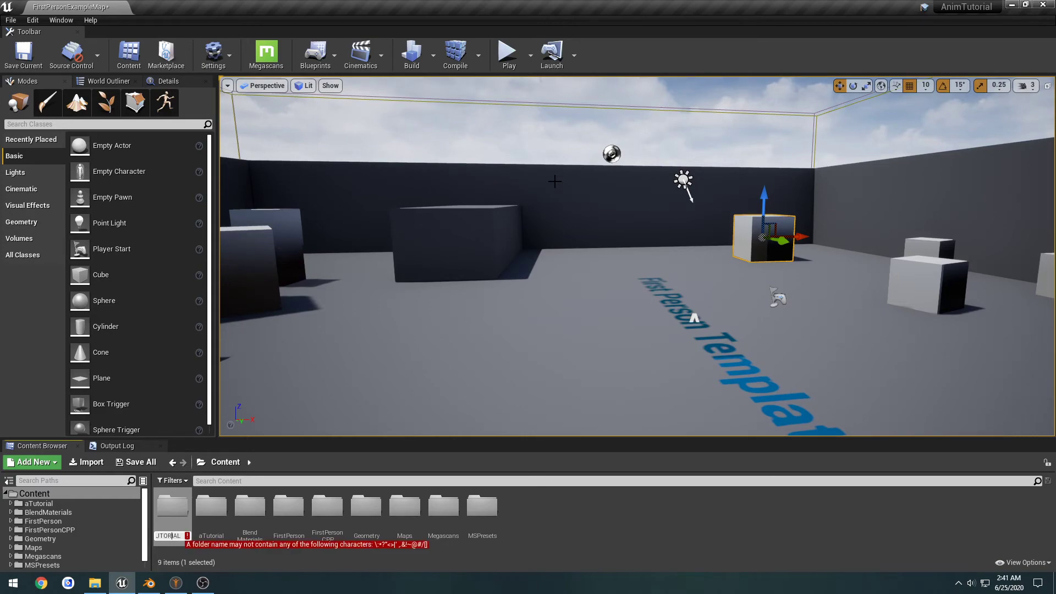
key("Delete")
key("Return")
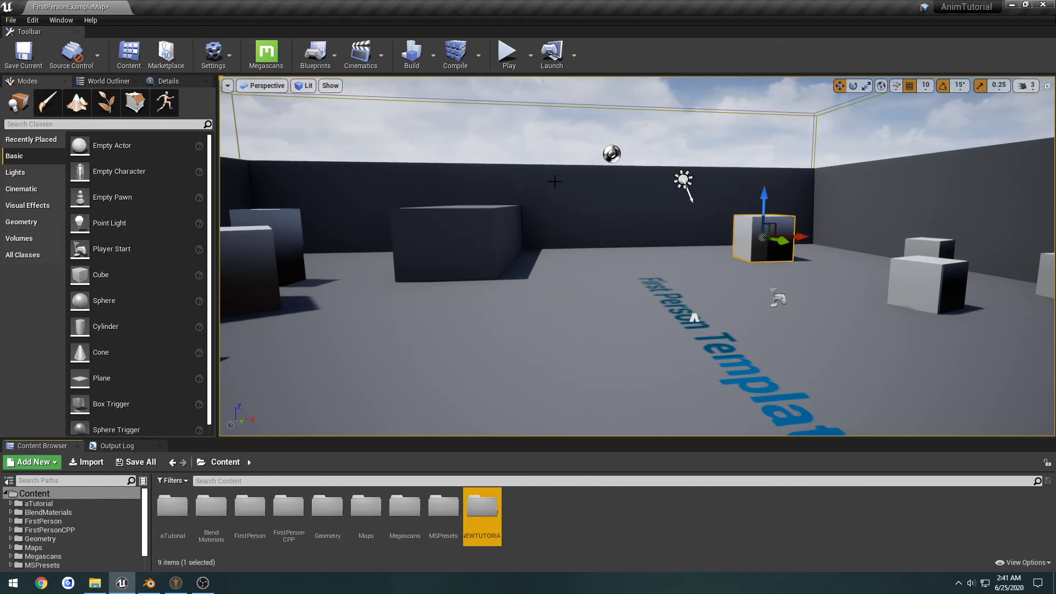
- Import TUTORIAL FPS MESH from the Desktop into the NEWTUTORIAL folder as a skeletal mesh, keeping the default FBX import options
double_click(493, 501)
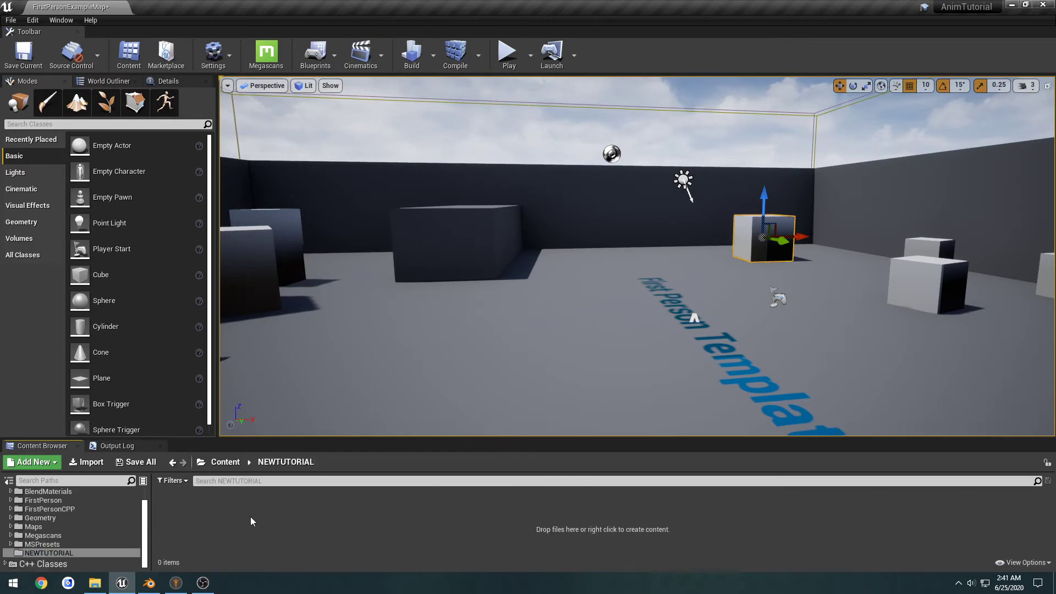
right_click(317, 521)
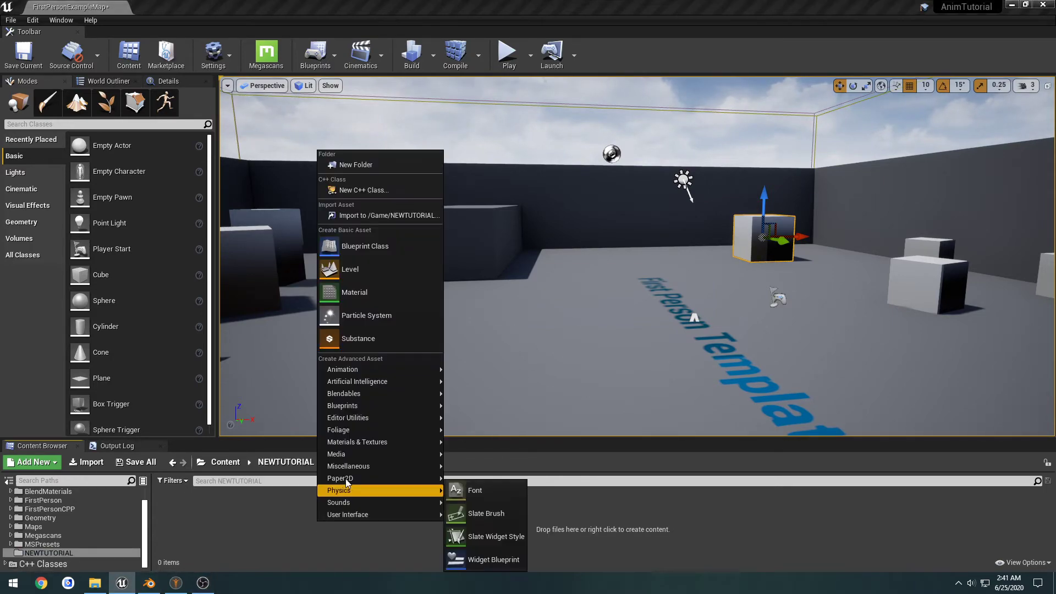
left_click(375, 209)
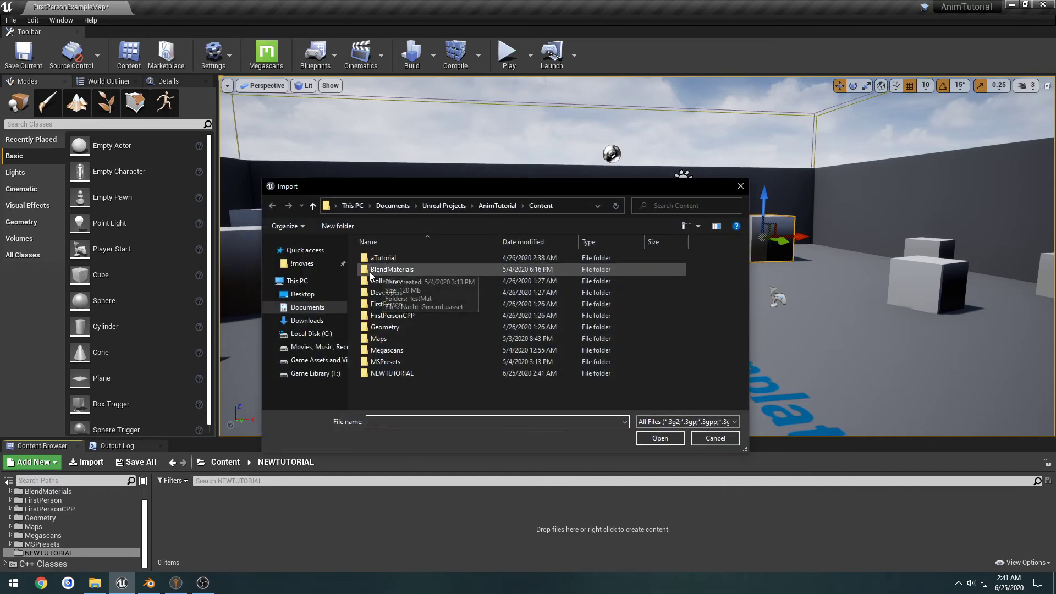
left_click(303, 294)
scroll(439, 311, "down", 3)
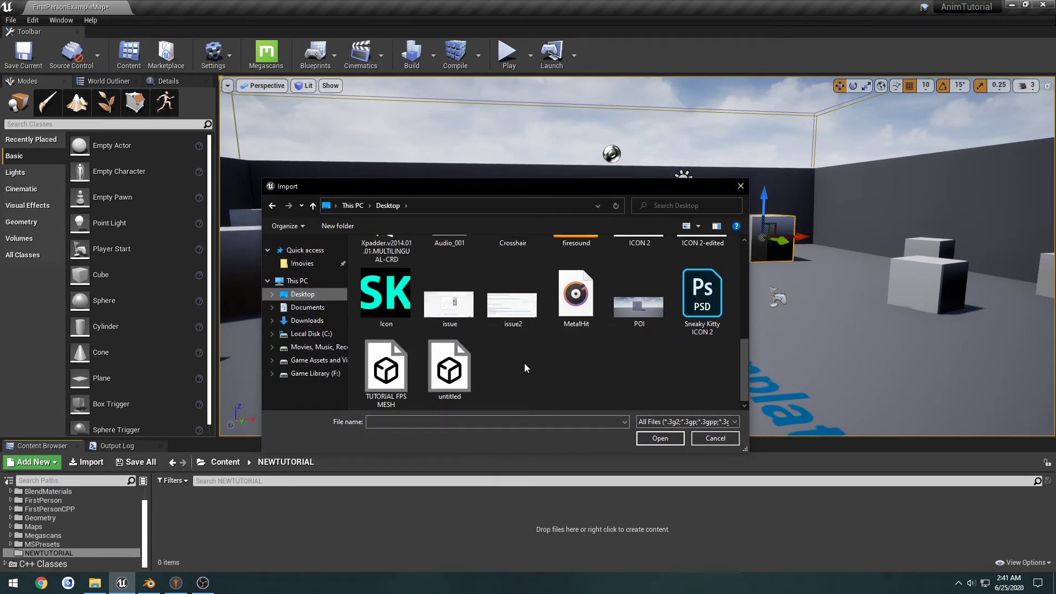
left_click(386, 371)
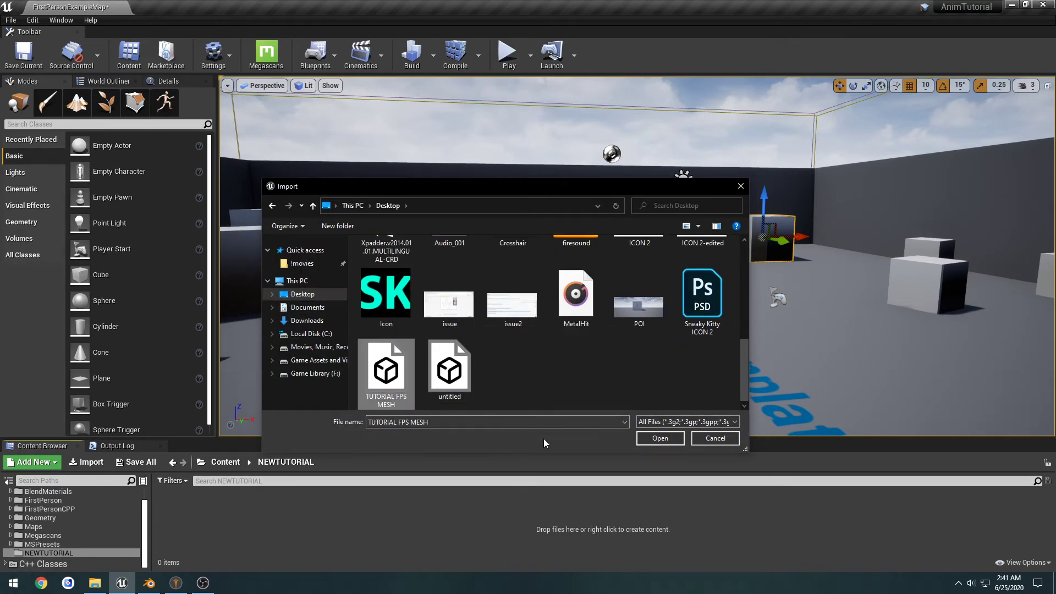
left_click(660, 439)
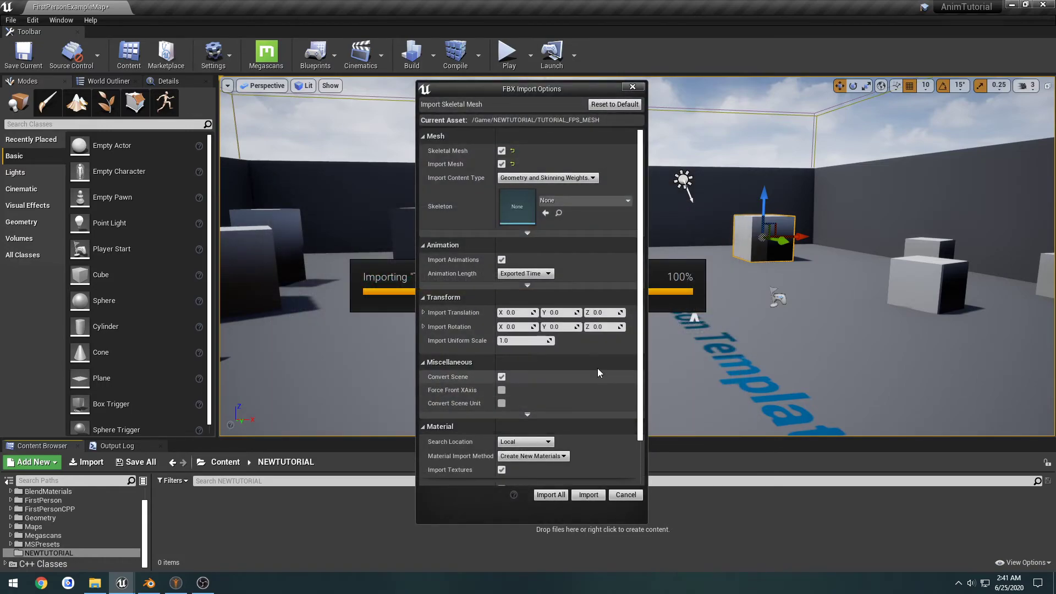
left_click(588, 495)
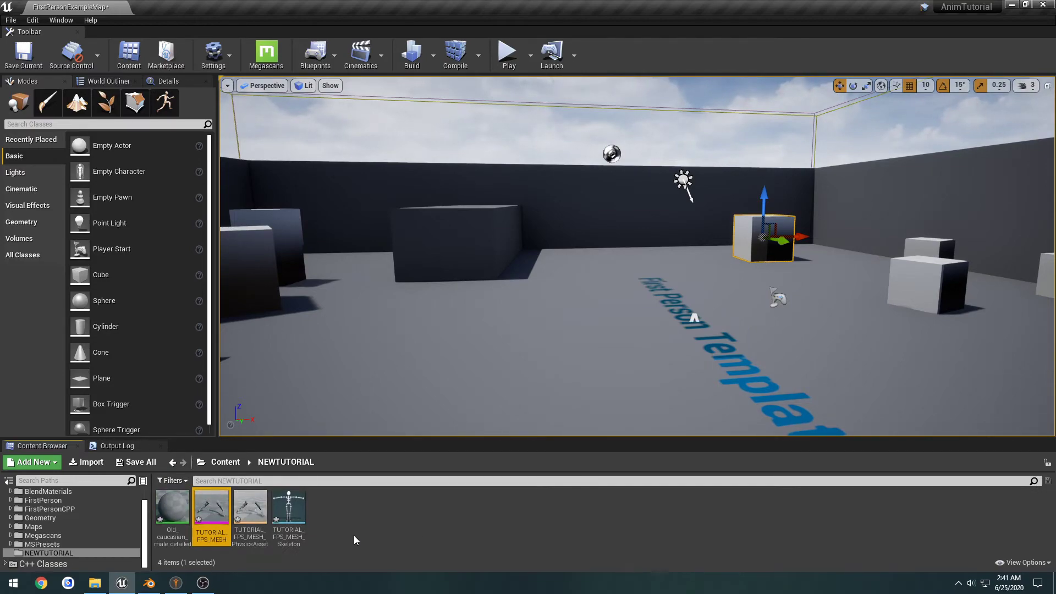
- Open the imported TUTORIAL_FPS_MESH_Skeleton asset and examine the topmost bones of its hierarchy
double_click(289, 516)
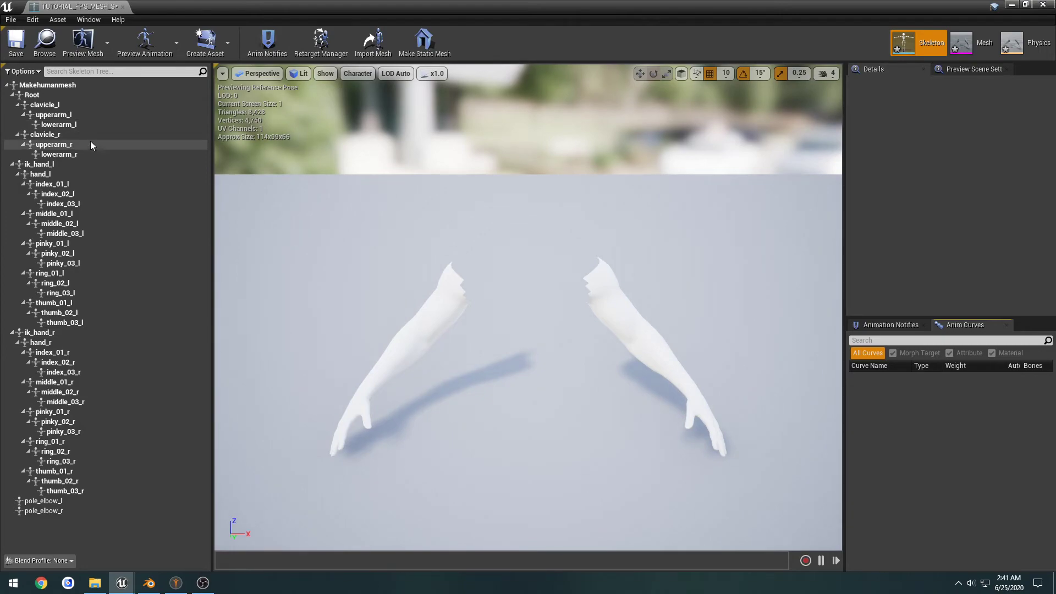
left_click(35, 97)
left_click(36, 87)
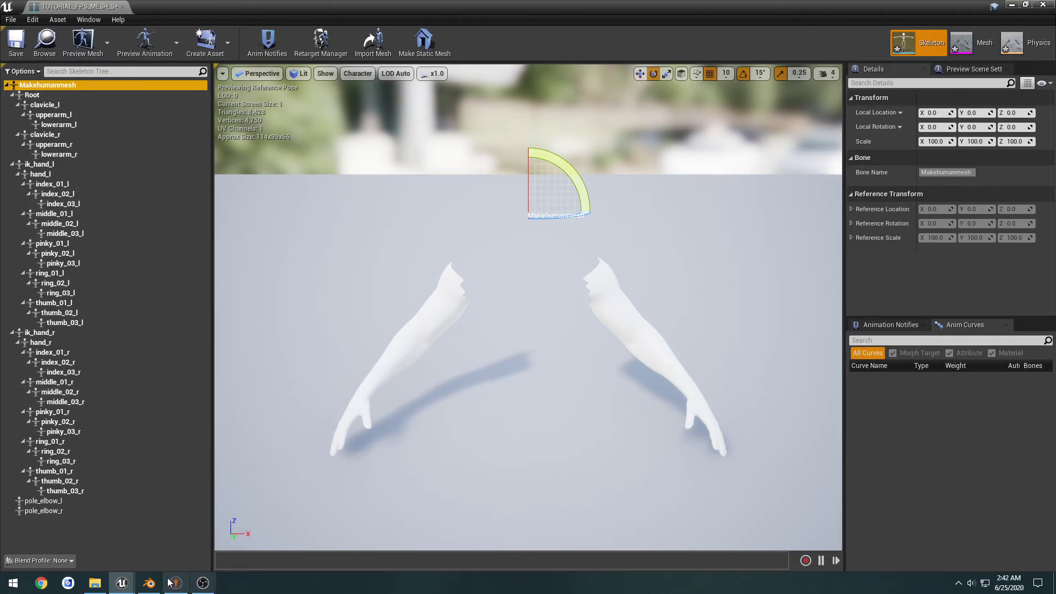
- Switch to Blender and inspect the bone hierarchy inside the Makehumanmesh armature, selecting its Root bone
left_click(148, 582)
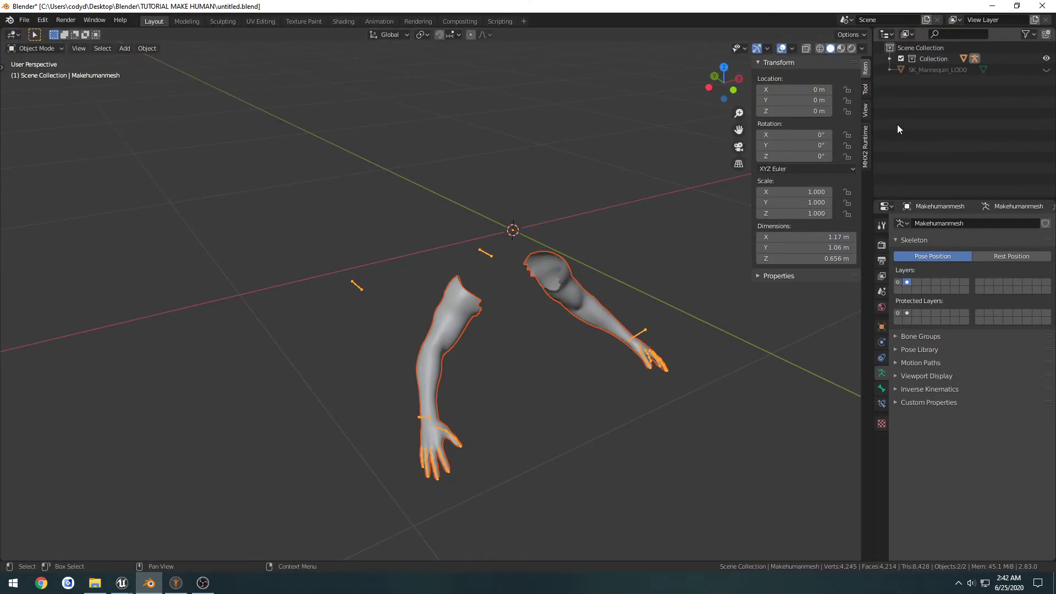
left_click(889, 59)
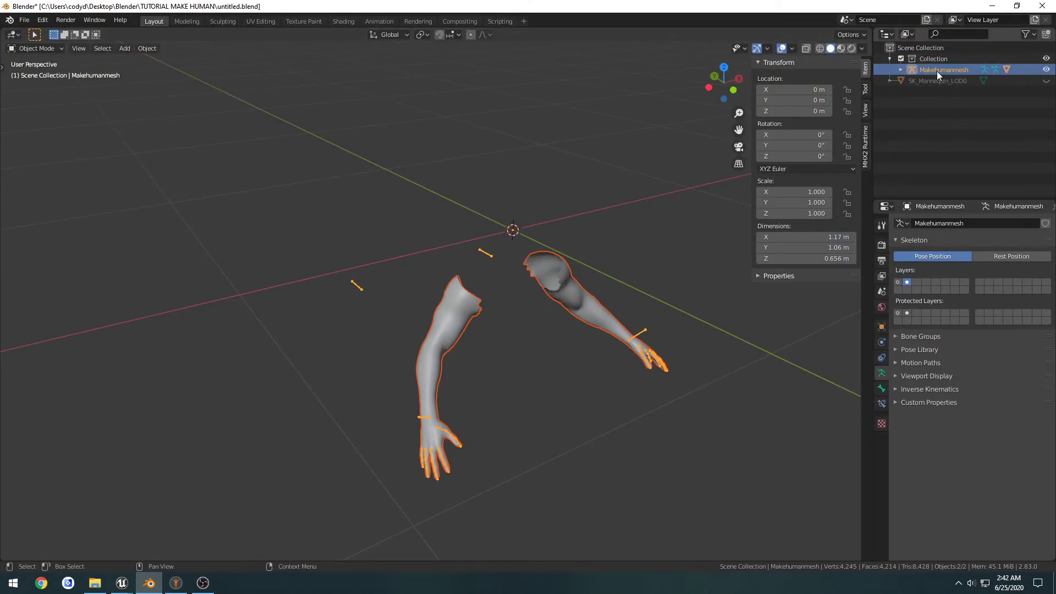
left_click(900, 69)
left_click(912, 91)
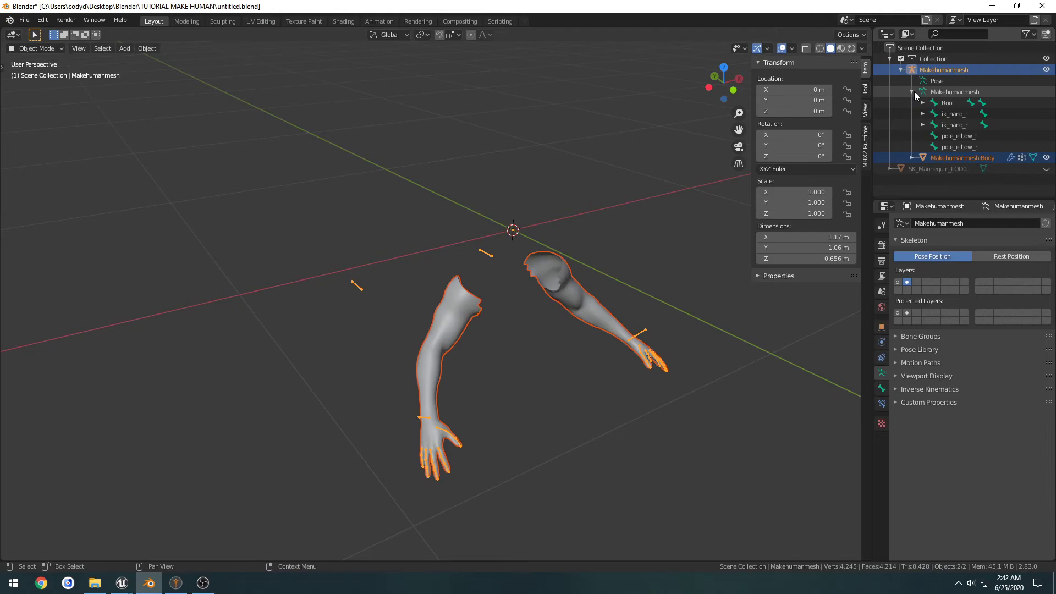
left_click(947, 103)
middle_click_drag(689, 315, 665, 309)
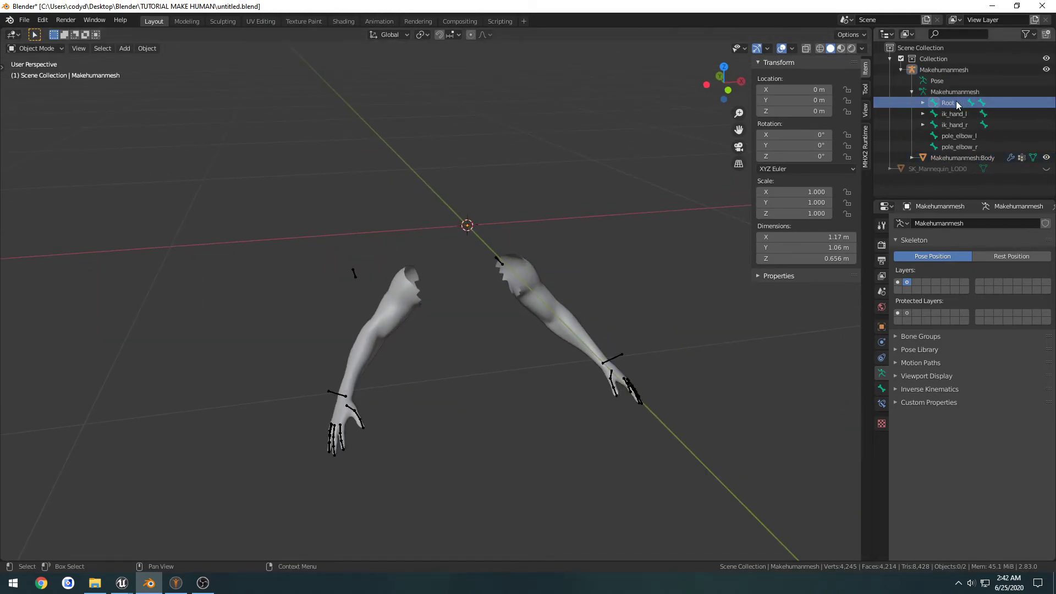
- Rename the Makehumanmesh armature object to Armature
left_click(946, 72)
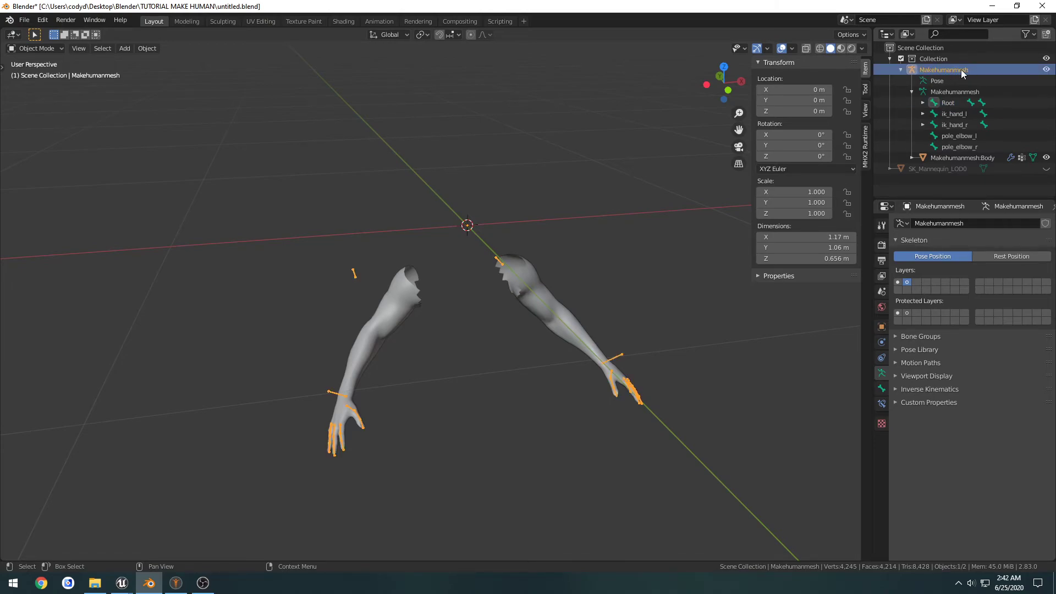
double_click(961, 69)
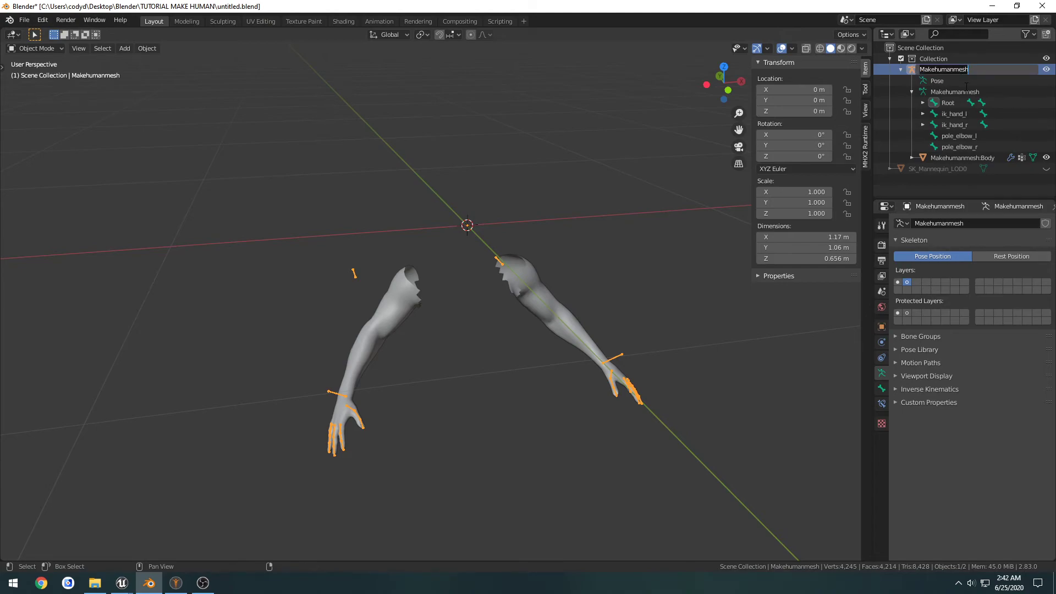
type("Ar")
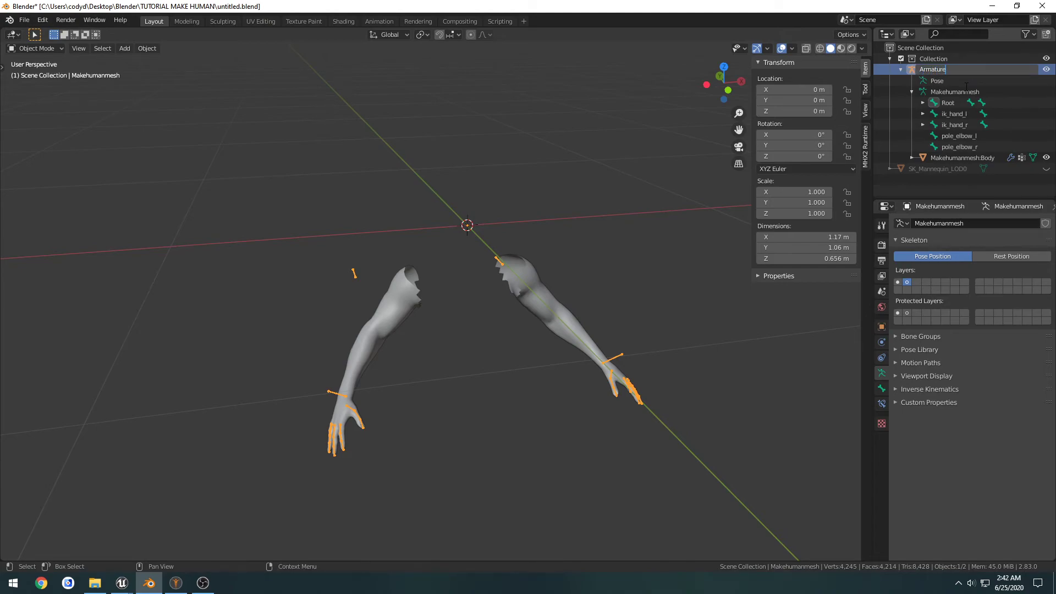
type("mature")
key("Return")
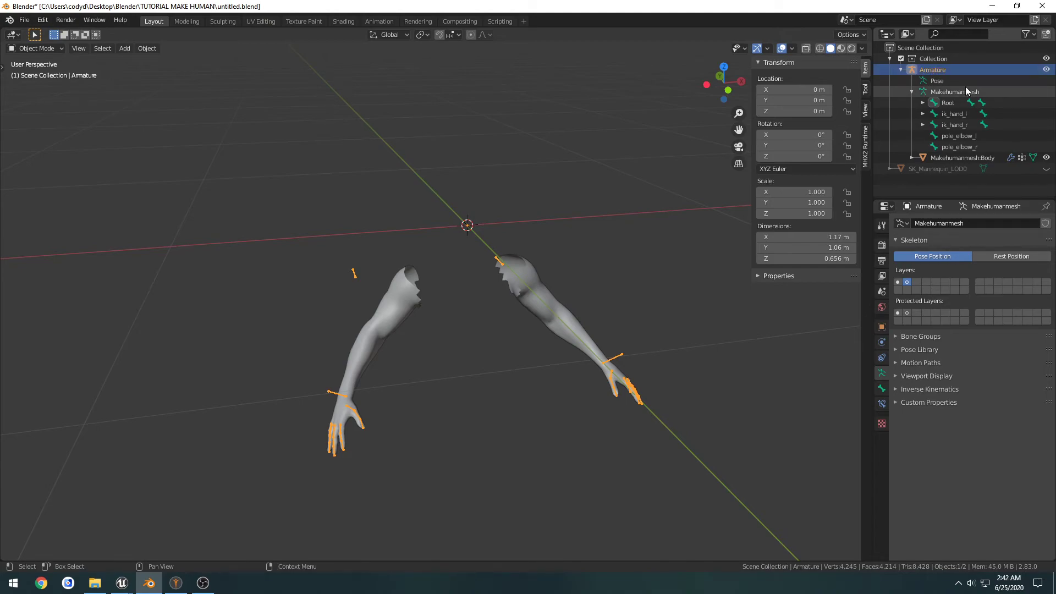
- Select the arms mesh together with the armature and export them again as FBX, keeping the existing export settings
left_click(542, 282)
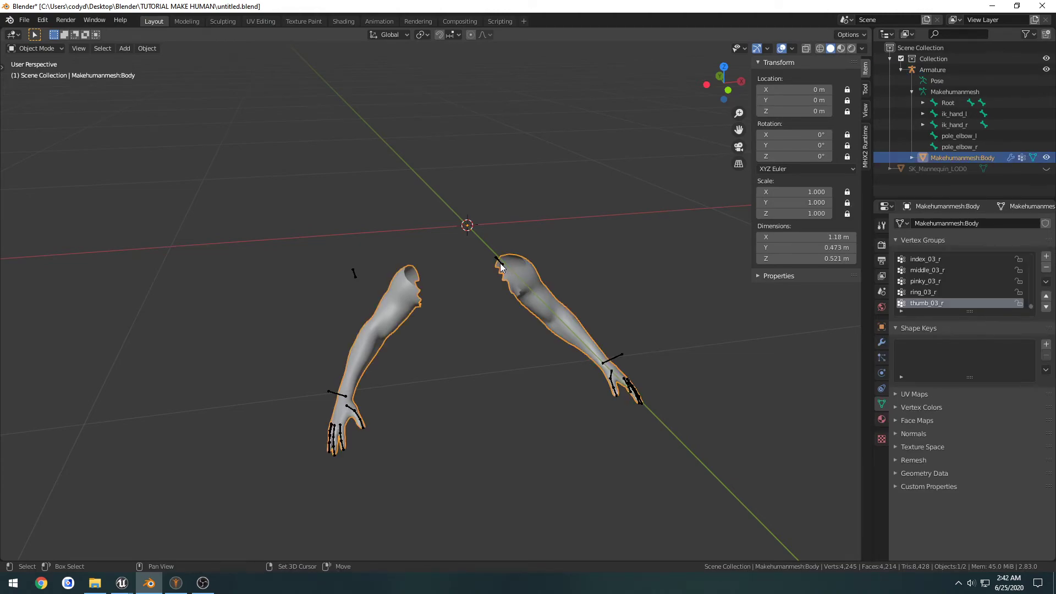
left_click(500, 263, "shift")
left_click(24, 20)
mouse_move(43, 179)
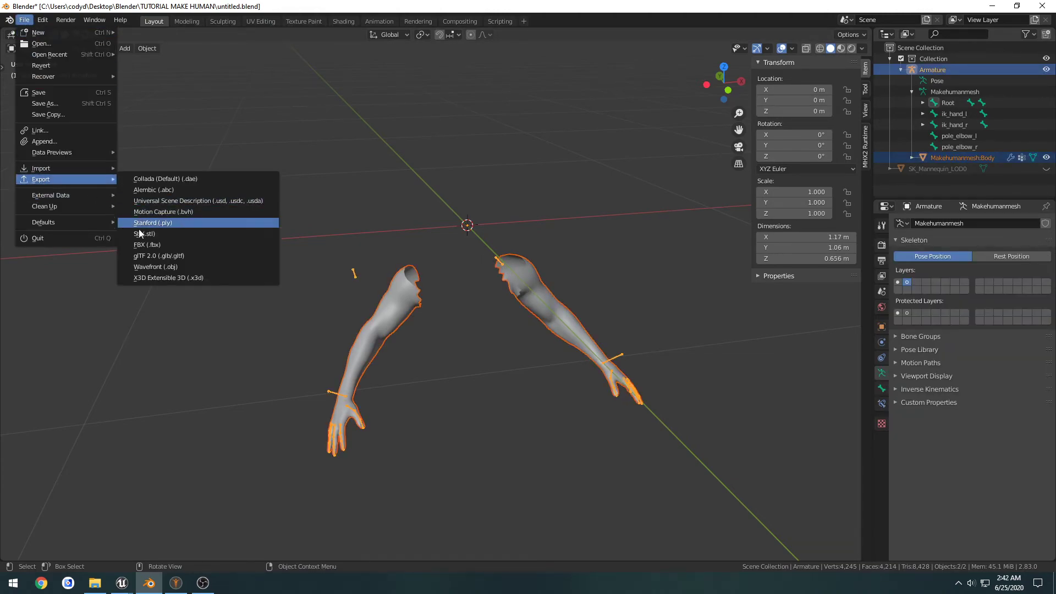
left_click(153, 245)
left_click(696, 464)
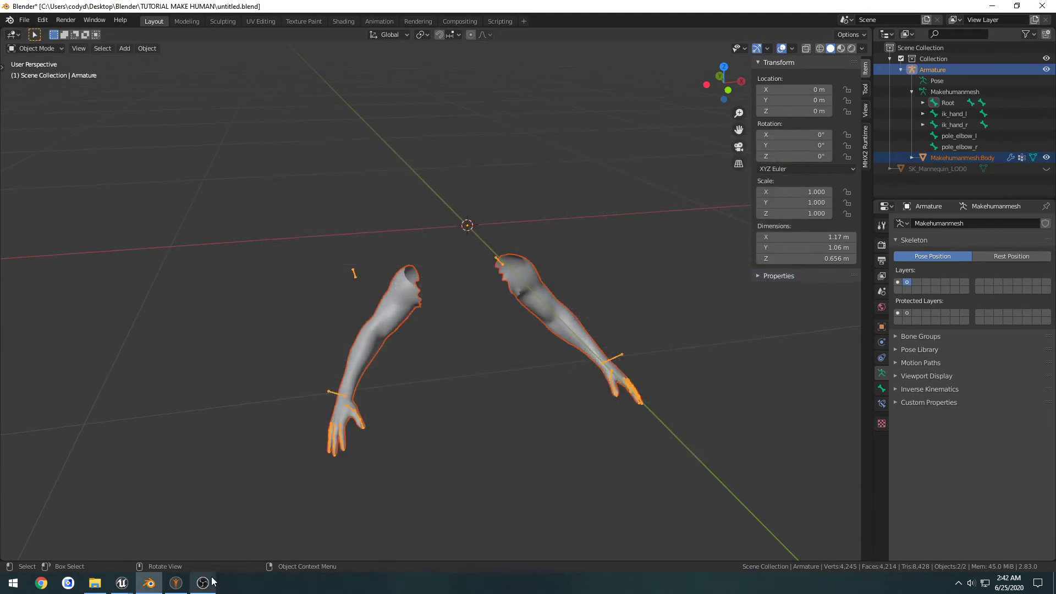
- Switch to Unreal Editor and close the open skeleton asset
mouse_move(131, 584)
left_click(146, 545)
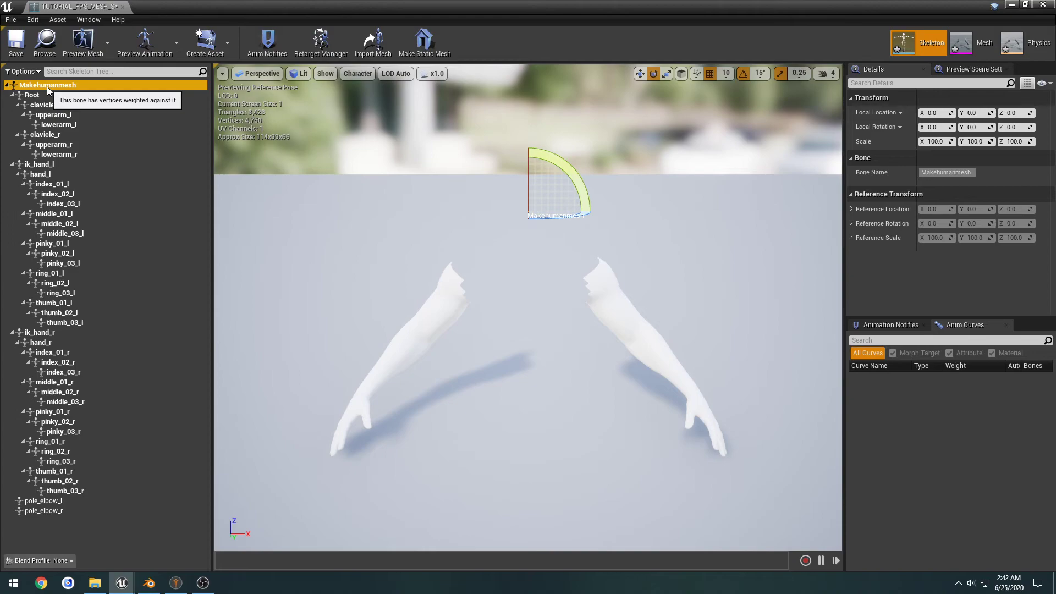
middle_click(95, 8)
left_click_drag(121, 33, 181, 9)
left_click(221, 8)
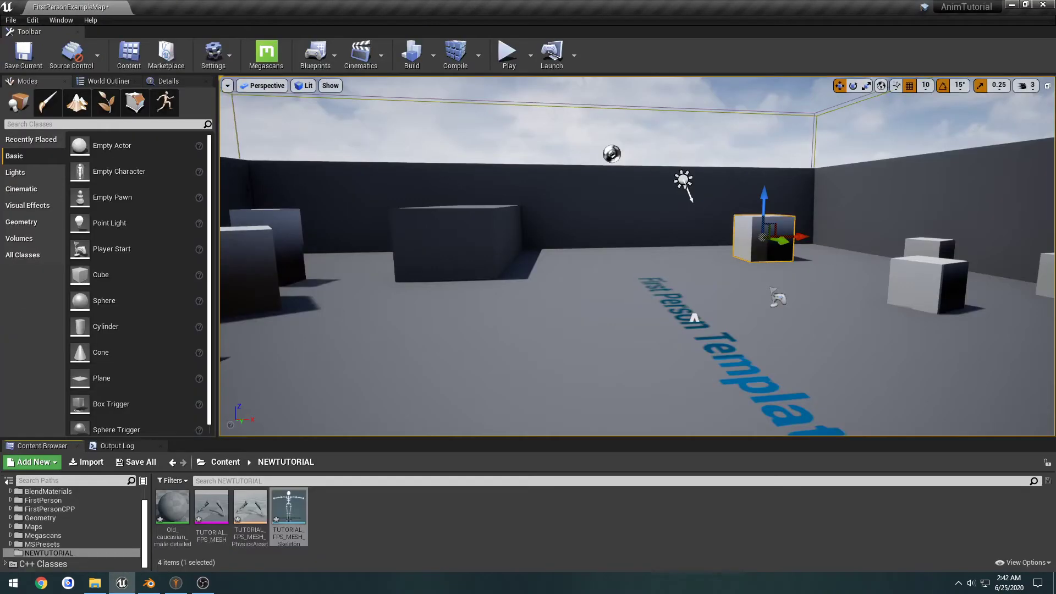
- Force-delete all the imported assets in the NEWTUTORIAL folder
left_click(205, 509)
key("ctrl+a")
key("Delete")
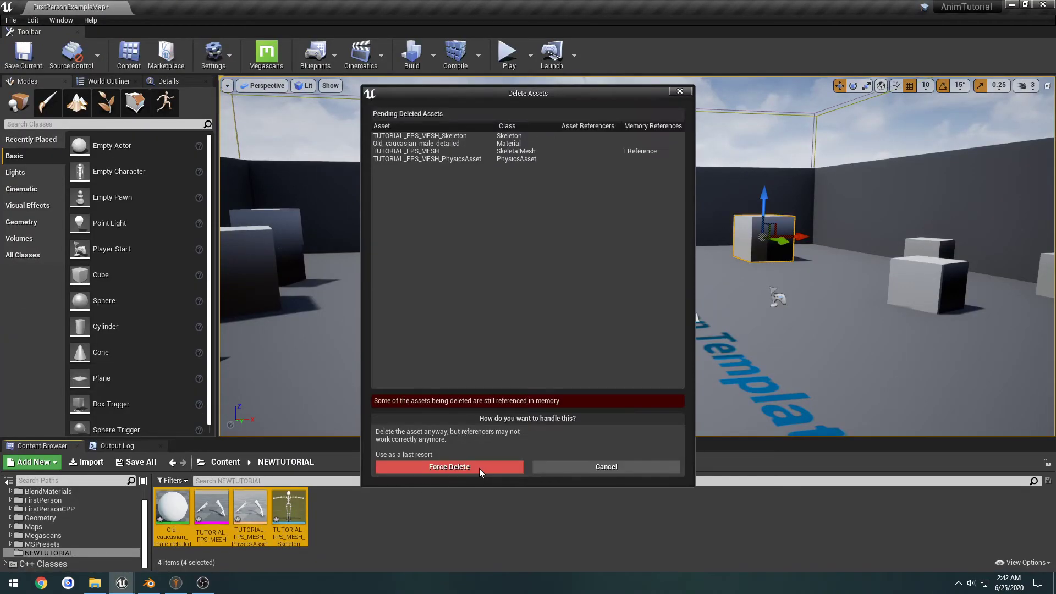
left_click(480, 467)
- Try to import the re-exported TUTORIAL FPS MESH file from the Desktop folder window into NEWTUTORIAL, keeping the default FBX import options
left_click(94, 583)
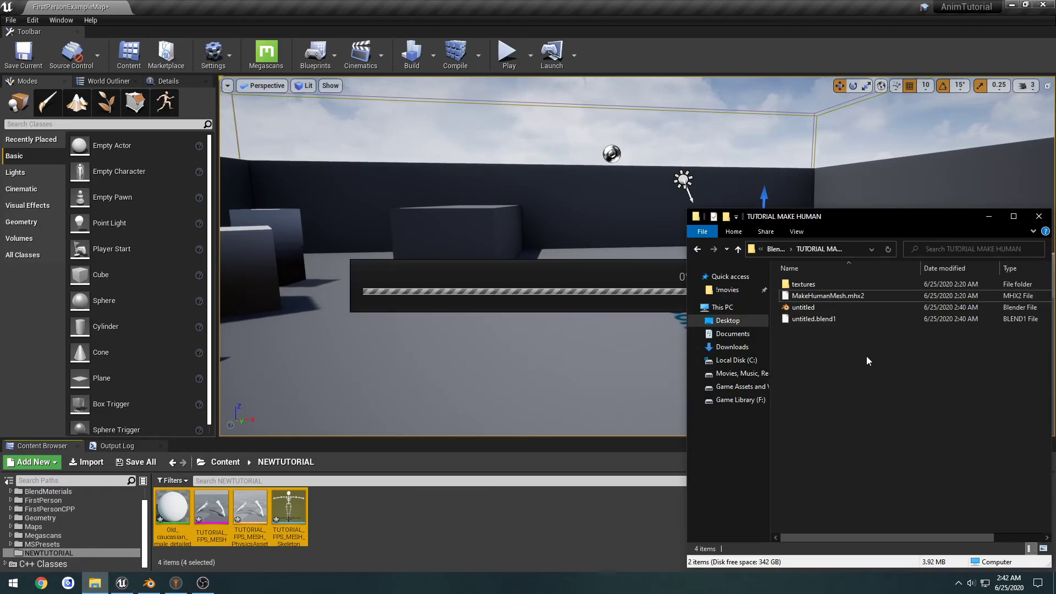
left_click(732, 321)
scroll(849, 418, "down", 8)
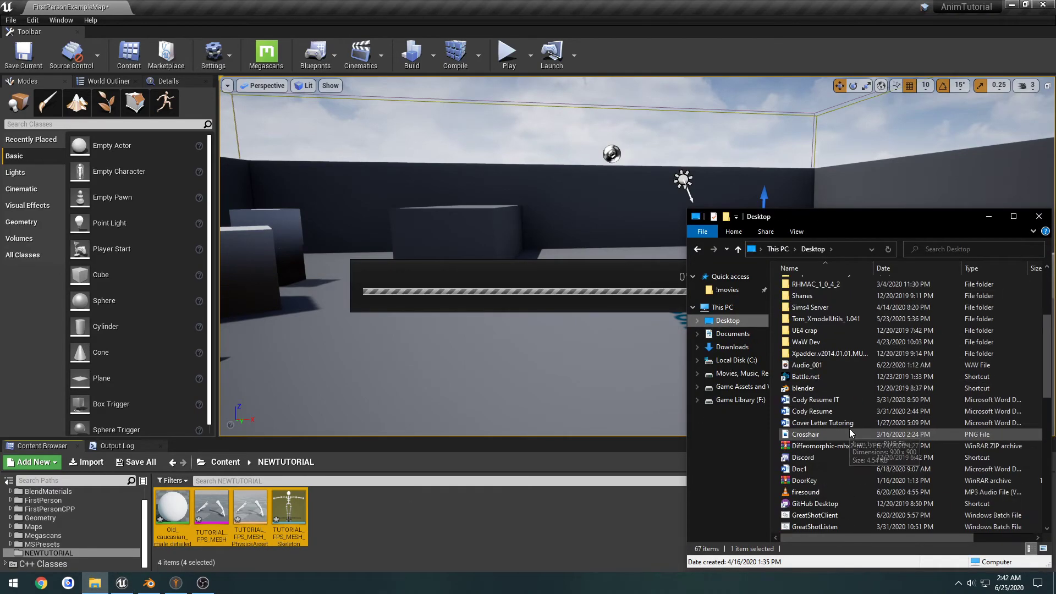
scroll(844, 440, "down", 7)
left_click(840, 468)
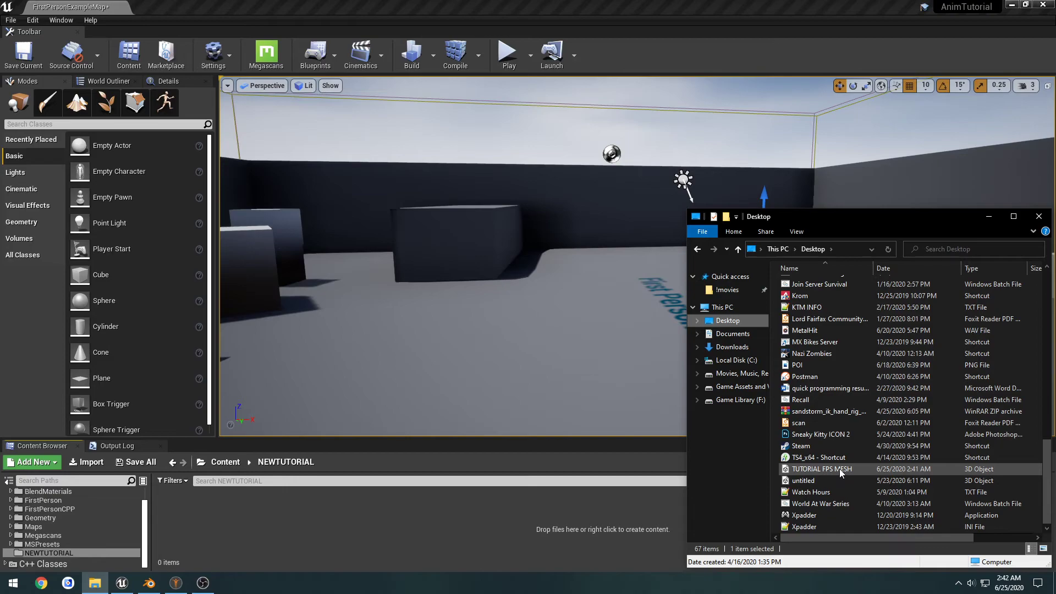
left_click_drag(847, 468, 355, 514)
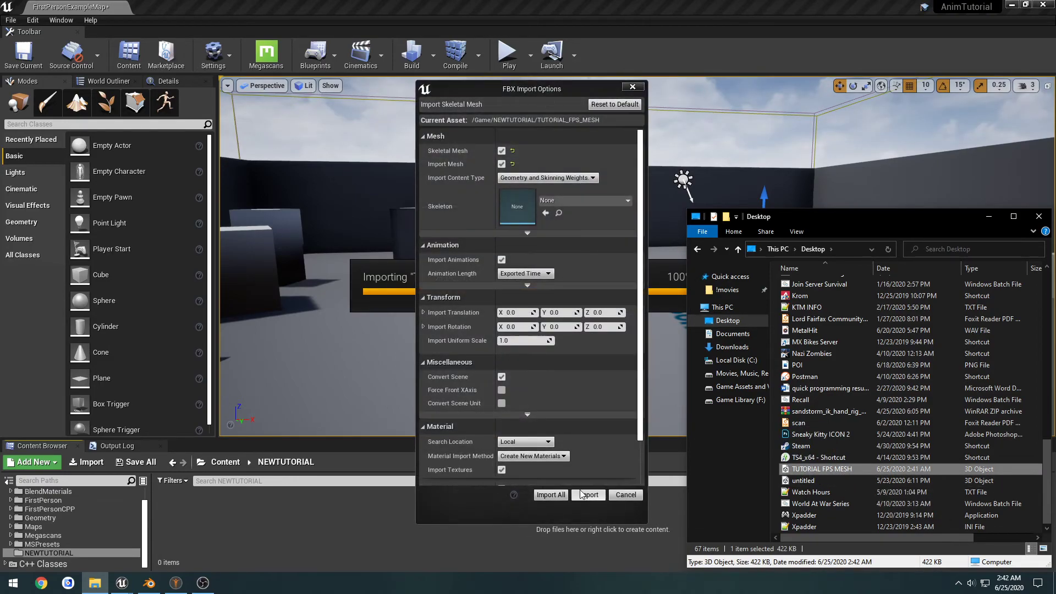
left_click(588, 495)
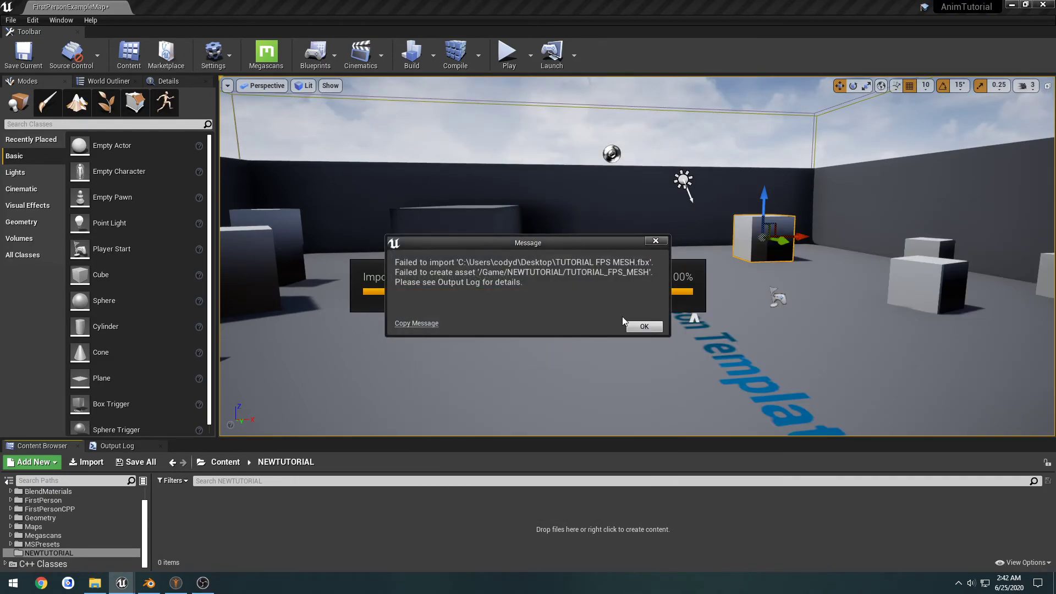
left_click(644, 326)
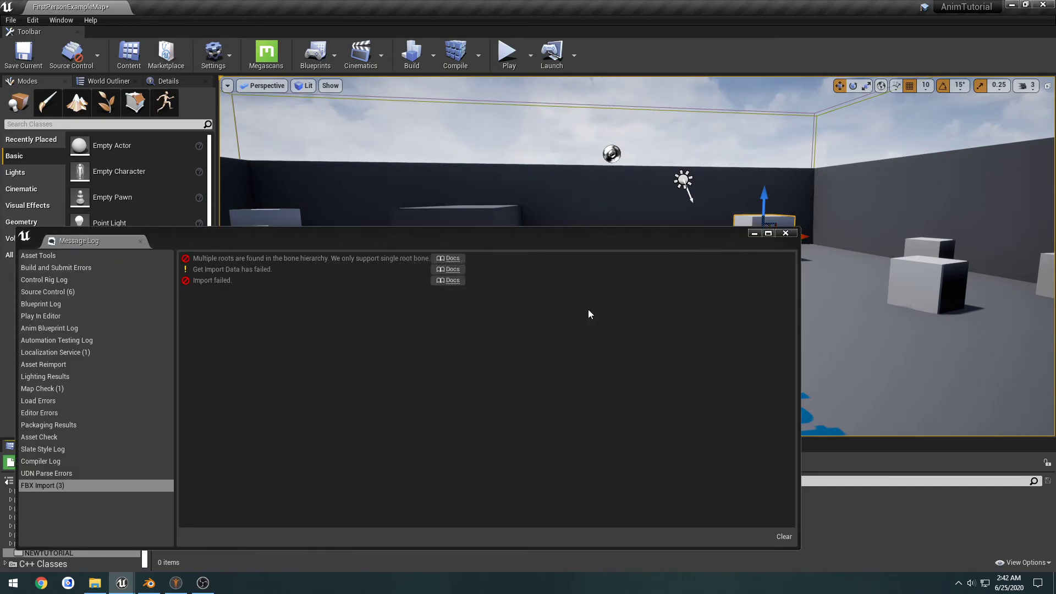
left_click(793, 233)
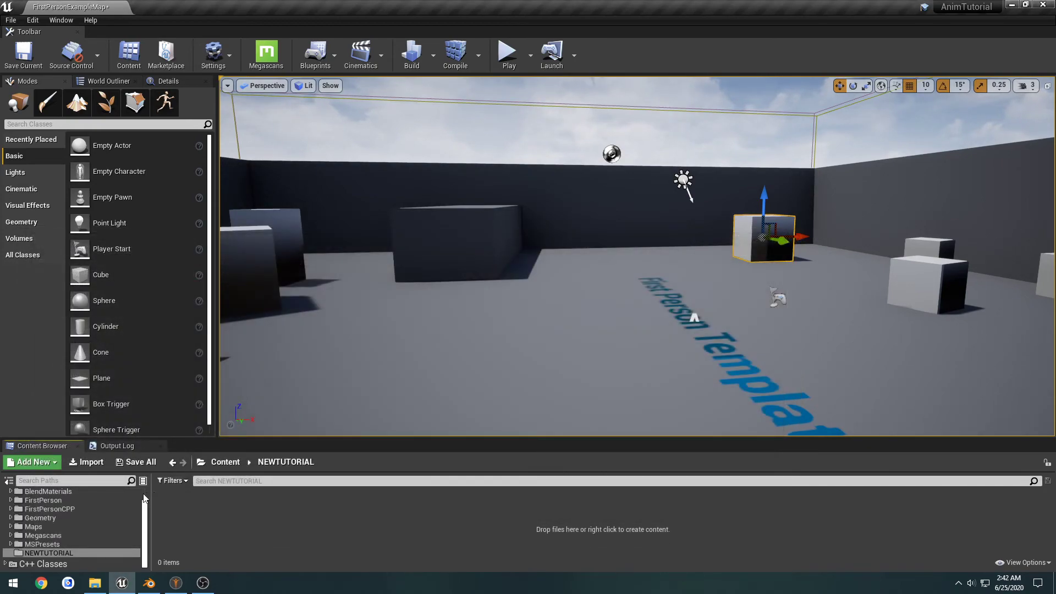
- Switch to Blender and examine the armature's separate top-level bones, selecting the Root bone
left_click(148, 583)
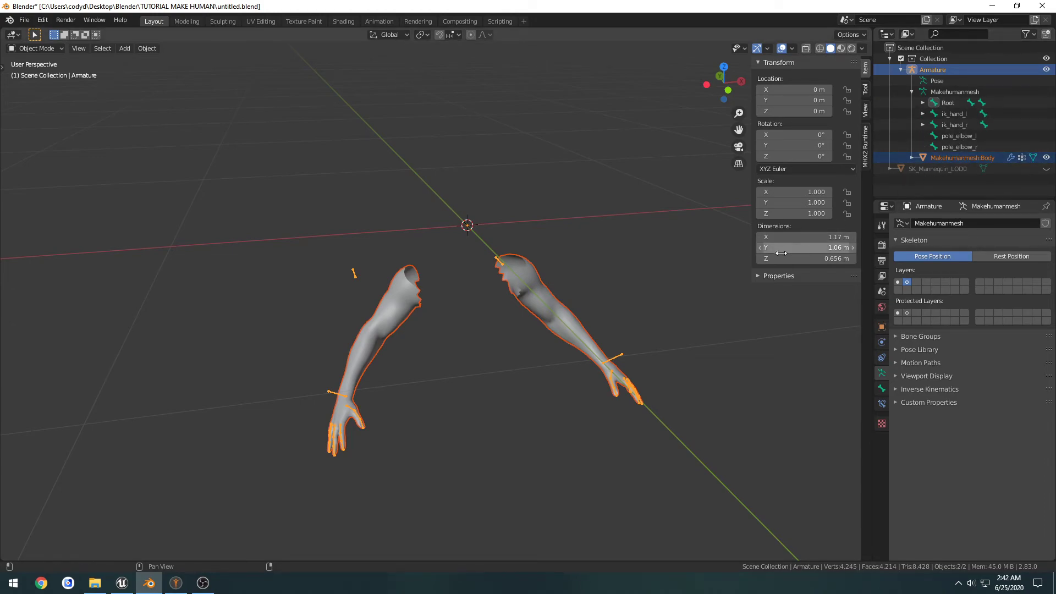
middle_click_drag(753, 287, 732, 296)
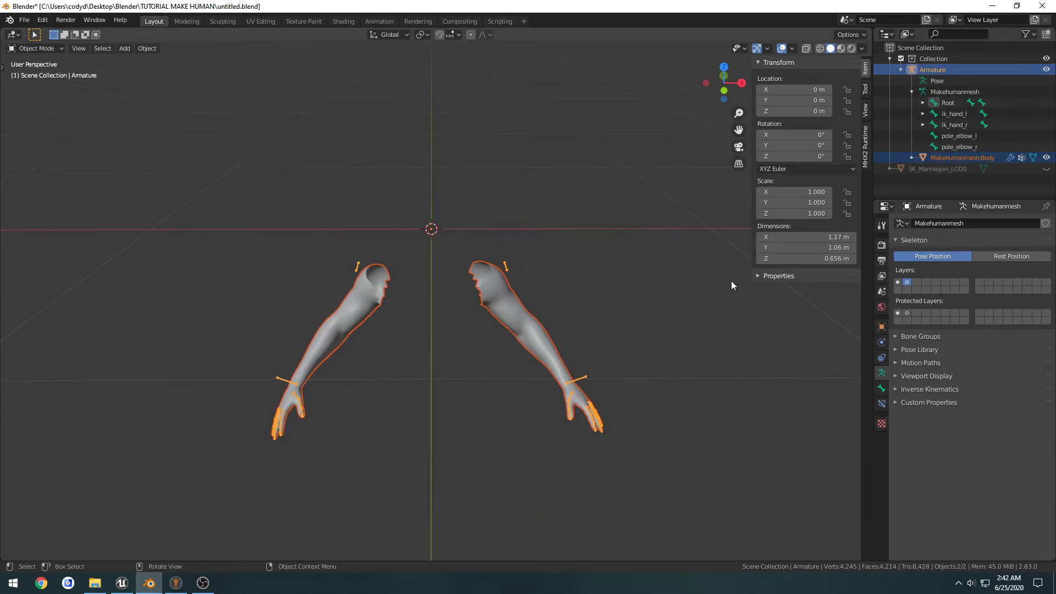
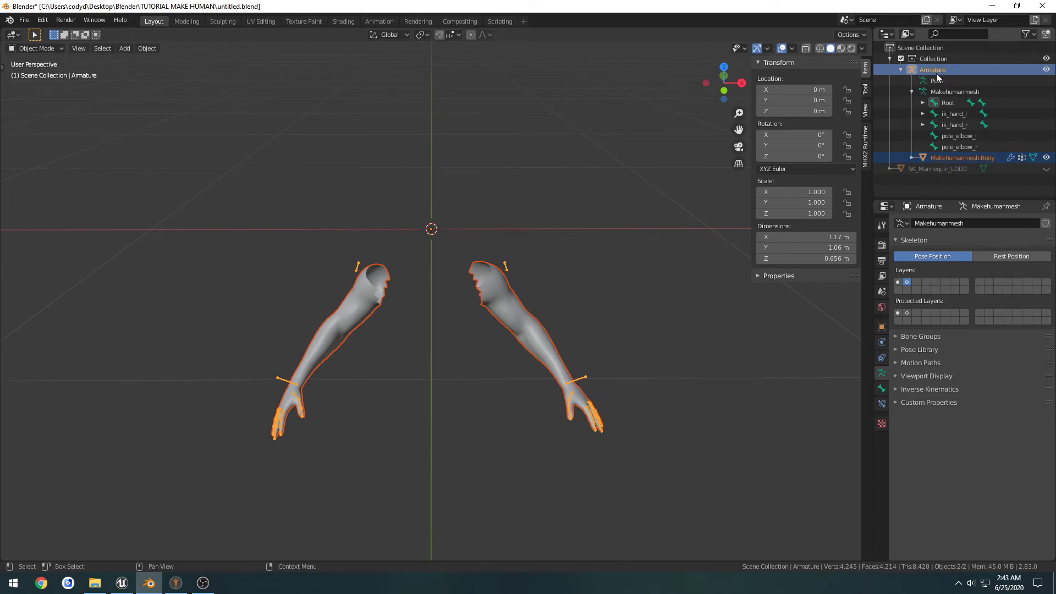
left_click(948, 103)
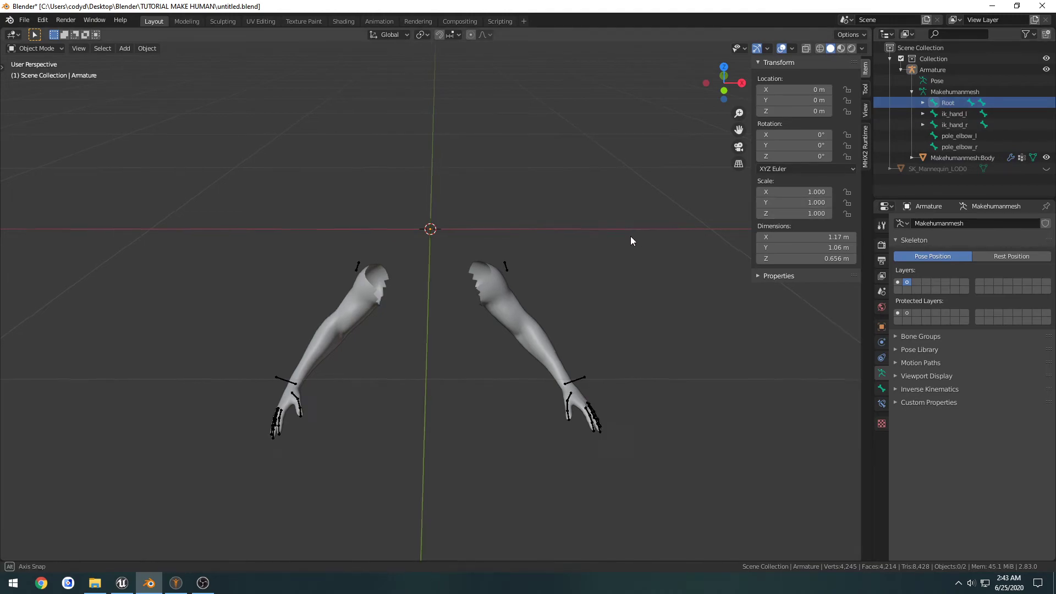
middle_click_drag(630, 236, 584, 238)
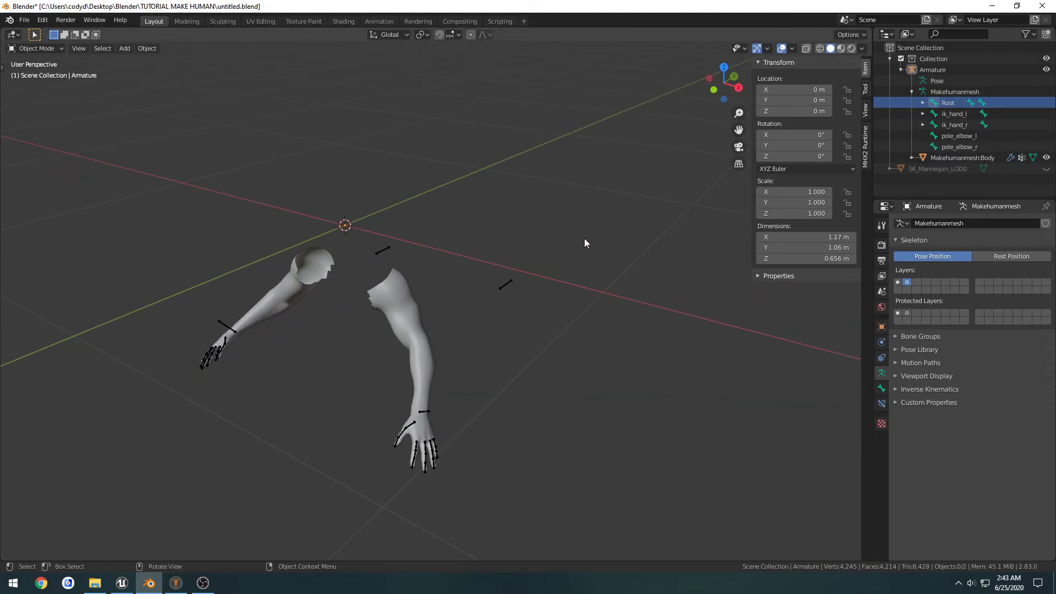
- Check the ik_hand and pole_elbow bones listed beside Root at the top level of the armature
left_click(959, 115)
left_click(956, 127)
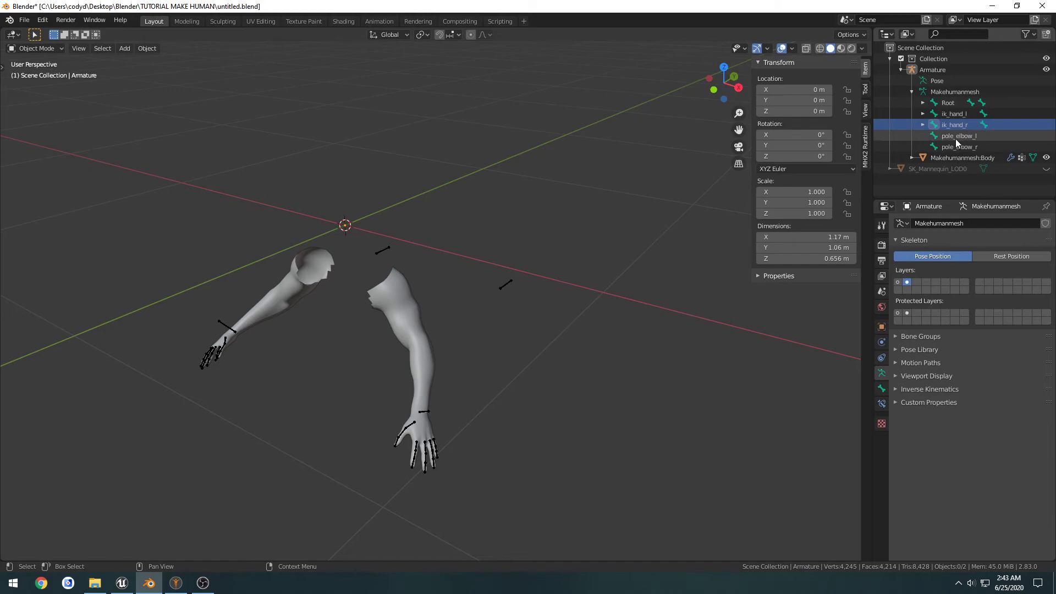
left_click(961, 137)
left_click(977, 148)
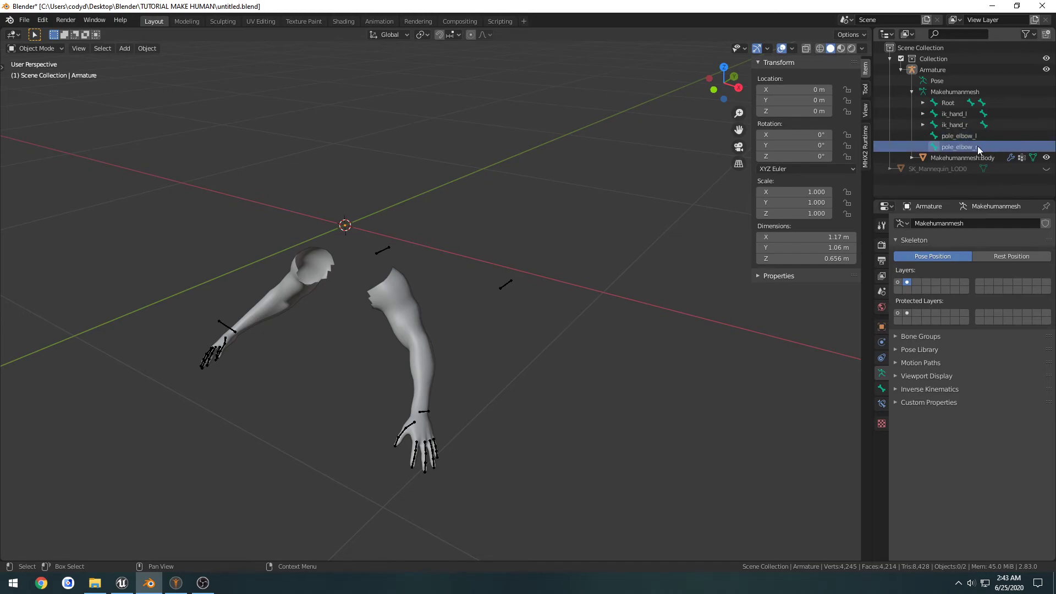
left_click(952, 104)
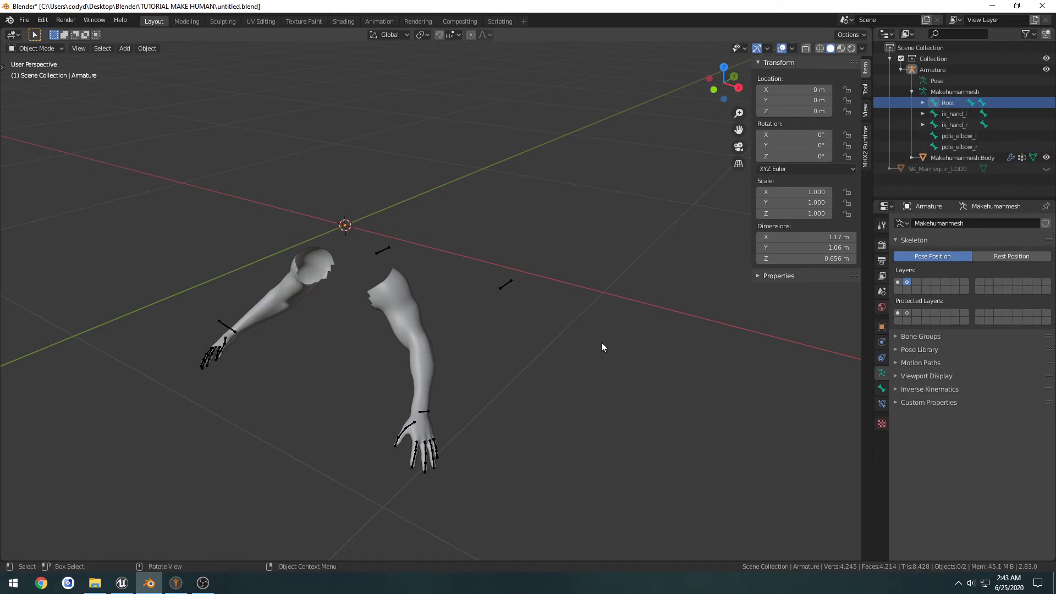
- Put the armature into Edit Mode and show its first bone layer together with the second
key("n")
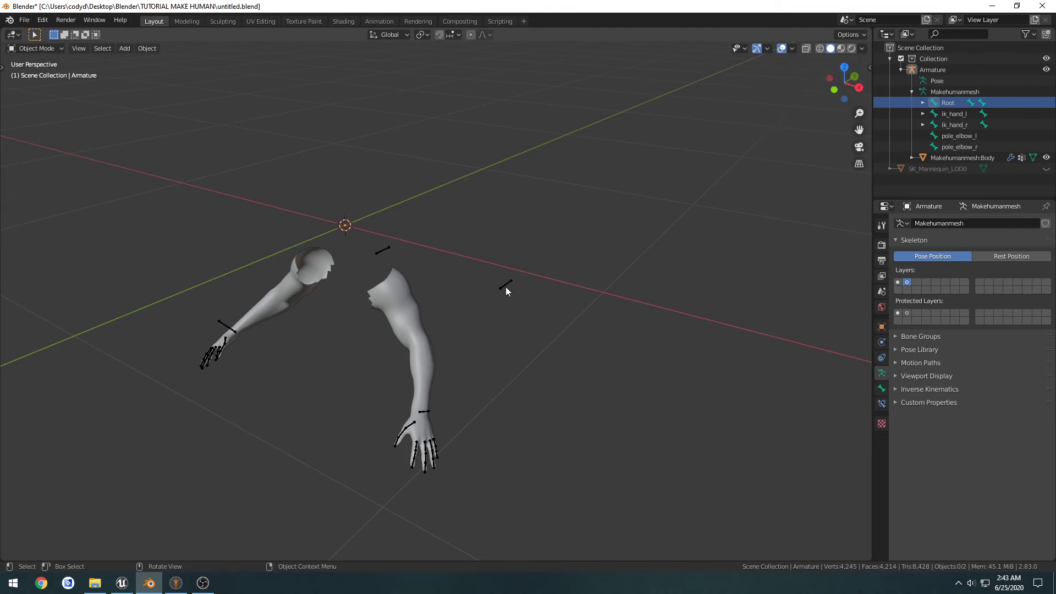
left_click(506, 286)
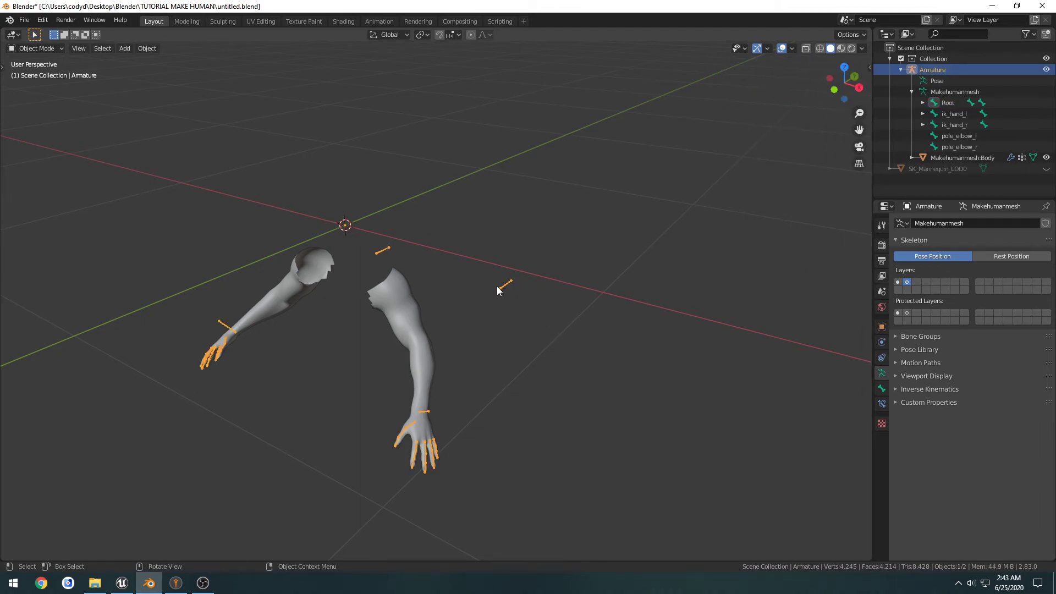
key("ctrl+Tab")
left_click(572, 286)
scroll(509, 322, "up", 4)
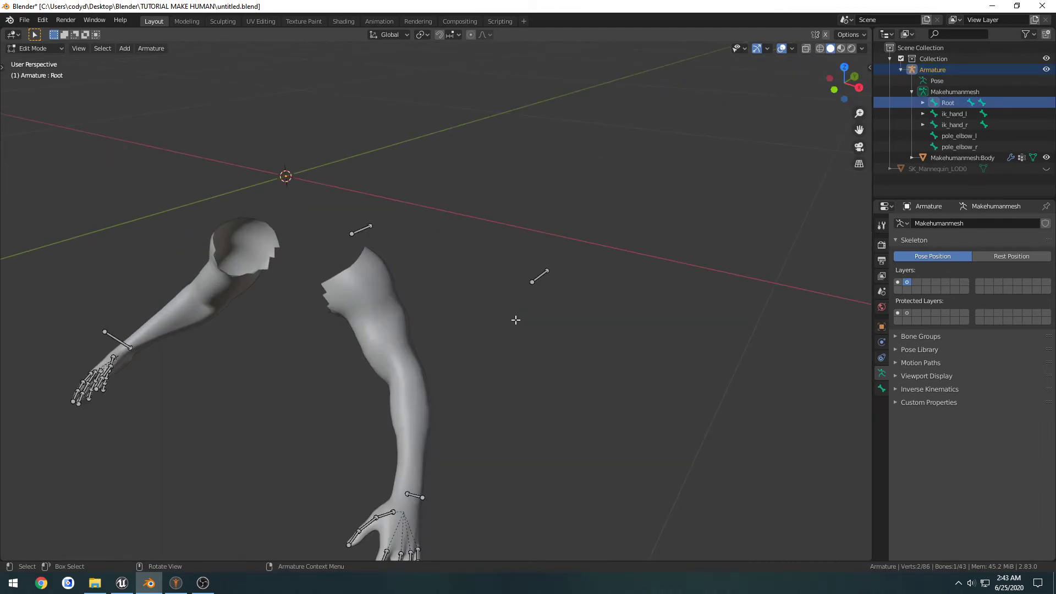
left_click(281, 227)
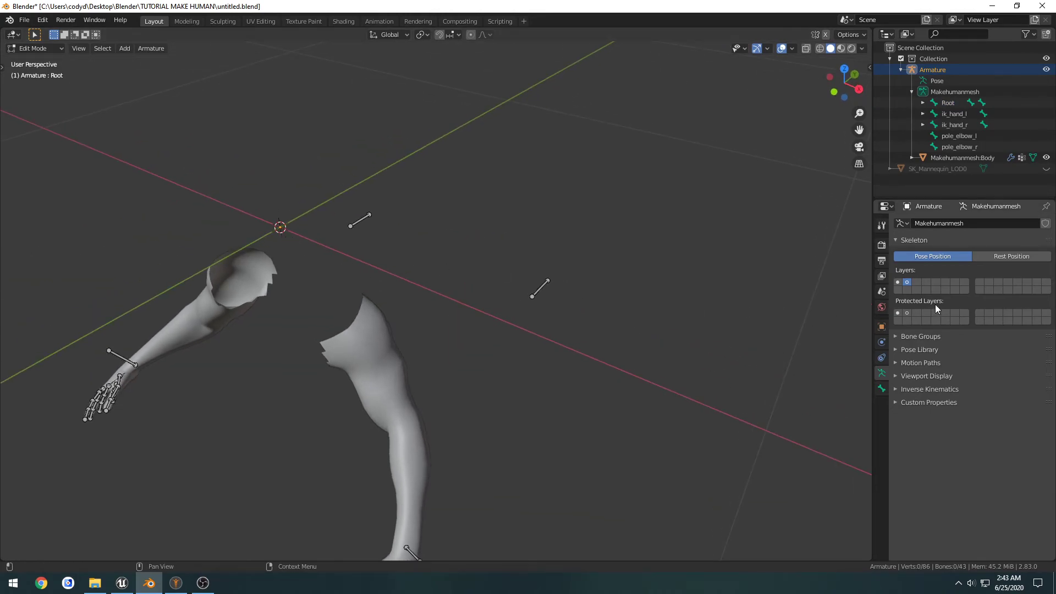
left_click(898, 282, "shift")
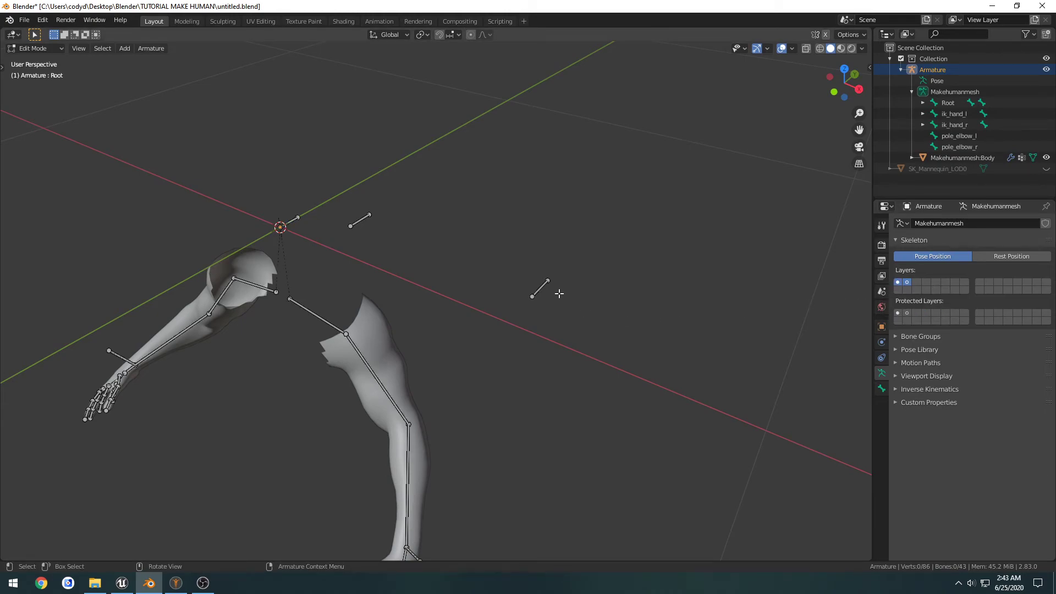
- Parent both pole_elbow bones and both ik_hand bones to the Root bone with Keep Offset
left_click(540, 287)
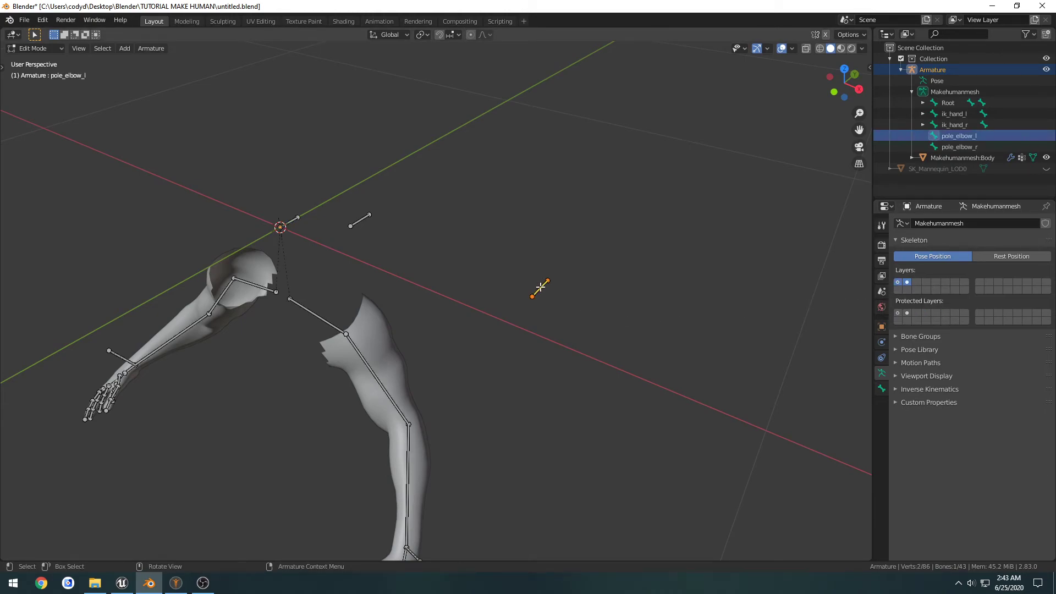
left_click(360, 221, "shift")
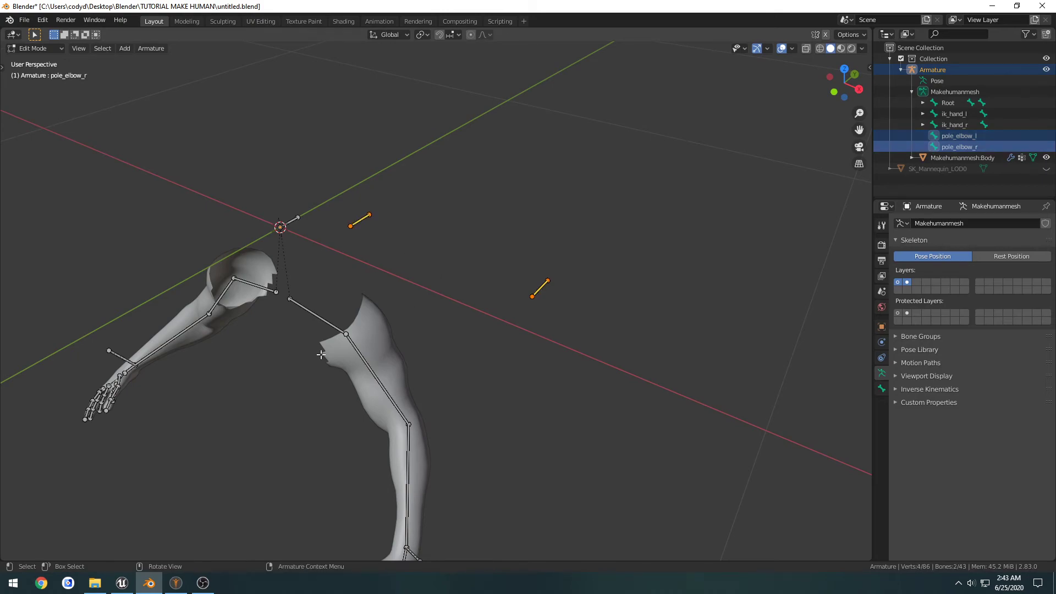
left_click(114, 358, "shift")
middle_click_drag(114, 358, 538, 318)
left_click(528, 314, "shift")
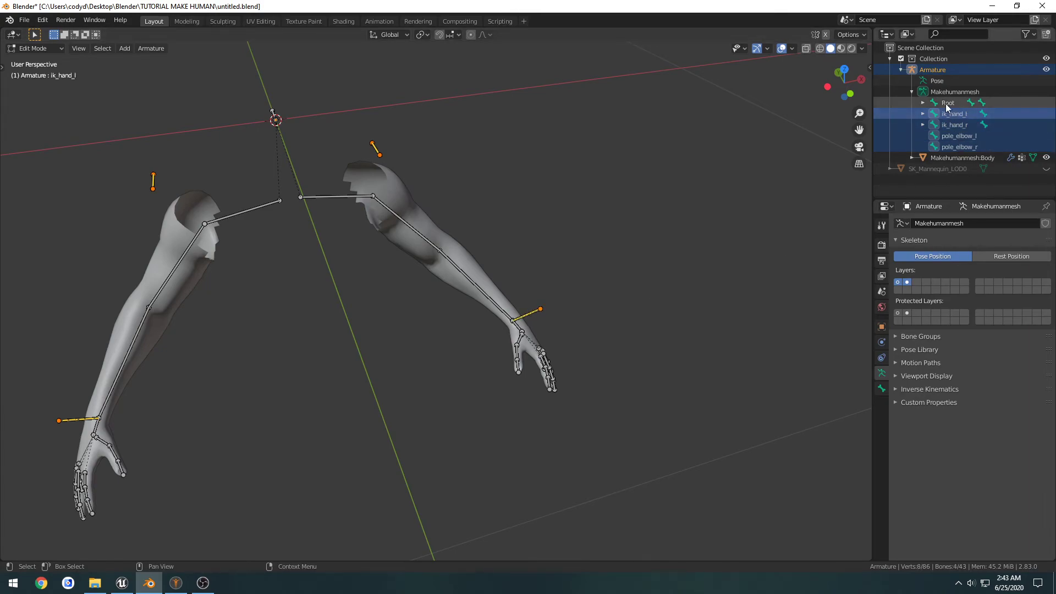
middle_click_drag(271, 157, 329, 174)
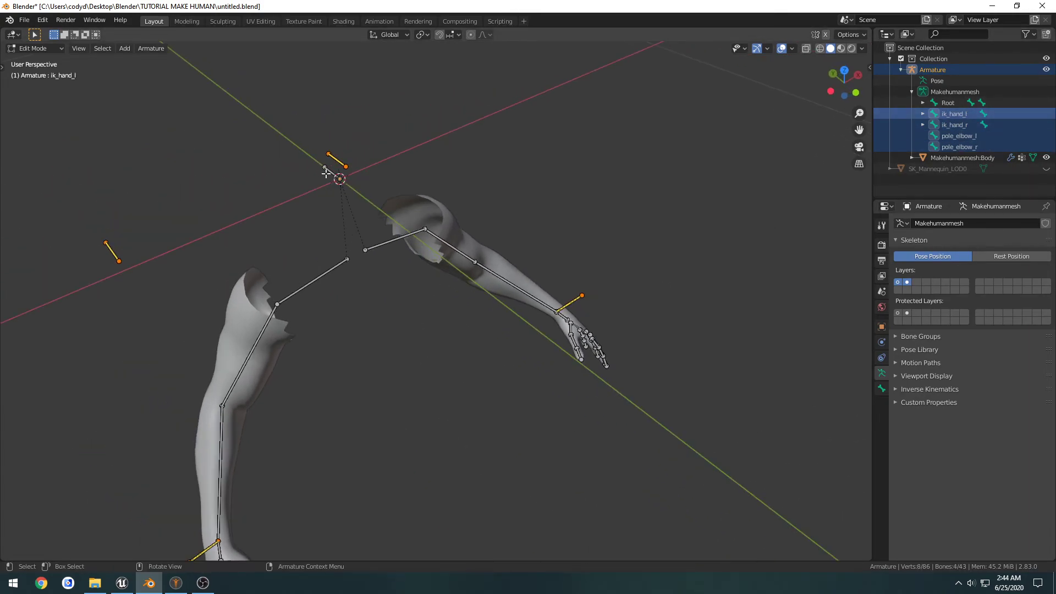
left_click(332, 174, "shift")
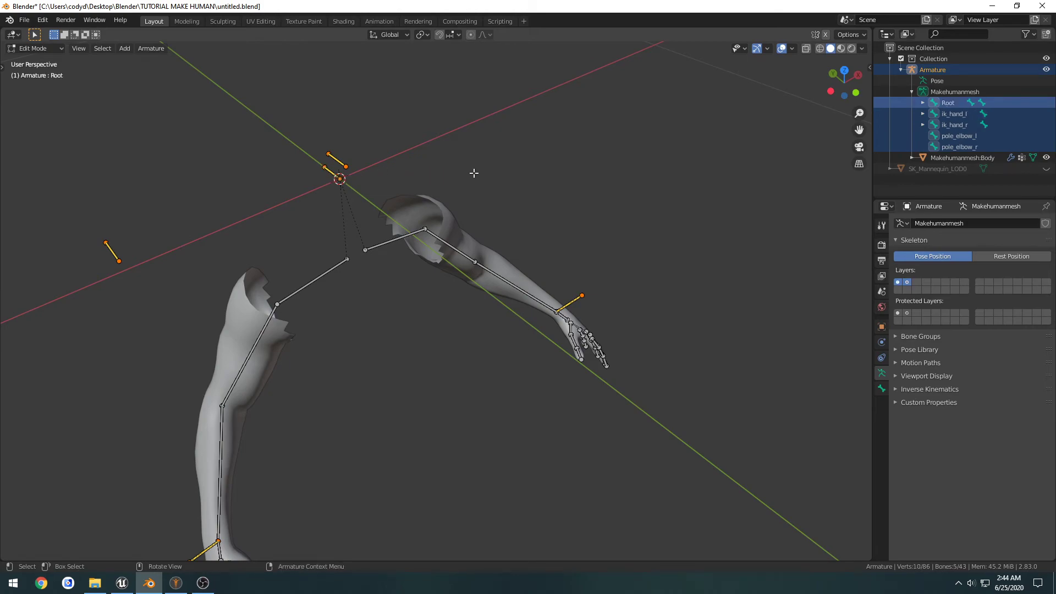
key("ctrl+p")
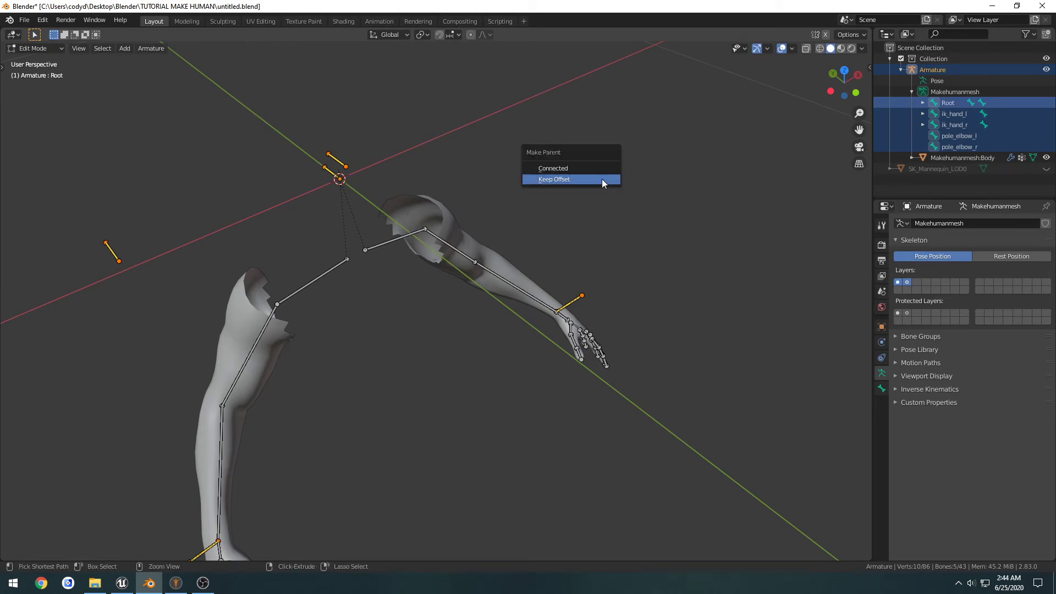
left_click(602, 179)
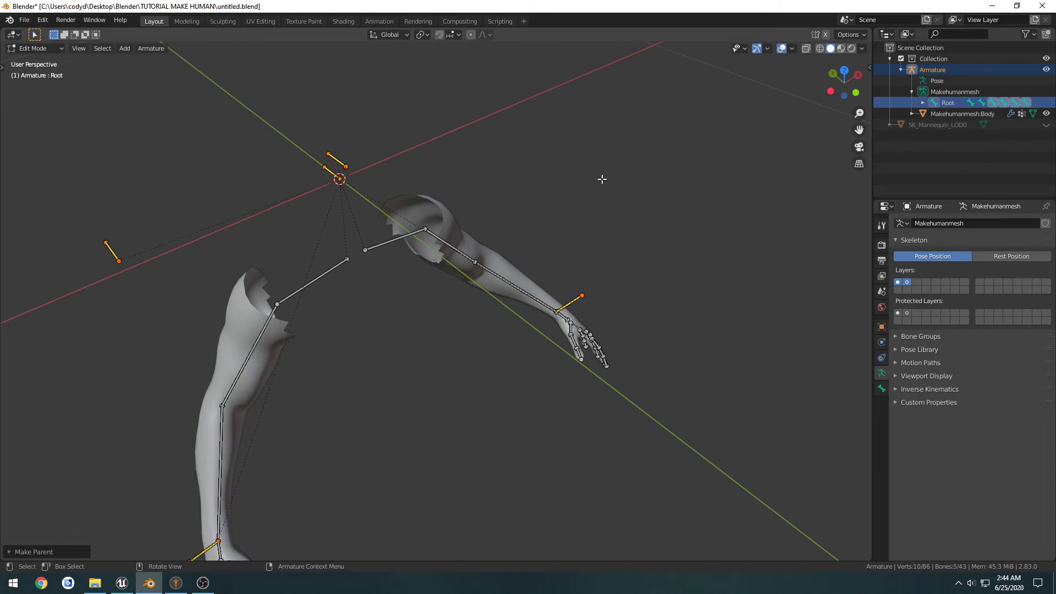
- Check the Root bone's children, return to Object Mode and show only the armature's second bone layer
scroll(605, 184, "down", 3)
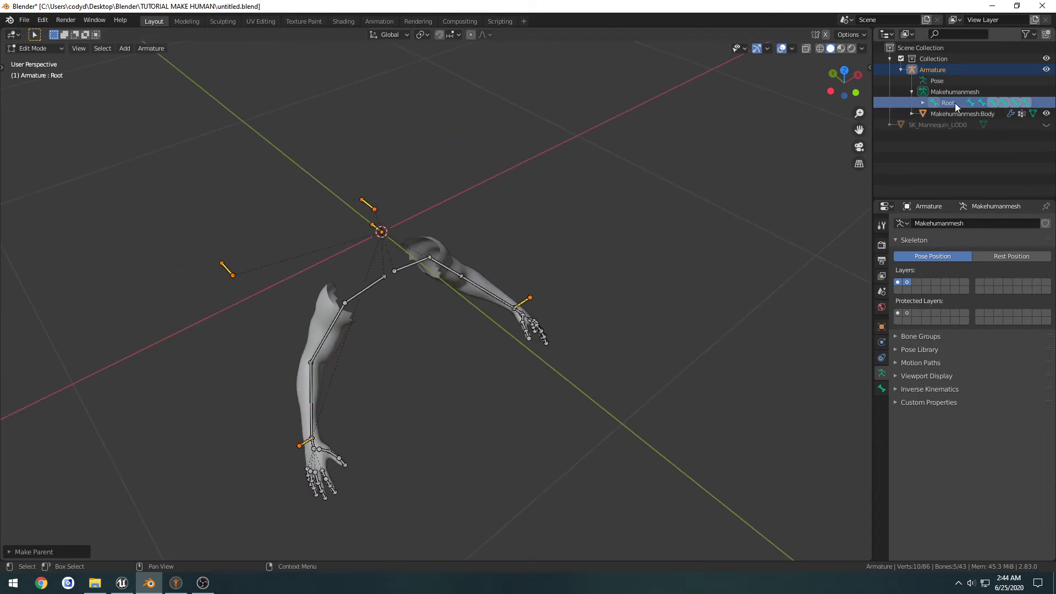
left_click(923, 103)
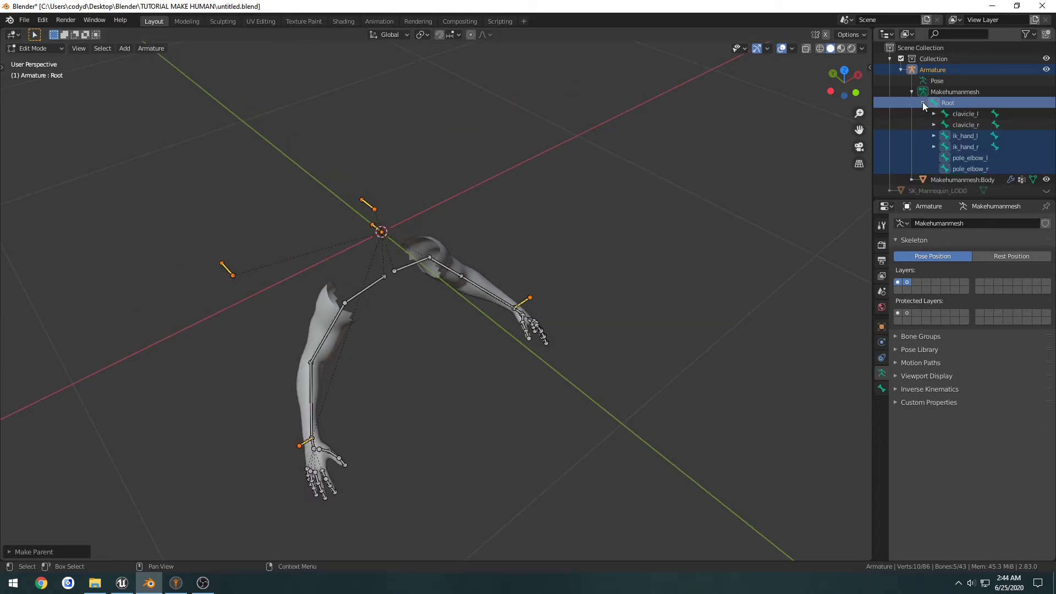
left_click(922, 103)
key("Tab")
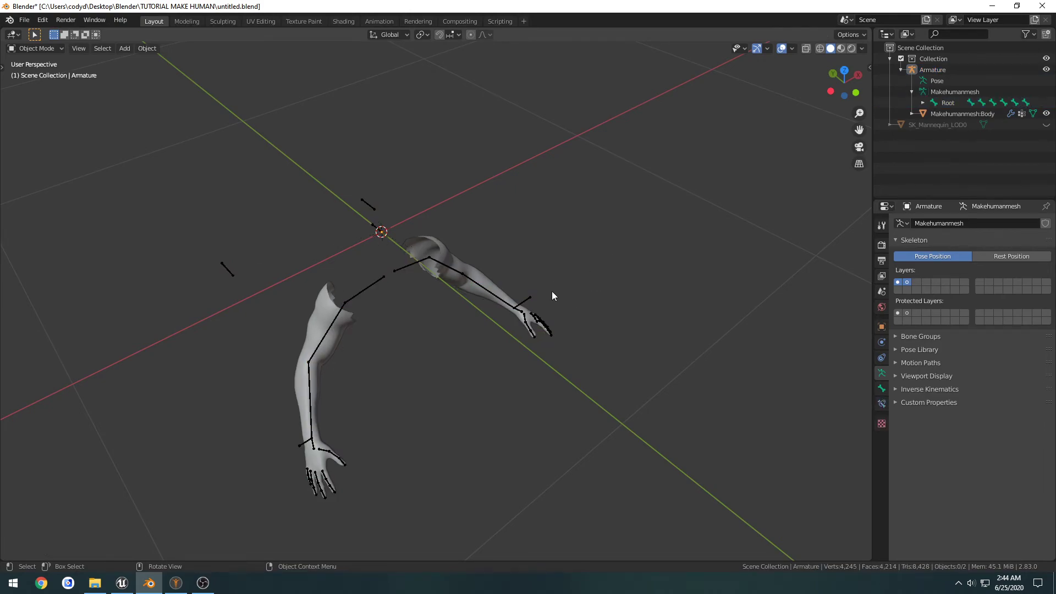
middle_click_drag(552, 291, 463, 256)
left_click(907, 282)
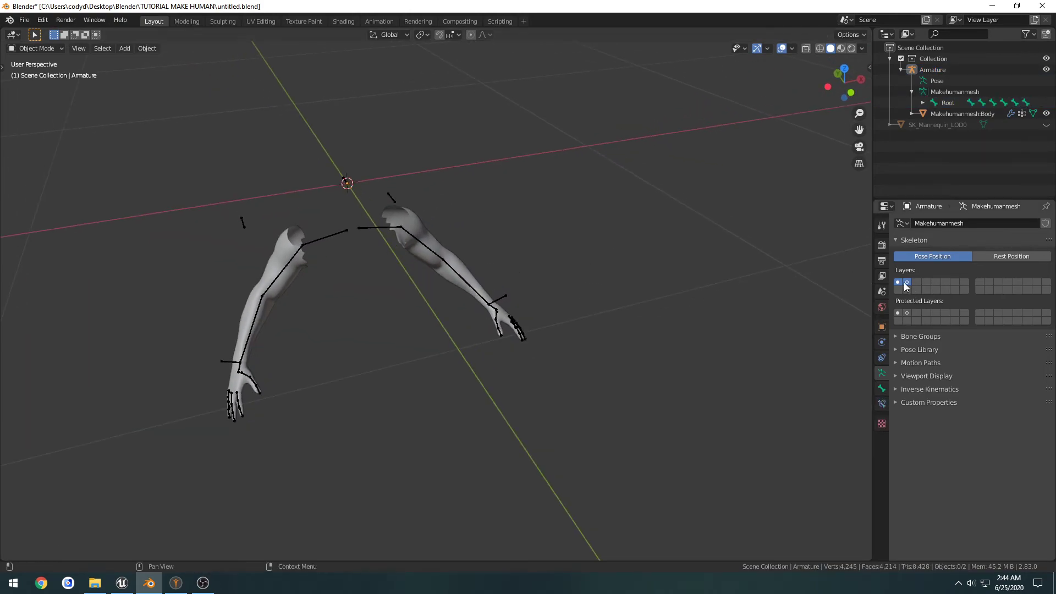
- Save the file and export the selected arms mesh and armature to the Desktop, overwriting TUTORIAL FPS MESH.fbx
left_click(435, 246)
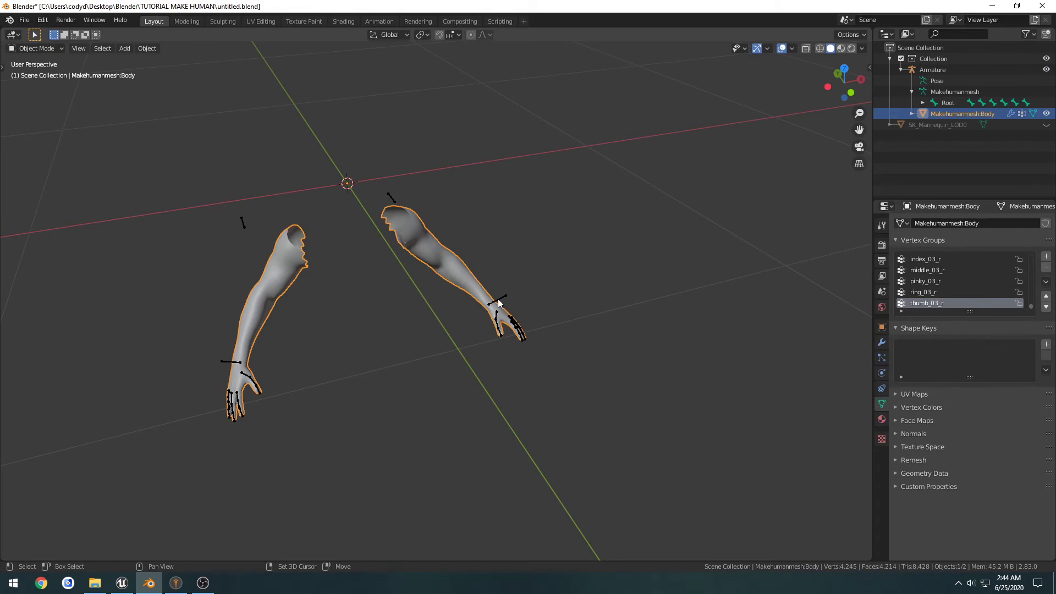
left_click(243, 221, "shift")
key("ctrl+s")
left_click(24, 19)
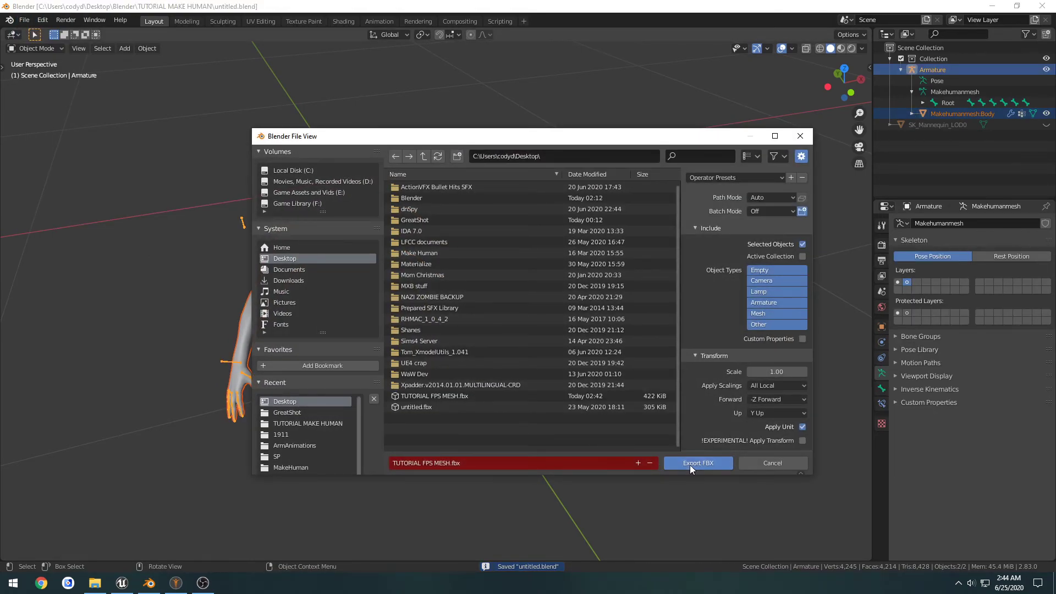
left_click(689, 464)
- Switch to Unreal Editor and import TUTORIAL FPS MESH from the Desktop folder window into NEWTUTORIAL with the default FBX import options
left_click(122, 582)
left_click(95, 583)
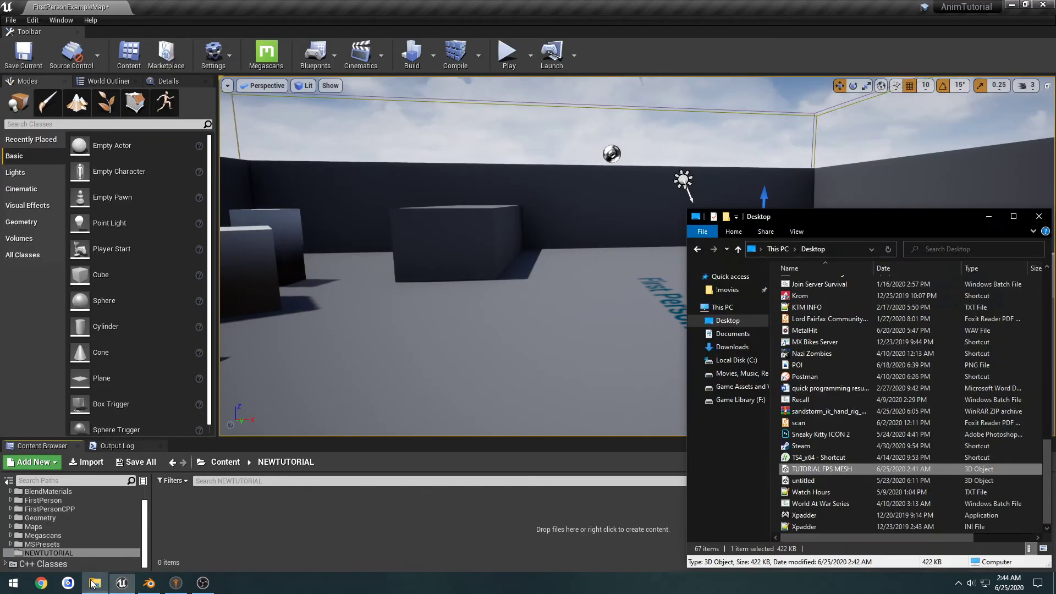
left_click_drag(832, 468, 370, 509)
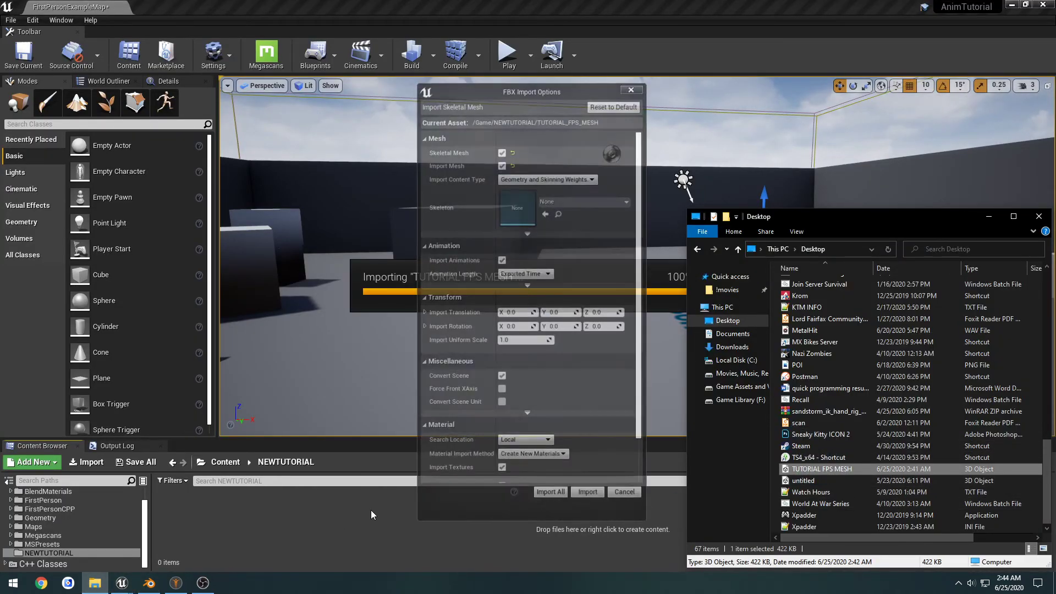
left_click(598, 494)
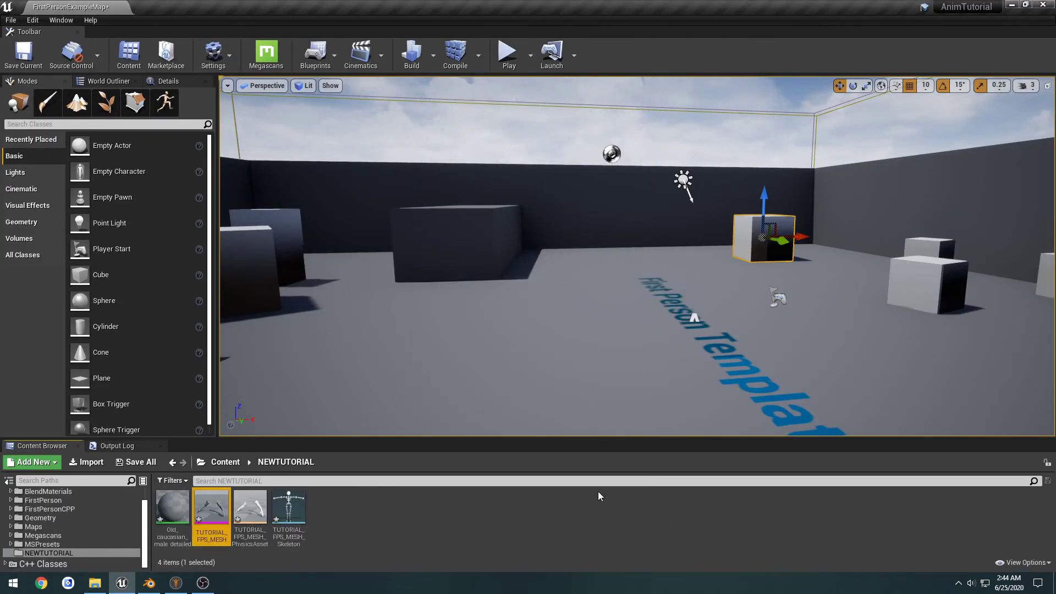
- Open the imported TUTORIAL_FPS_MESH skeleton and test rotating the Root bone, undoing the rotation
double_click(288, 507)
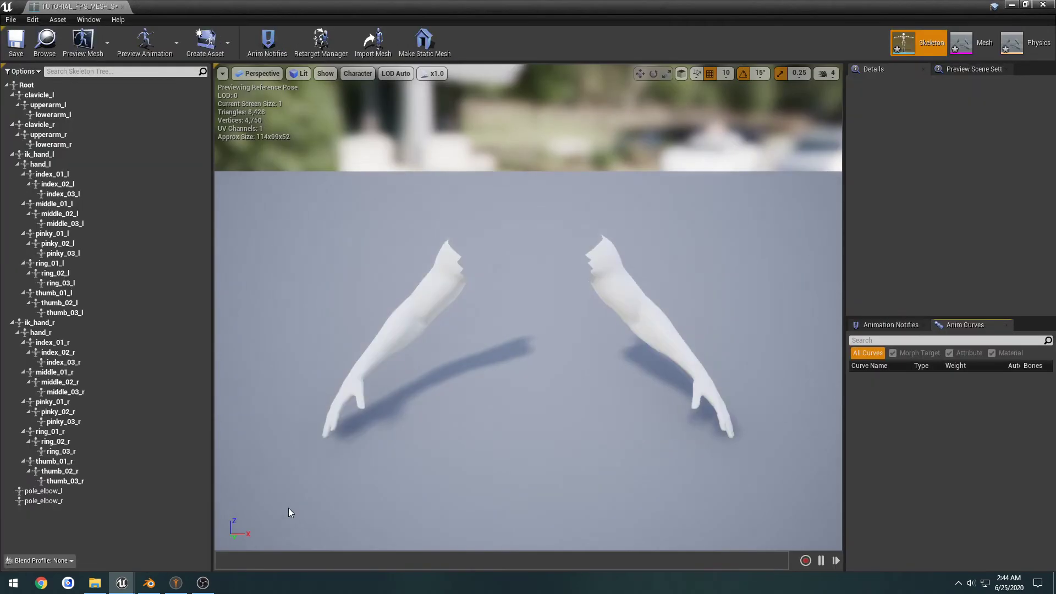
left_click(43, 86)
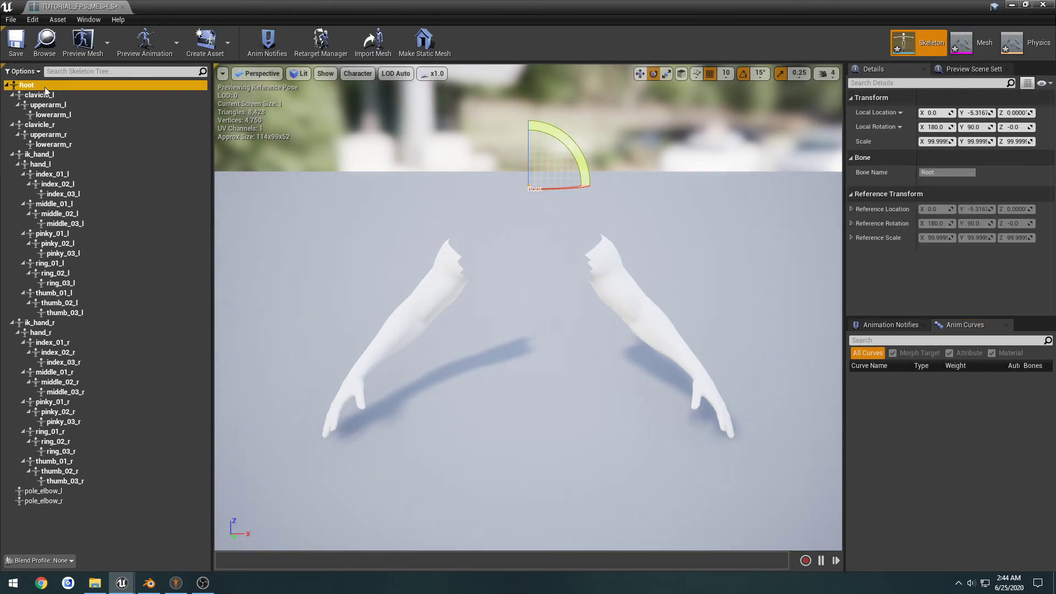
right_click_drag(377, 190, 560, 220)
key("a")
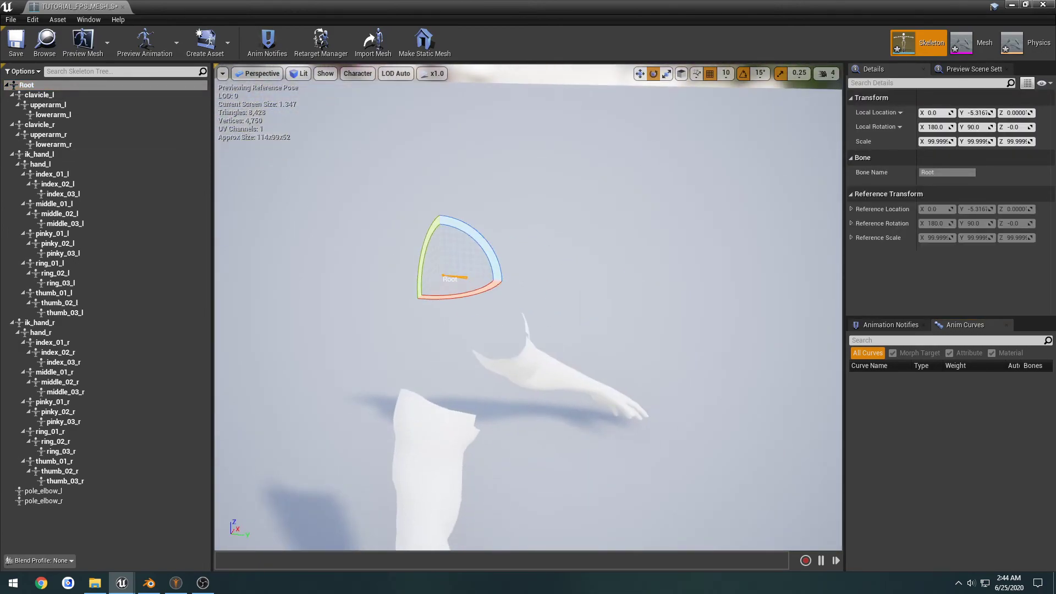
left_click_drag(492, 238, 533, 264)
key("ctrl+z")
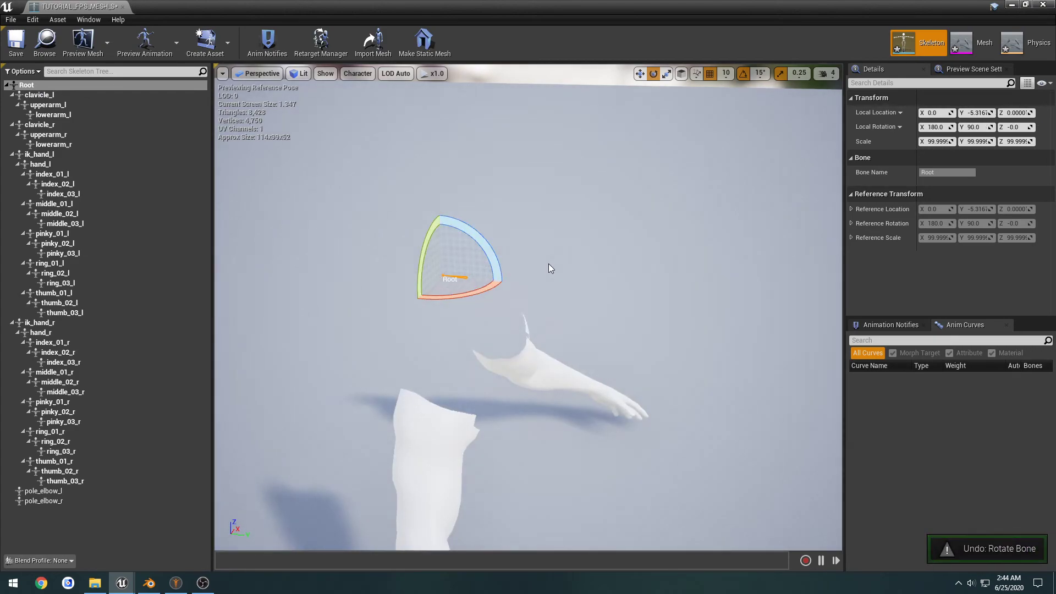
- Inspect pole_elbow_l, test-rotate ik_hand_r and undo it, and close the skeleton asset
left_click(74, 491)
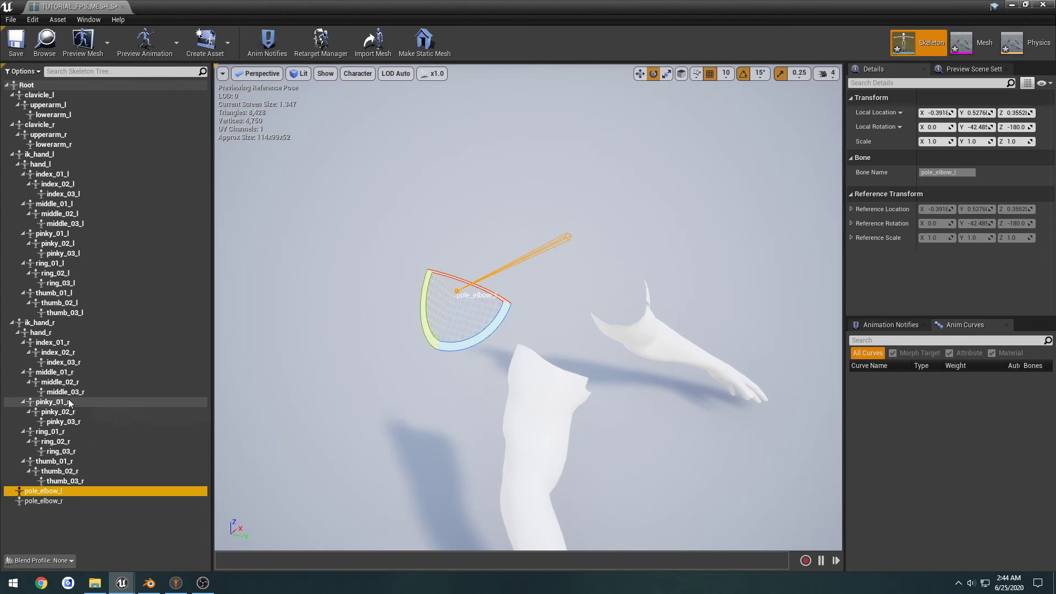
left_click(44, 323)
key("f")
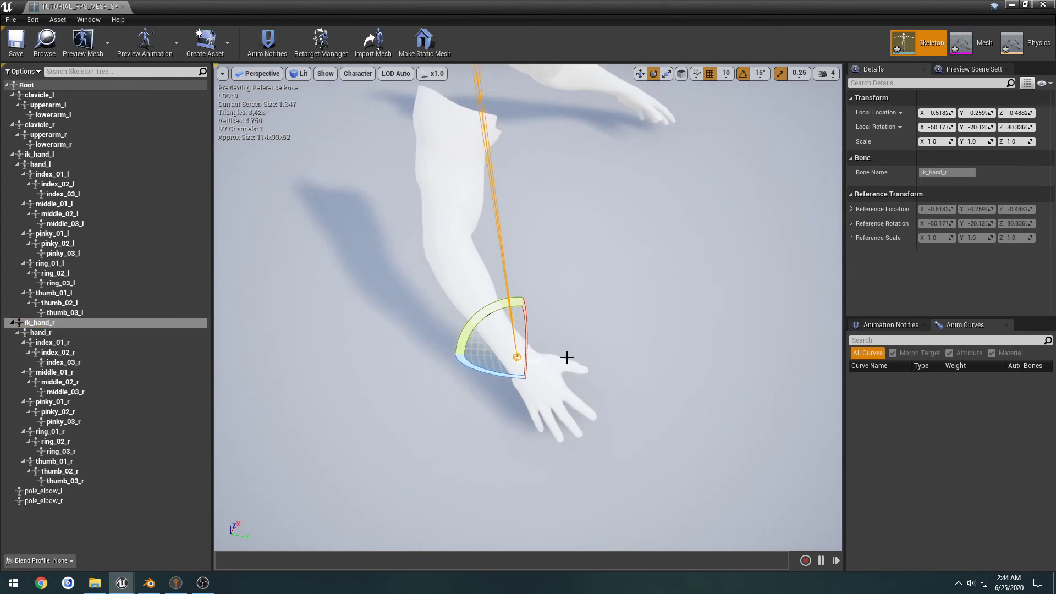
left_click_drag(493, 310, 473, 352)
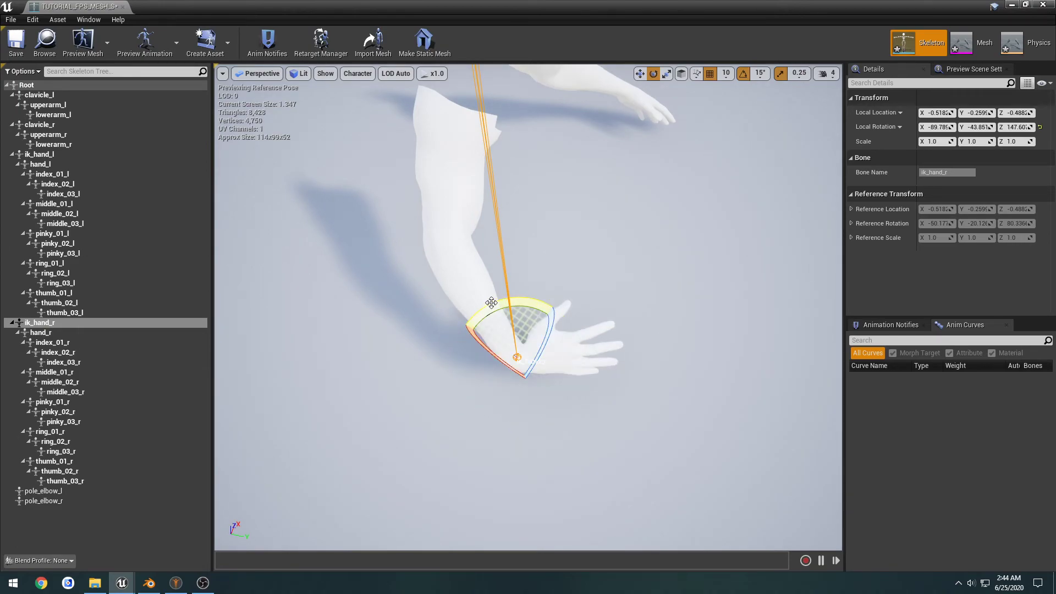
key("ctrl+z")
left_click(122, 6)
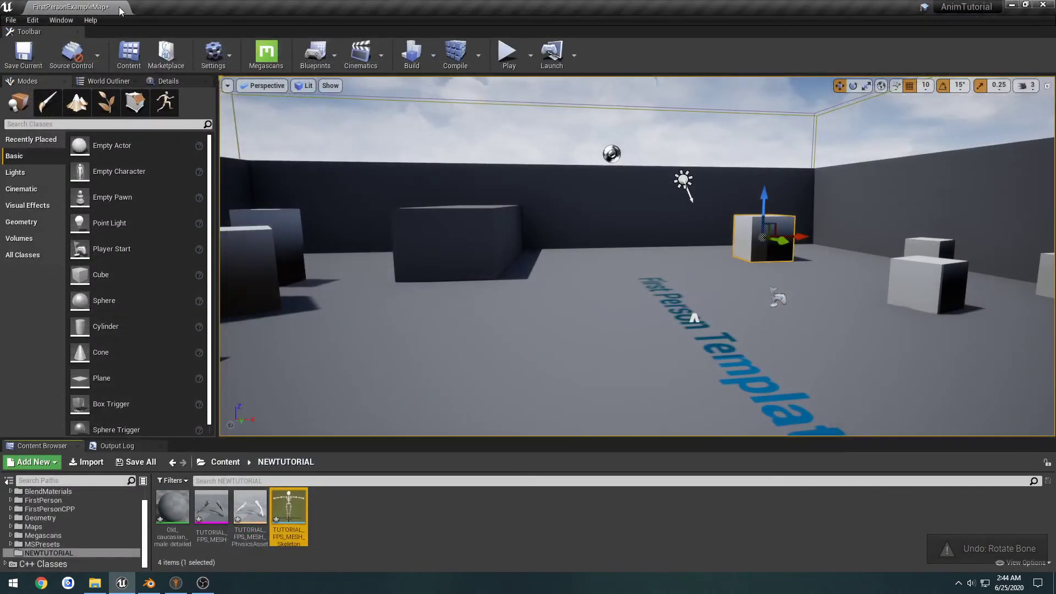
- View the TUTORIAL_FPS_MESH skeletal mesh, and switch to File Explorer to open the textures folder inside Desktop\Blender\TUTORIAL MAKE HUMAN
double_click(211, 508)
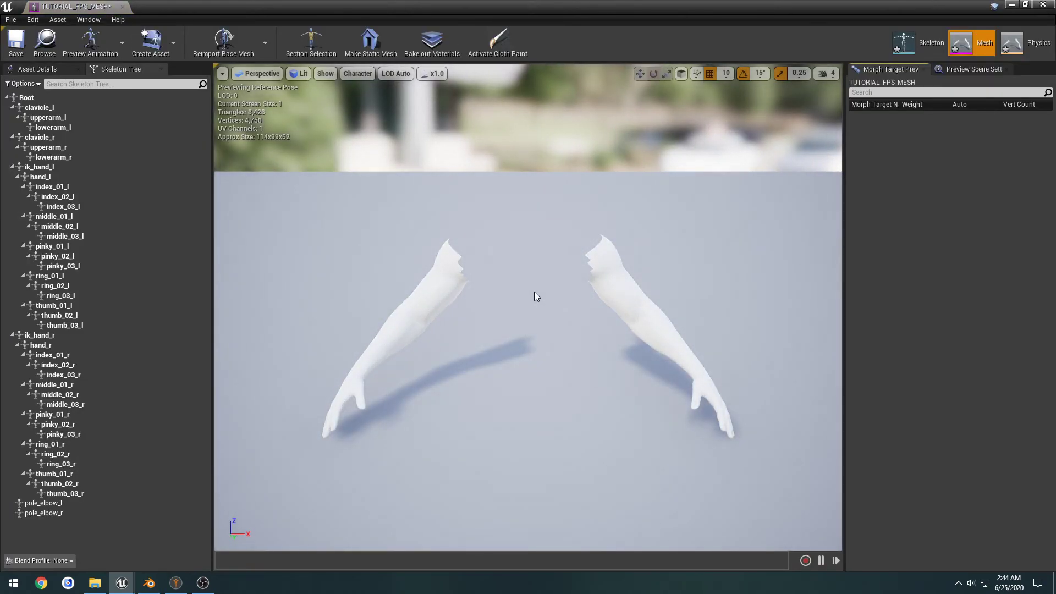
left_click(150, 41)
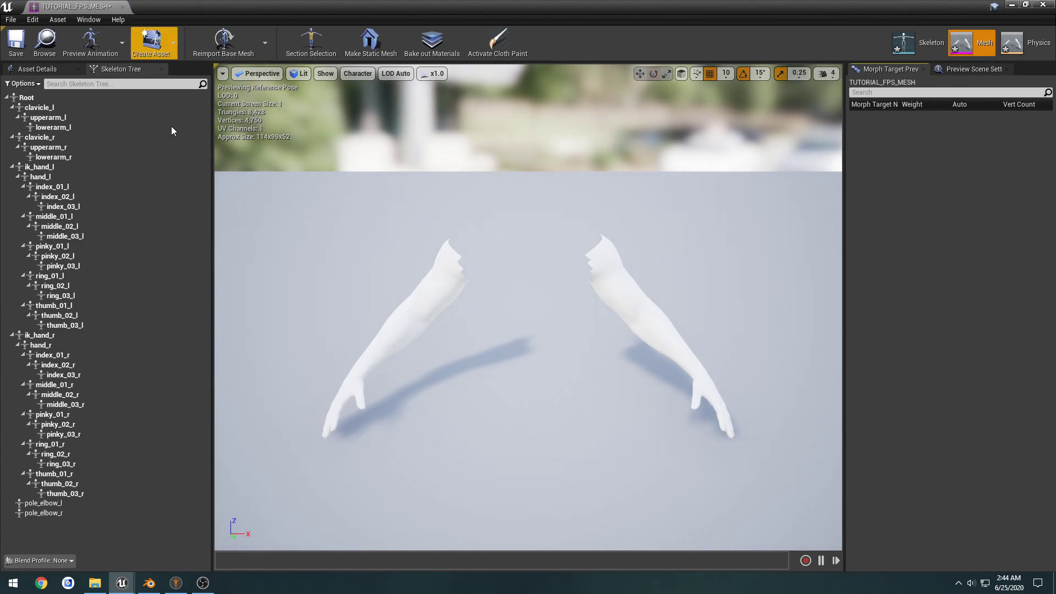
left_click(95, 582)
scroll(846, 428, "up", 5)
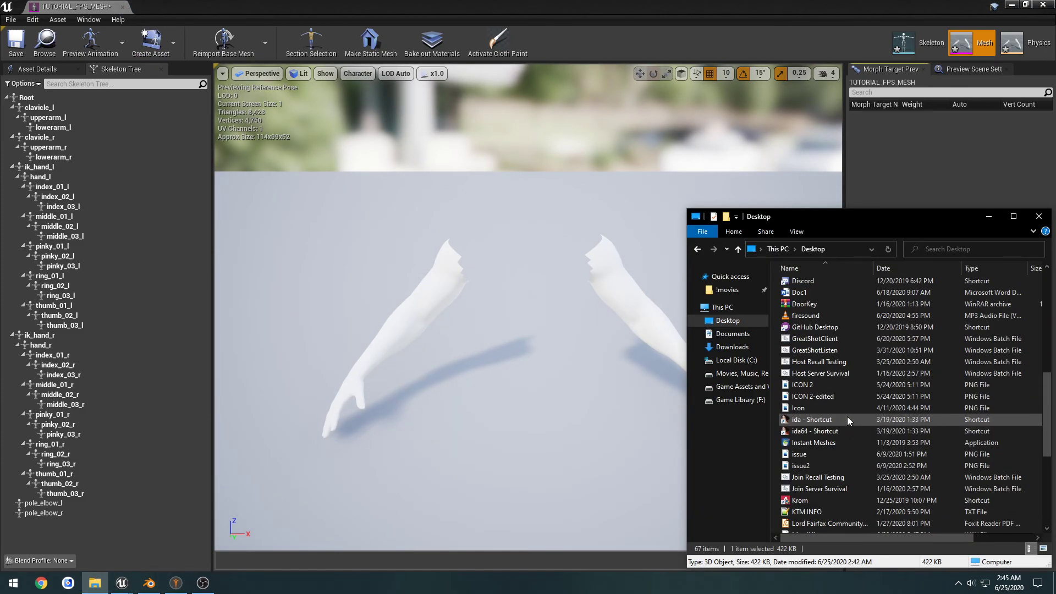
scroll(850, 404, "up", 8)
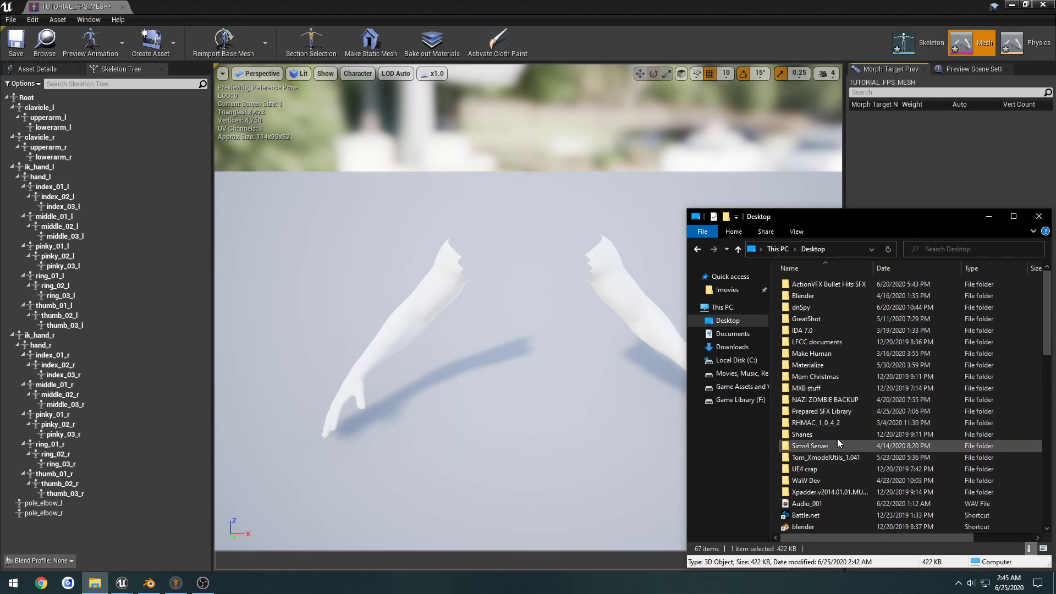
double_click(817, 297)
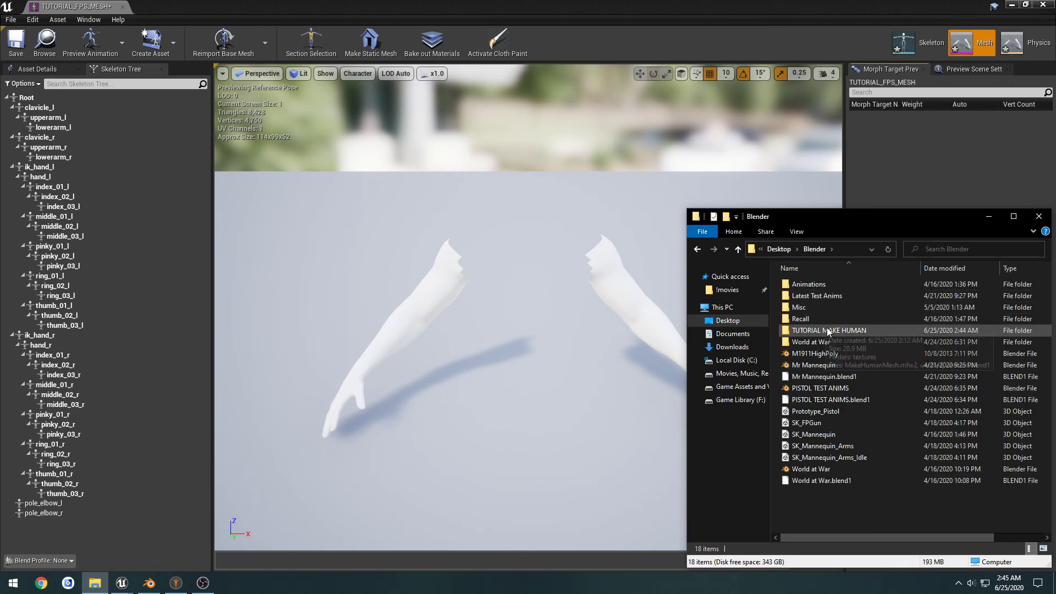
double_click(828, 331)
left_click(823, 283)
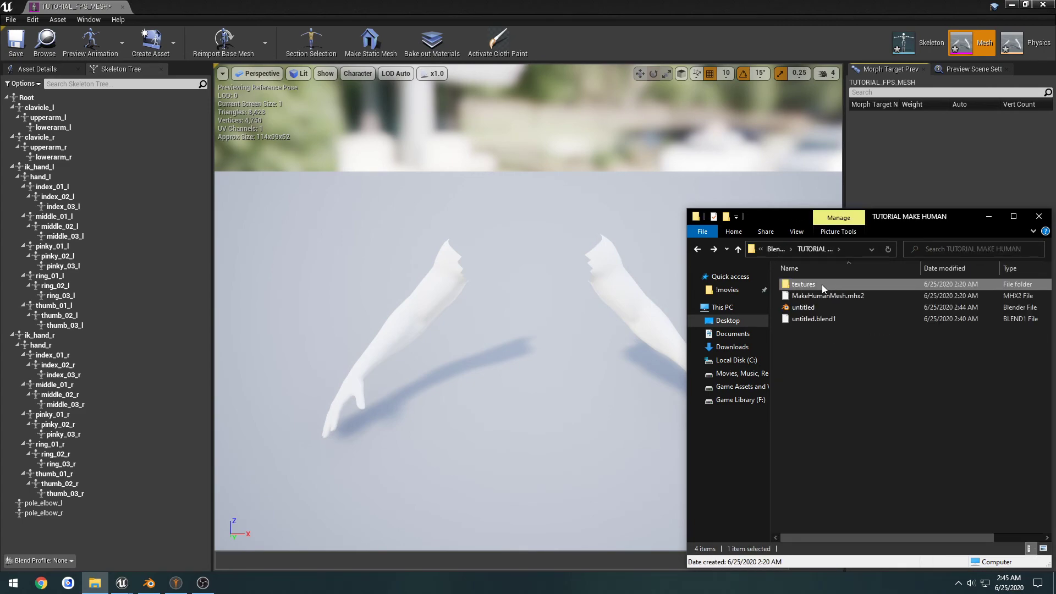
double_click(822, 285)
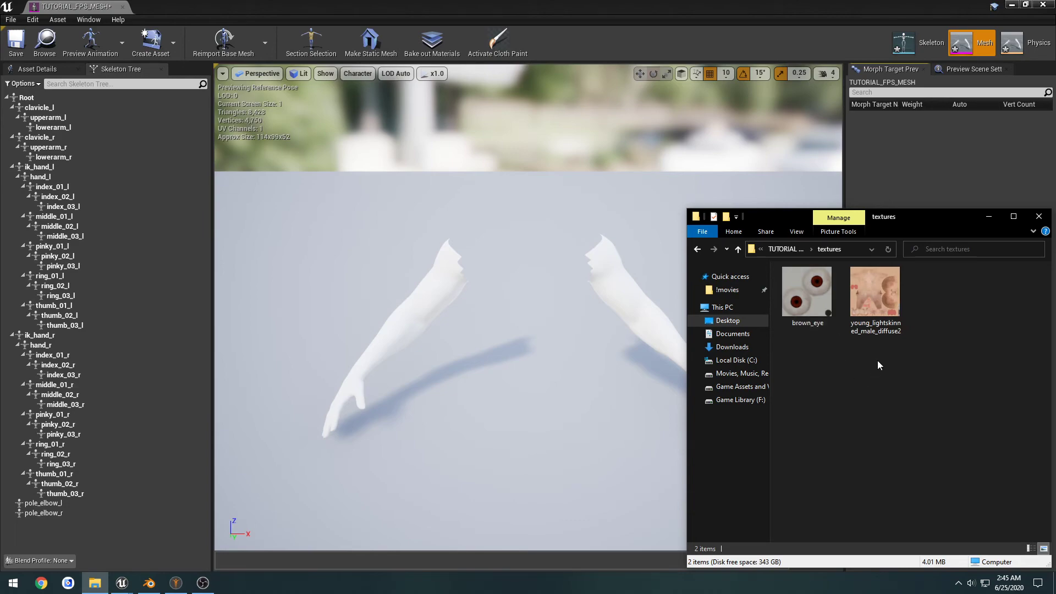
- Delete brown_eye from the textures folder and import young_lightskinned_male_diffuse2 into Unreal's NEWTUTORIAL folder
left_click(873, 299)
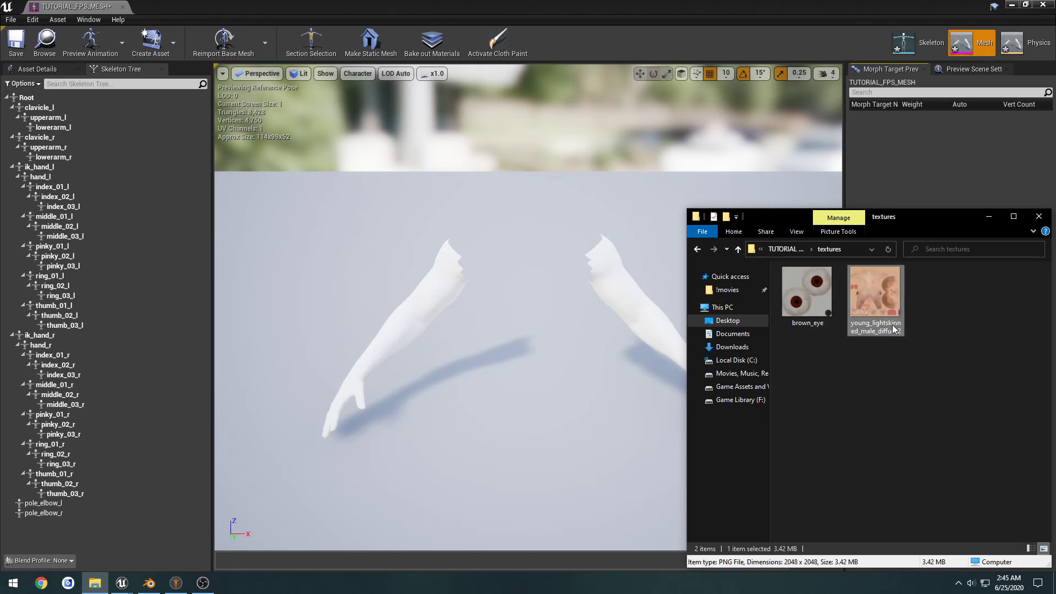
left_click(813, 291)
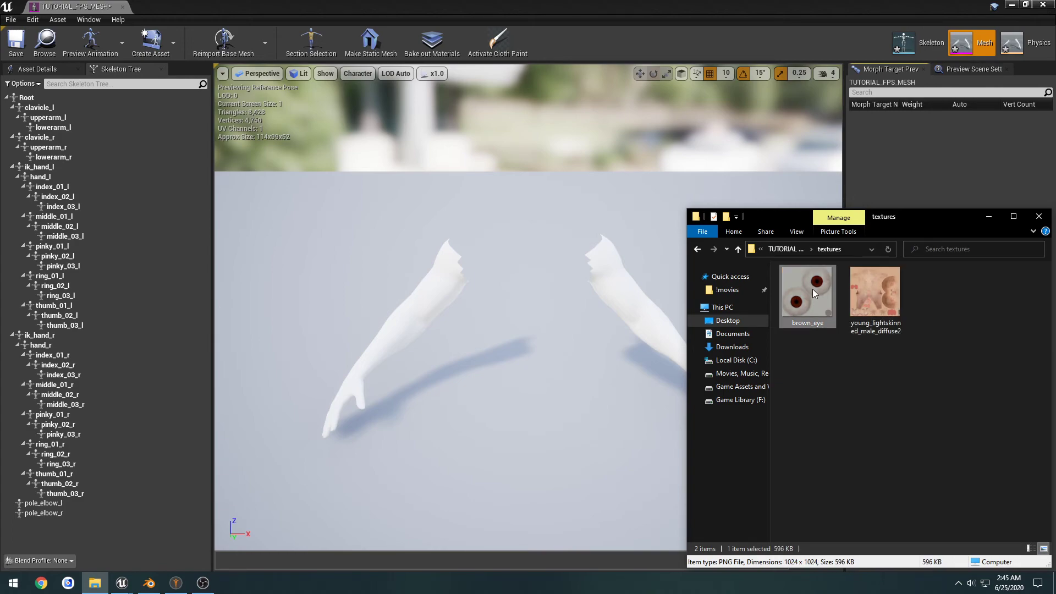
key("Delete")
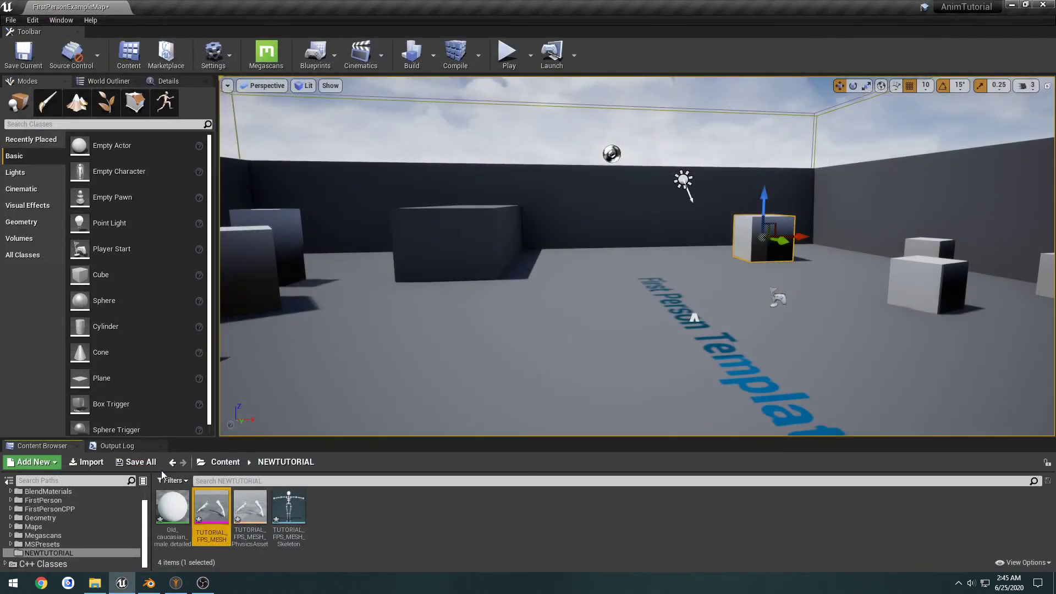
left_click(95, 583)
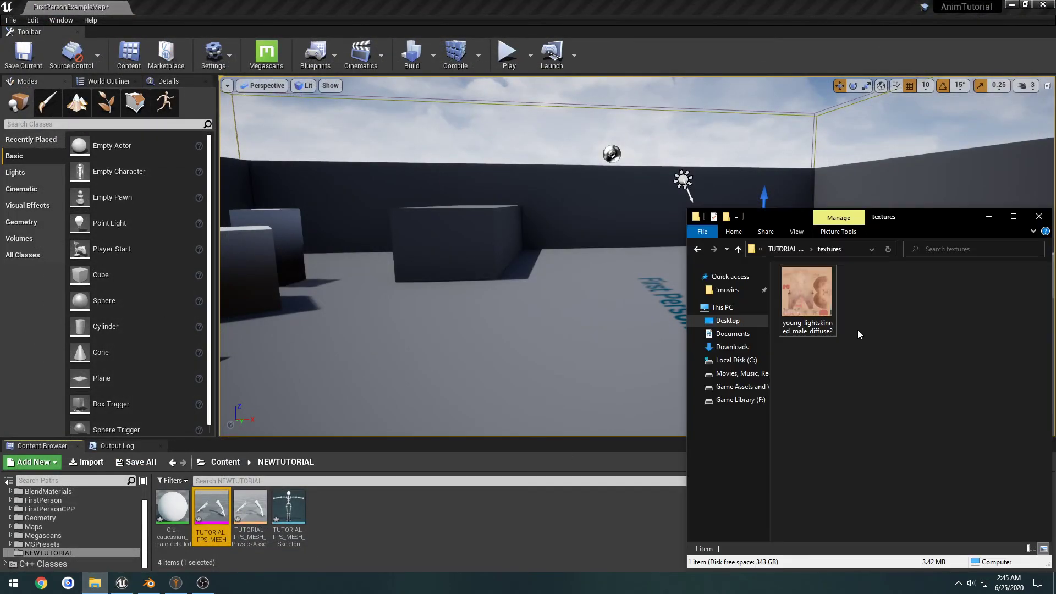
left_click_drag(811, 288, 368, 507)
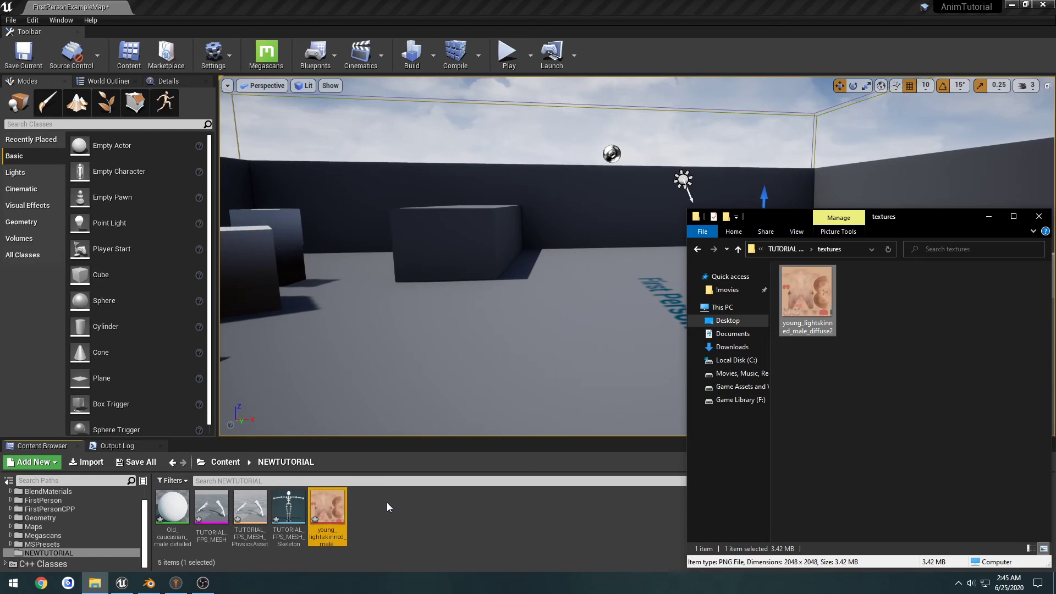
- Open the Old_caucasian_male_detailed material and delete the existing node feeding its material output
double_click(177, 505)
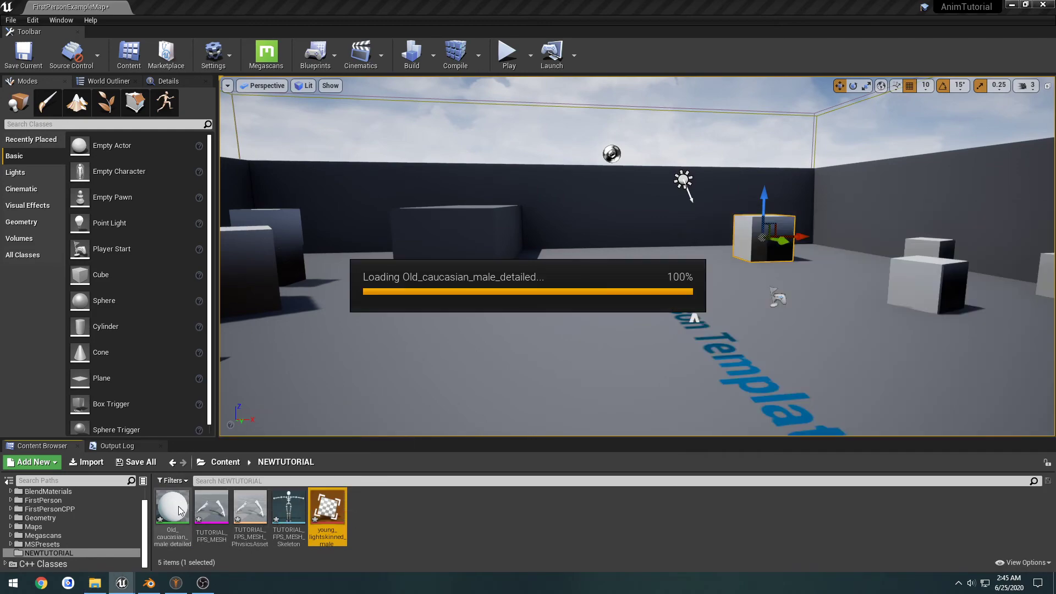
left_click_drag(566, 135, 689, 135)
left_click(505, 136)
key("Delete")
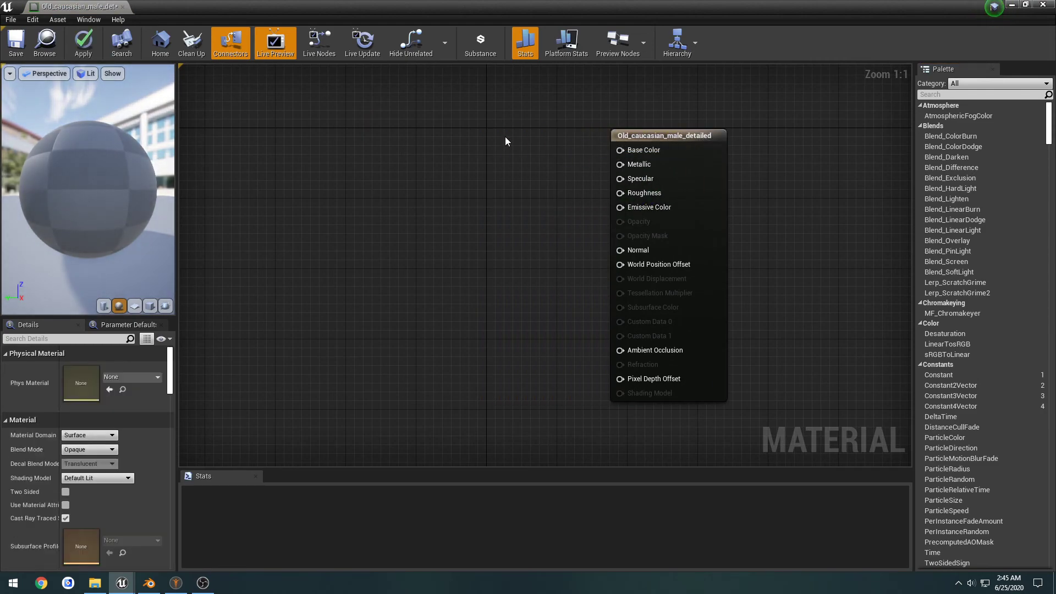
- Add the young_lightskinned_male texture from NEWTUTORIAL to the material graph as a Texture Sample and dock the material editor beside the level
left_click_drag(92, 5, 451, 92)
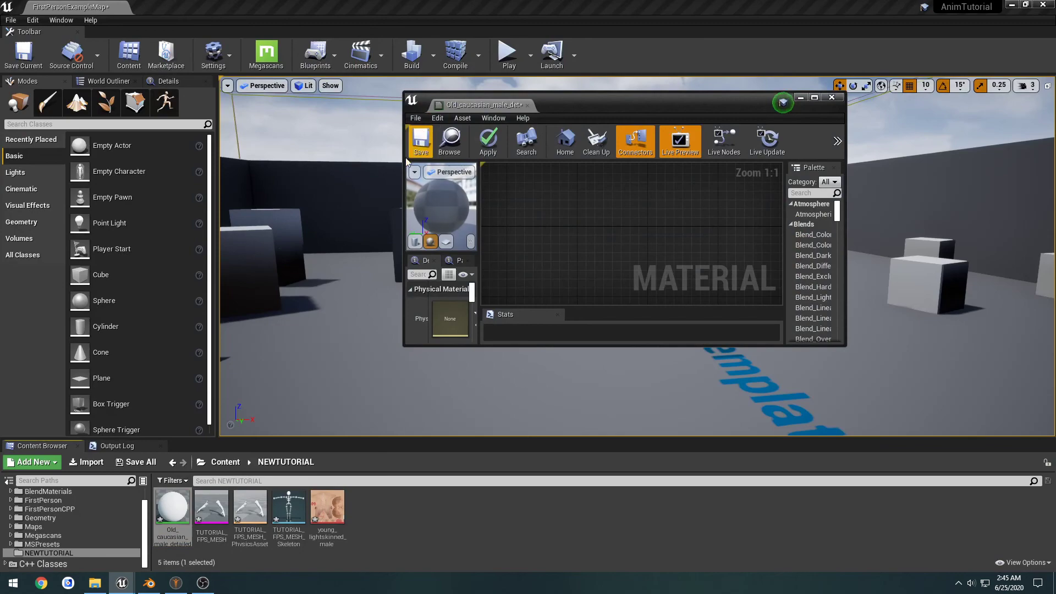
right_click_drag(665, 262, 483, 283)
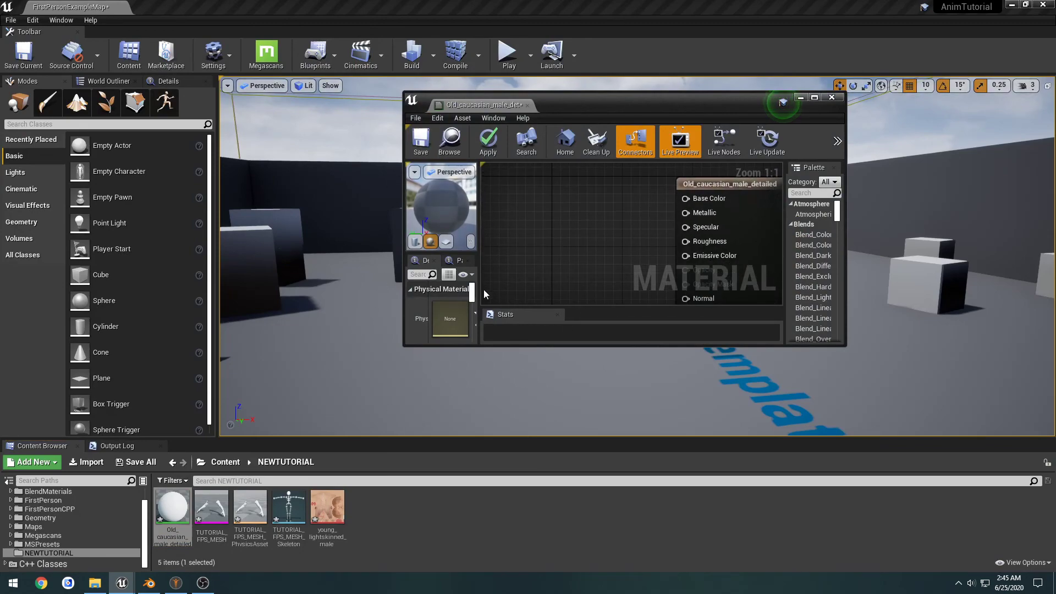
left_click(330, 509)
left_click_drag(330, 508, 547, 192)
left_click_drag(490, 106, 231, 9)
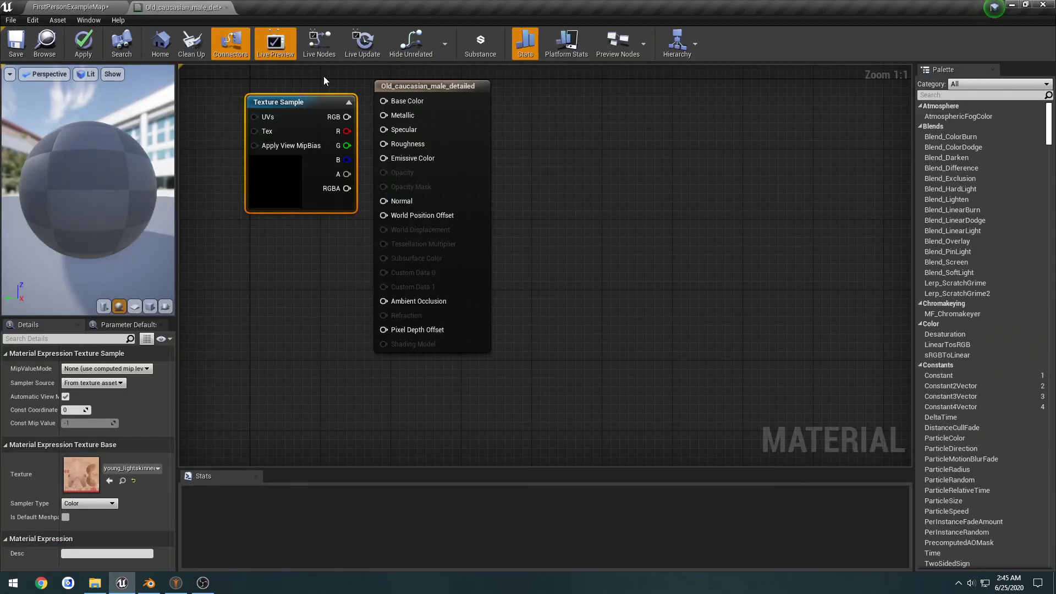
- Connect the Texture Sample's RGB output to Base Color, apply the material, and close its editor
right_click_drag(377, 106, 516, 181)
left_click_drag(456, 179, 521, 177)
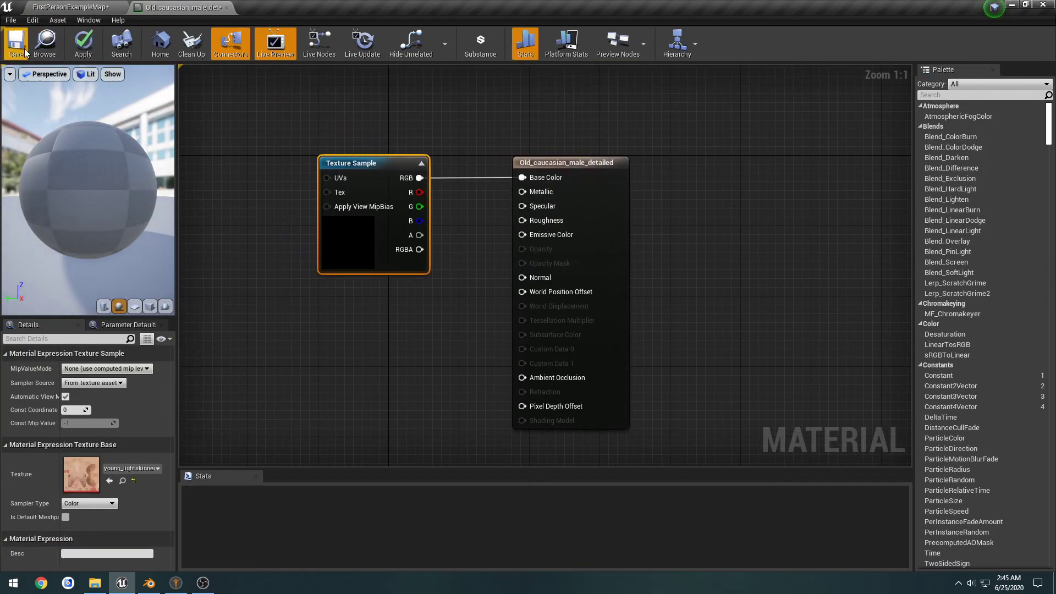
left_click(80, 53)
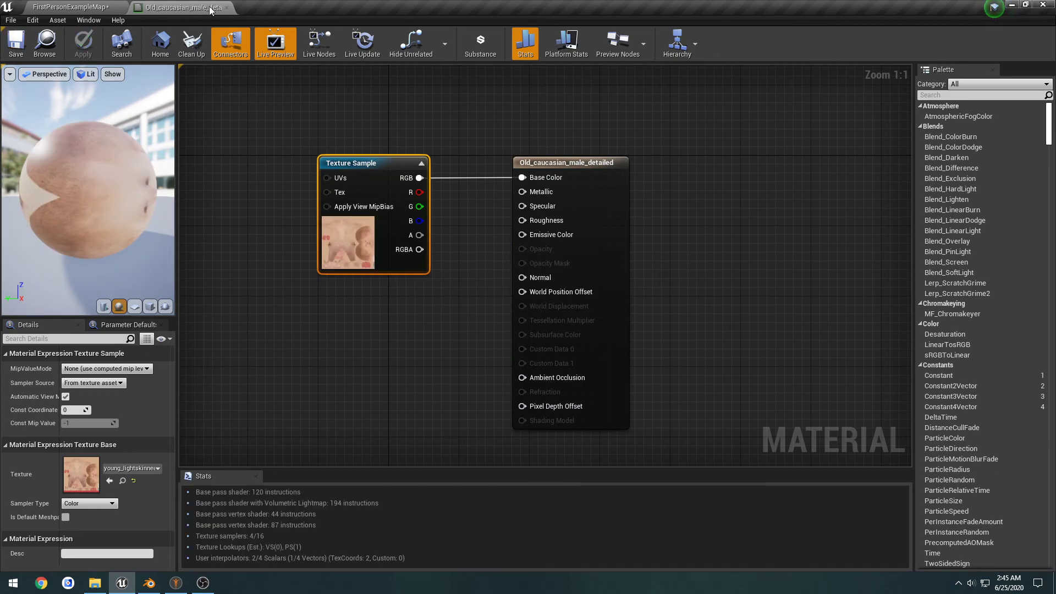
left_click(226, 8)
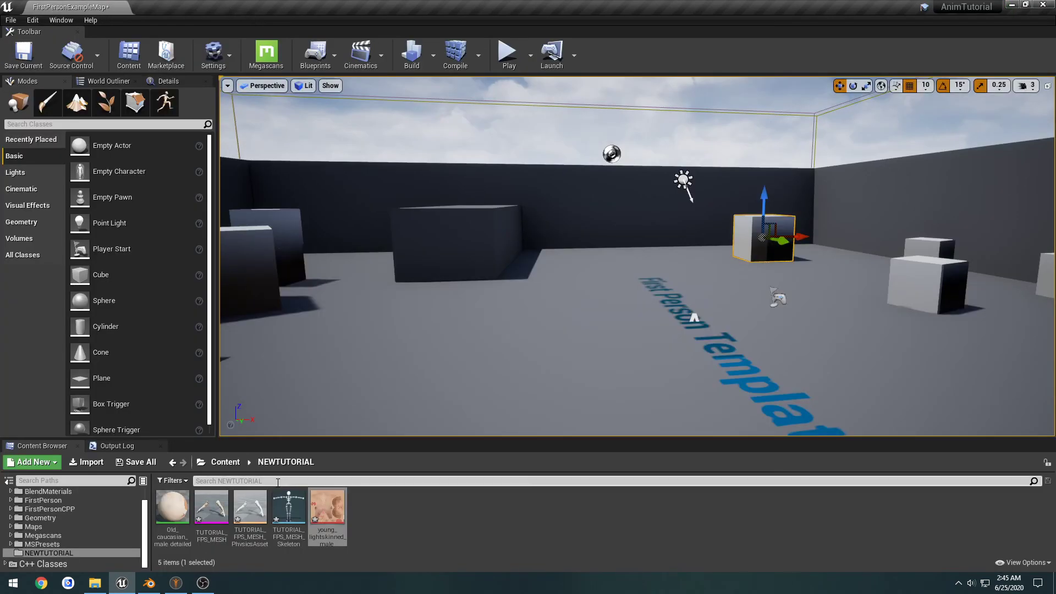
- Open TUTORIAL_FPS_MESH, set the viewport camera speed to 2, and examine the skin texture on the arms
double_click(211, 506)
right_click_drag(382, 396, 691, 335)
left_click(825, 80)
left_click(836, 100)
key("w")
key("s")
key("d")
key("a")
key("a")
key("s")
key("a")
key("a")
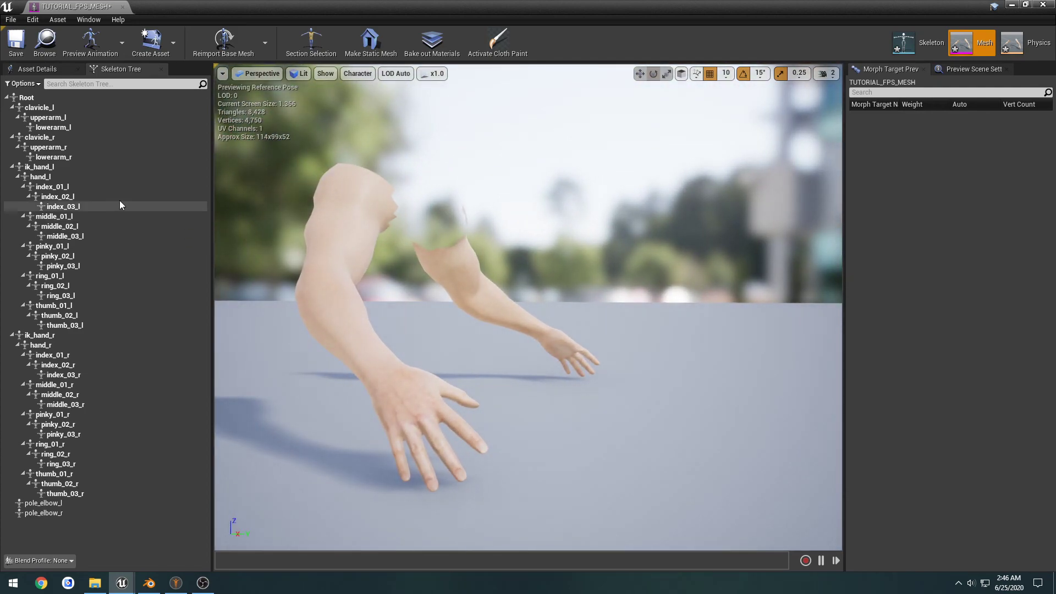
- Select the index_02_l bone and examine its placement on the textured arms from several sides
left_click(95, 197)
right_click_drag(418, 259, 242, 272)
right_click_drag(487, 270, 489, 312)
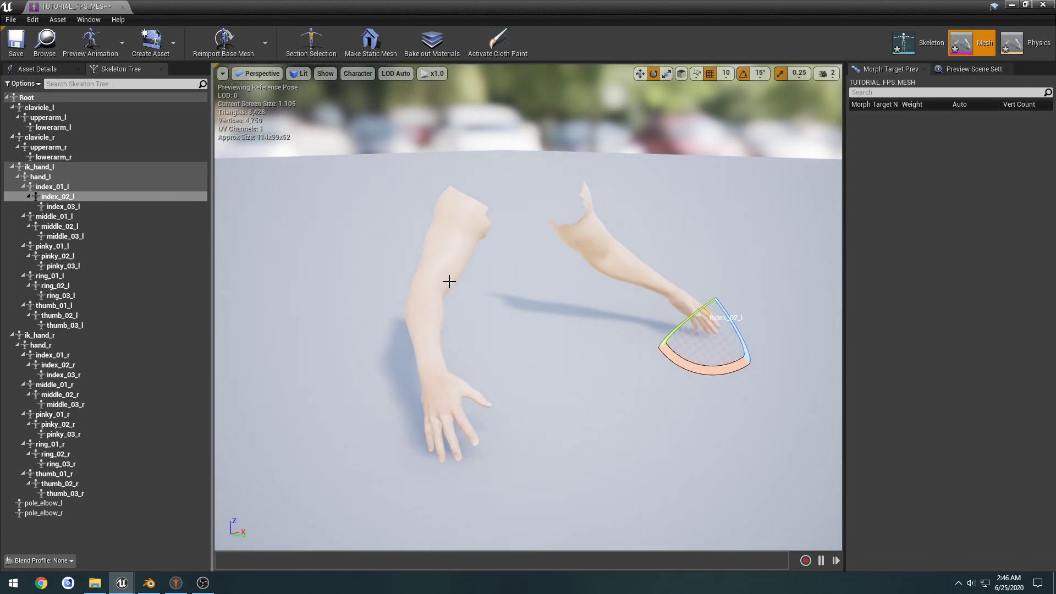
mouse_move(431, 300)
right_mouse_down()
mouse_move(385, 303)
mouse_move(405, 308)
mouse_move(368, 300)
mouse_move(418, 306)
mouse_move(445, 296)
right_mouse_up()
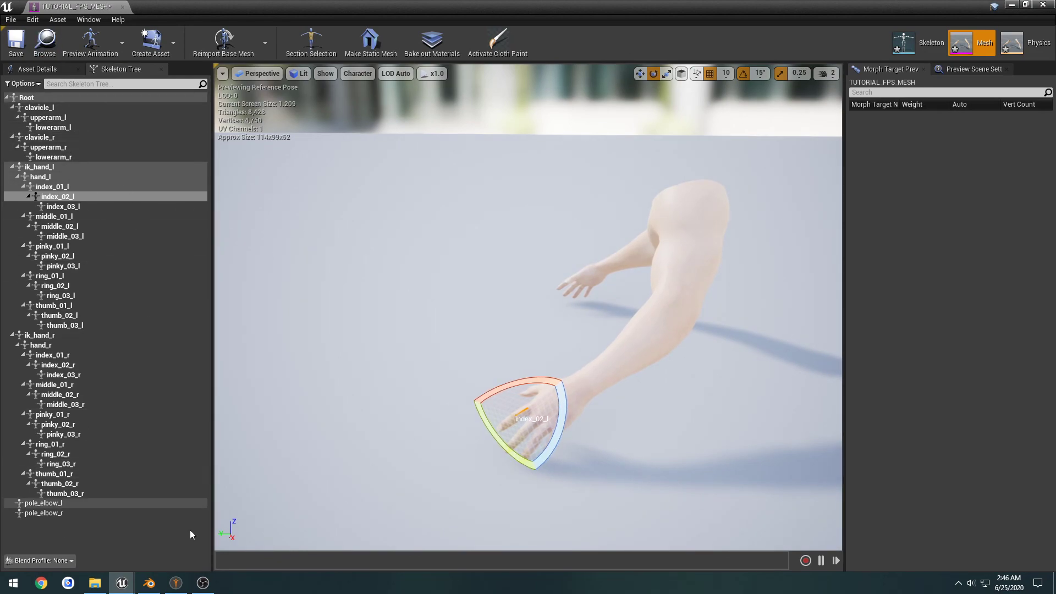
right_click_drag(238, 509, 306, 514)
- Switch to Blender and put the arms' armature into Pose Mode
left_click(151, 584)
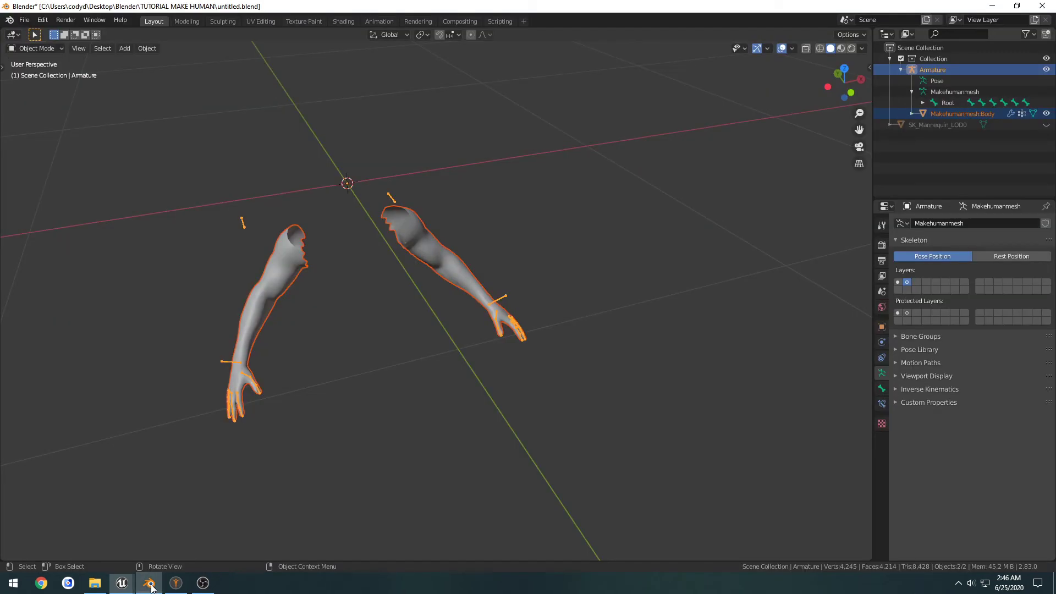
left_click(501, 300)
key("ctrl+Tab")
left_click(506, 337)
middle_click_drag(521, 331, 615, 283)
scroll(440, 353, "up", 4)
scroll(428, 365, "down", 3)
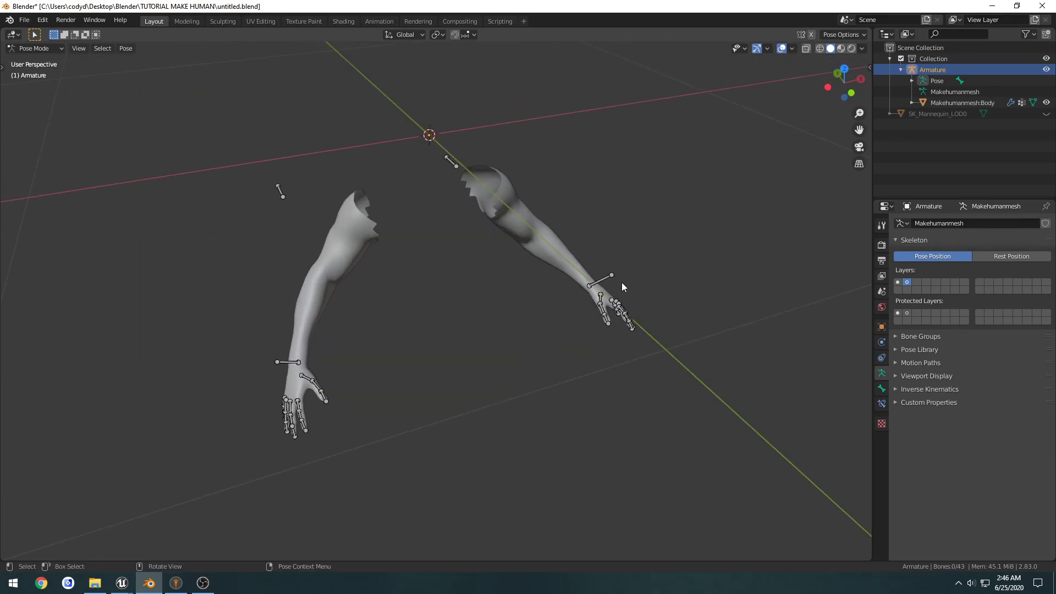
- Test the arm's IK by moving the ik_hand_l bone, and undo the move
left_click(609, 282)
key("g")
left_click(578, 336)
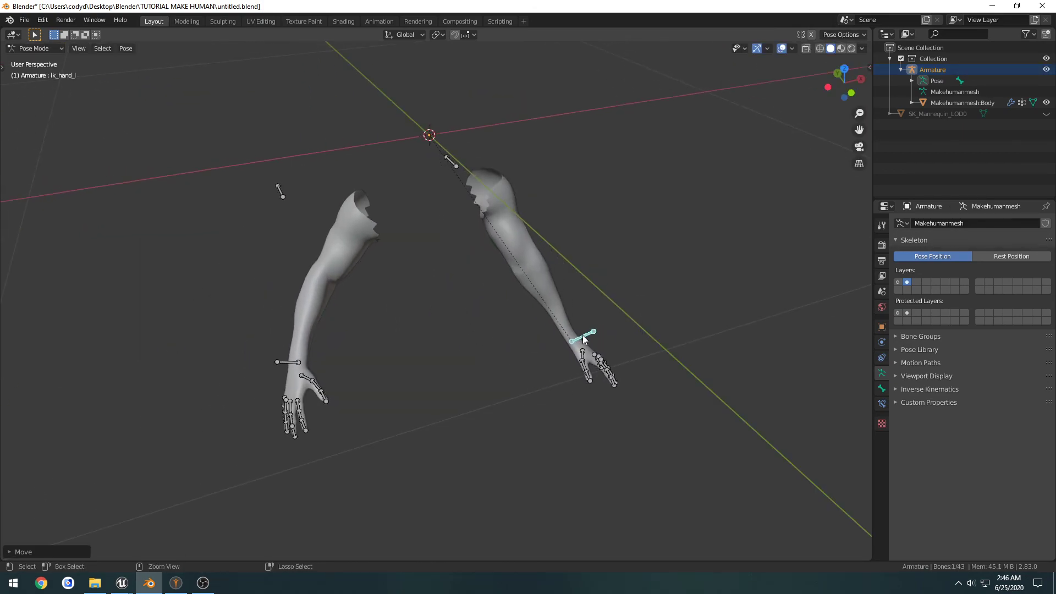
key("ctrl+z")
- Clear the bone selection after viewing the rigged arms, and save untitled.blend
middle_click_drag(526, 336, 571, 330)
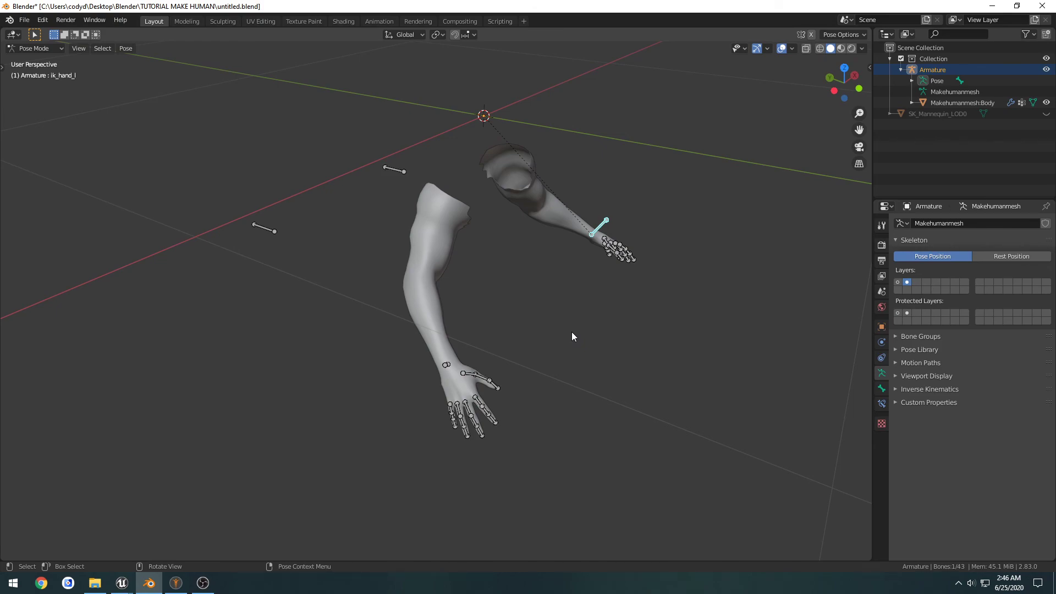
middle_click_drag(523, 287, 364, 250)
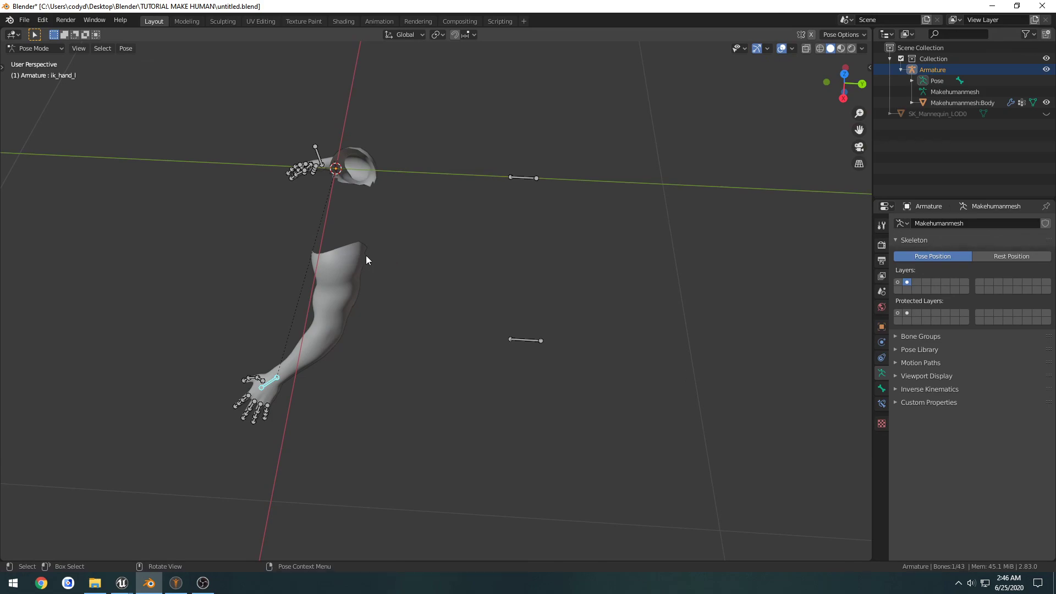
middle_click_drag(363, 255, 374, 253)
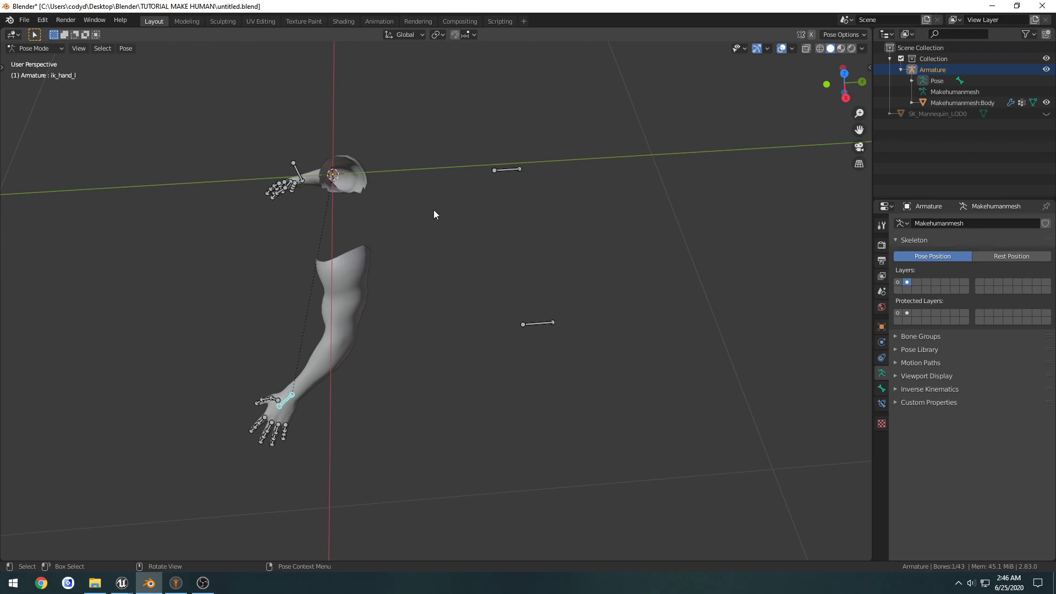
middle_click_drag(410, 266, 424, 223)
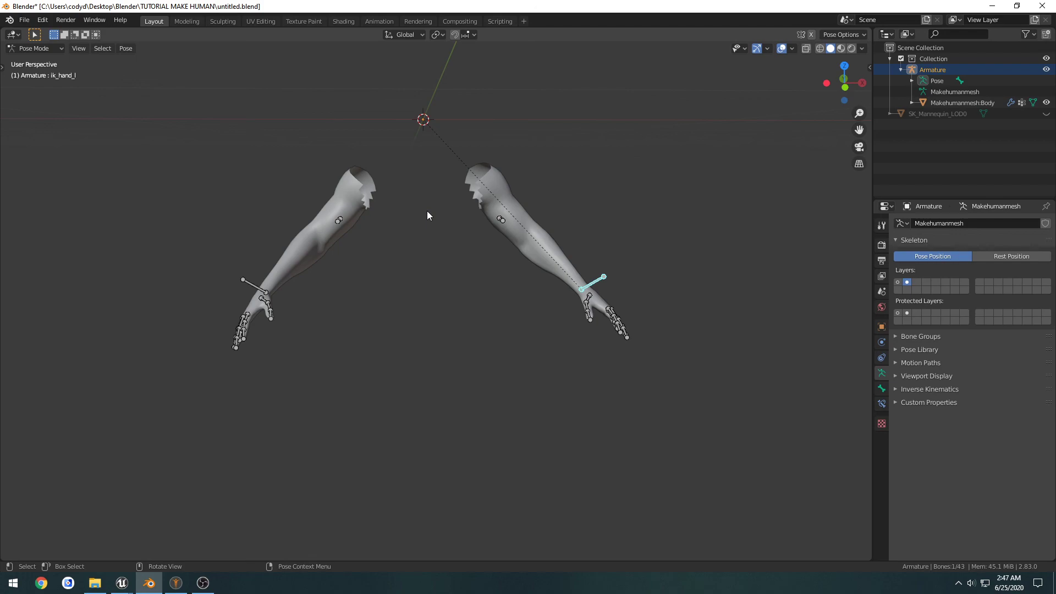
left_click(424, 223)
middle_click_drag(417, 231, 659, 418)
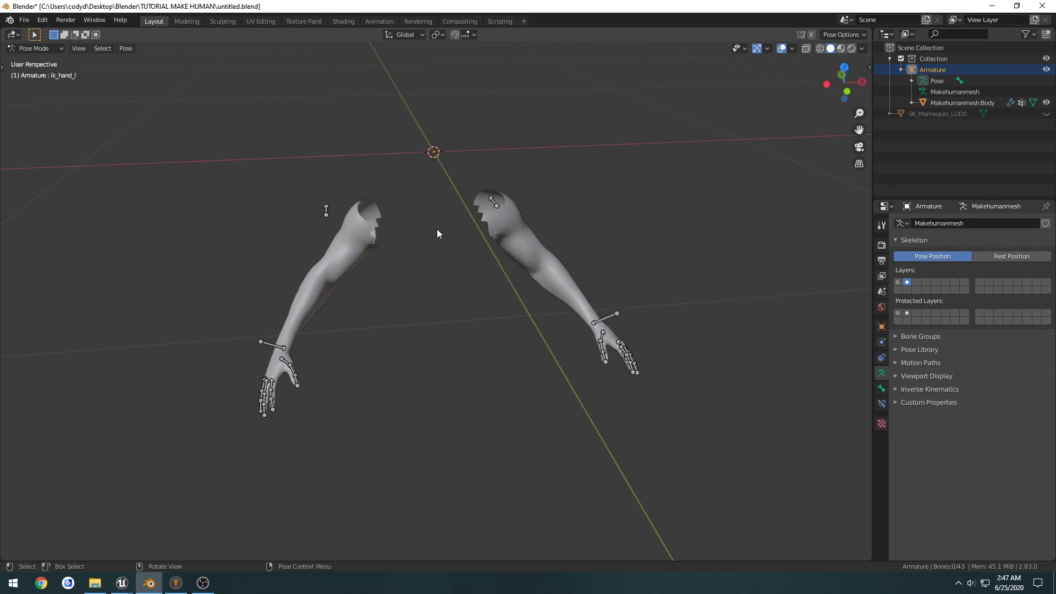
middle_click_drag(441, 145, 454, 255)
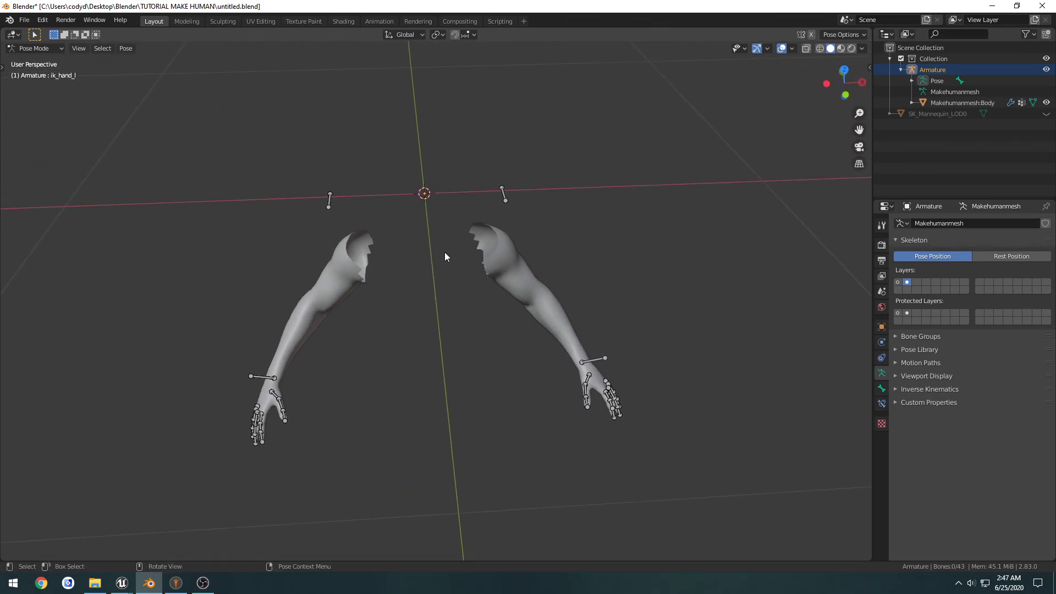
key("ctrl+s")
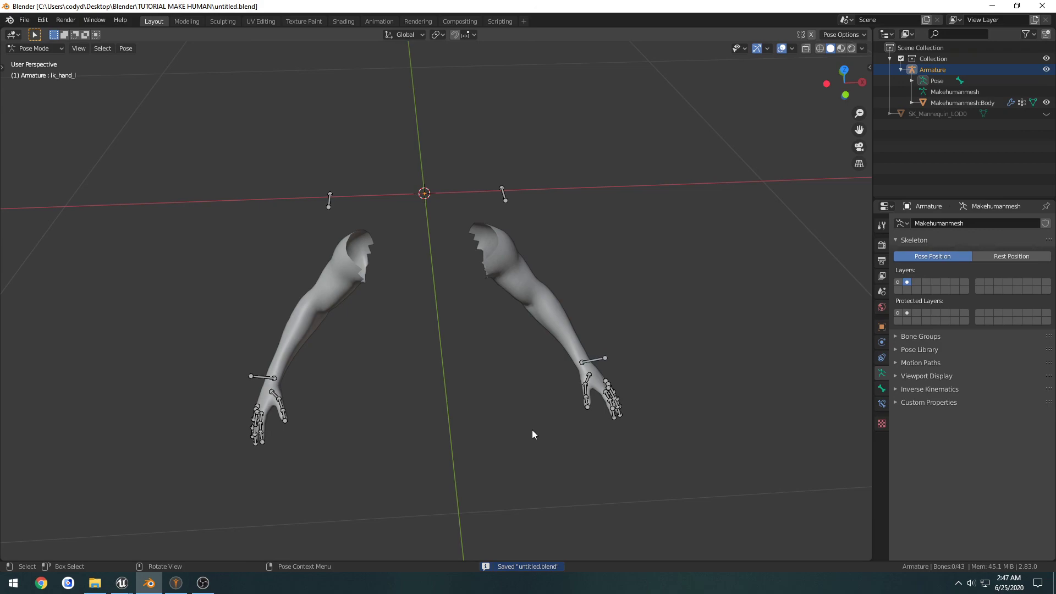
left_click(203, 583)
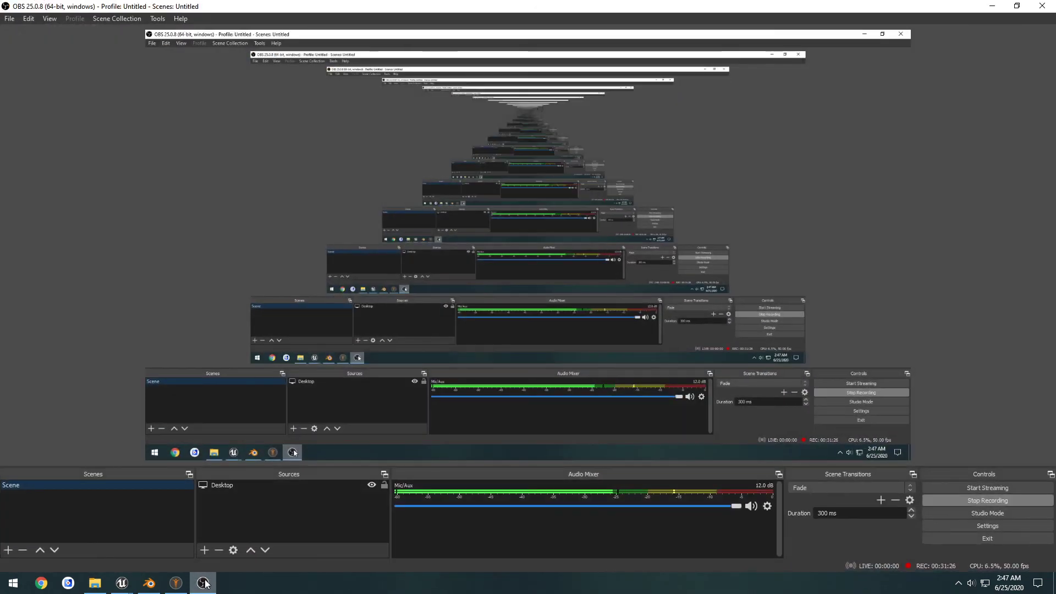
left_click(204, 583)
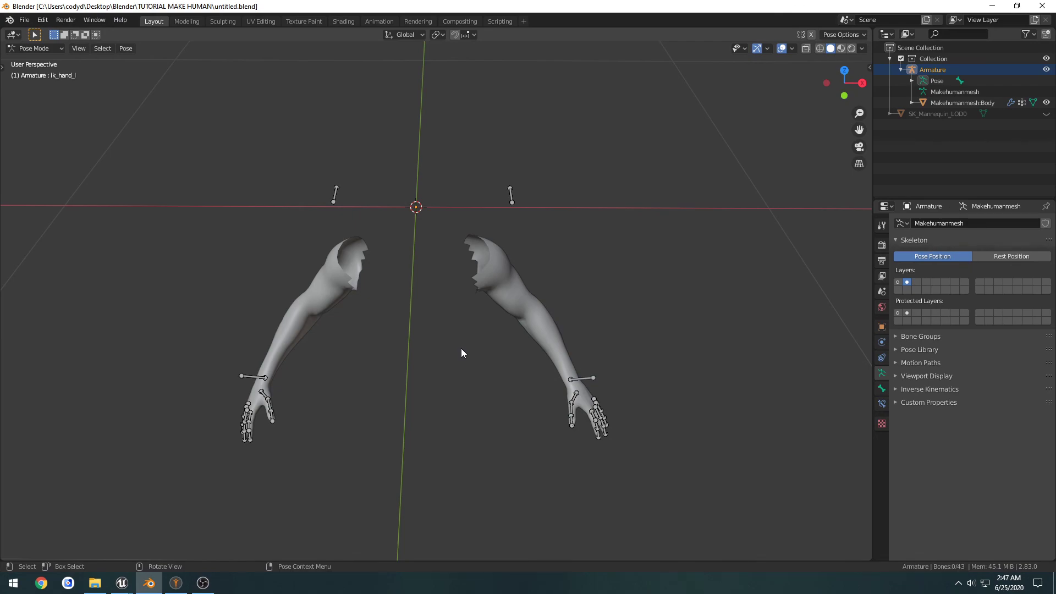
mouse_move(460, 352)
middle_mouse_down()
mouse_move(470, 364)
mouse_move(477, 342)
mouse_move(448, 319)
mouse_move(476, 296)
mouse_move(522, 325)
mouse_move(471, 308)
mouse_move(470, 353)
middle_mouse_up()
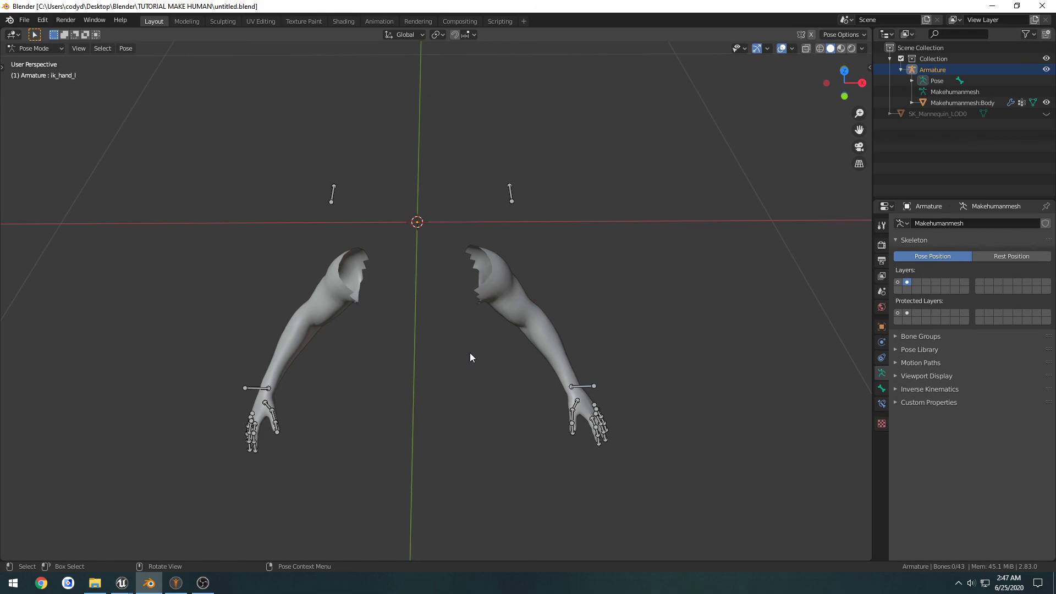
middle_click_drag(460, 346, 437, 334)
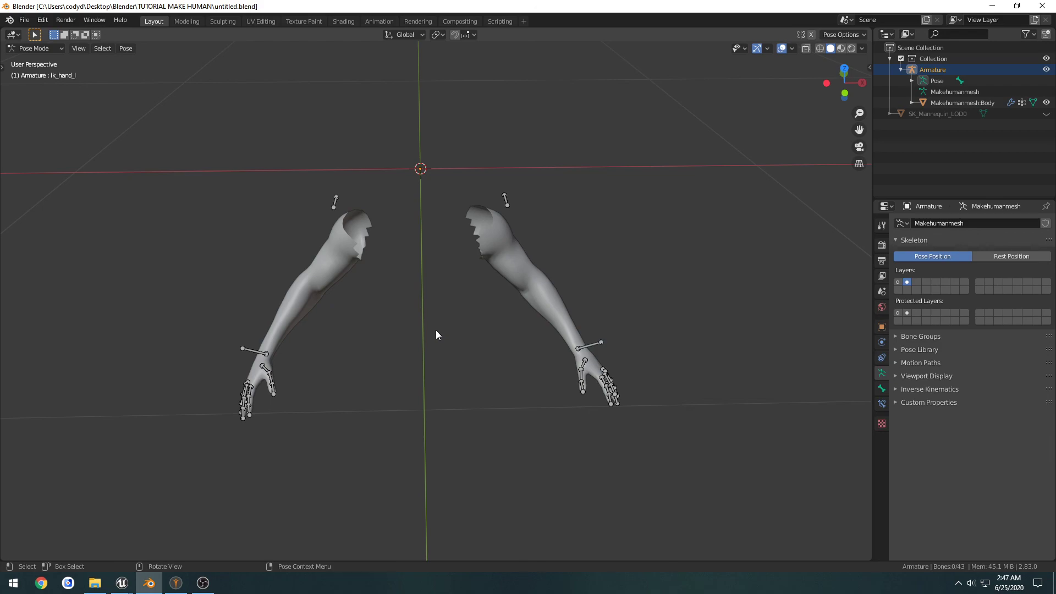
left_click(653, 584)
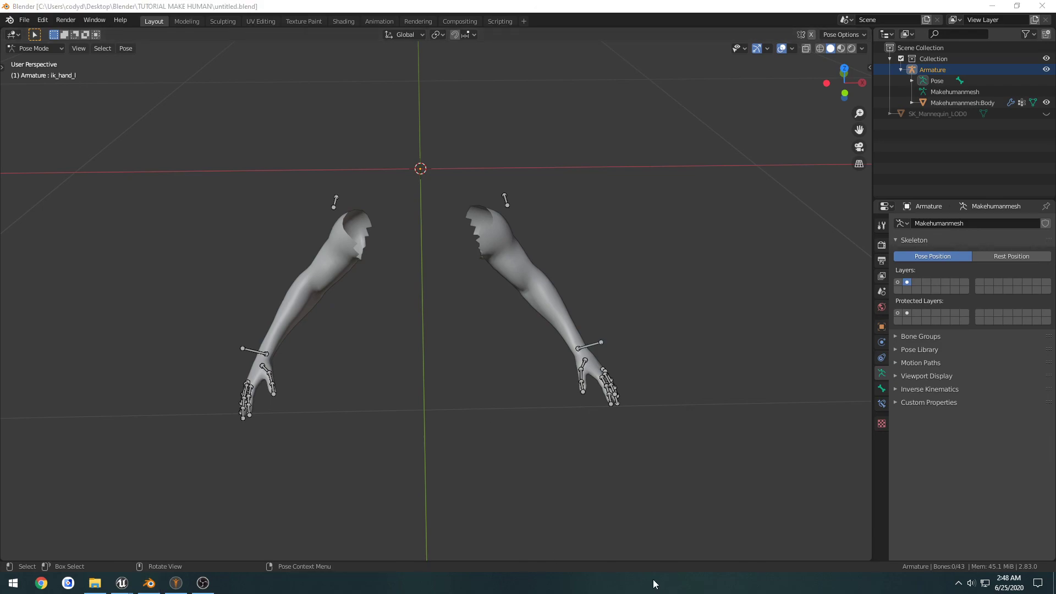